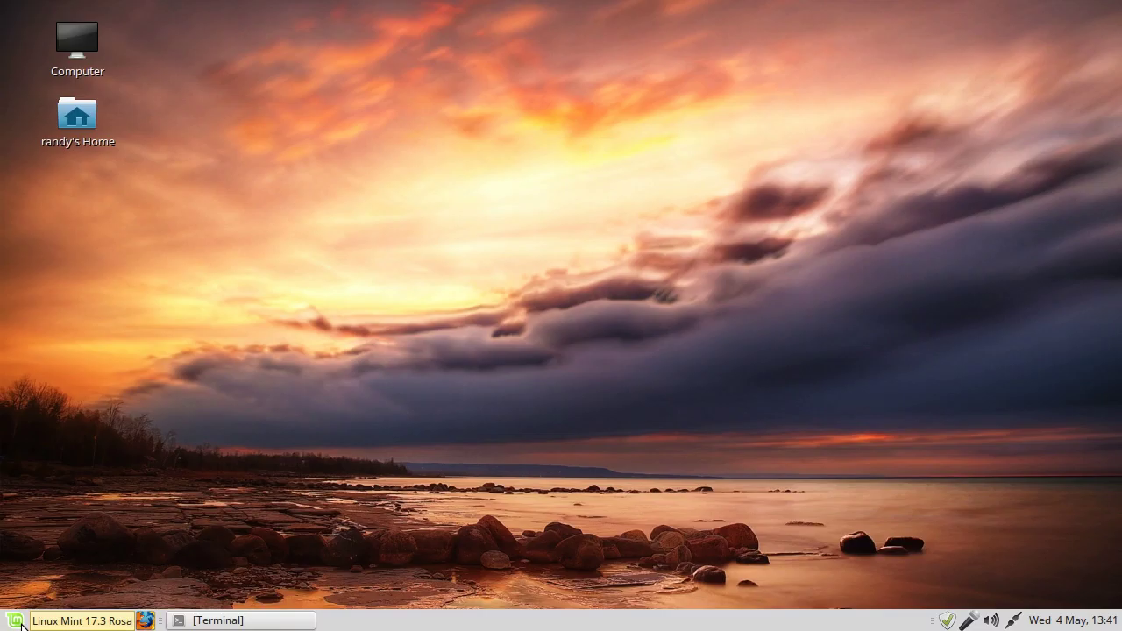
- Add a desktop shortcut for the GParted partition editor from the favourite applications
left_click(22, 624)
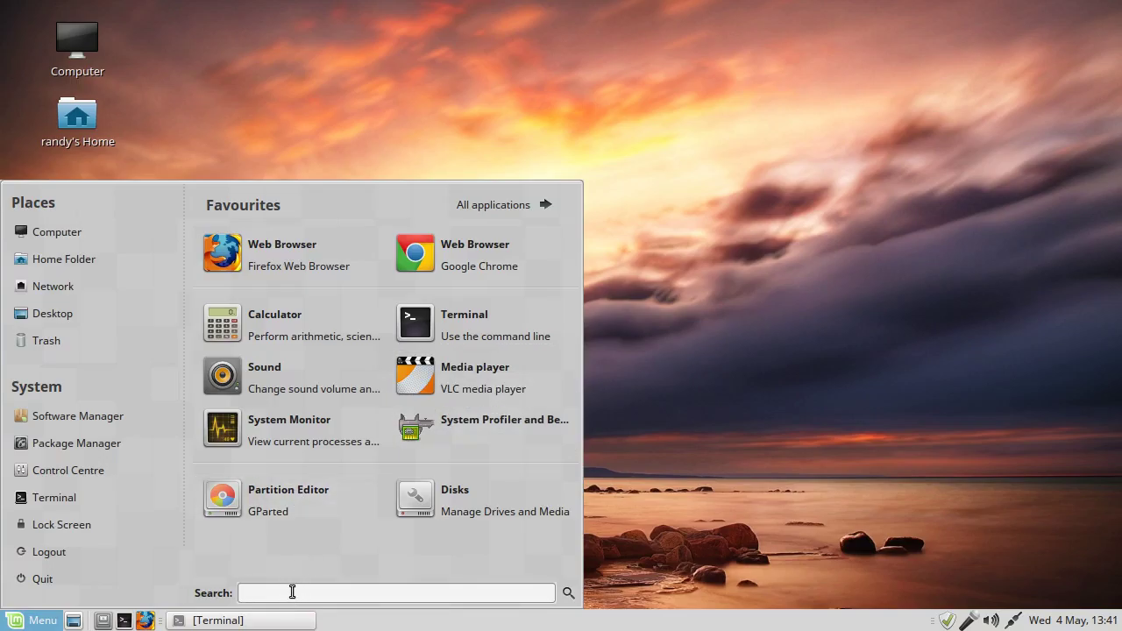
right_click(278, 493)
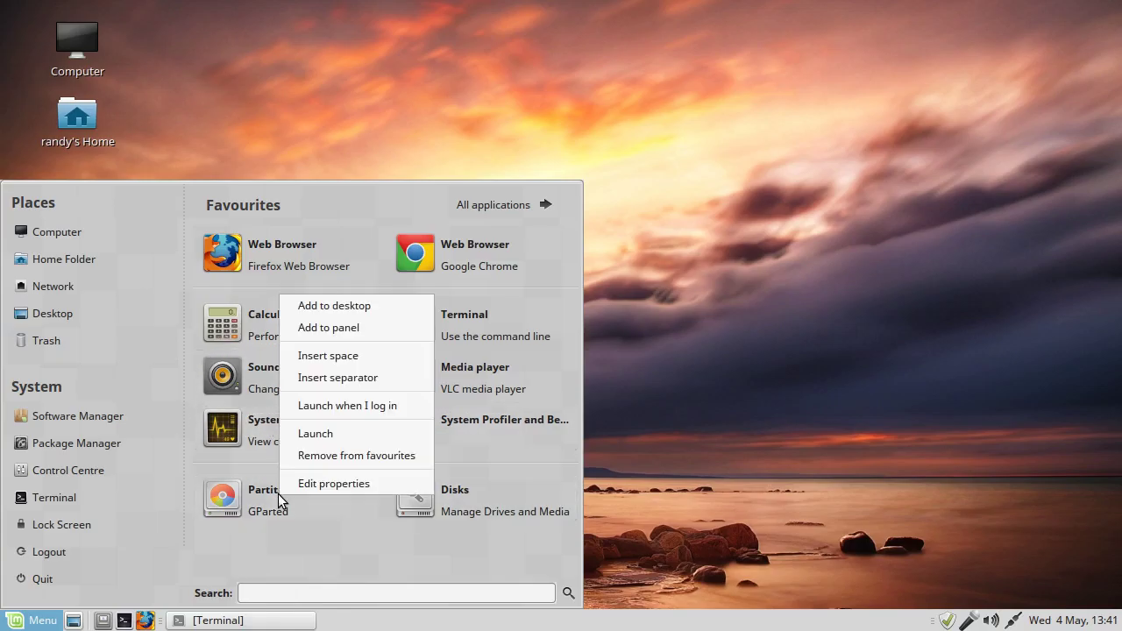
left_click(353, 304)
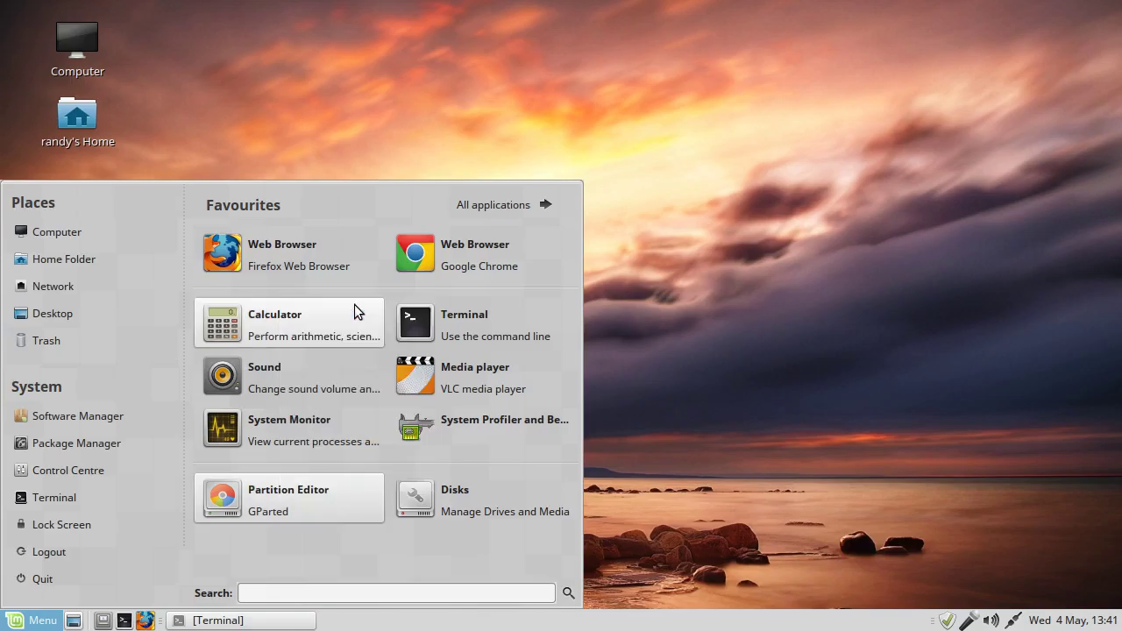
- Add a desktop shortcut for the Disks utility and move both the GParted and Disks shortcuts to the desktop's upper-right corner
left_click(466, 505)
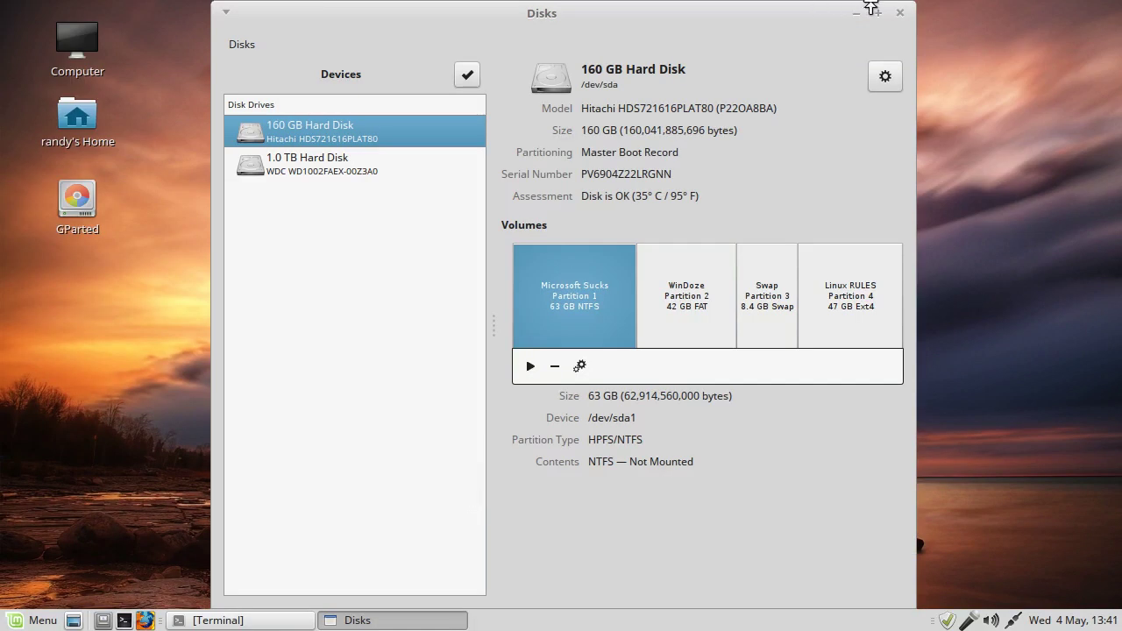
left_click(900, 13)
left_click(13, 619)
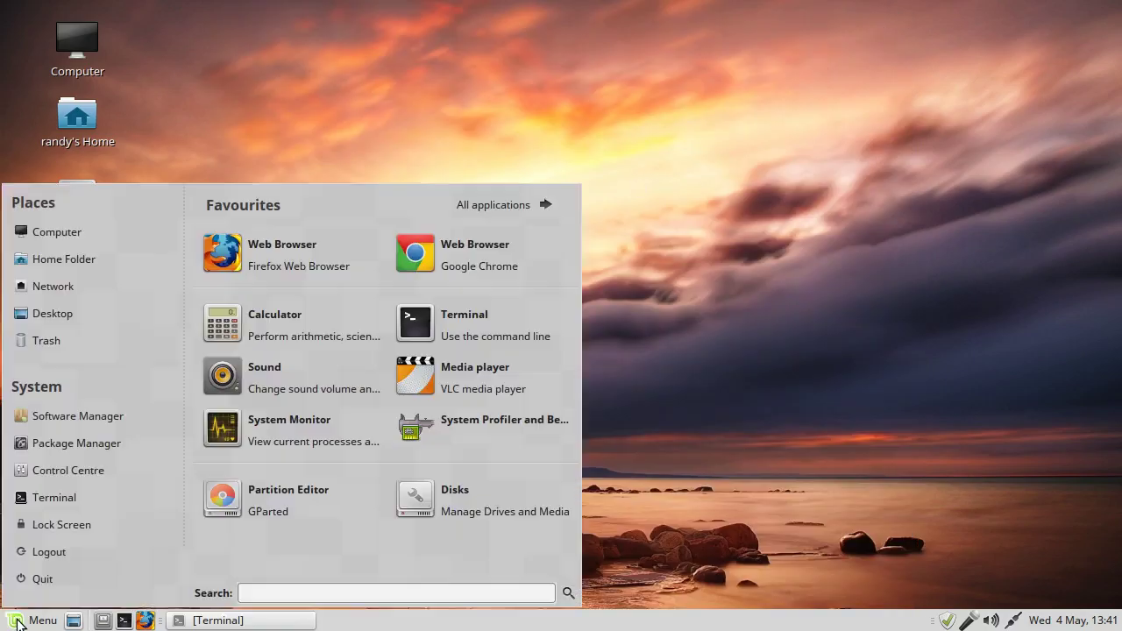
right_click(470, 501)
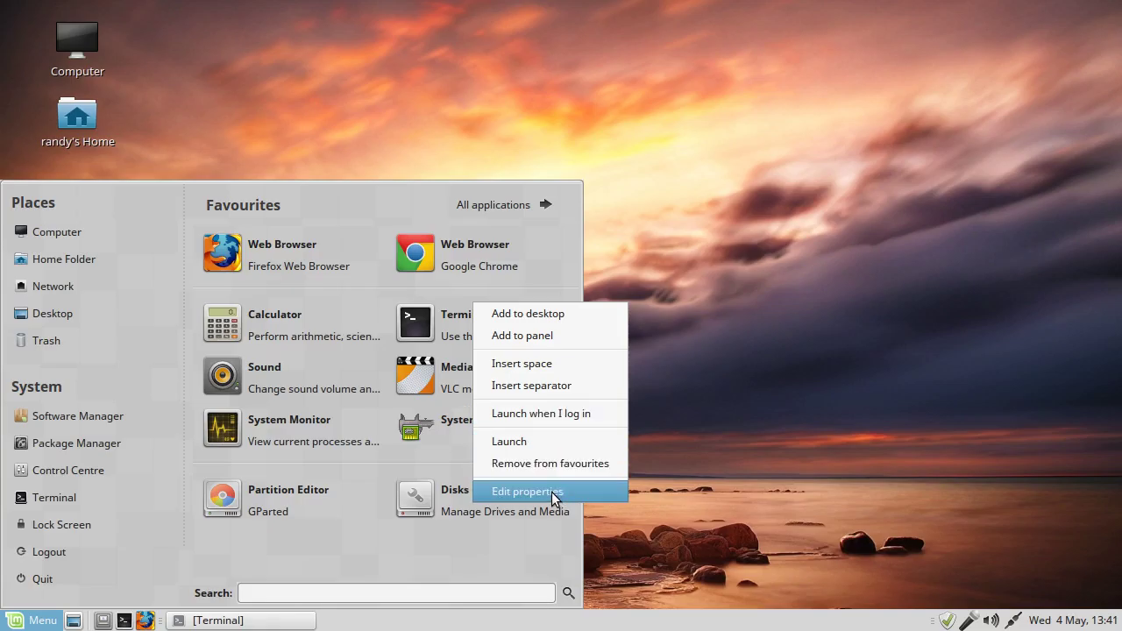
left_click(562, 313)
left_click(683, 255)
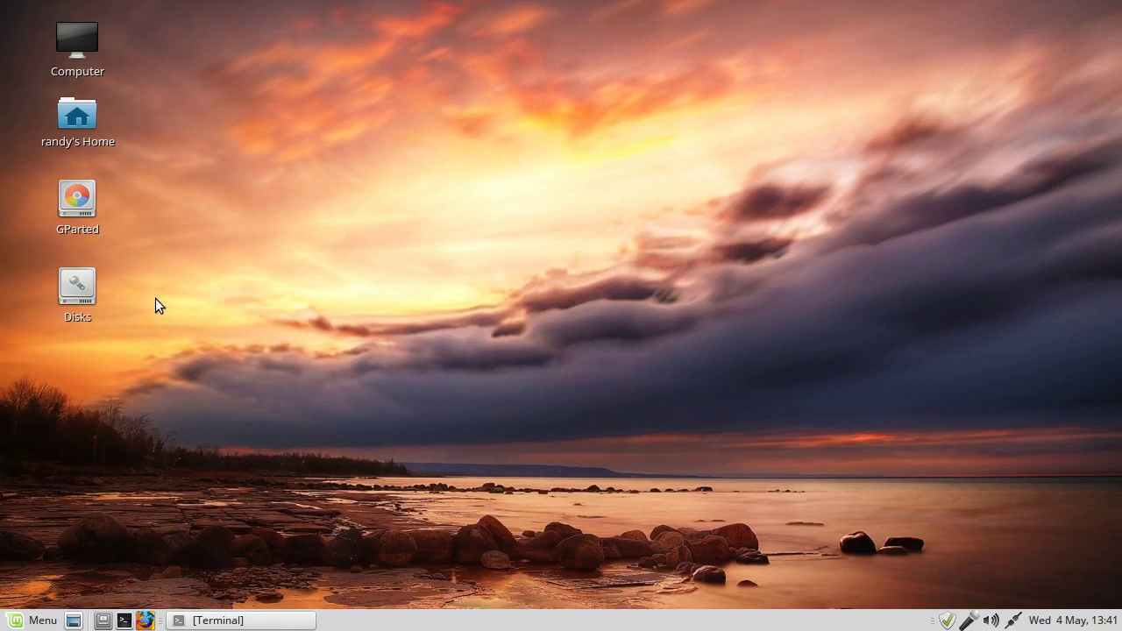
left_click_drag(70, 195, 1027, 28)
left_click_drag(77, 287, 1056, 142)
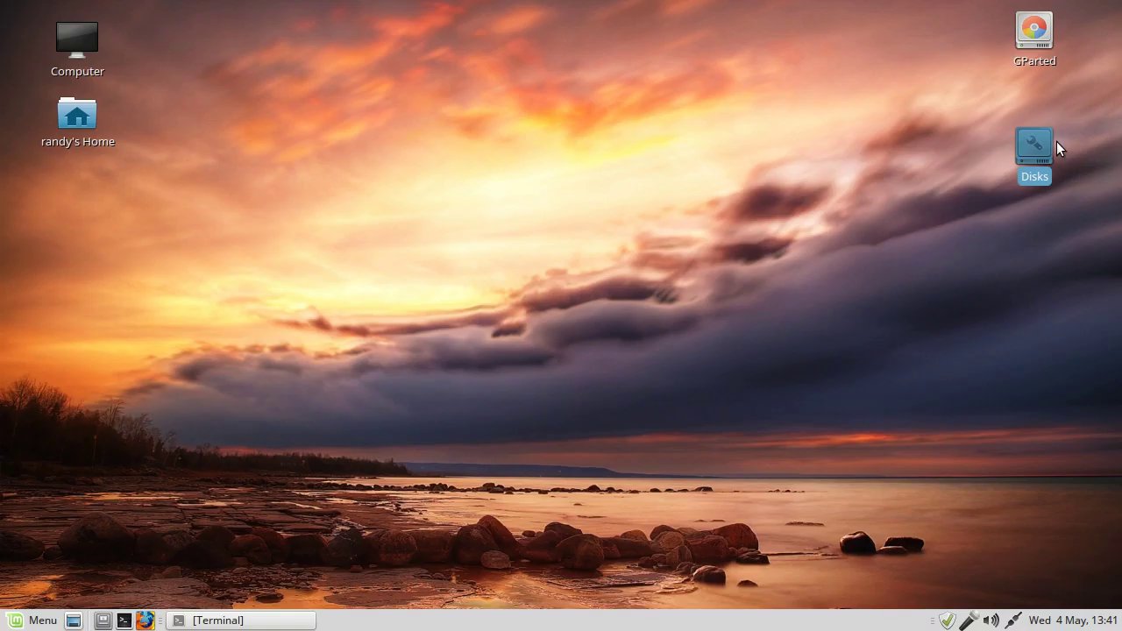
- Launch GParted from its desktop shortcut and authenticate with the account password
double_click(1036, 35)
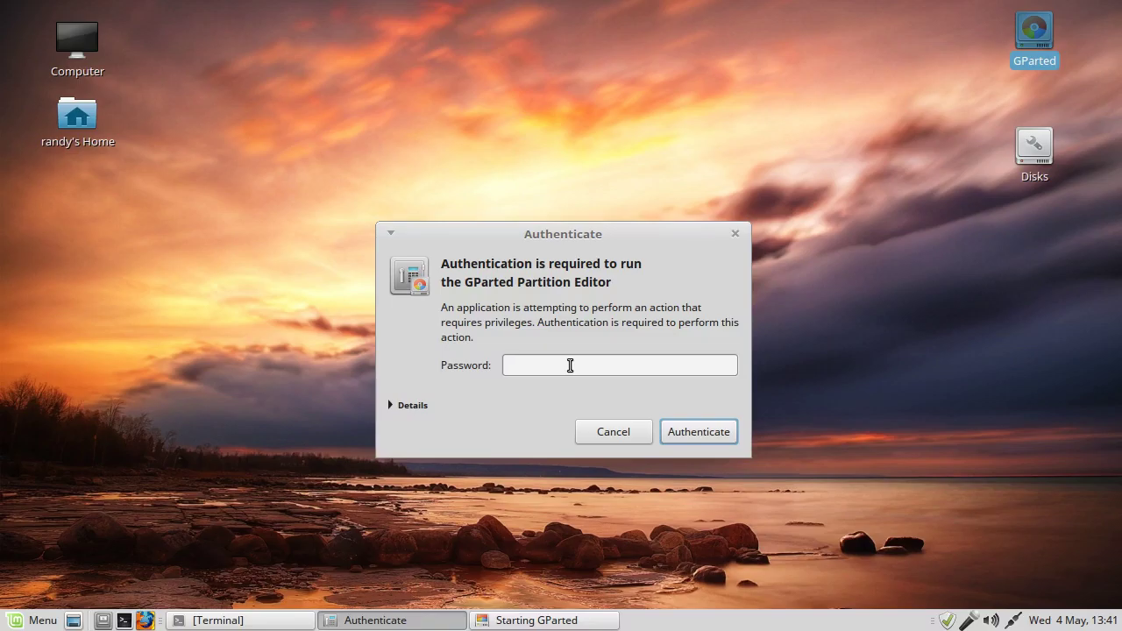
type("•••")
key("Return")
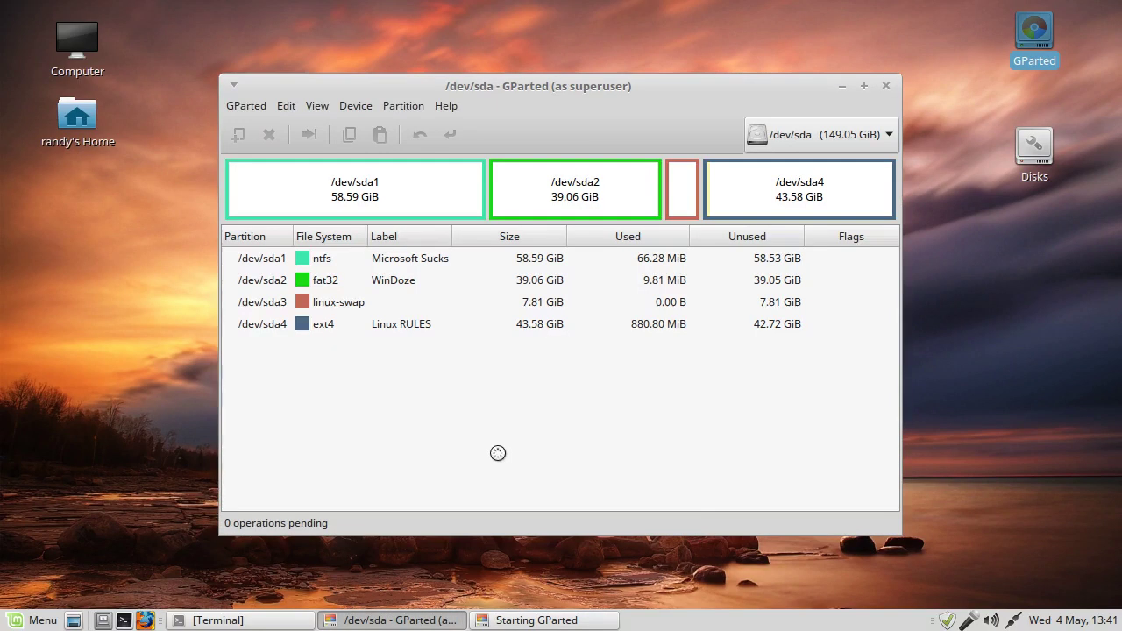
- View the partitions on the /dev/sdb drive and return to the /dev/sda drive
left_click(891, 138)
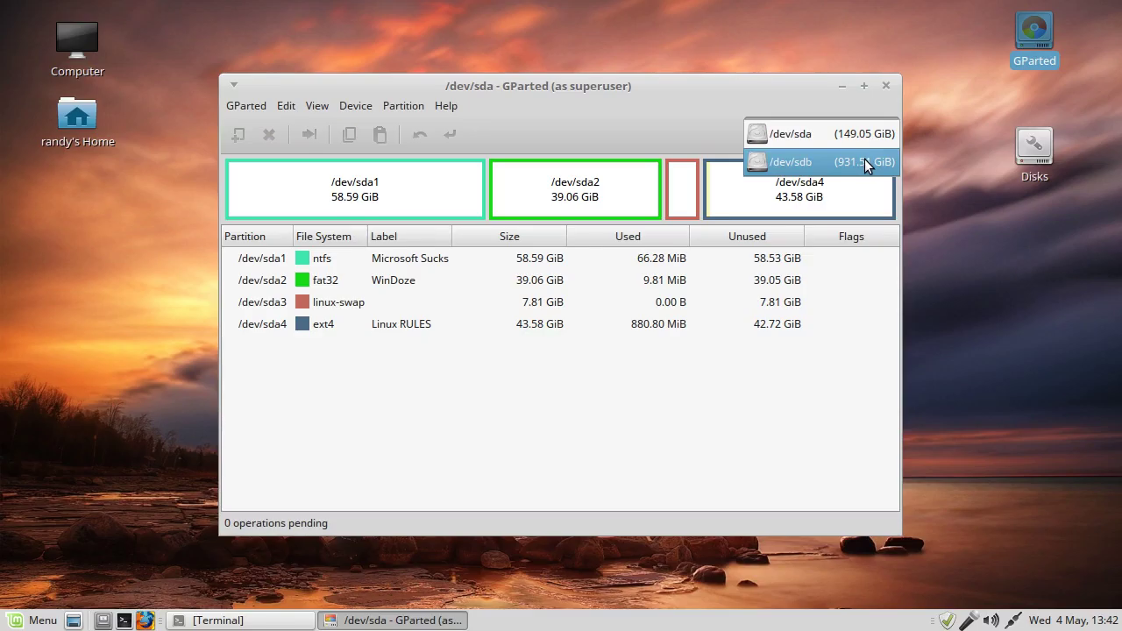
left_click(864, 161)
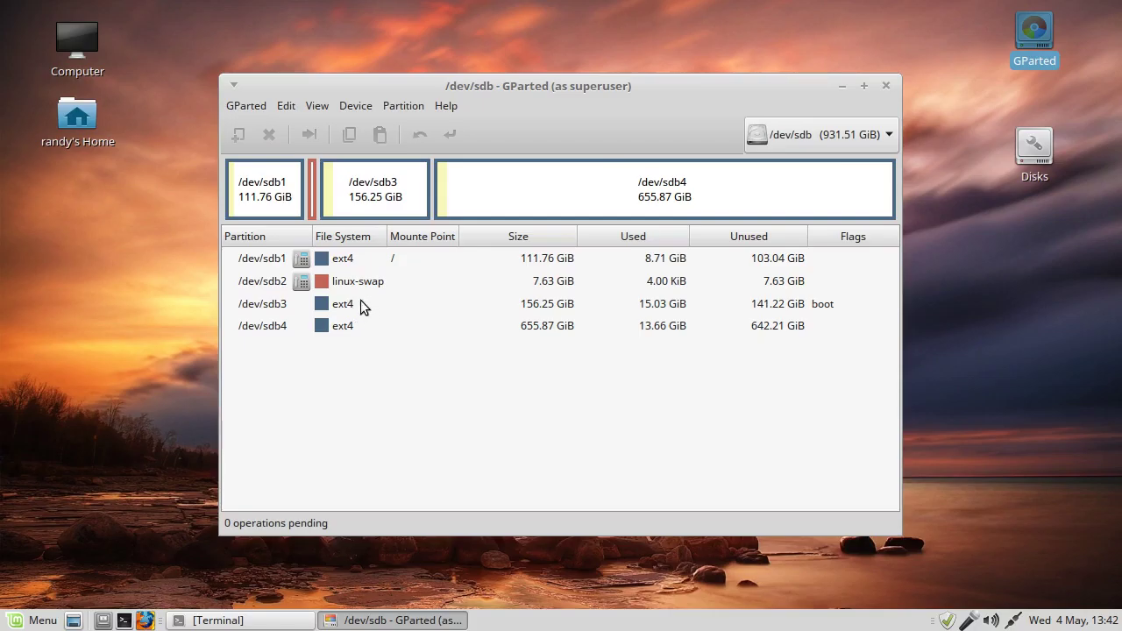
left_click(890, 135)
left_click(840, 110)
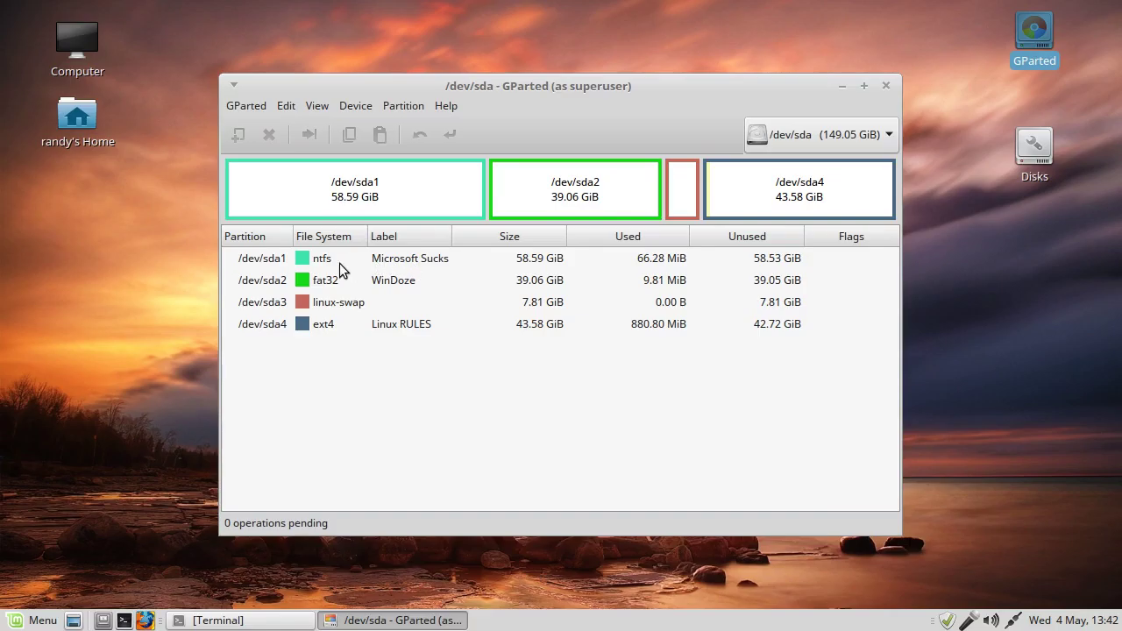
- Examine the edit, view, device and partition commands available for the NTFS partition /dev/sda1
left_click(423, 263)
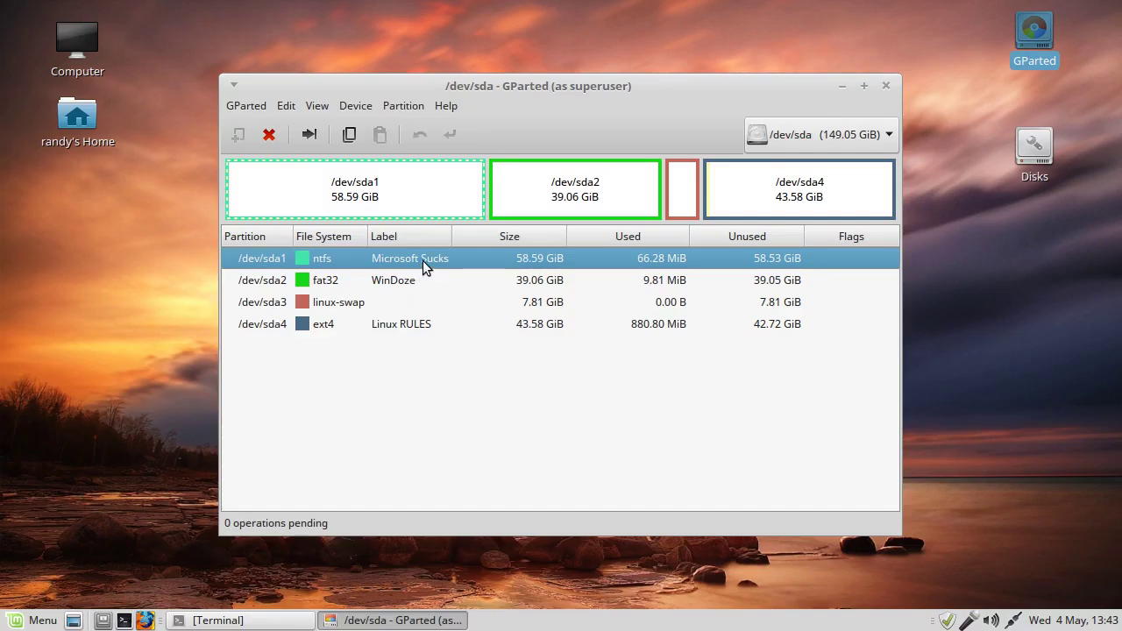
right_click(422, 260)
left_click(412, 322)
left_click(409, 283)
left_click(417, 260)
left_click(285, 107)
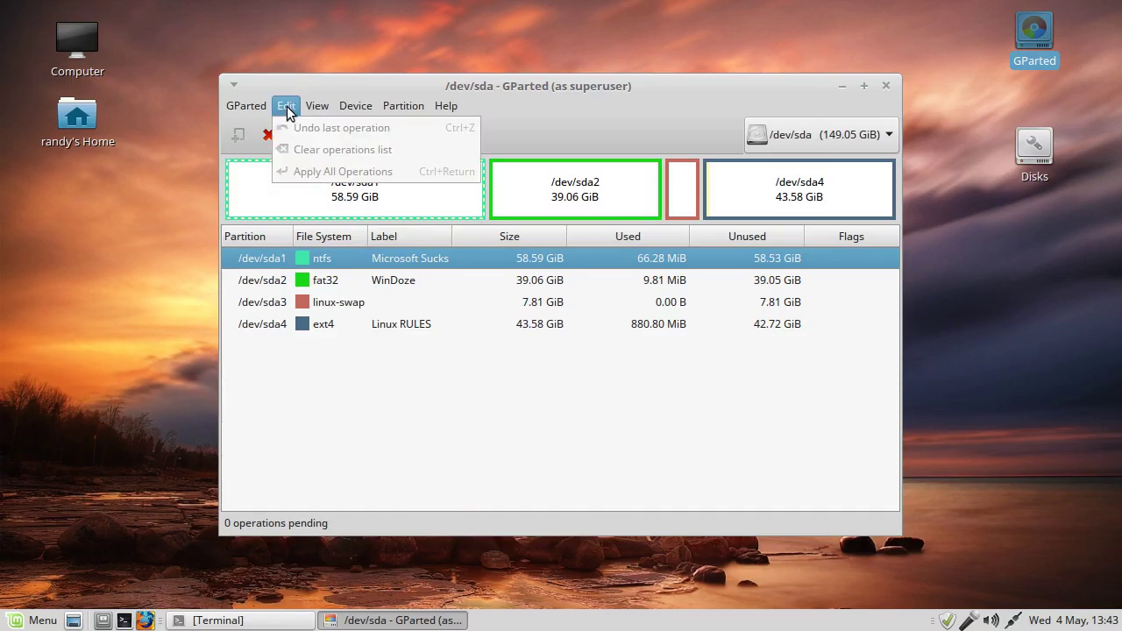
mouse_move(267, 109)
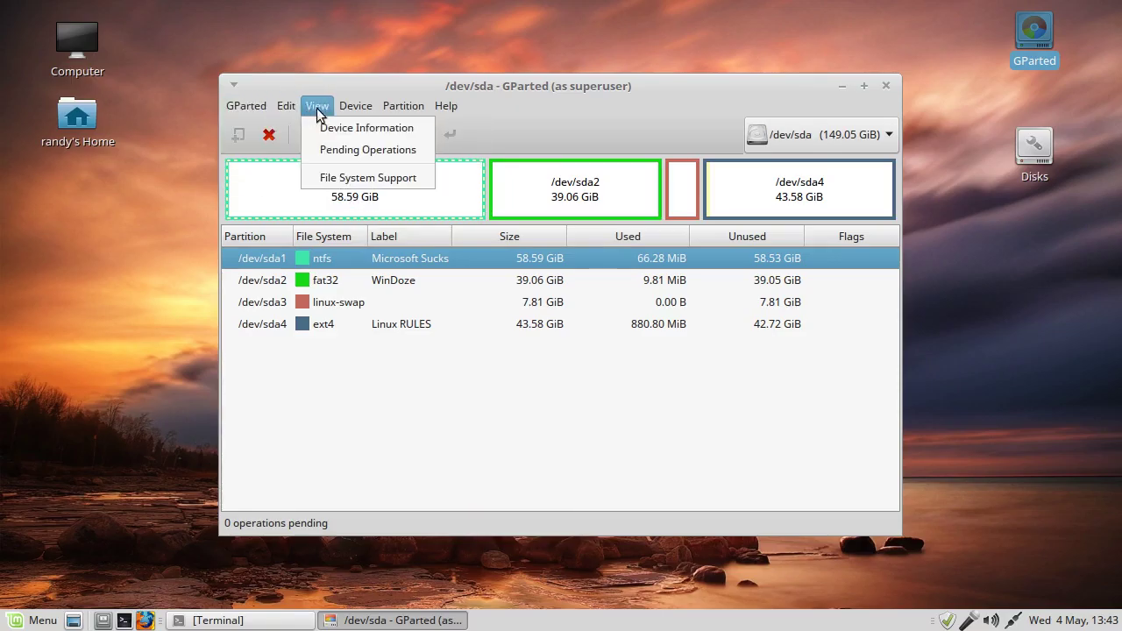
mouse_move(360, 119)
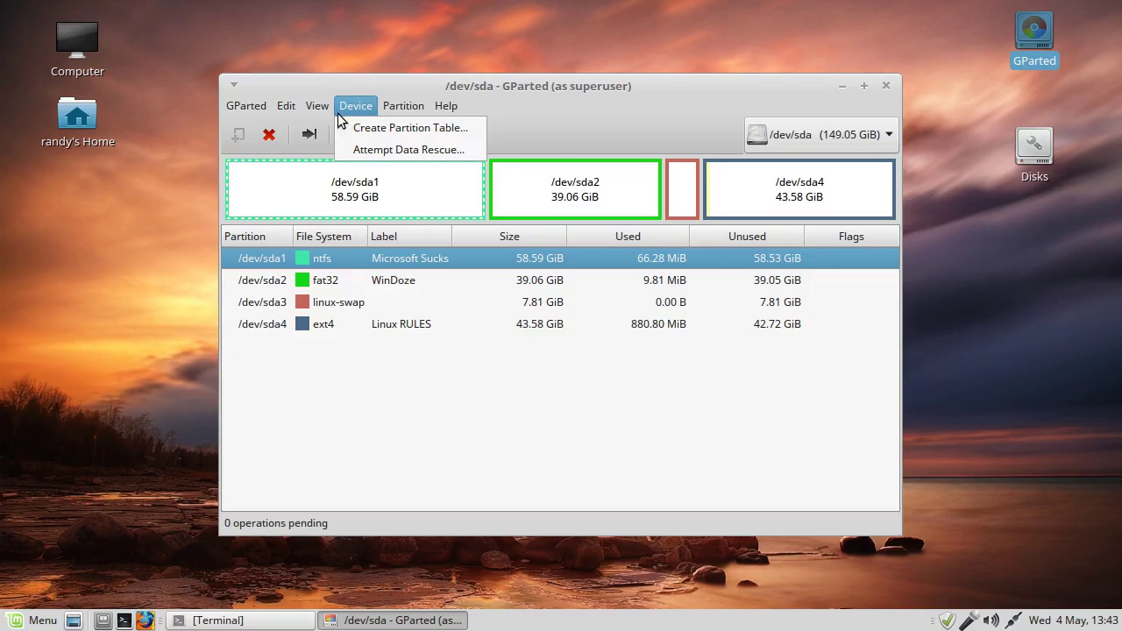
mouse_move(405, 107)
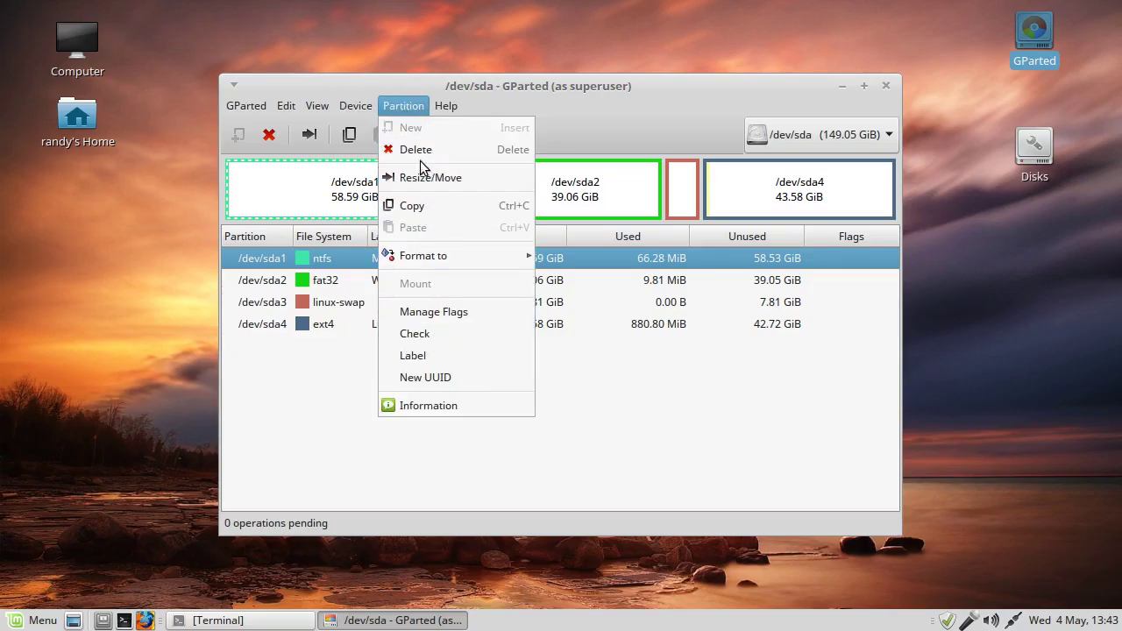
left_click(561, 91)
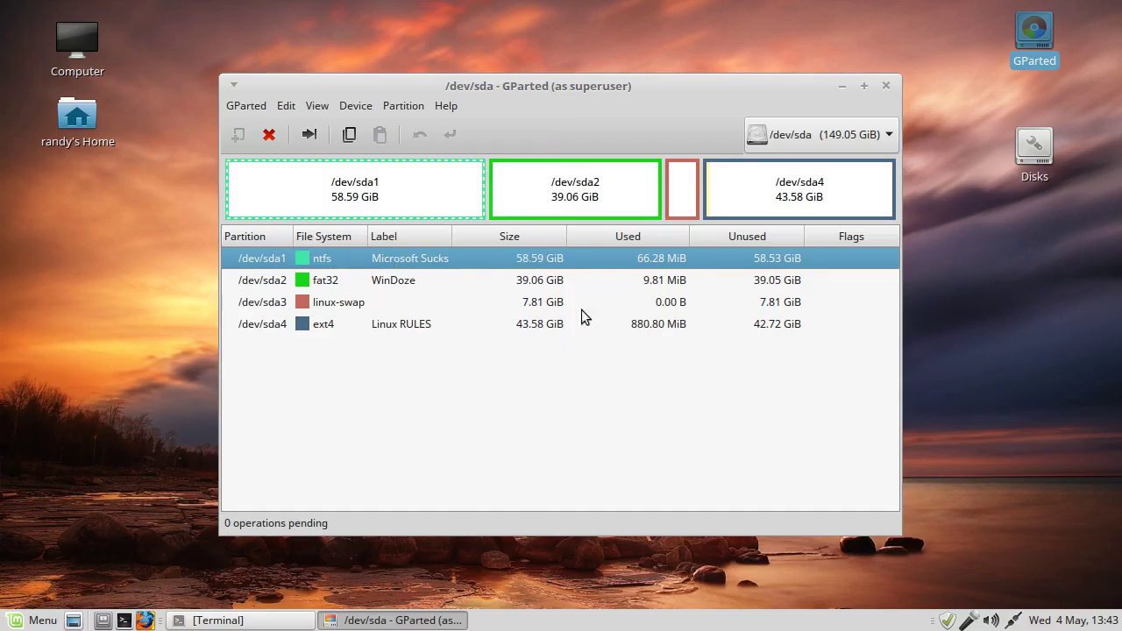
- Queue the deletion of the linux-swap partition /dev/sda3
left_click(408, 282)
left_click(417, 326)
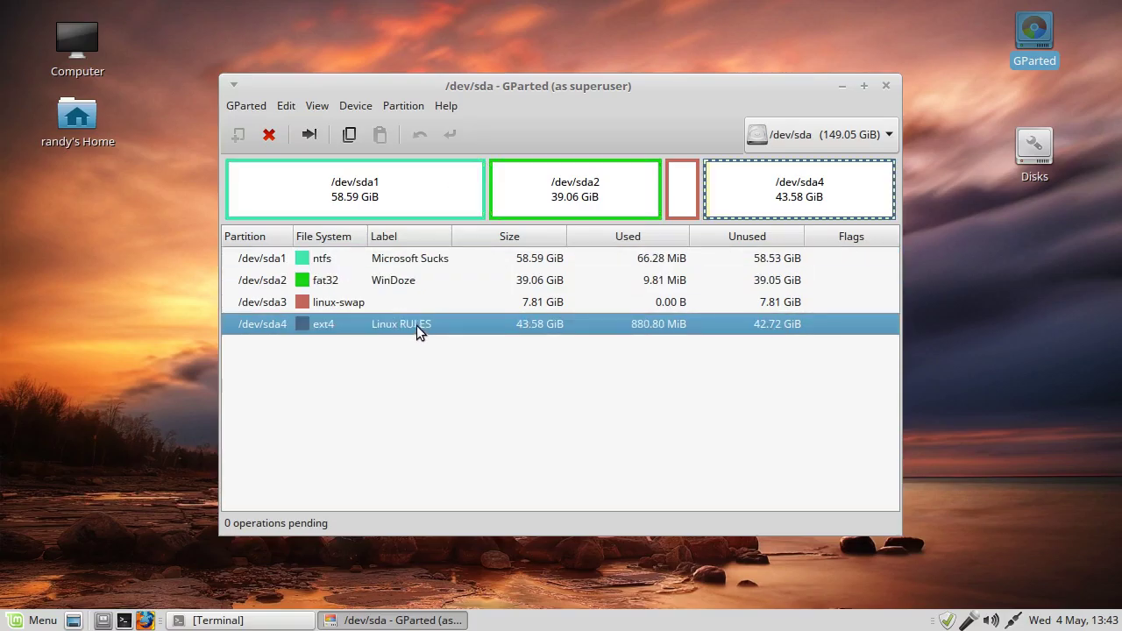
left_click(416, 260)
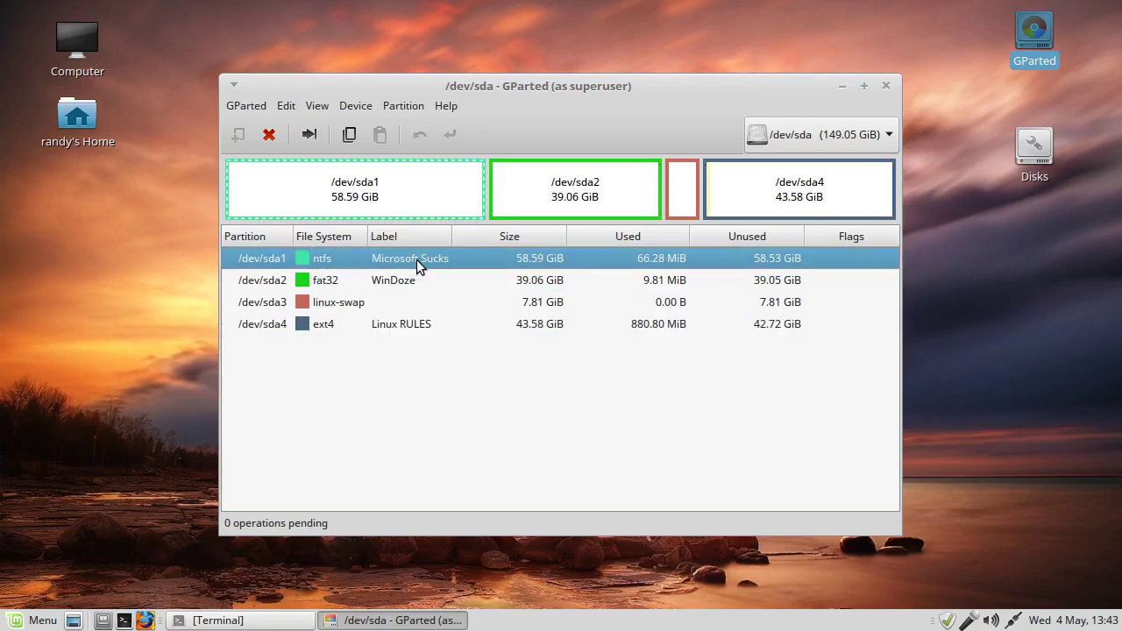
left_click(392, 304)
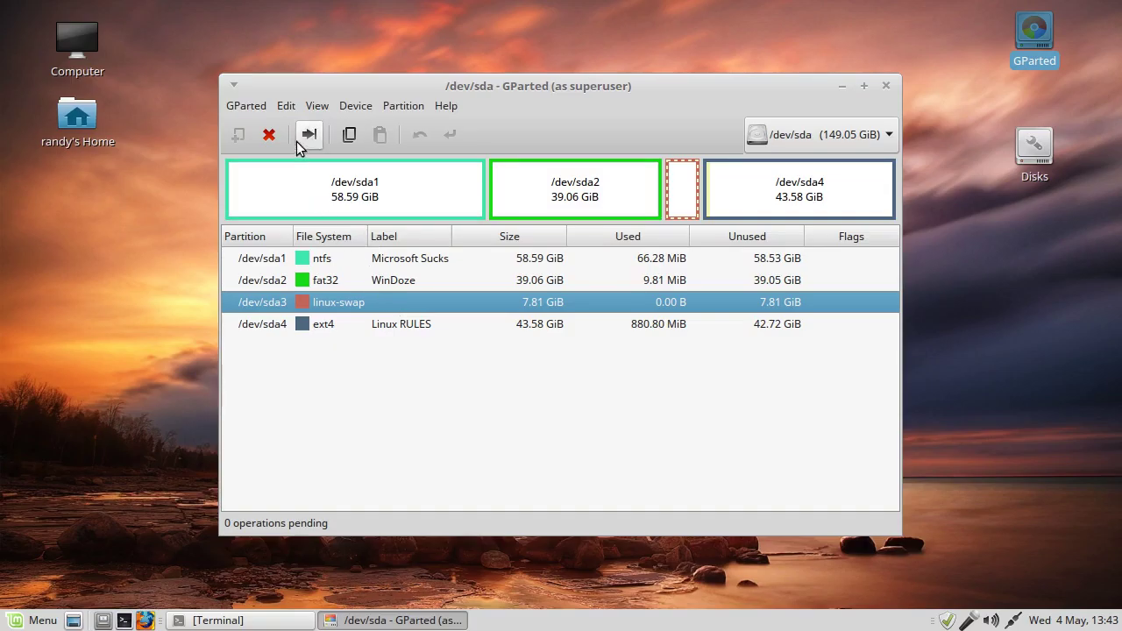
left_click(270, 136)
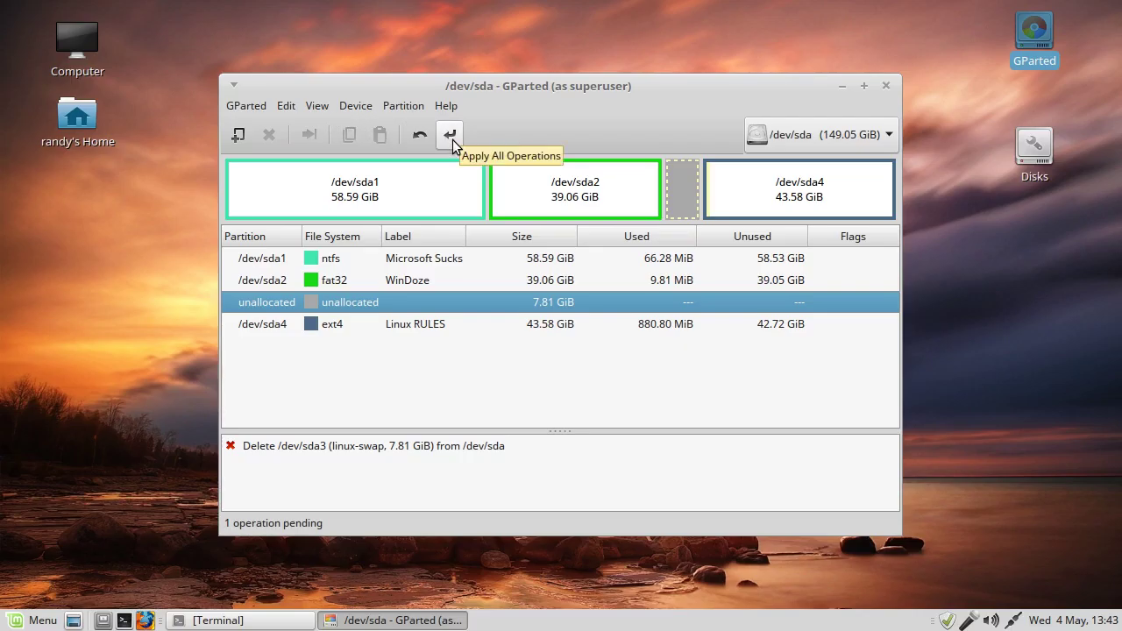
- Apply the pending partition deletion to /dev/sda and dismiss the progress report
left_click(288, 105)
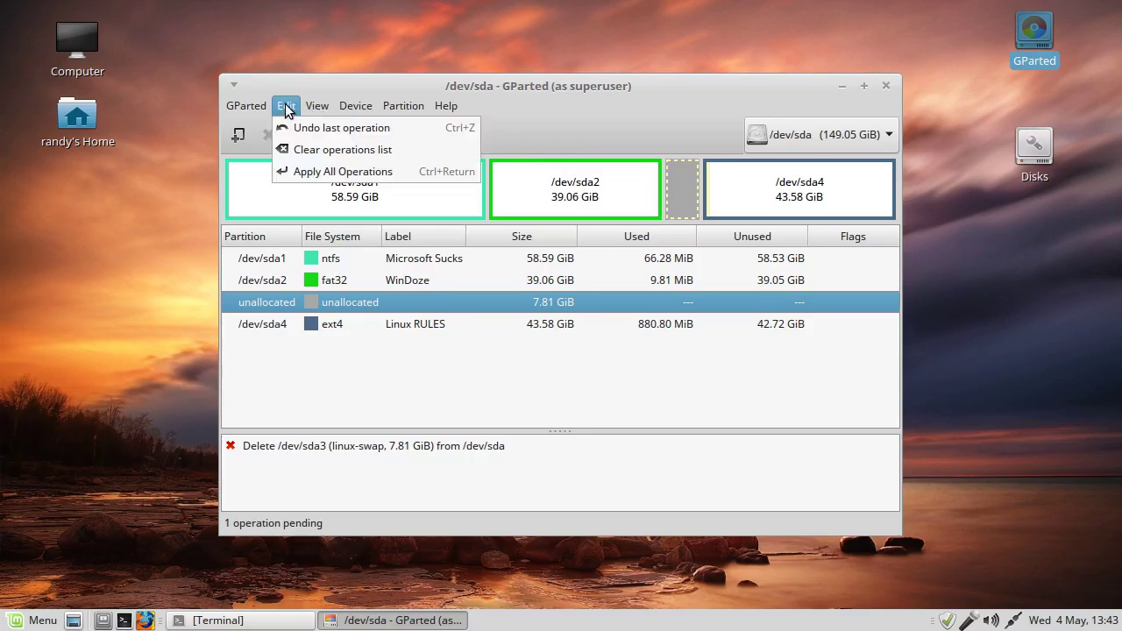
left_click(354, 173)
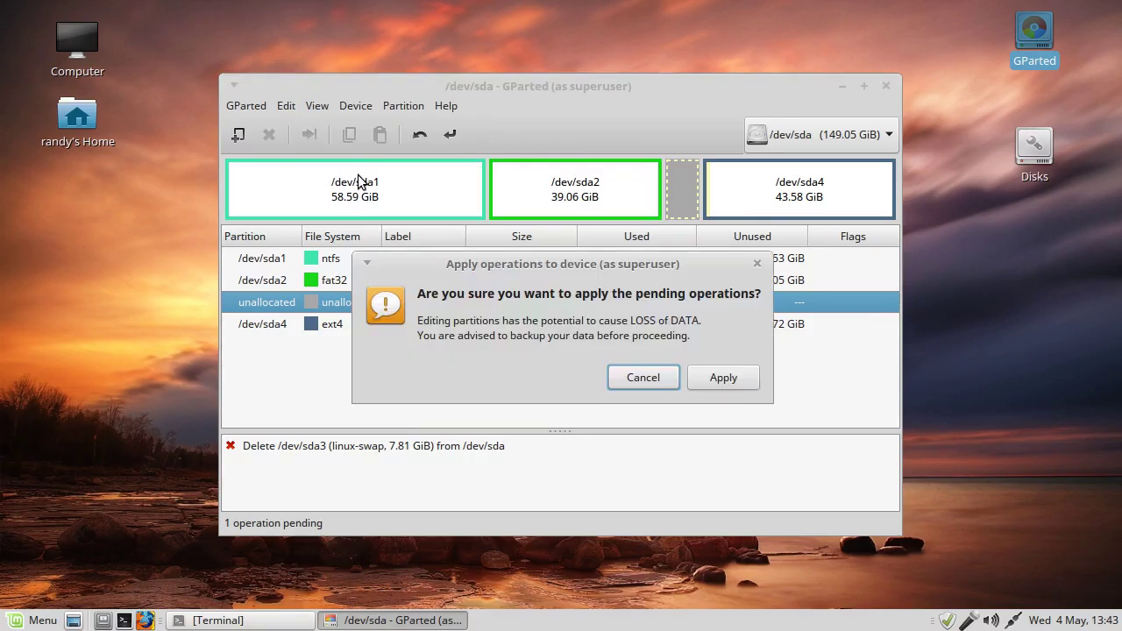
left_click(731, 383)
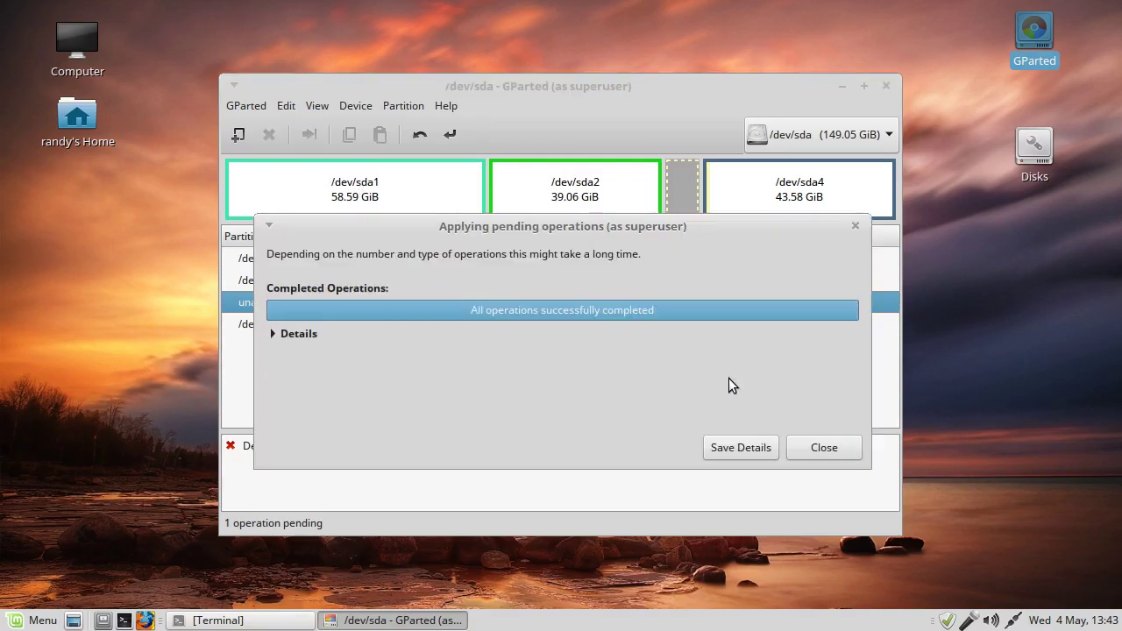
left_click(824, 447)
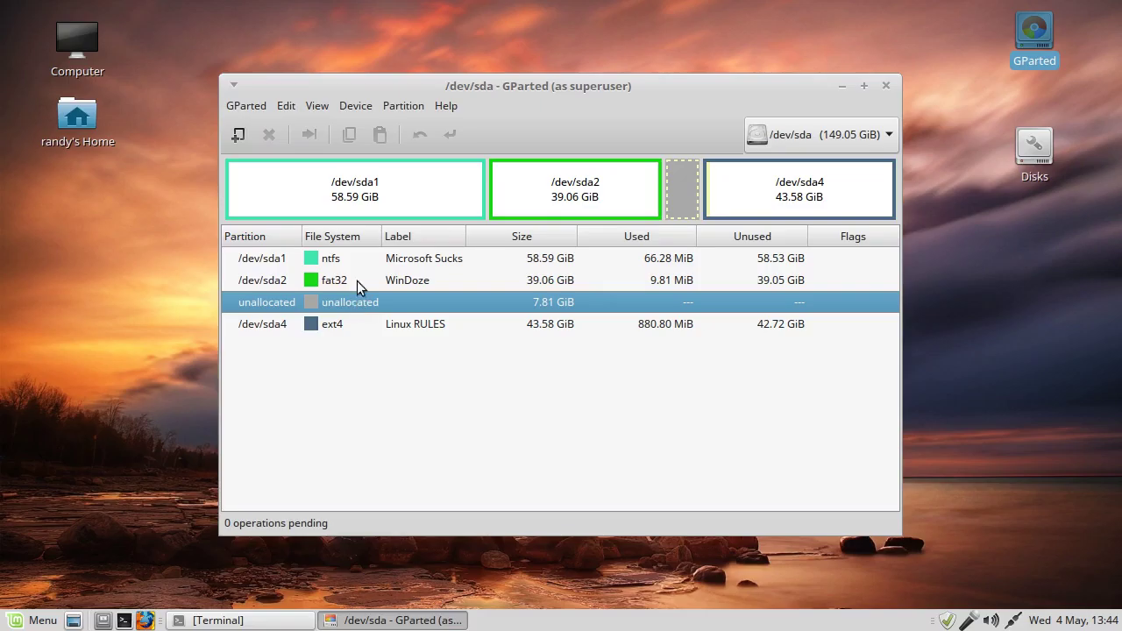
- Review each partition and the unallocated space on /dev/sda, and check which drive is selected
left_click(358, 278)
left_click(356, 302)
left_click(337, 259)
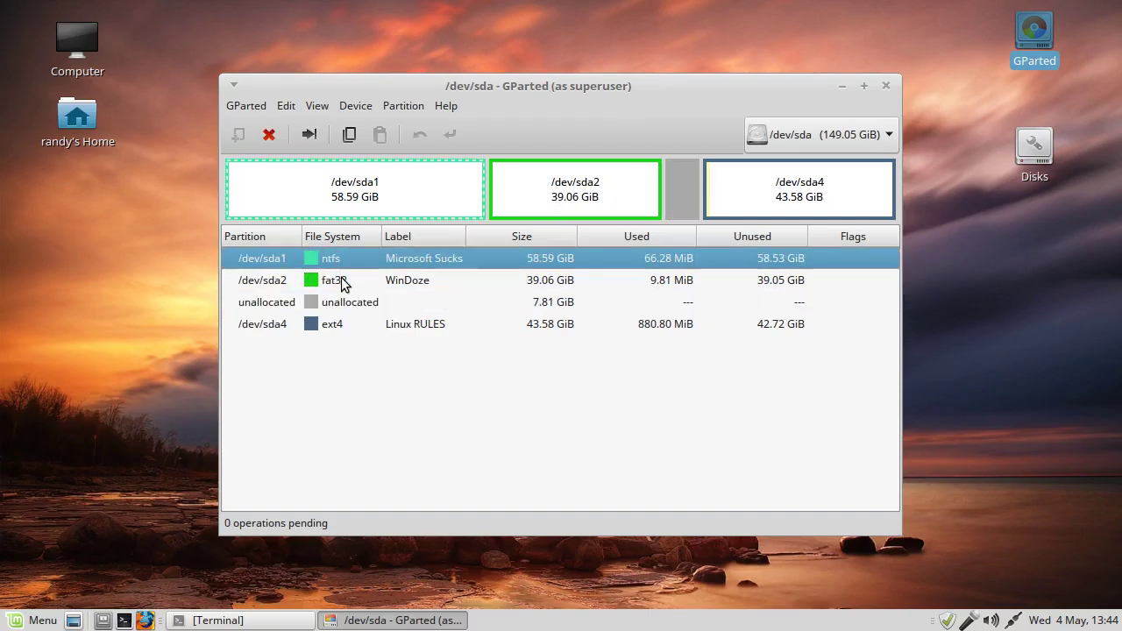
left_click(340, 280)
left_click(350, 302)
left_click(341, 329)
left_click(343, 263)
left_click(800, 134)
left_click(798, 134)
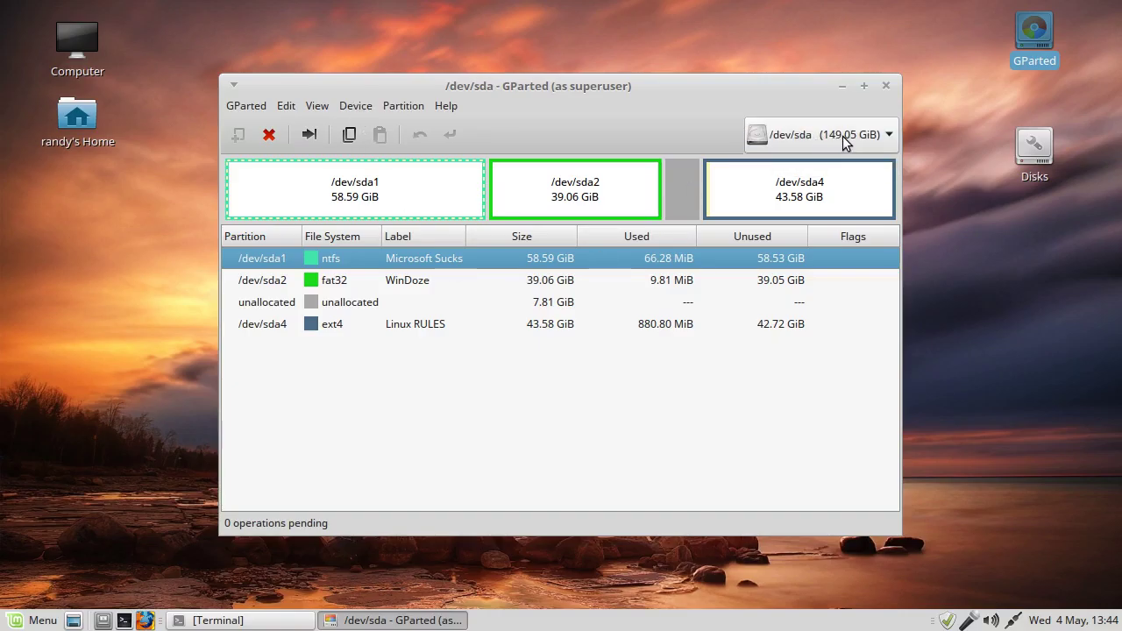
- Create a new msdos partition table on the entire /dev/sda disk, erasing its existing partitions
left_click(357, 107)
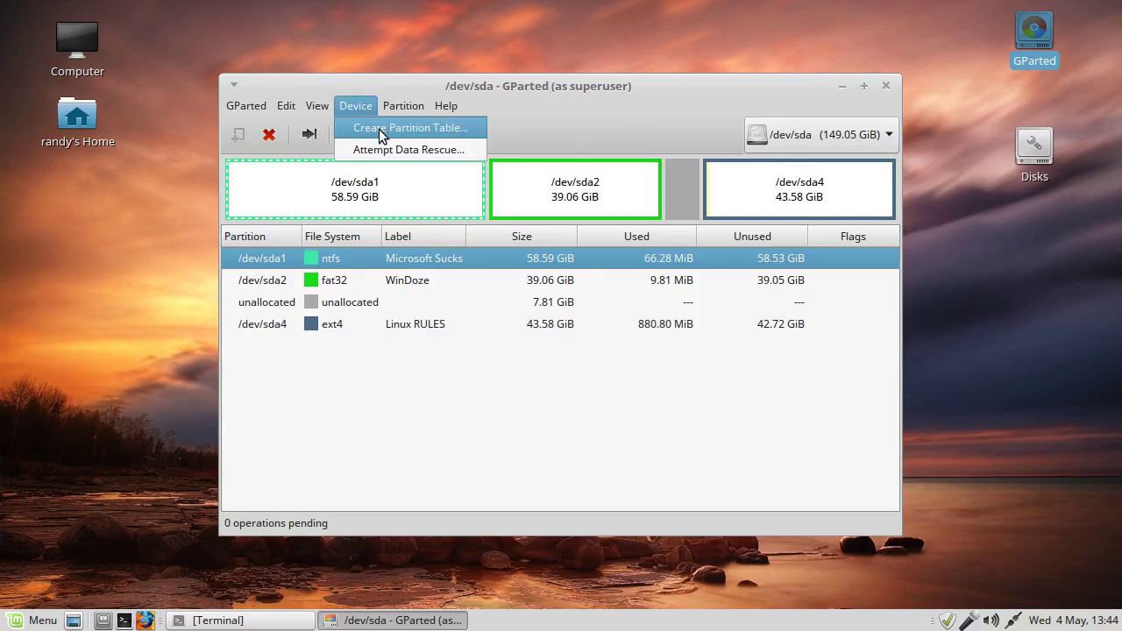
left_click(379, 129)
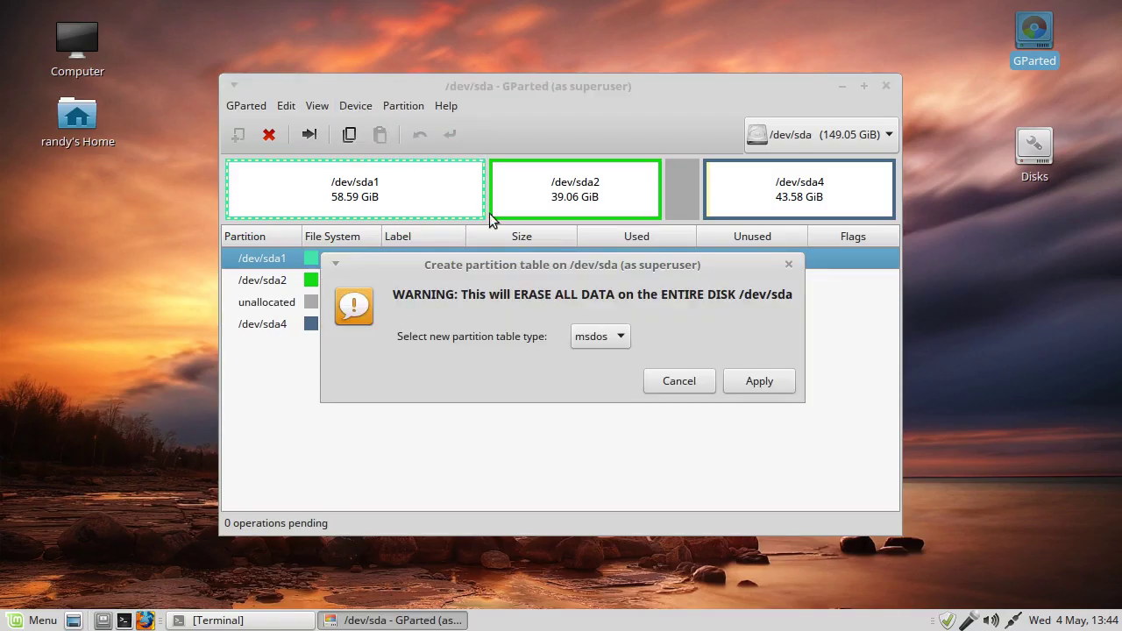
left_click(625, 337)
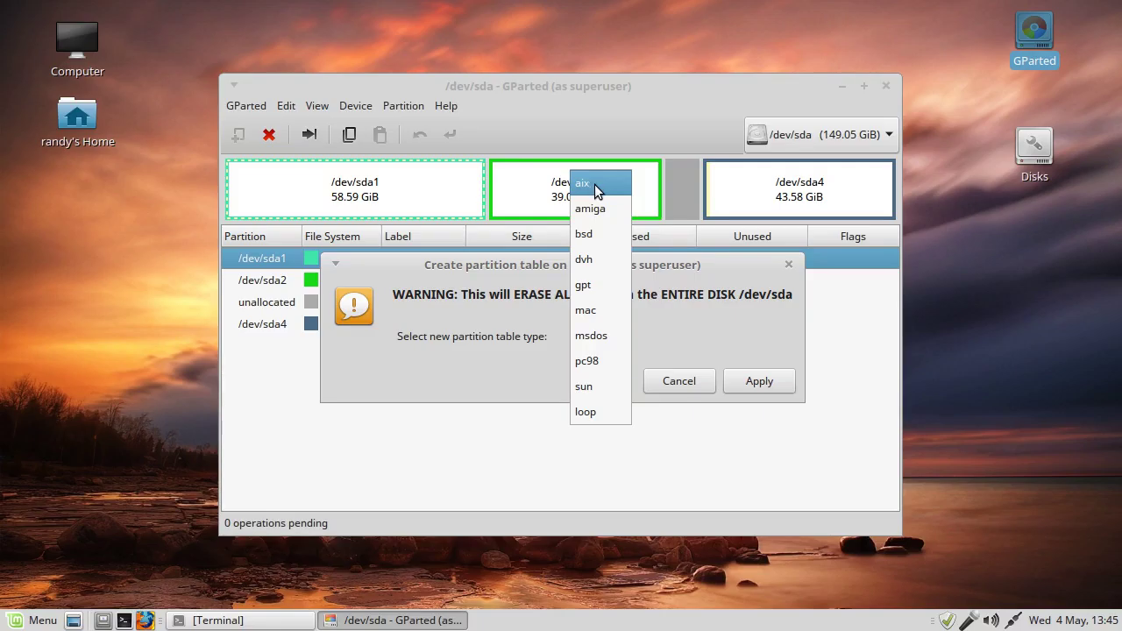
left_click(598, 287)
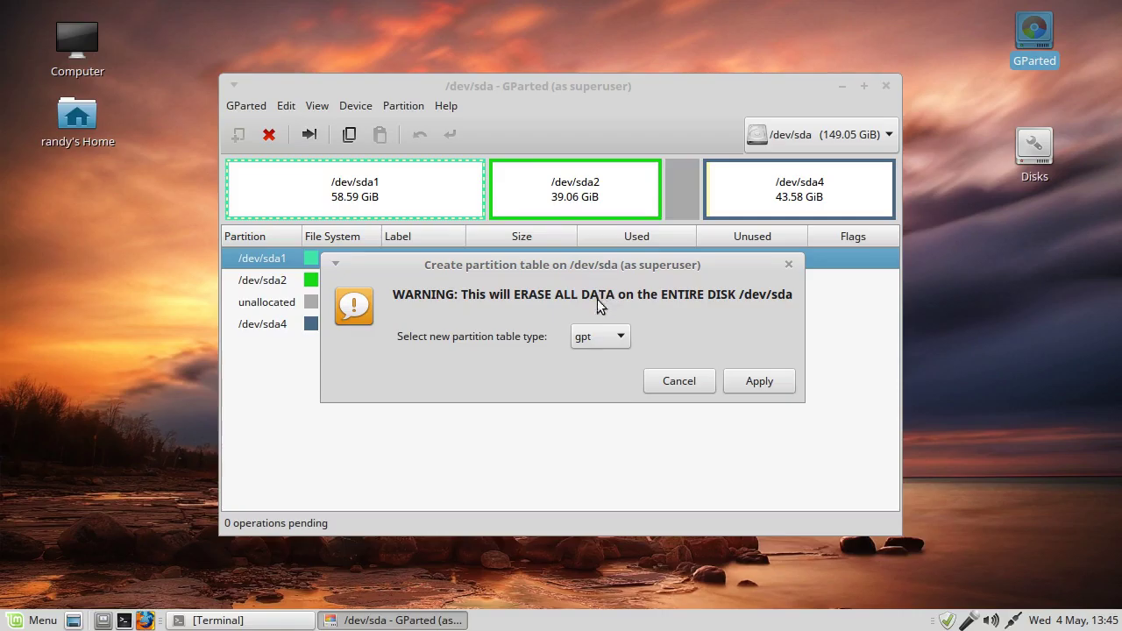
left_click(620, 339)
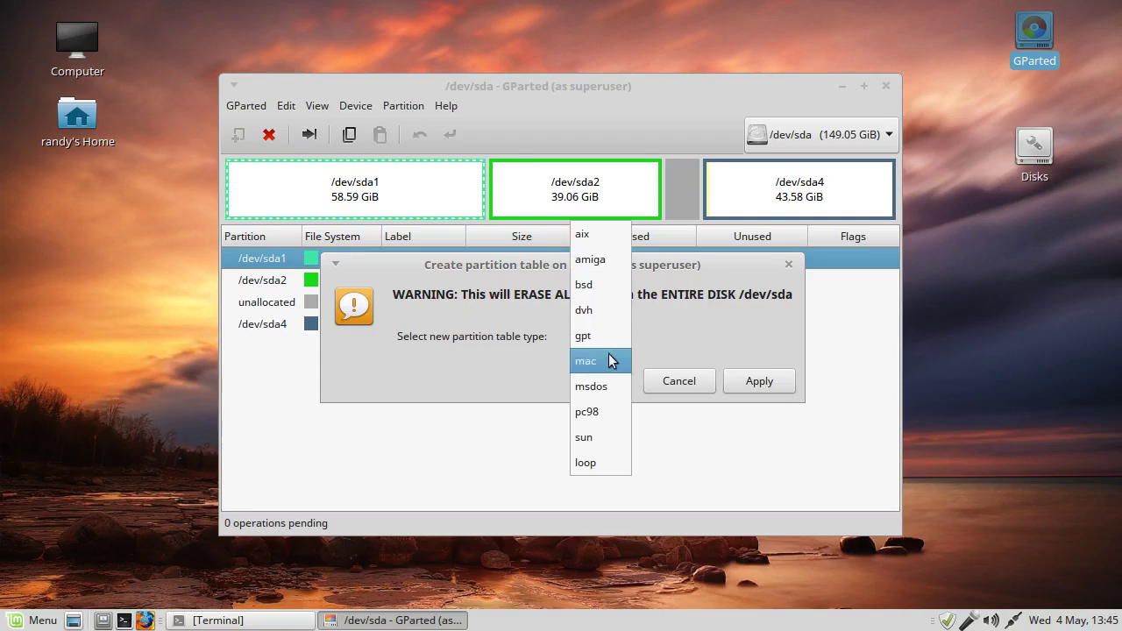
left_click(598, 384)
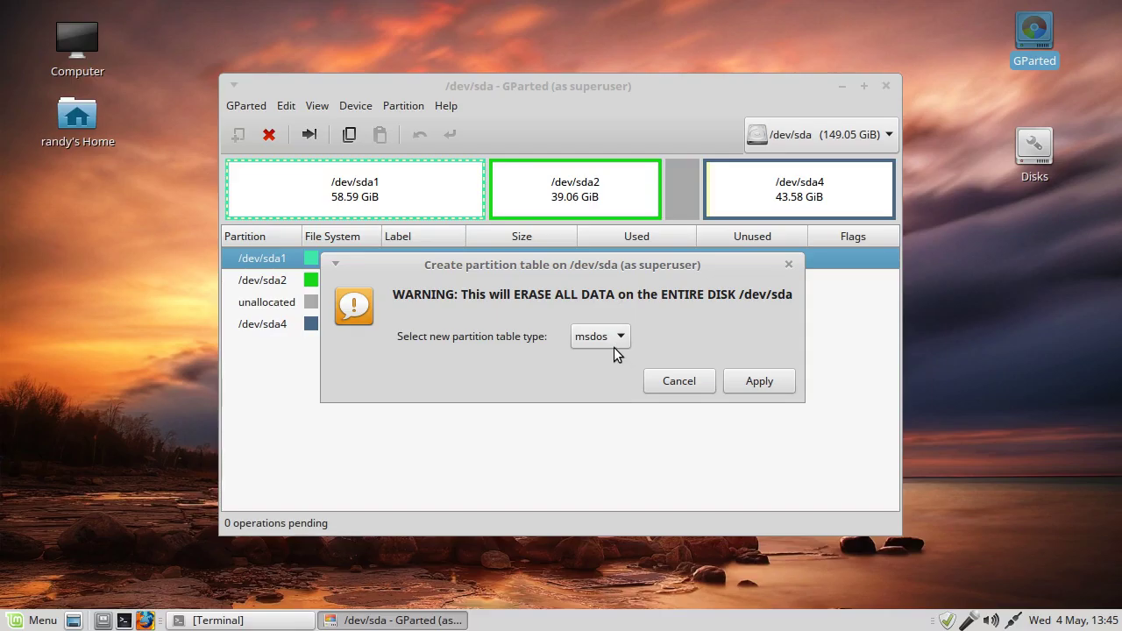
left_click(782, 385)
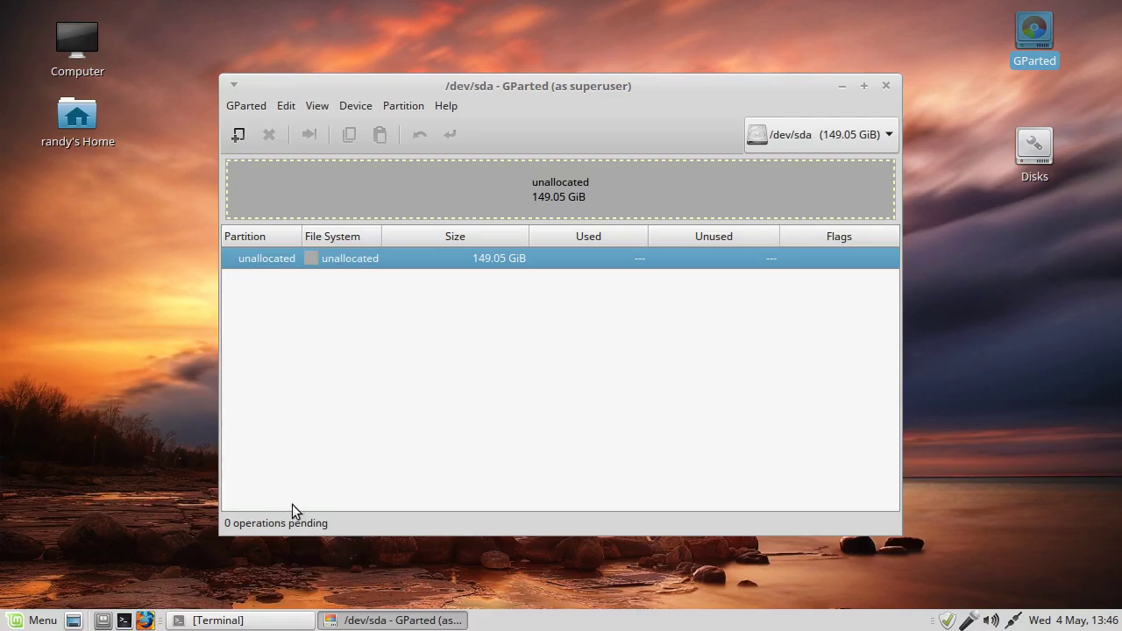
- Examine the partition and device commands available for the unallocated space on /dev/sda
right_click(362, 255)
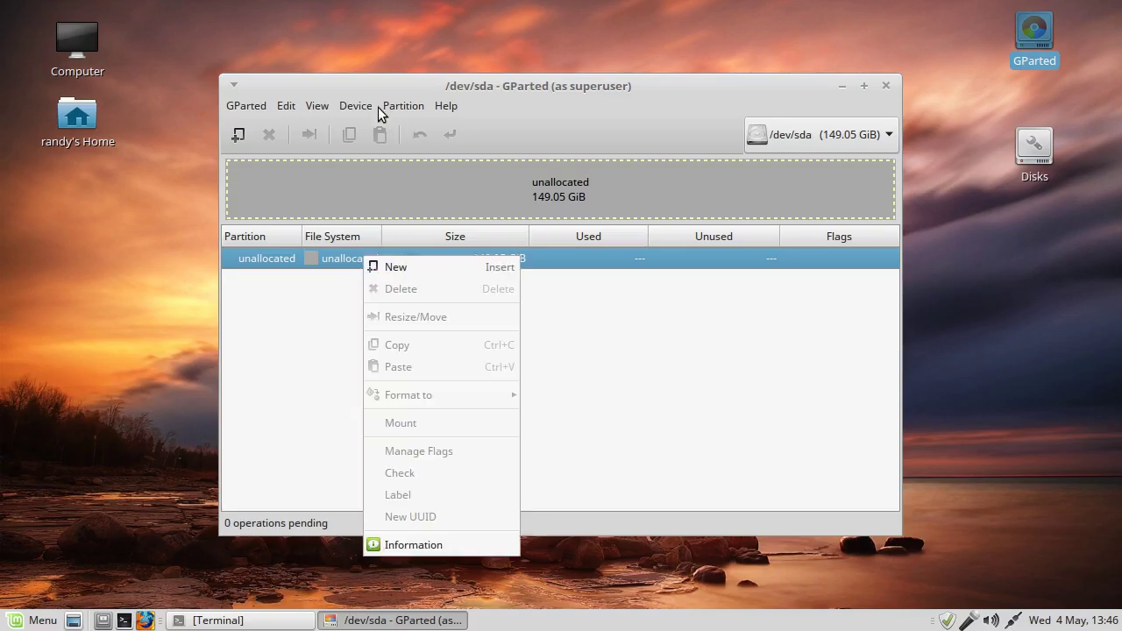
left_click(400, 104)
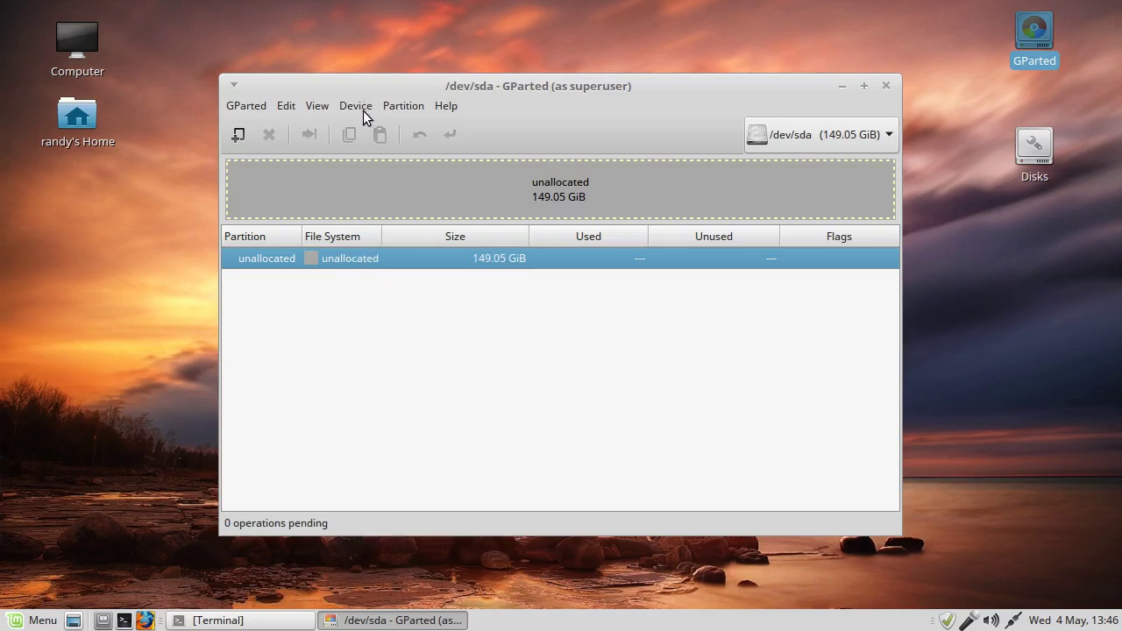
left_click(358, 108)
mouse_move(409, 108)
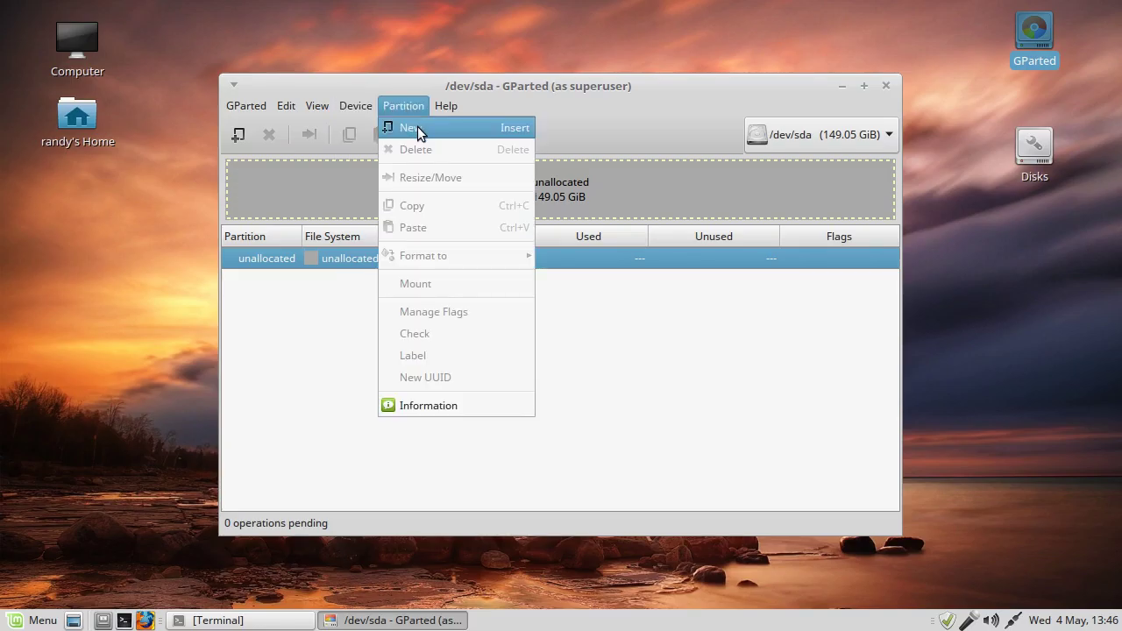
left_click(331, 372)
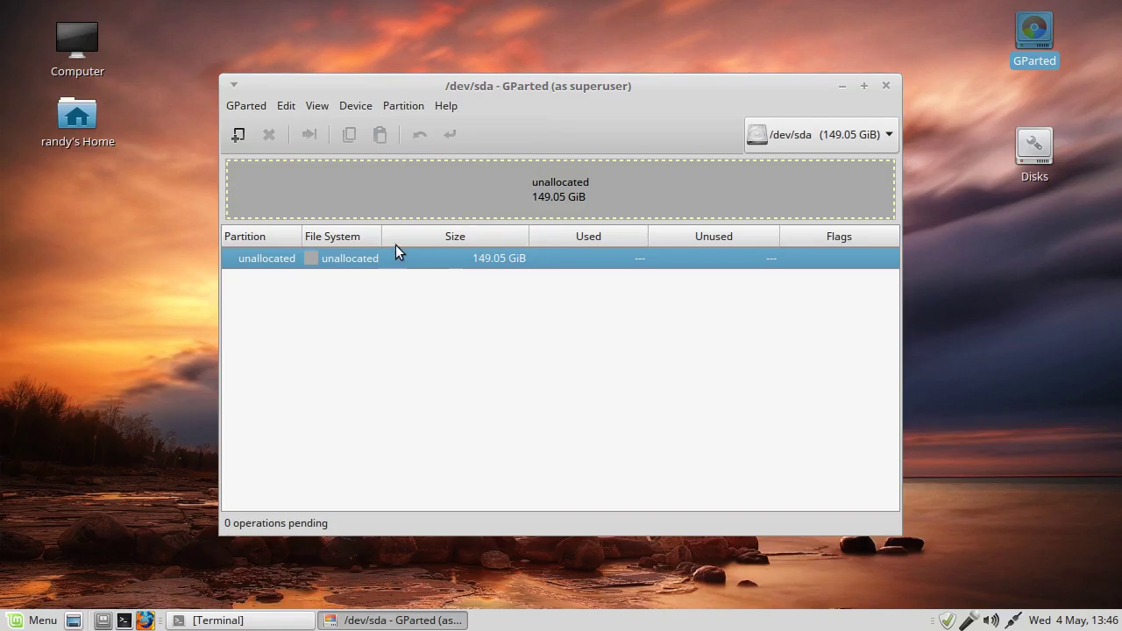
- Queue a new primary ext4 partition of 152627 MiB in the unallocated space on /dev/sda, without a label
right_click(398, 258)
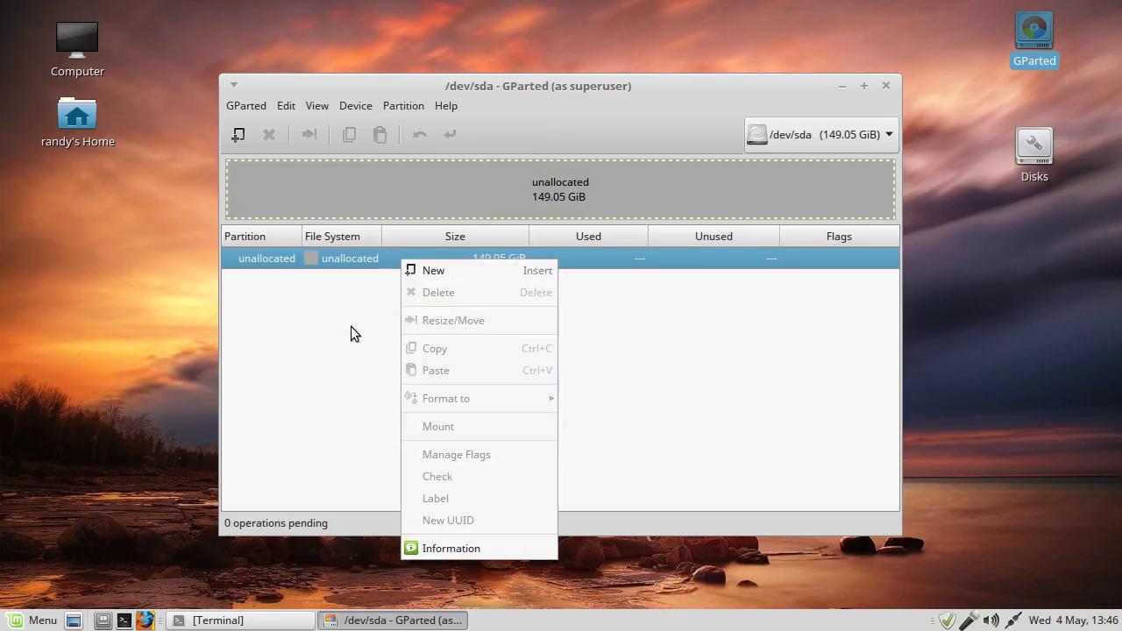
left_click(443, 274)
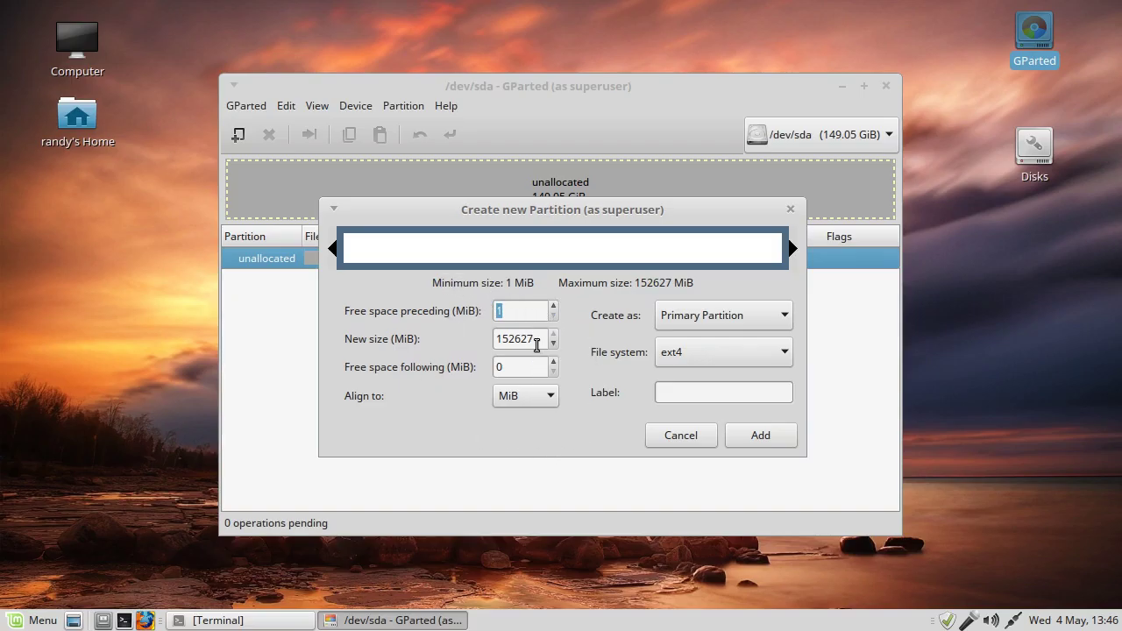
left_click_drag(536, 340, 506, 342)
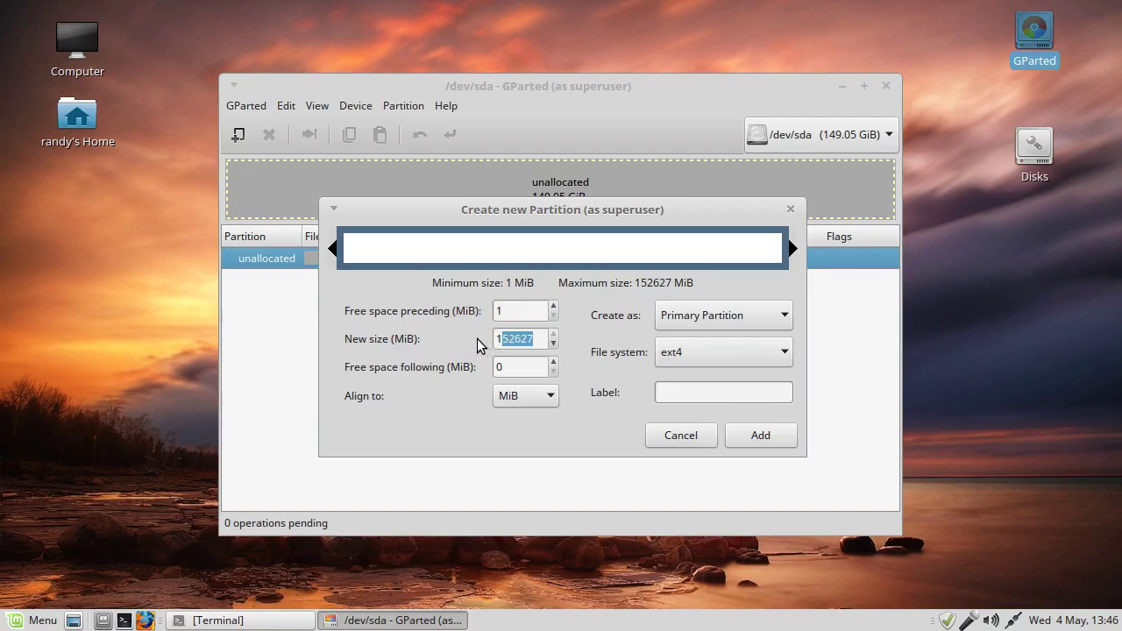
left_click(539, 341)
left_click(784, 317)
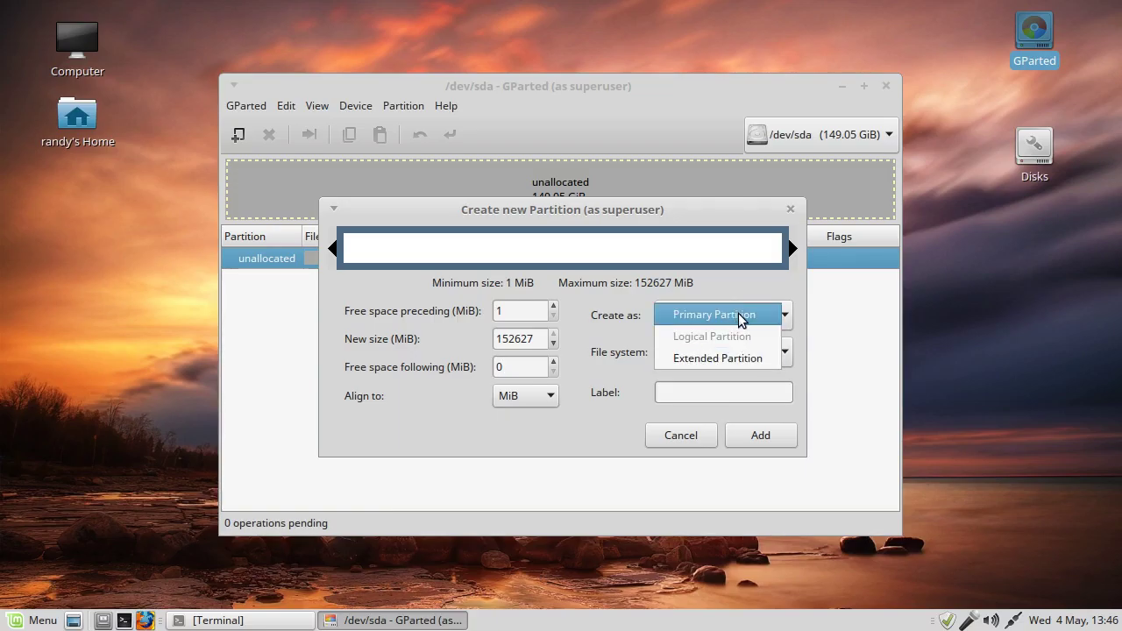
left_click(742, 320)
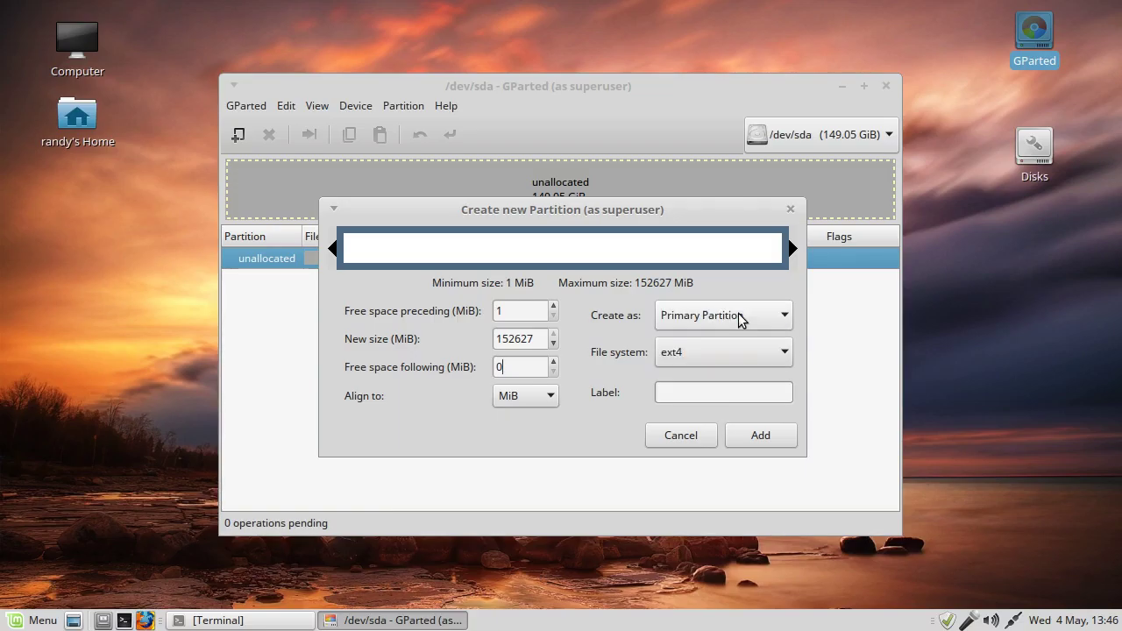
left_click(772, 355)
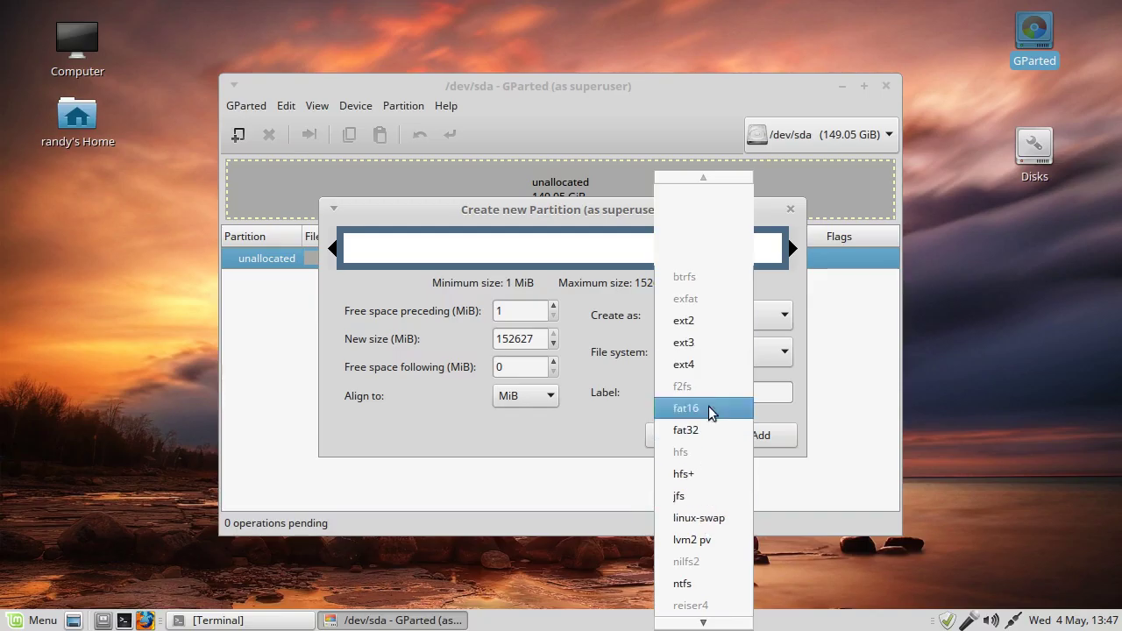
left_click(694, 368)
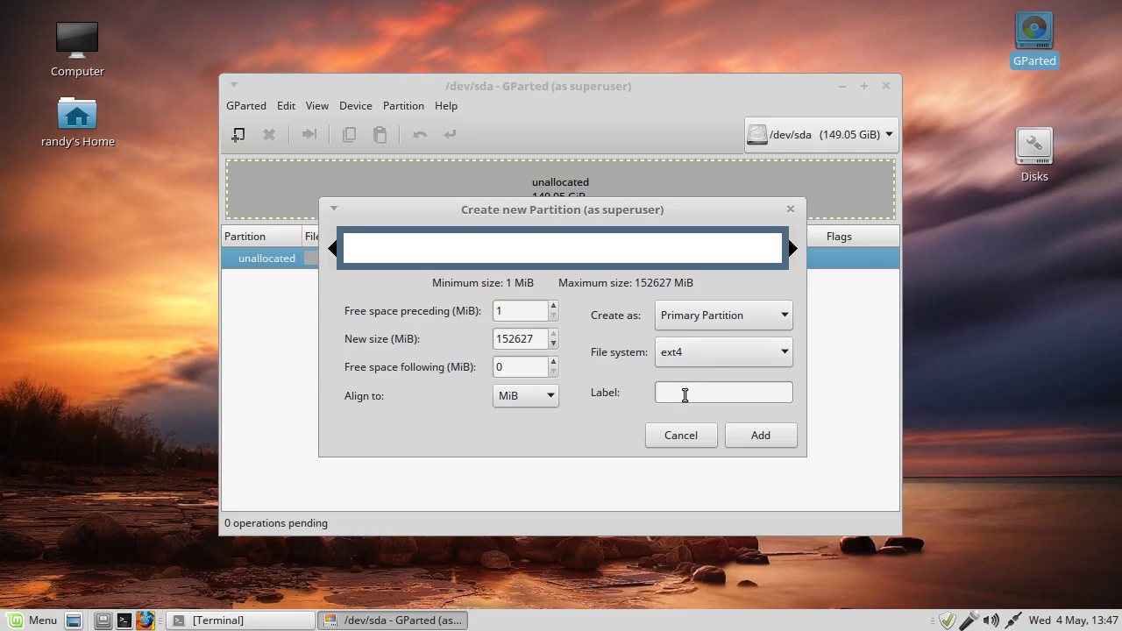
left_click(763, 435)
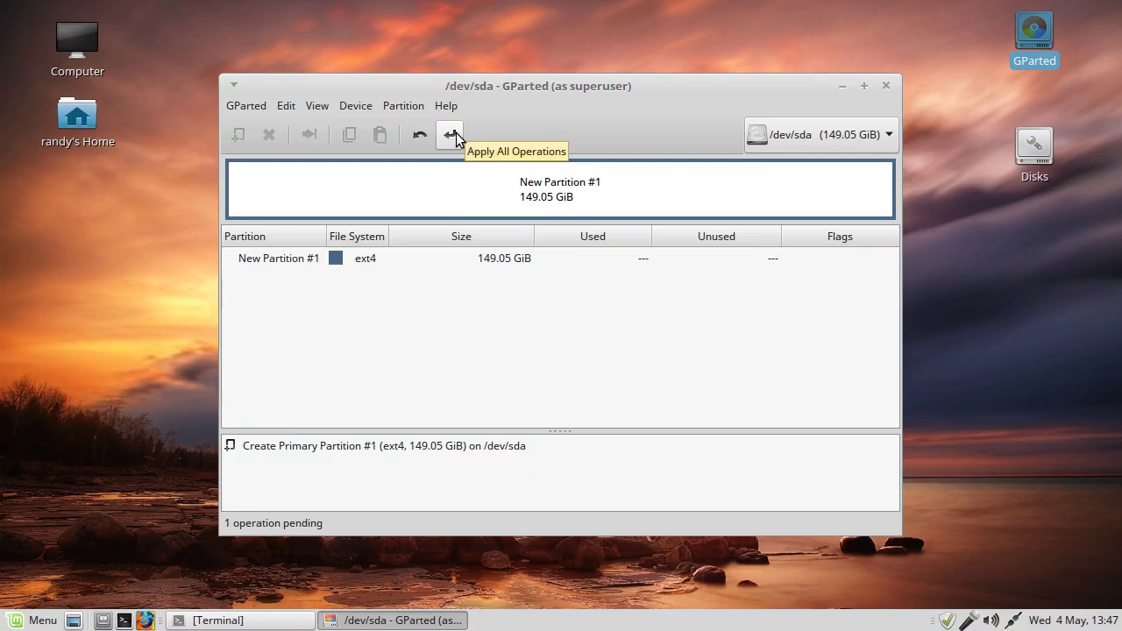
- Apply the pending ext4 partition creation to /dev/sda and dismiss the progress report
left_click(291, 106)
mouse_move(315, 106)
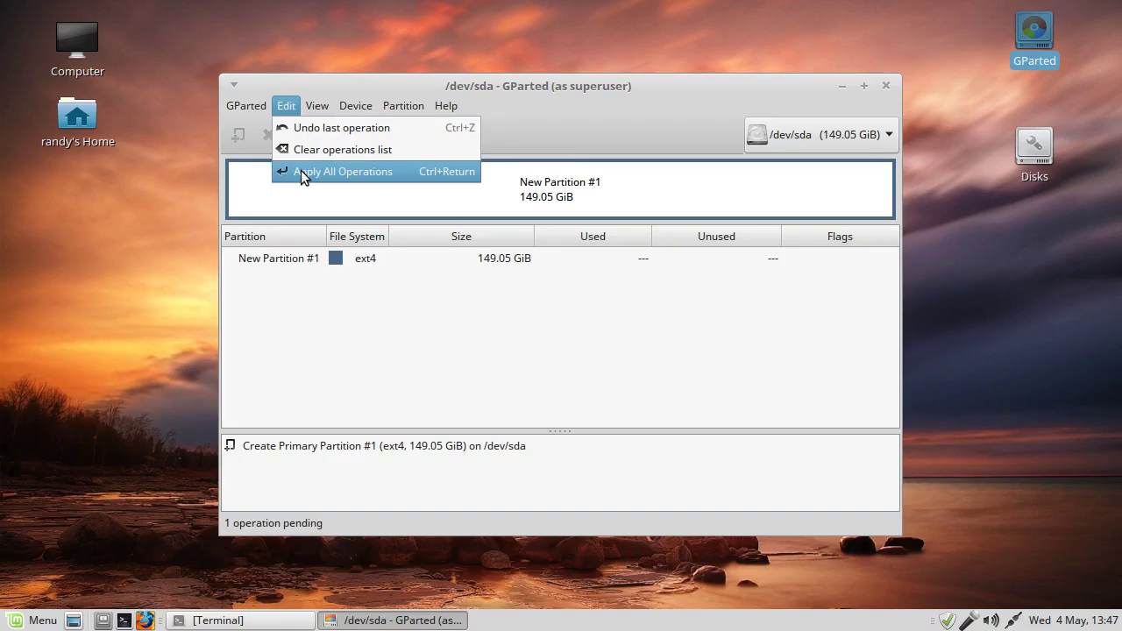
left_click(546, 100)
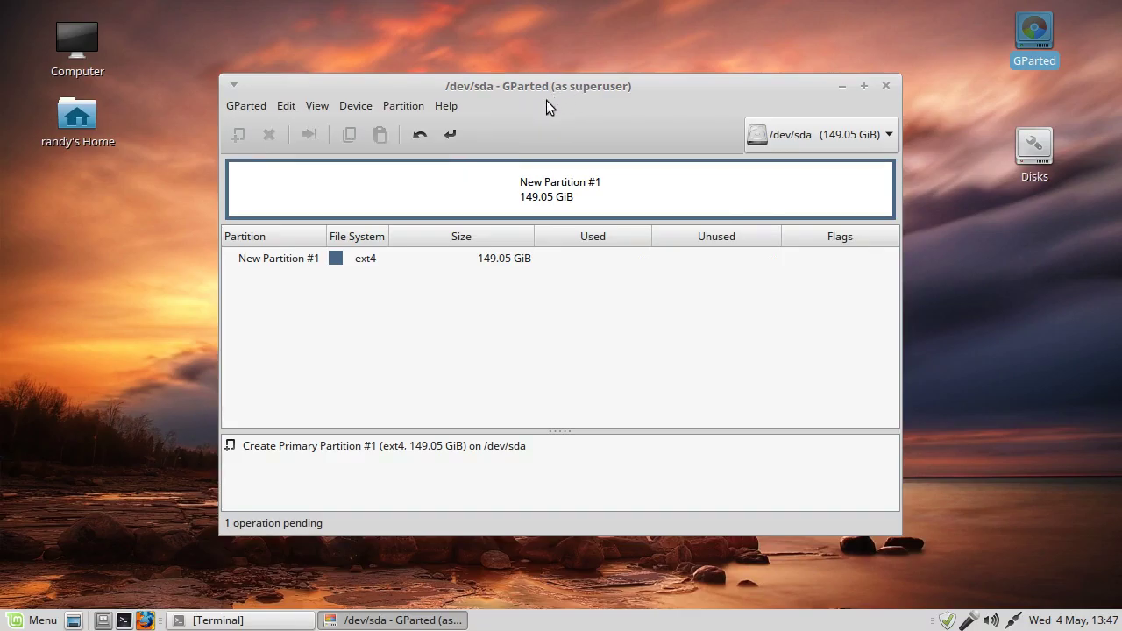
left_click(455, 134)
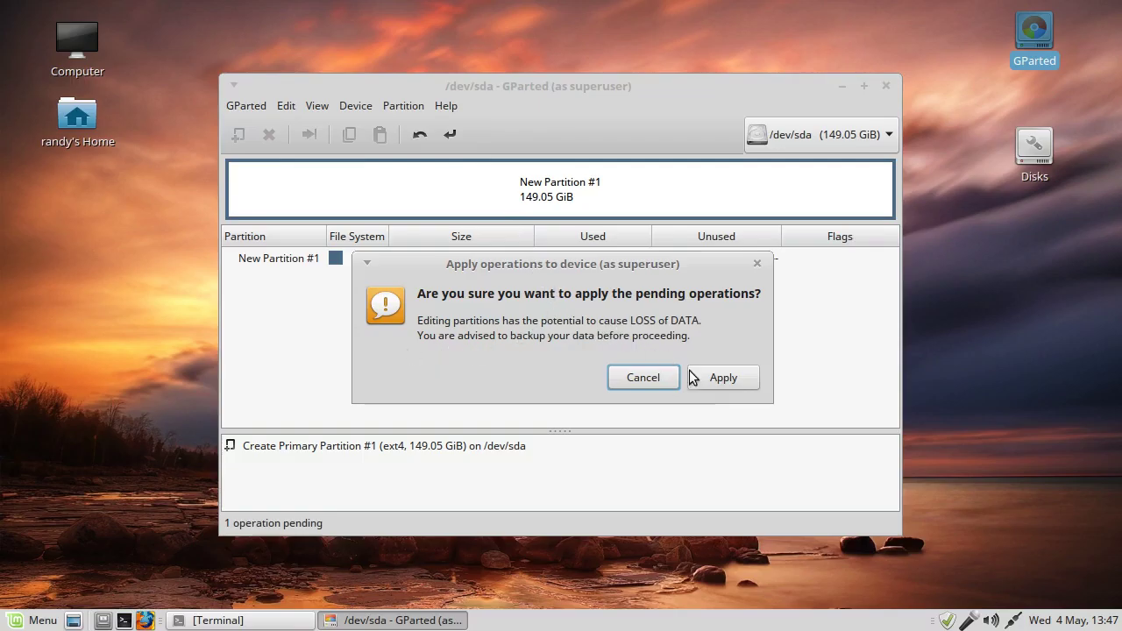
left_click(722, 378)
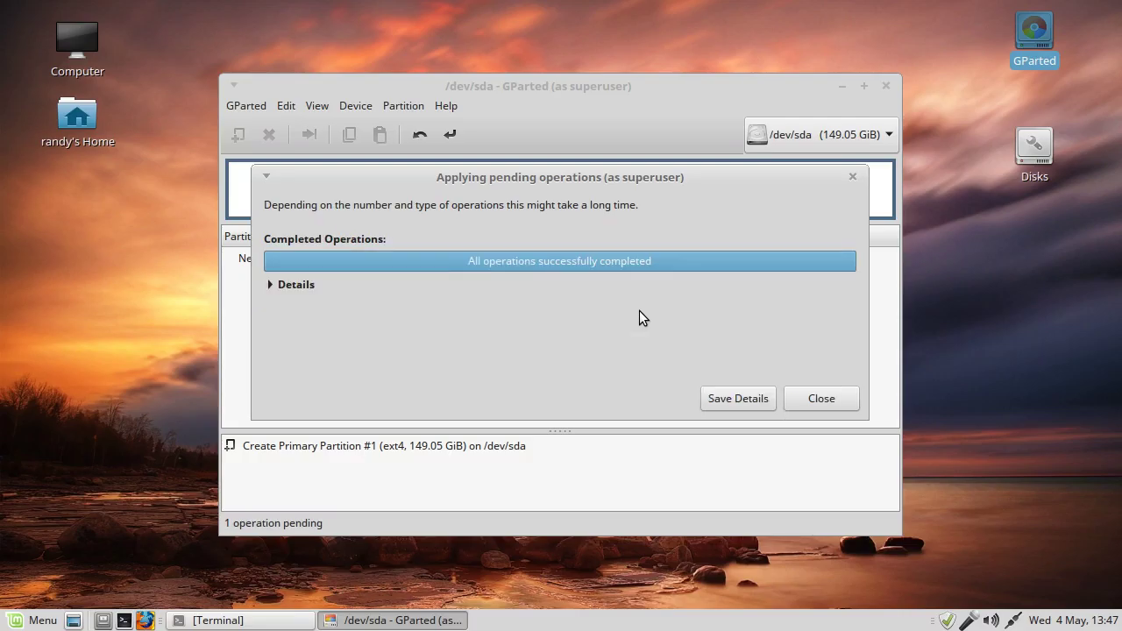
left_click(826, 400)
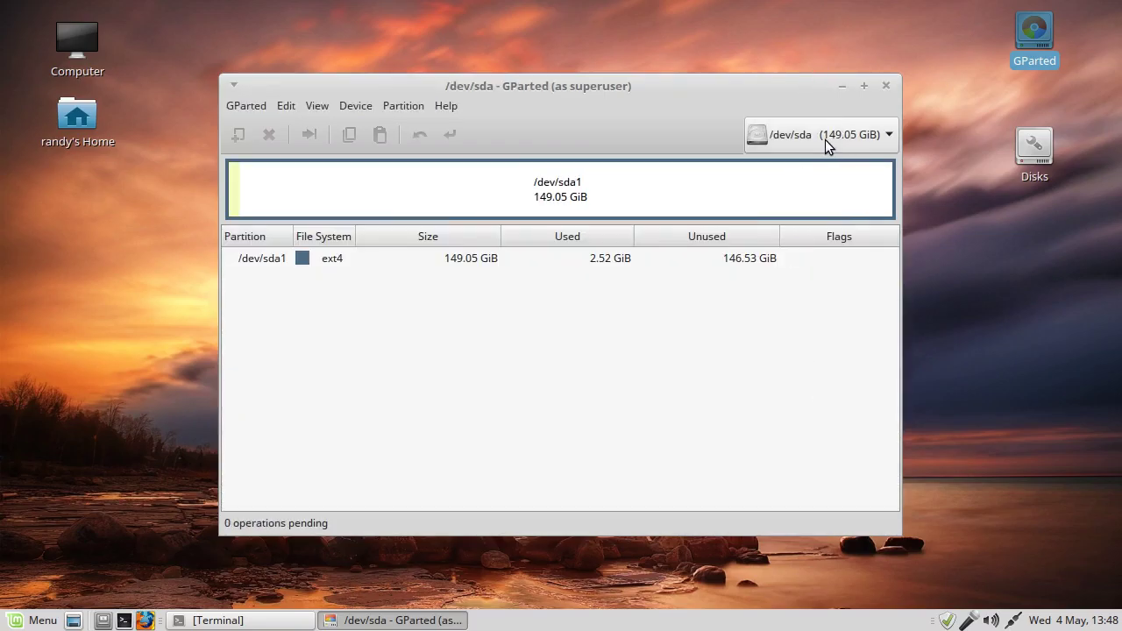
- Inspect the new /dev/sda1 partition, view the partitions on /dev/sdb, and return to /dev/sda
left_click(344, 264)
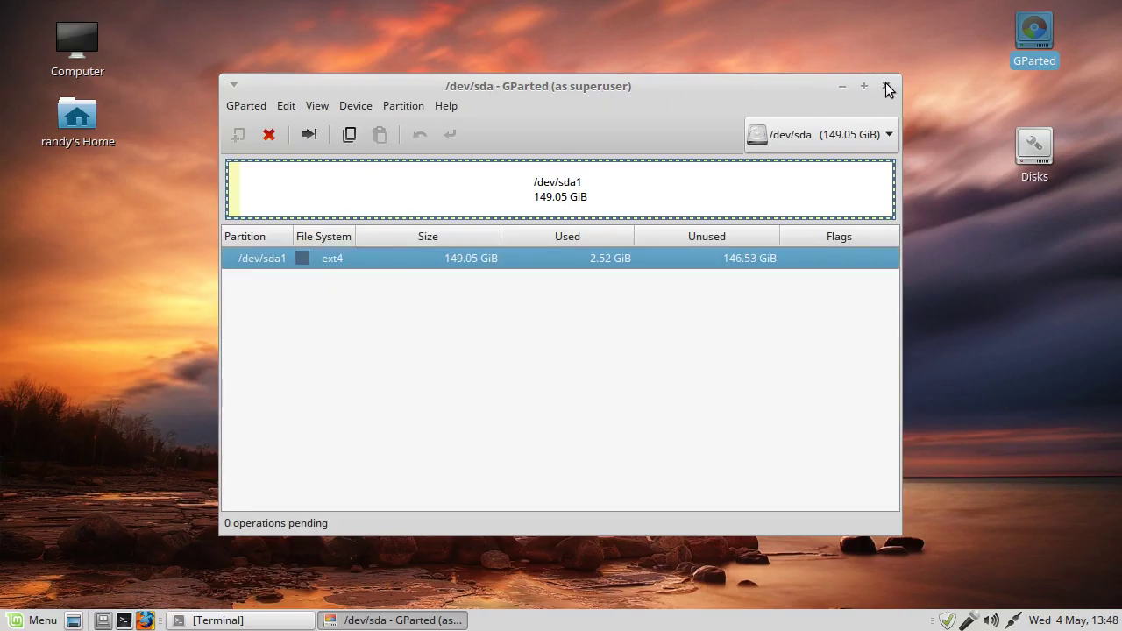
left_click(890, 137)
left_click(824, 163)
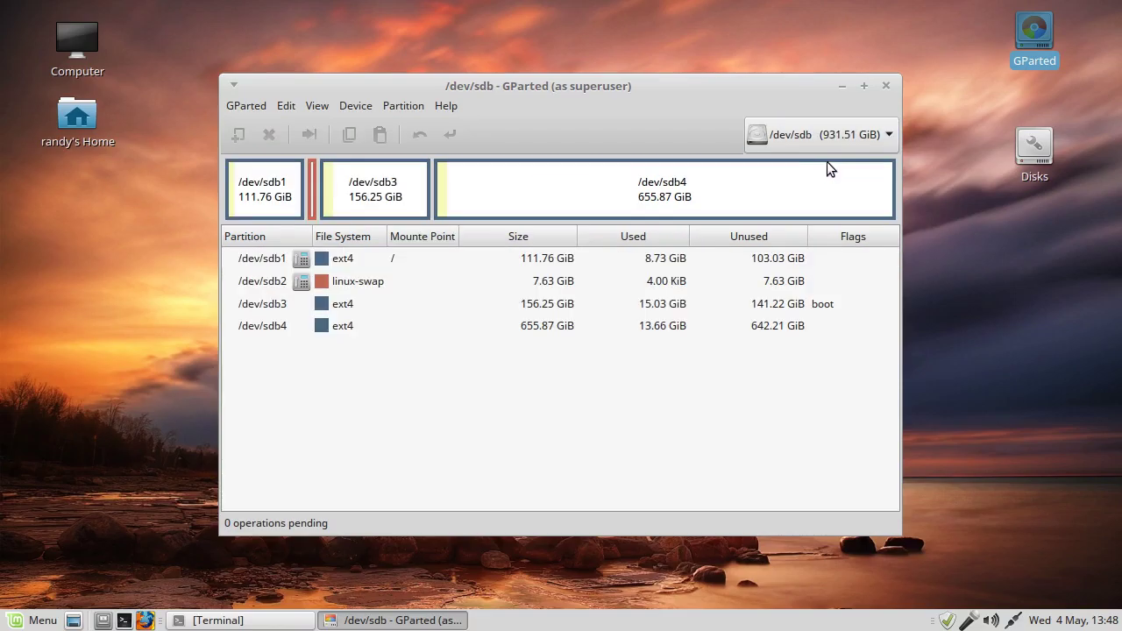
left_click(890, 140)
left_click(847, 108)
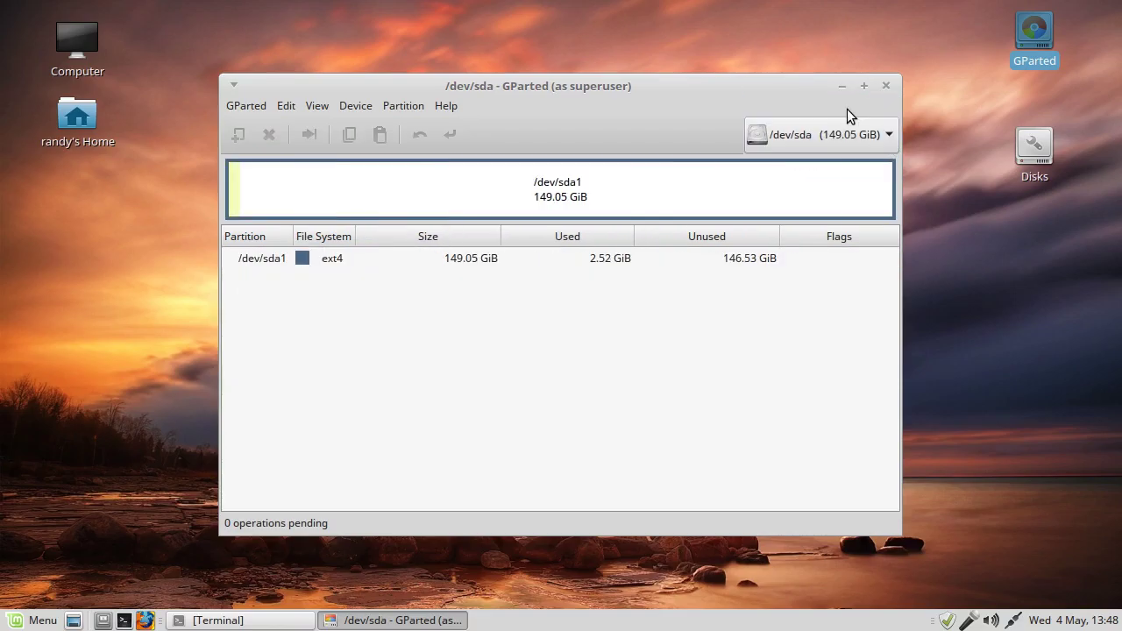
- Close GParted, find the Disks utility among all installed applications, and open Disks
left_click(887, 86)
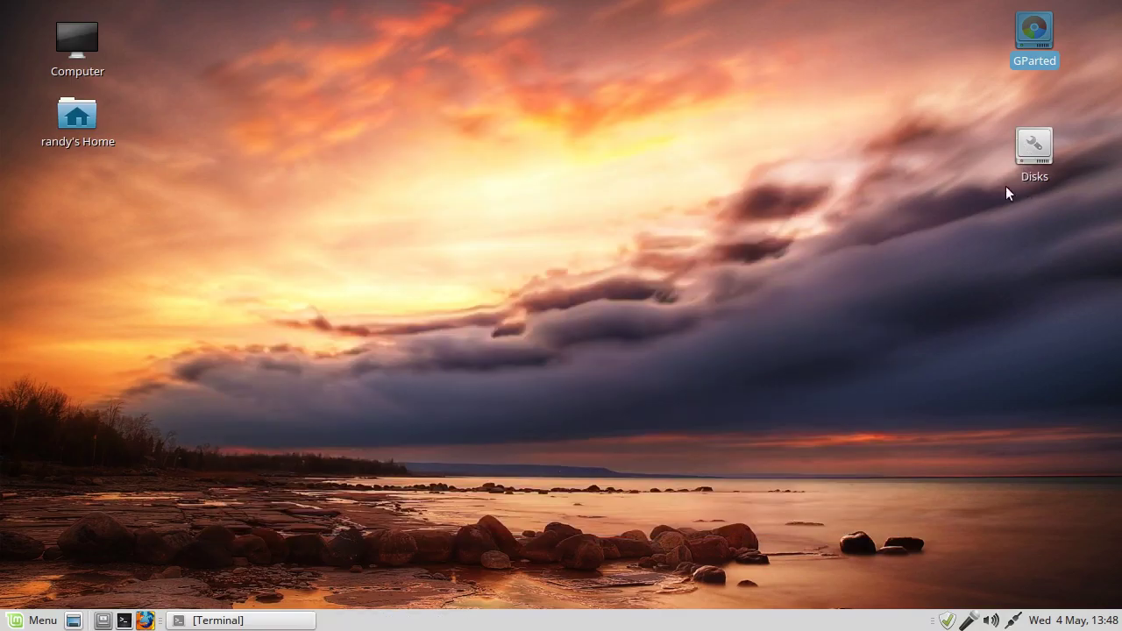
left_click(1016, 274)
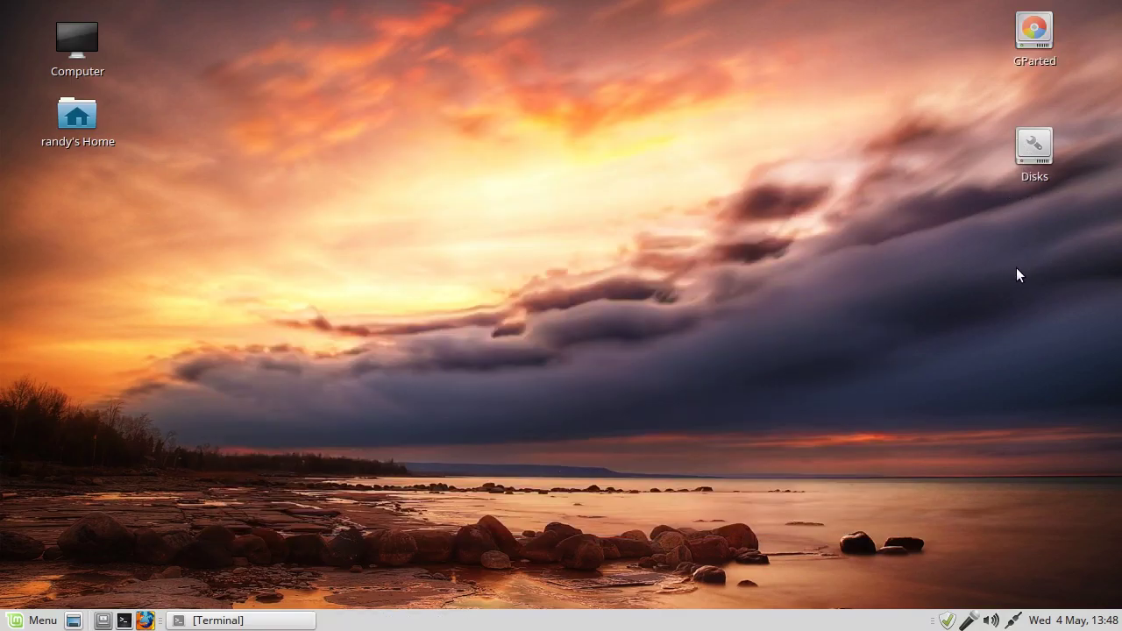
left_click(1038, 160)
left_click(35, 621)
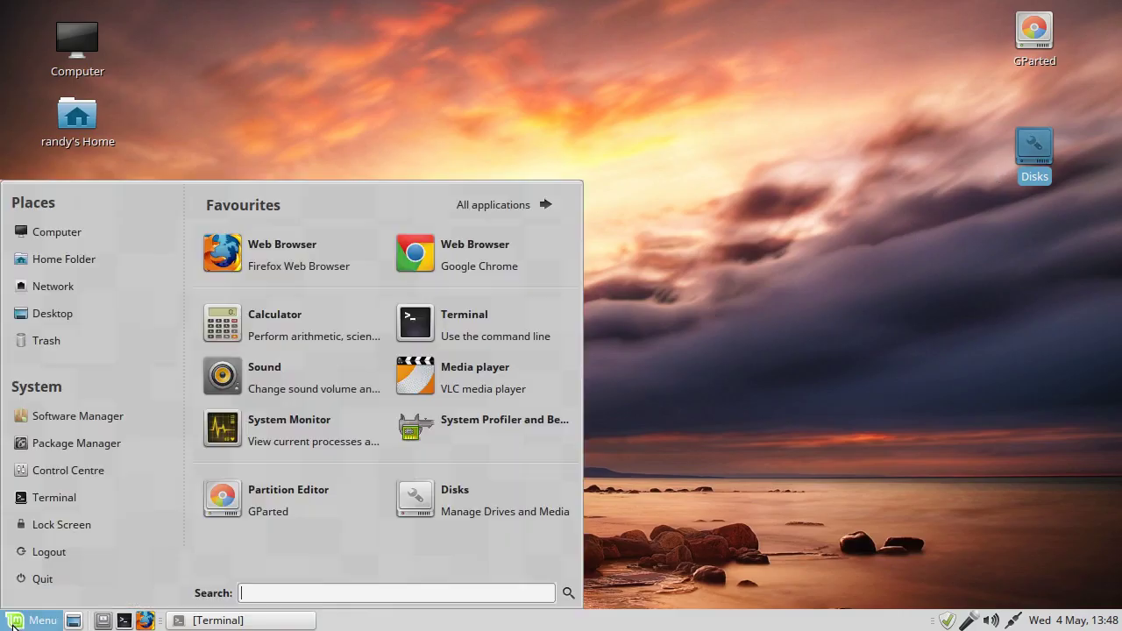
left_click(496, 217)
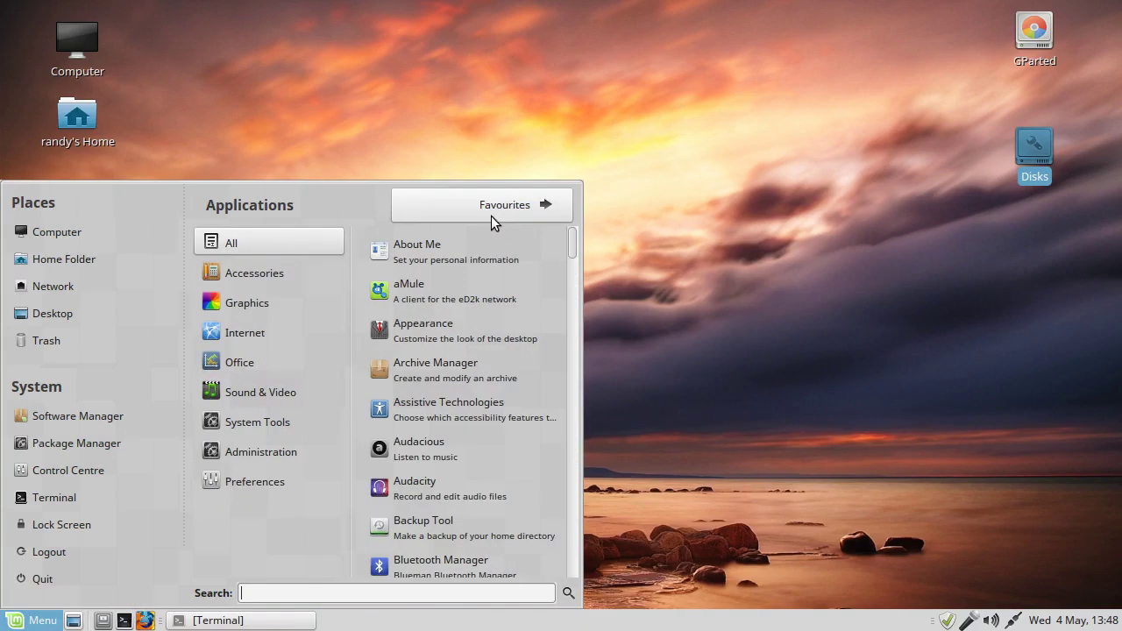
left_click_drag(576, 236, 575, 299)
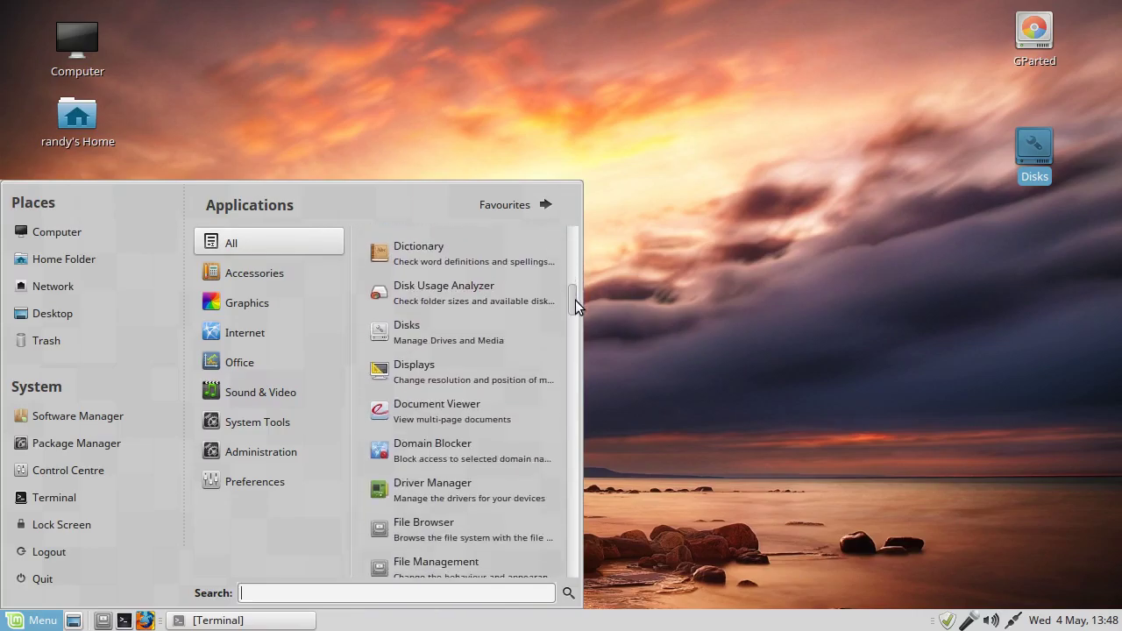
left_click(835, 274)
double_click(1032, 140)
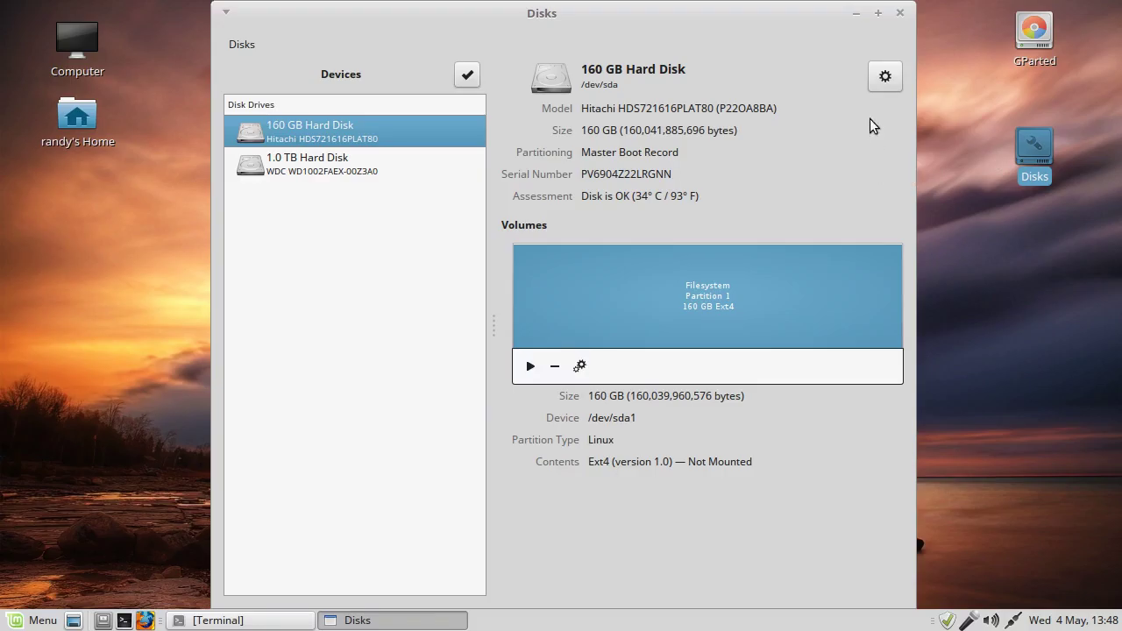
- Resize and reposition the Disks window, and view the details of the 1.0 TB hard disk
left_click_drag(916, 3, 999, 47)
left_click_drag(884, 61, 794, 24)
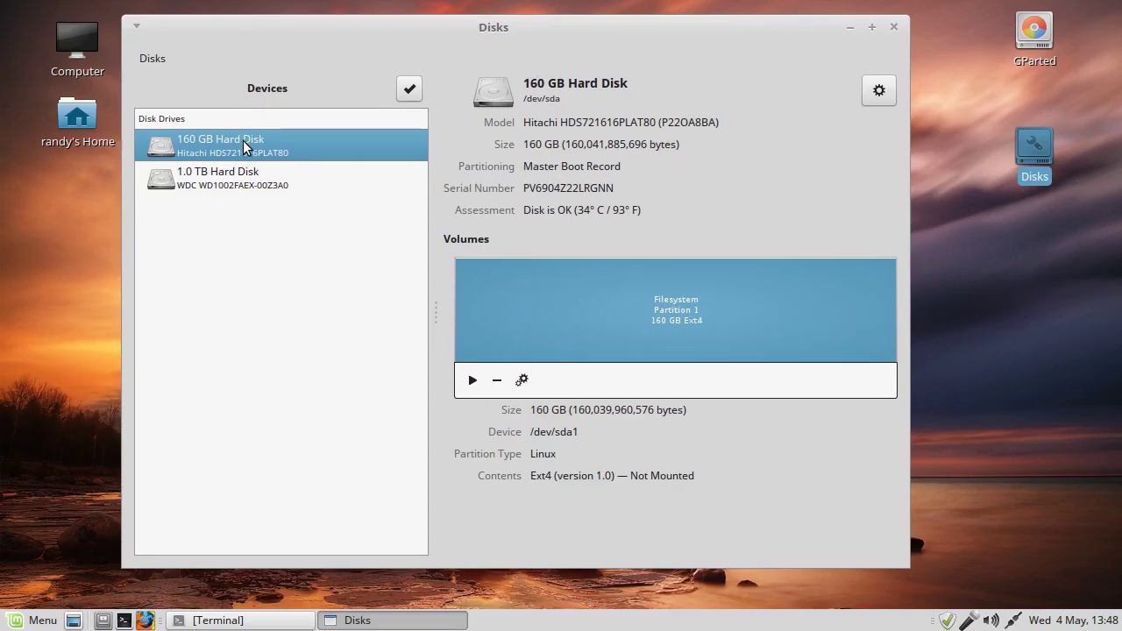
left_click(249, 182)
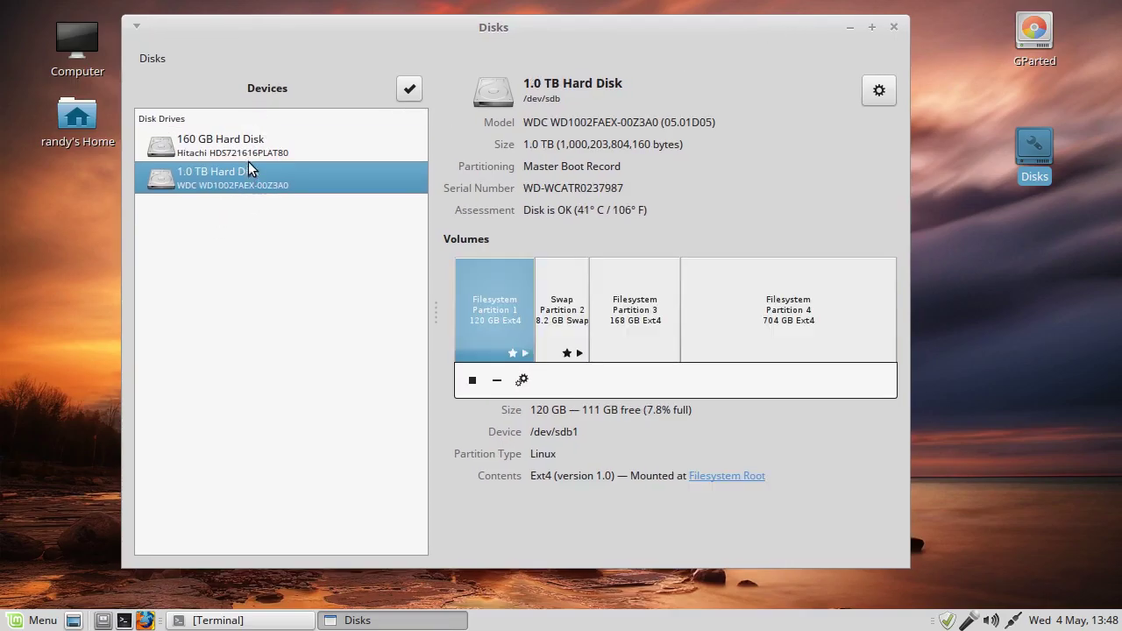
- Compare the details and health assessments of the 160 GB and 1.0 TB hard disks
left_click(253, 154)
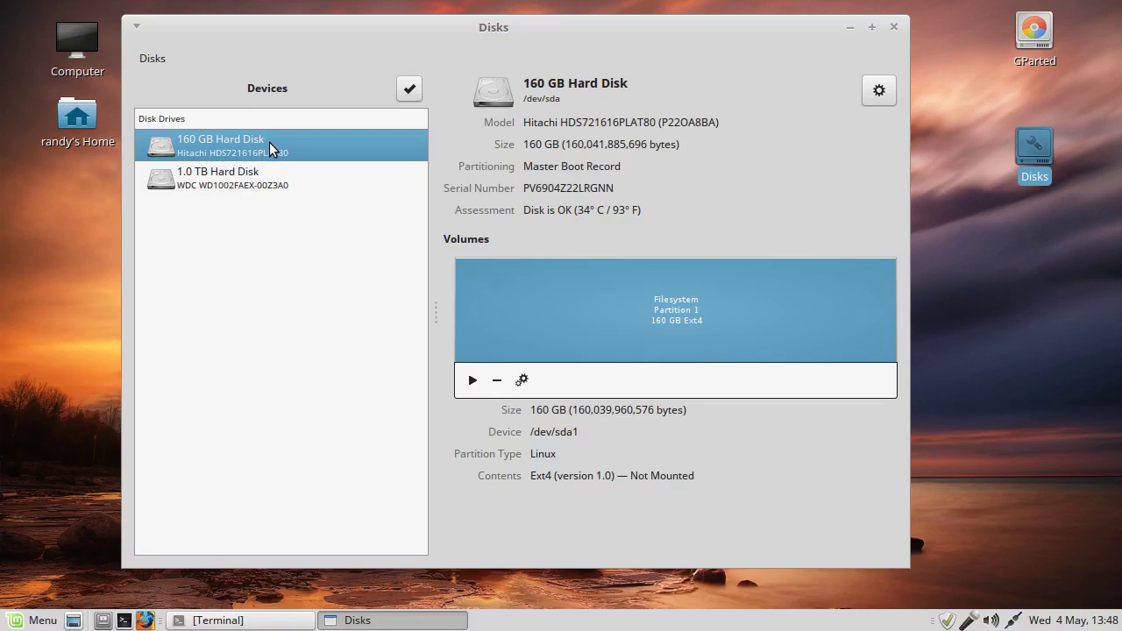
left_click(243, 187)
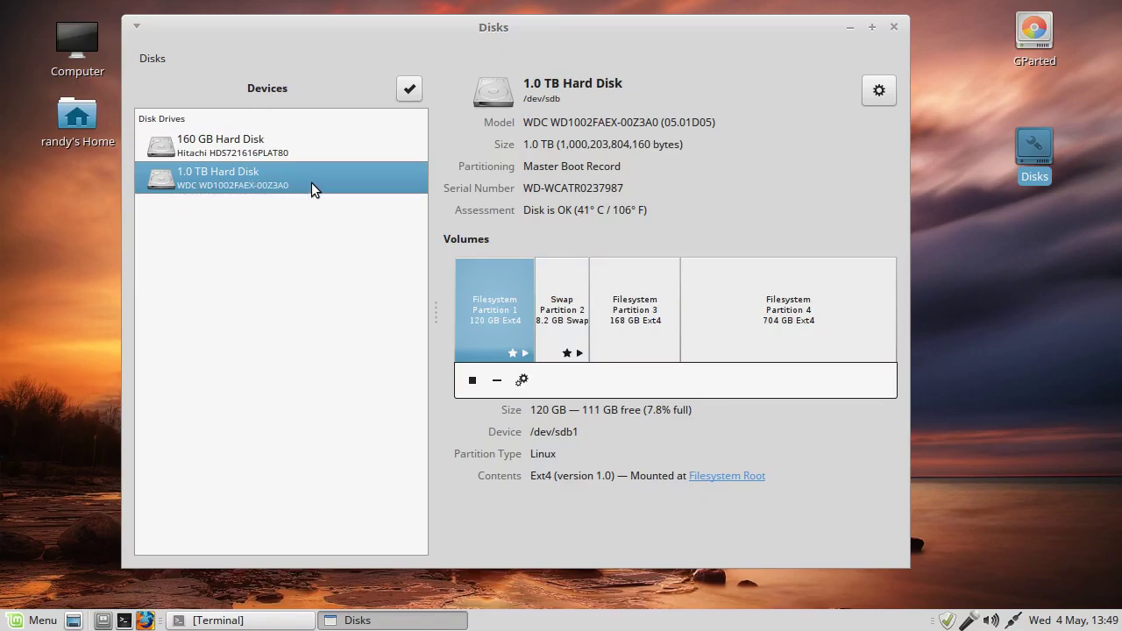
left_click(270, 137)
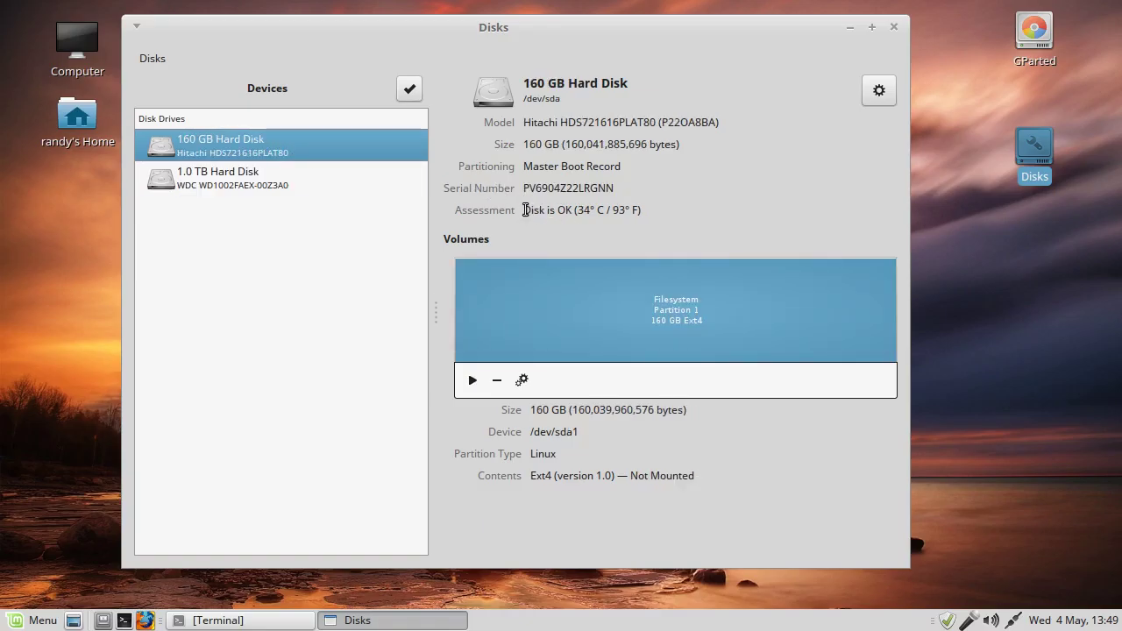
left_click_drag(524, 212, 670, 222)
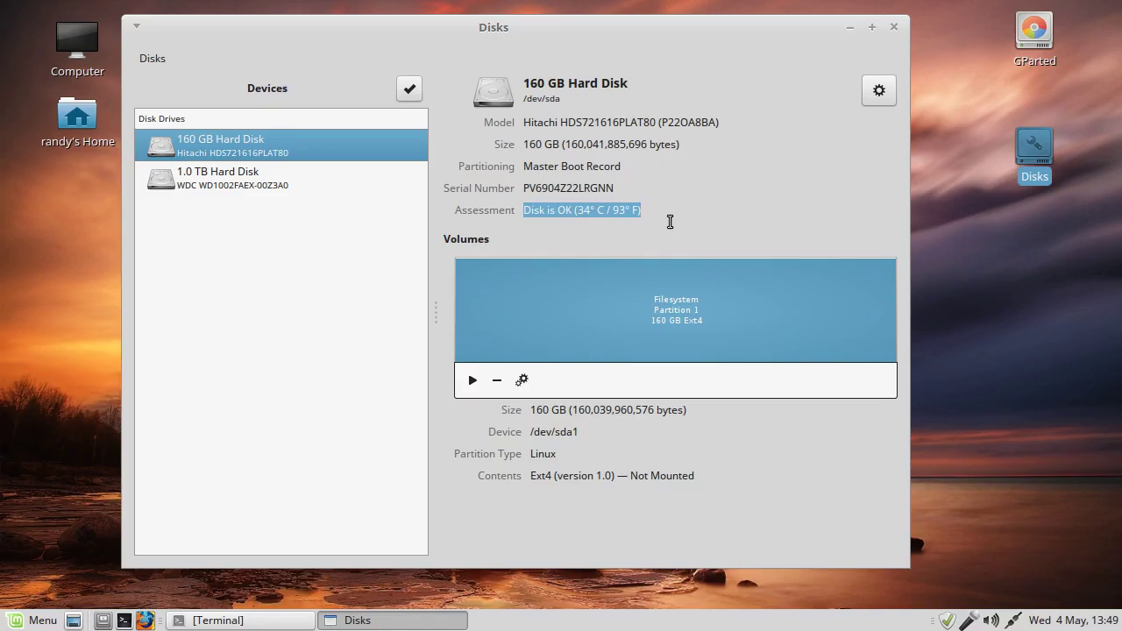
left_click(226, 176)
left_click_drag(525, 213, 654, 215)
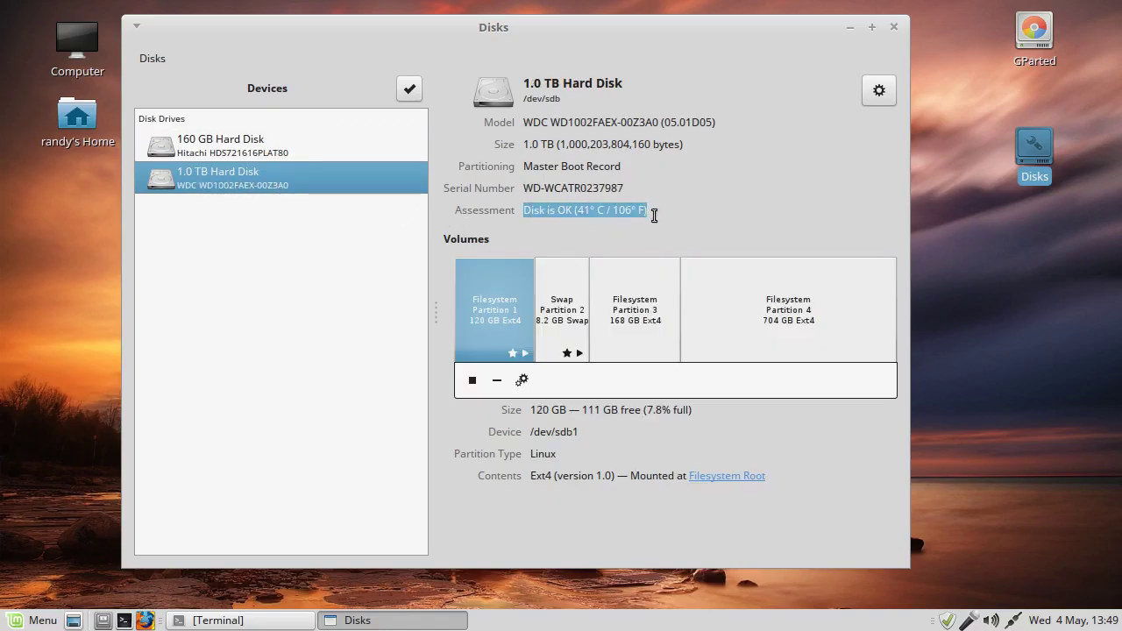
- Review the Standby, APM, AAM and Write Cache drive settings of the 160 GB hard disk, and cancel without changes
left_click(263, 150)
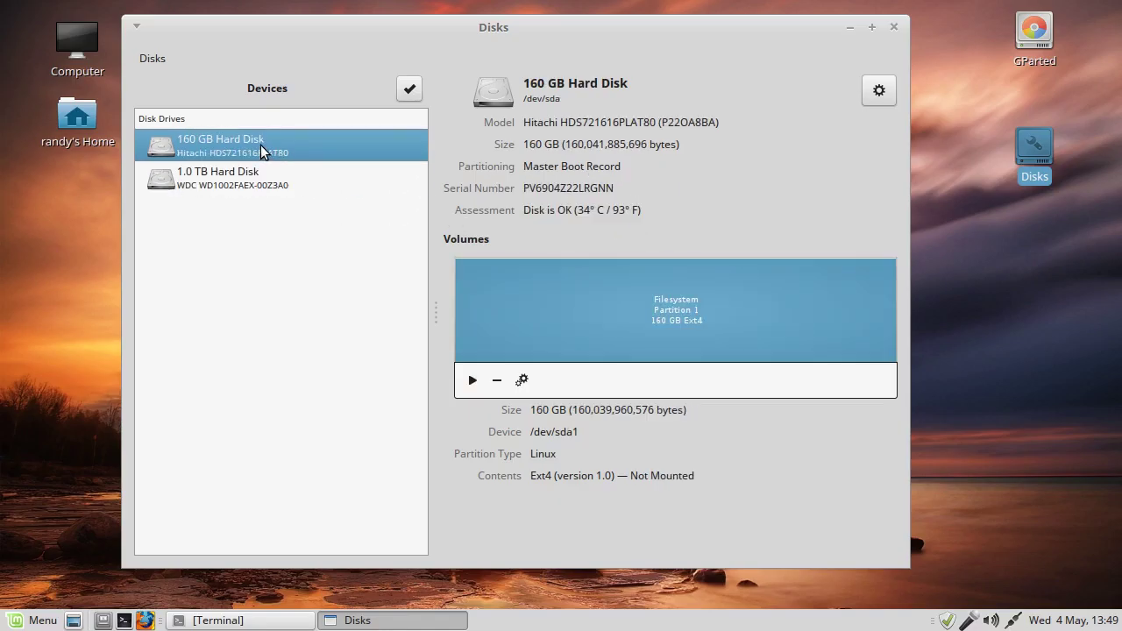
left_click(876, 92)
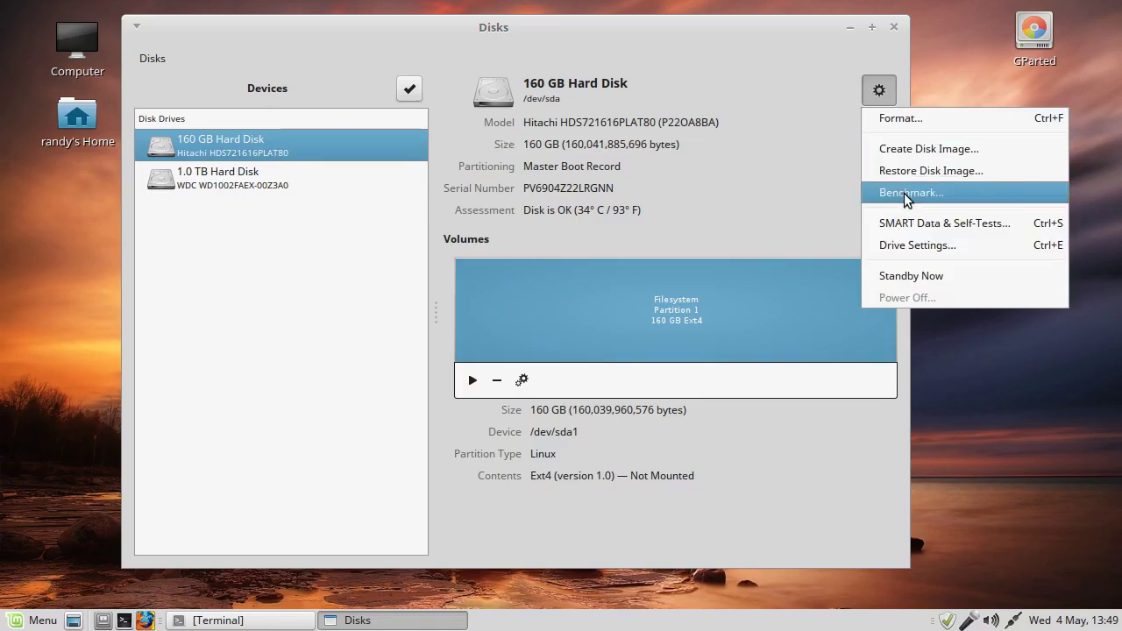
left_click(918, 244)
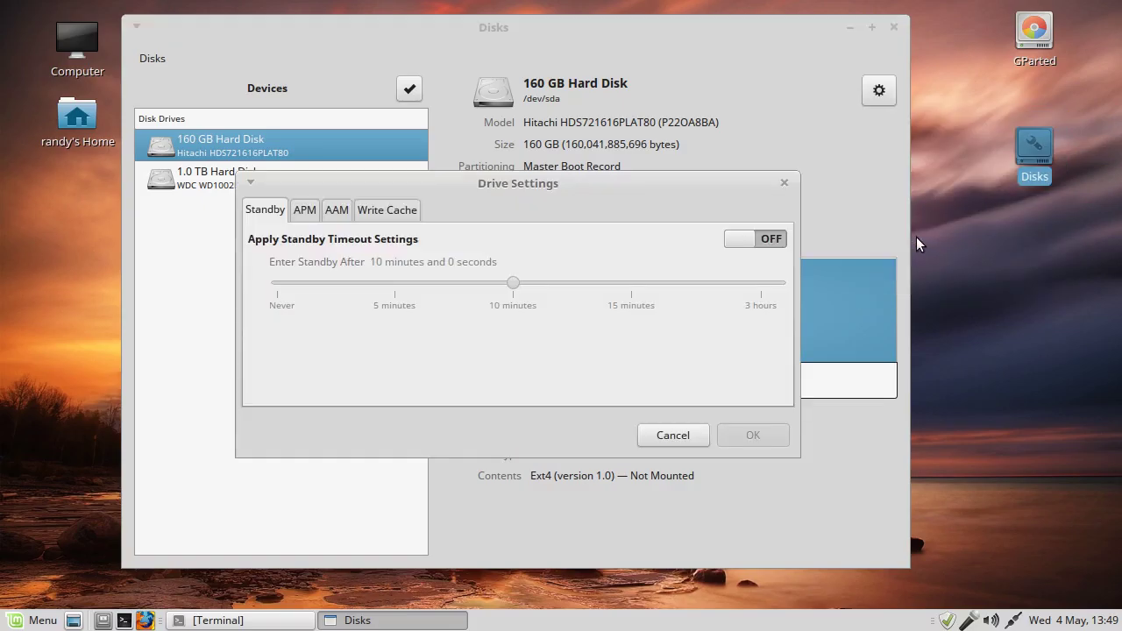
left_click(304, 215)
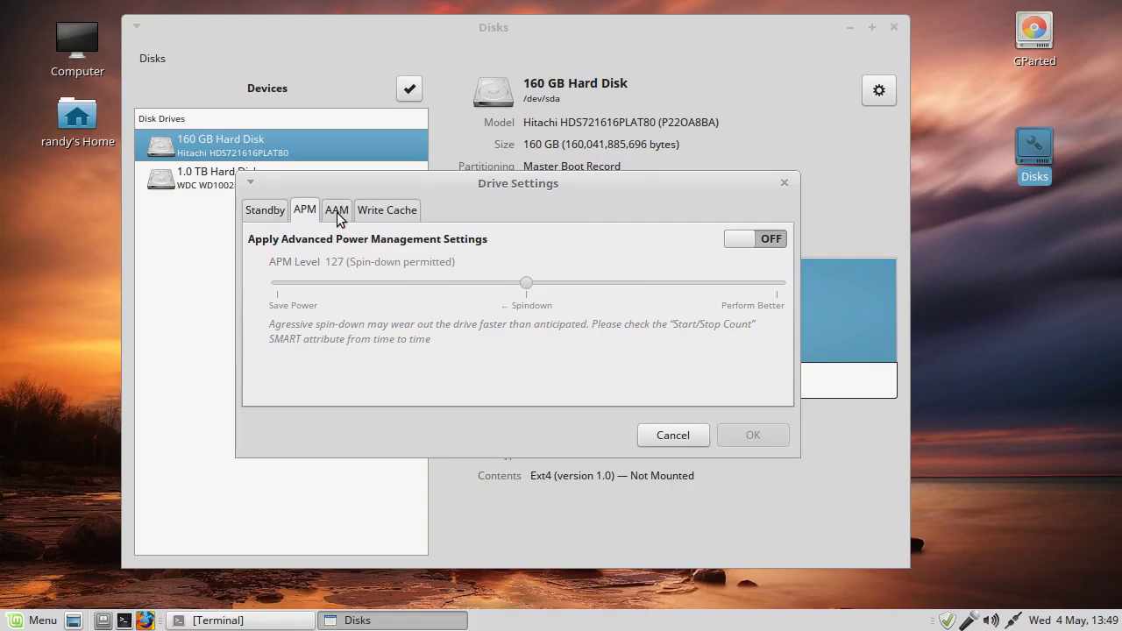
left_click(338, 215)
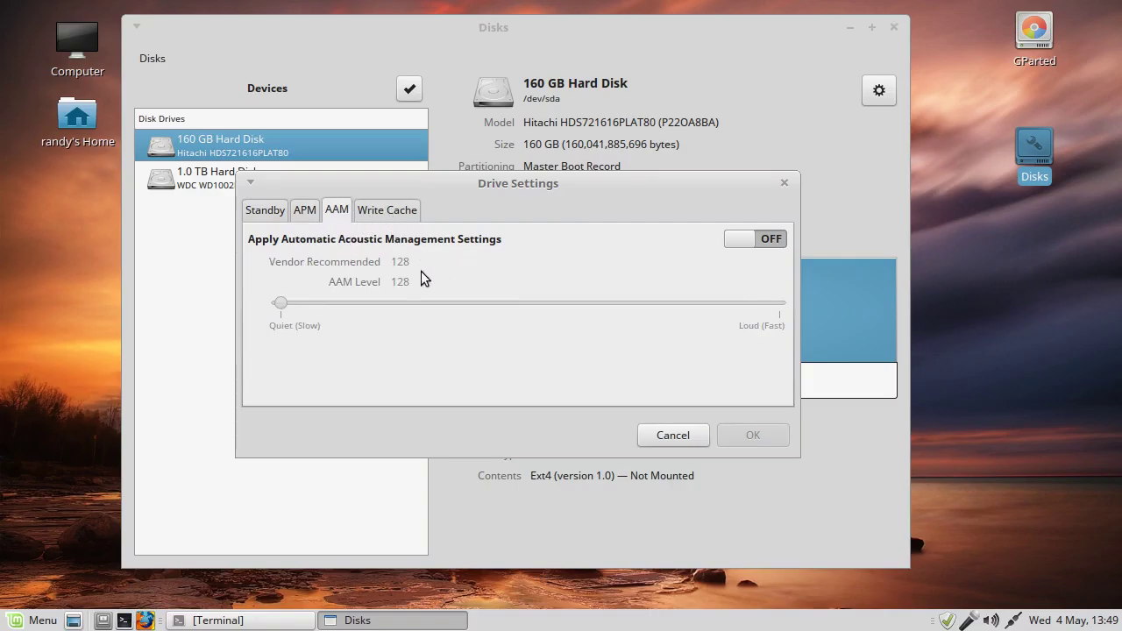
left_click(391, 218)
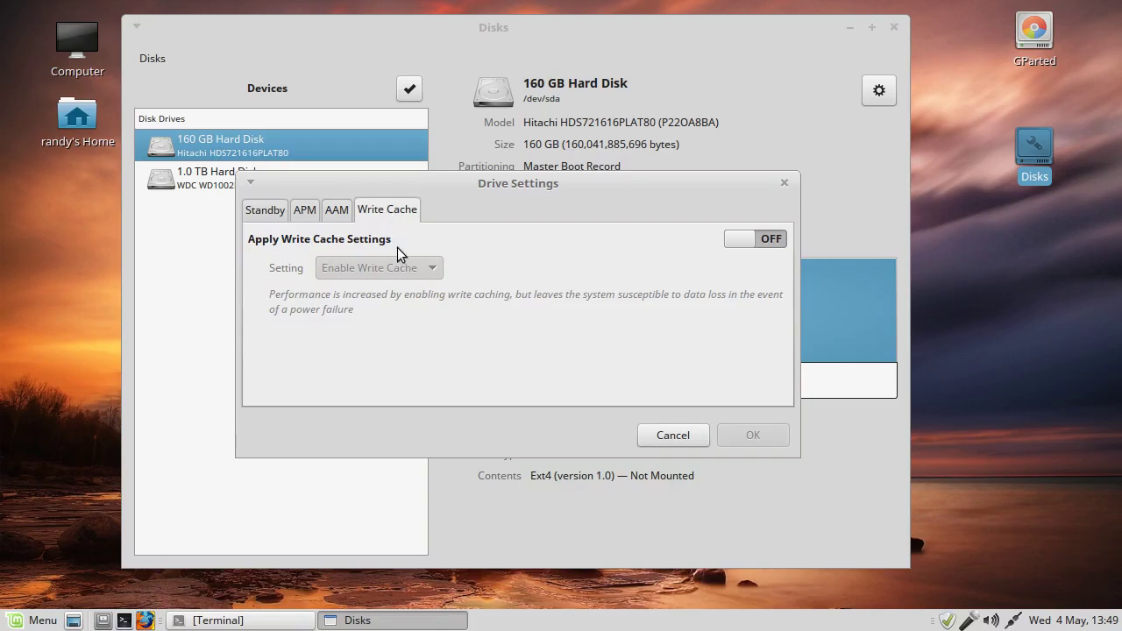
left_click(671, 436)
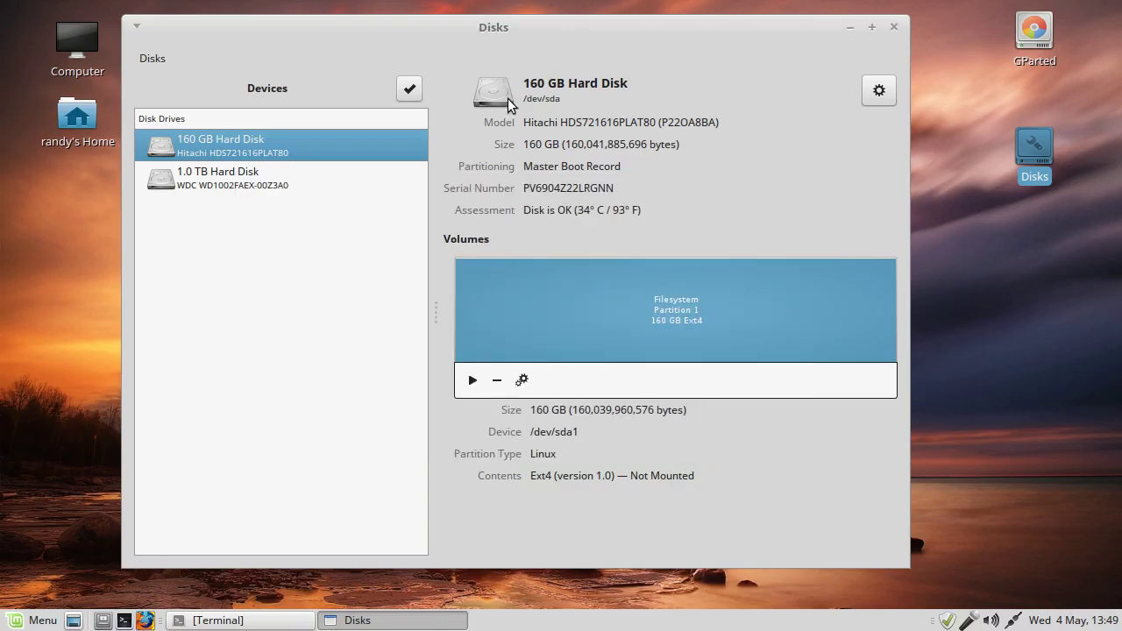
- Close and reopen the Disks utility, and resize and reposition its window so all details fit on the desktop
left_click(893, 27)
double_click(1037, 171)
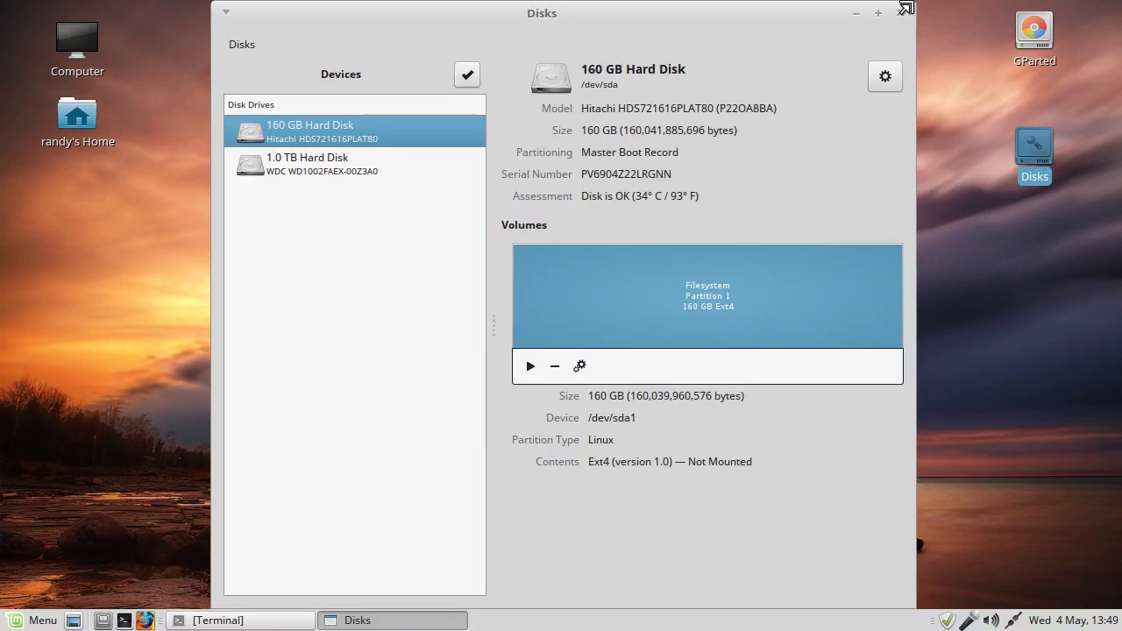
left_click_drag(912, 3, 1034, 166)
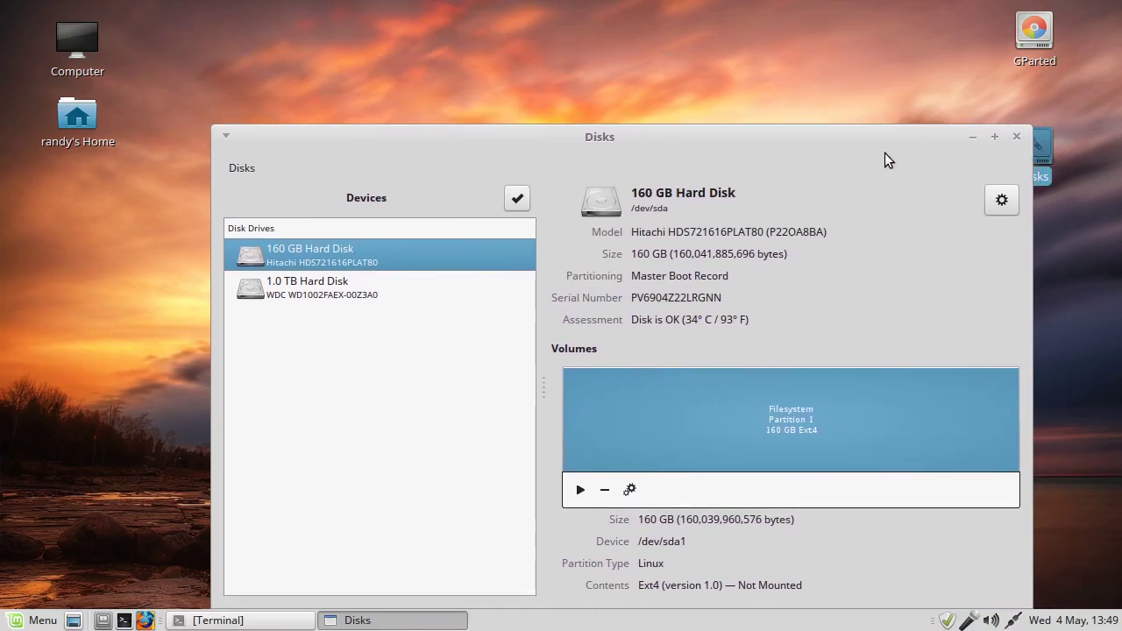
left_click_drag(838, 136, 746, 53)
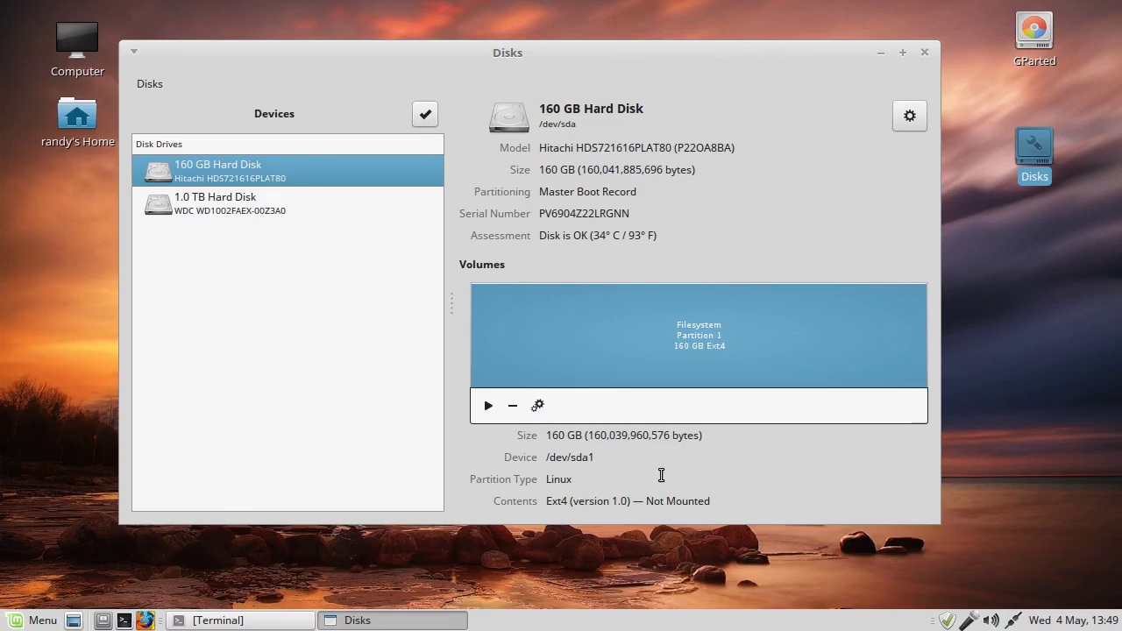
- View the 1.0 TB disk, return to the 160 GB disk, and look through its available drive and partition actions
left_click(243, 206)
left_click(245, 175)
left_click(909, 117)
left_click(820, 182)
left_click(539, 405)
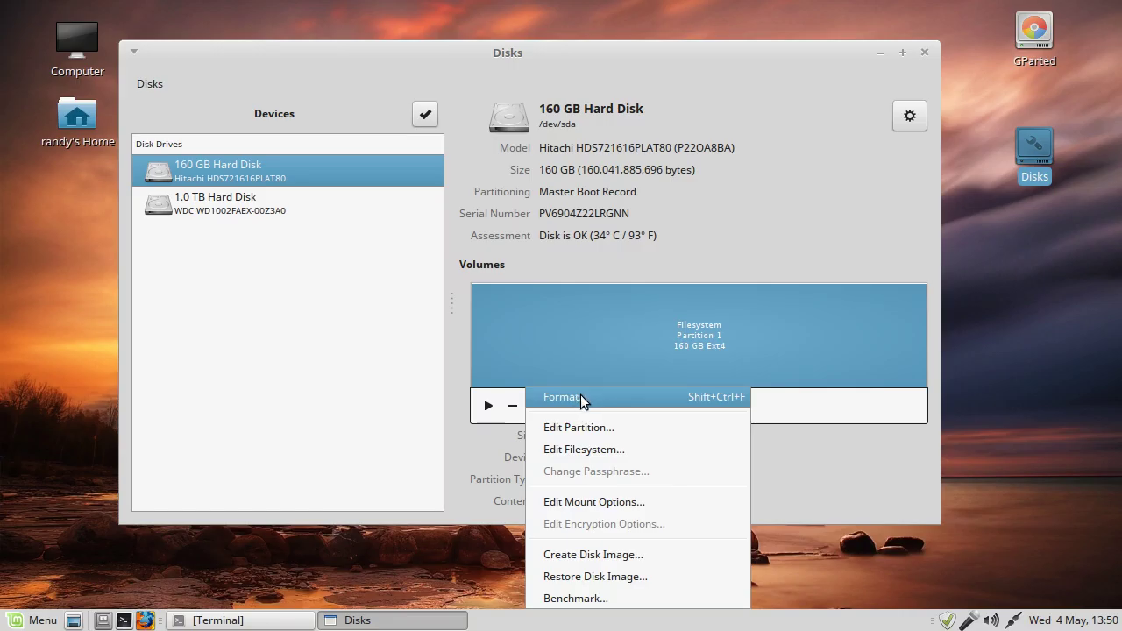
left_click(731, 210)
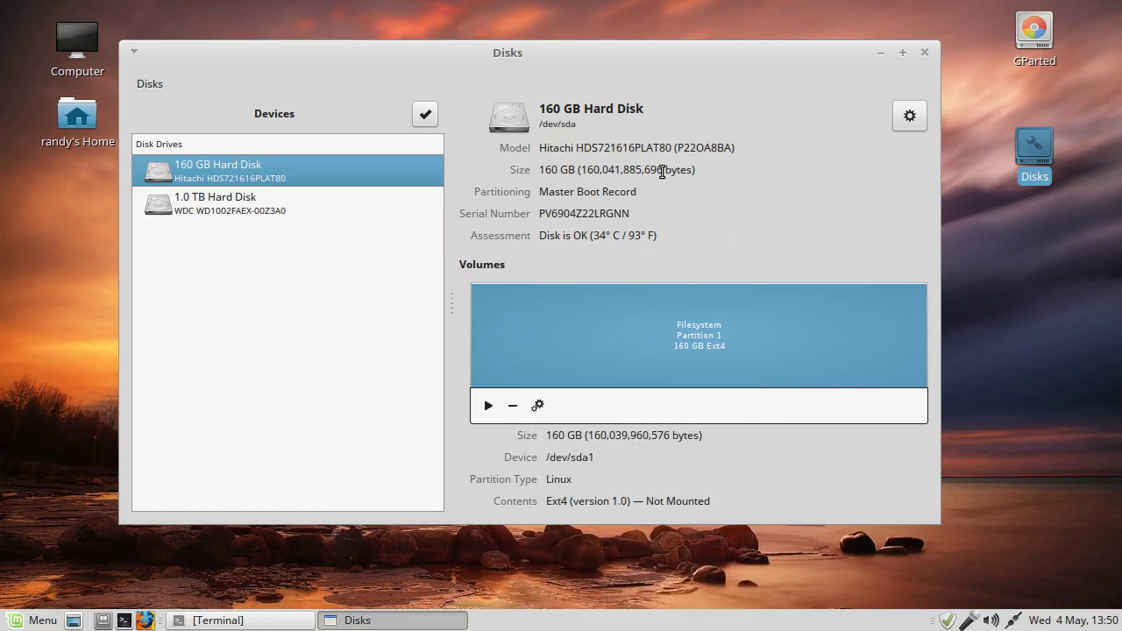
- View the previous benchmark results for Partition 1 of the 160 GB hard disk, and close them
left_click(538, 405)
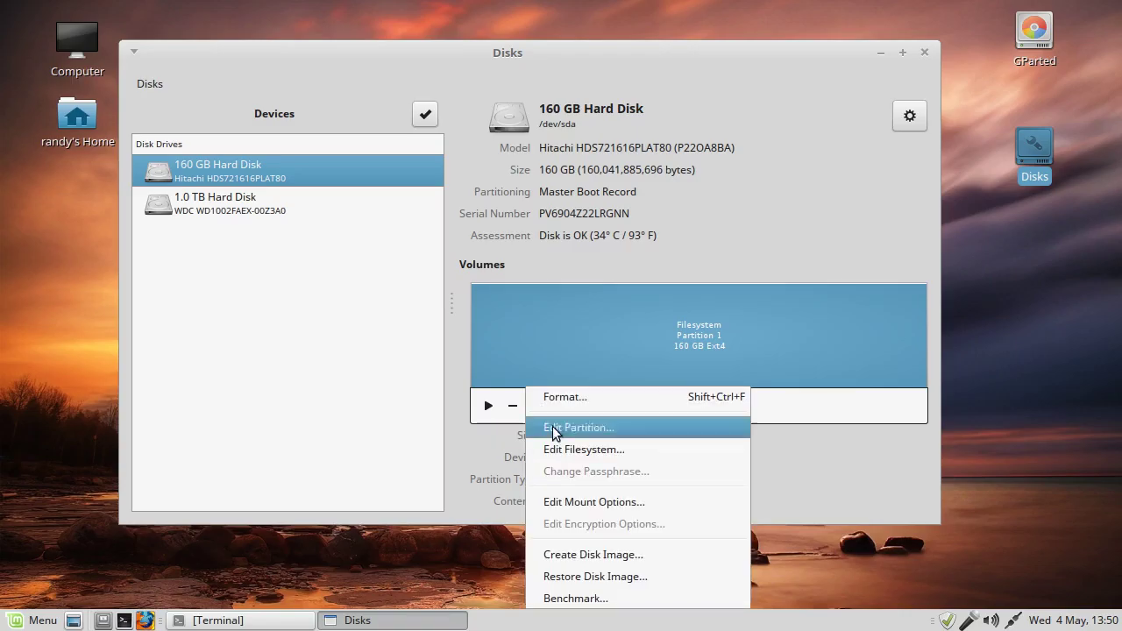
left_click(605, 599)
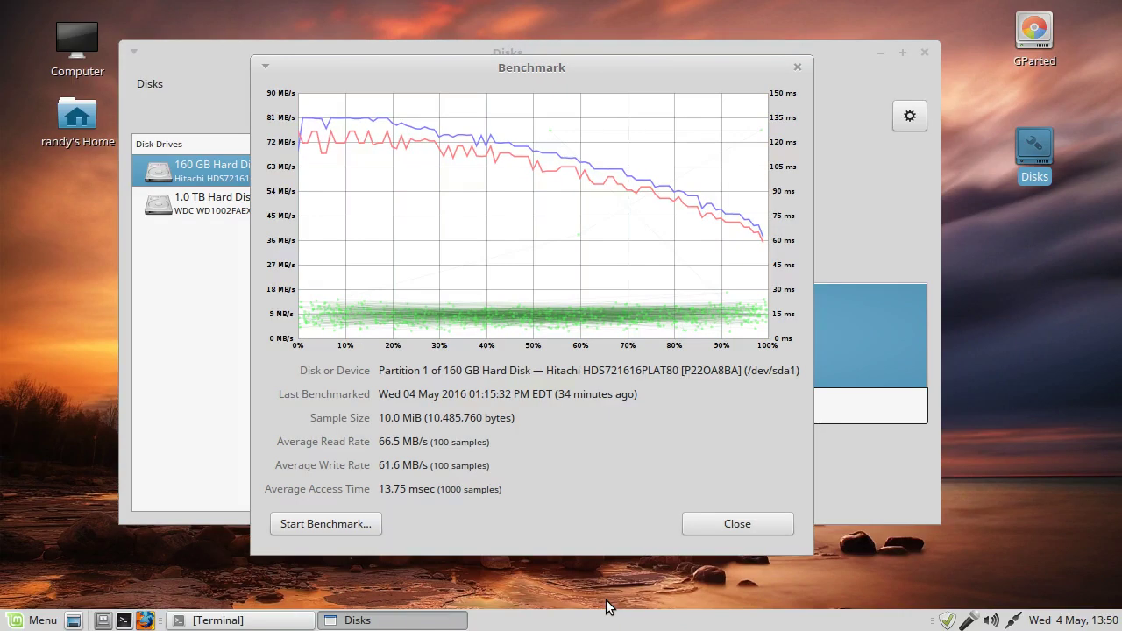
left_click(725, 524)
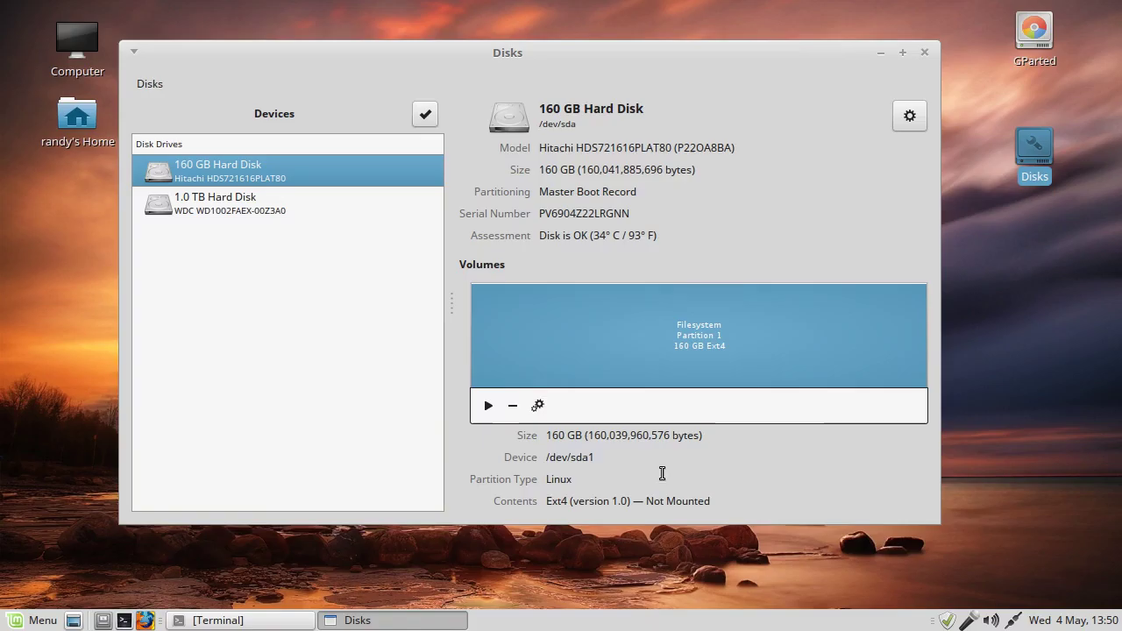
- Start a benchmark of /dev/sda1 with 100 samples of 10 MiB, write-benchmark enabled and 1000 access-time samples, authenticating with the account password
left_click(538, 406)
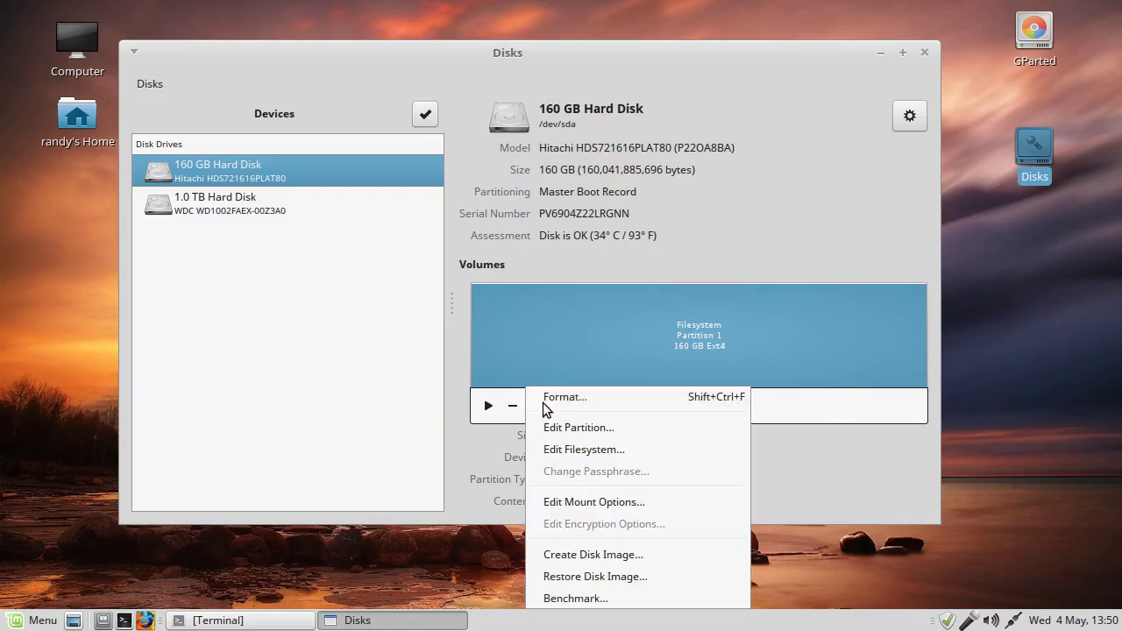
left_click(599, 598)
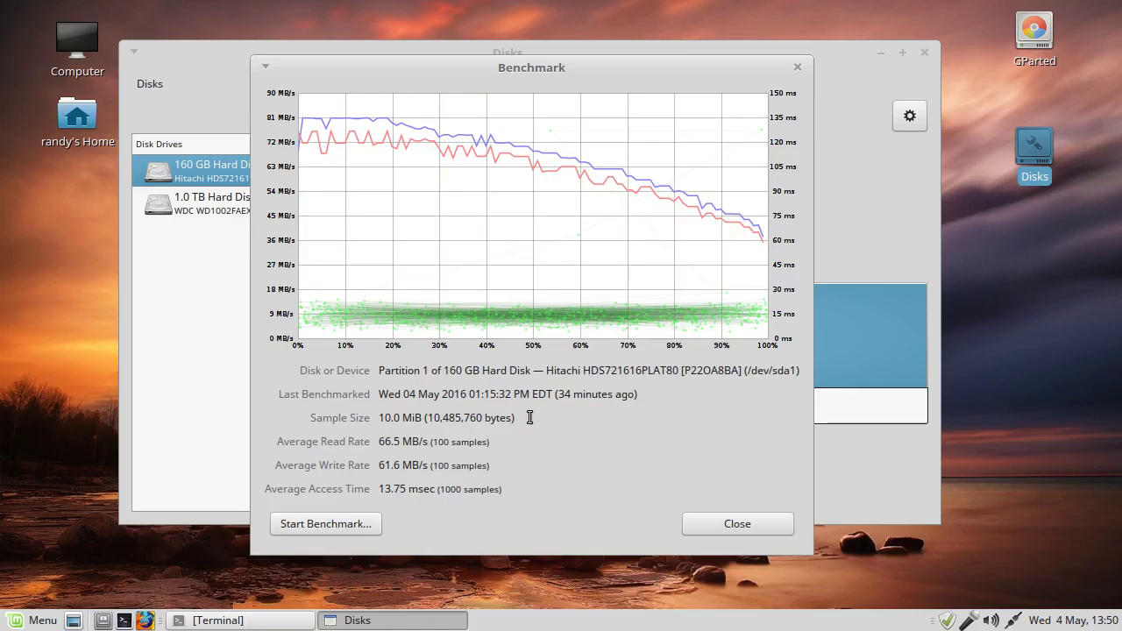
left_click(332, 526)
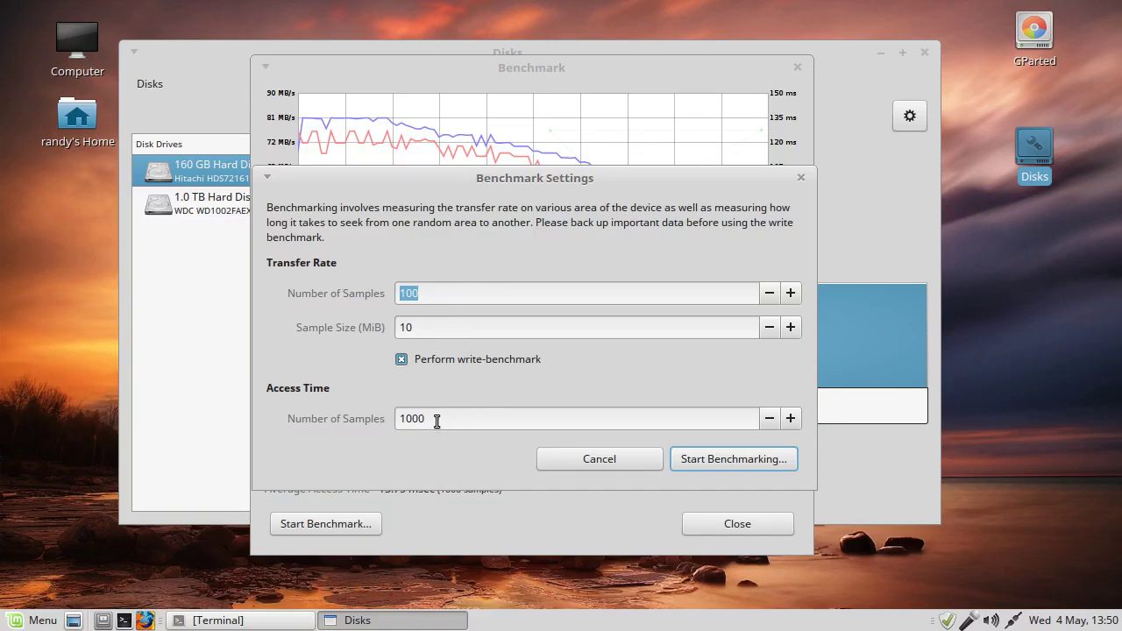
left_click(757, 453)
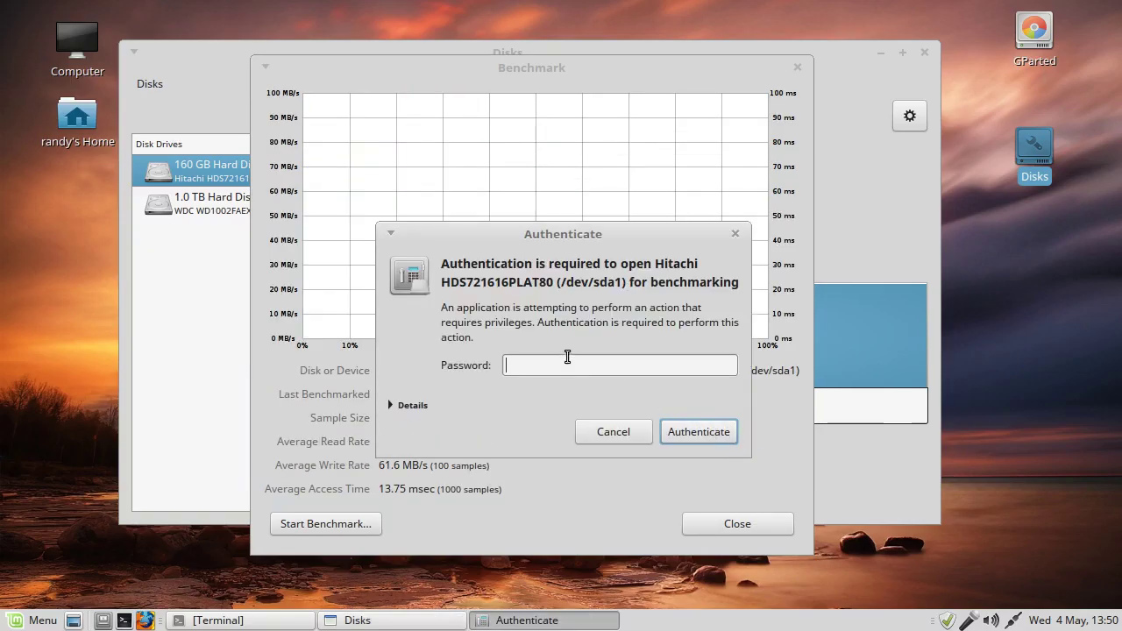
type("***")
left_click(703, 433)
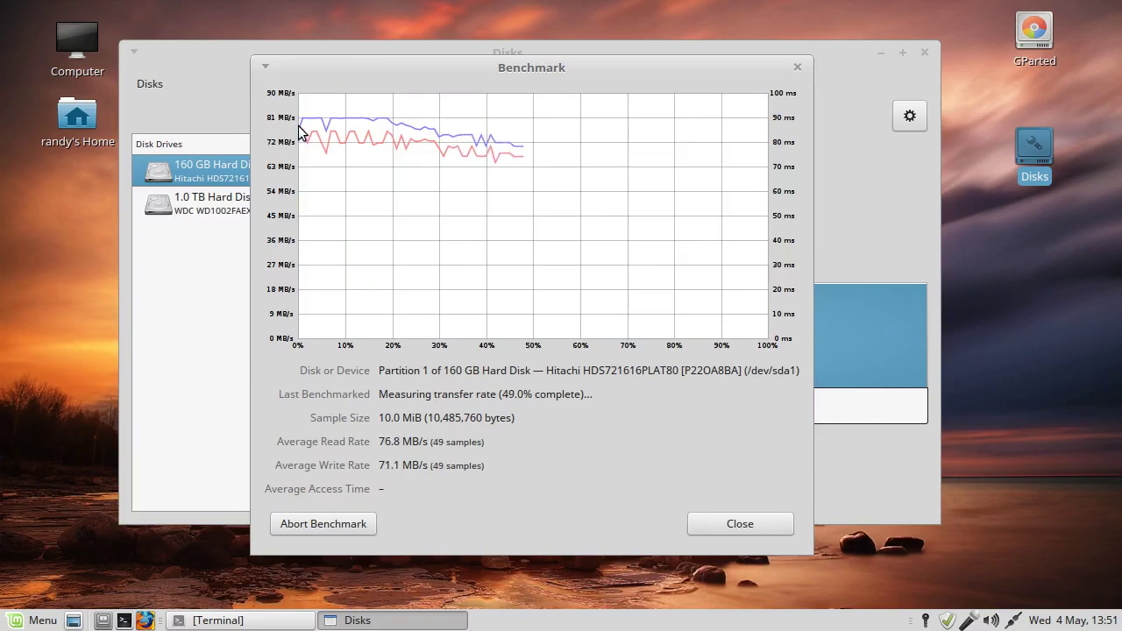
- Examine the average read rate, write rate and access time of the /dev/sda1 benchmark, and close the results
left_click_drag(498, 444, 421, 443)
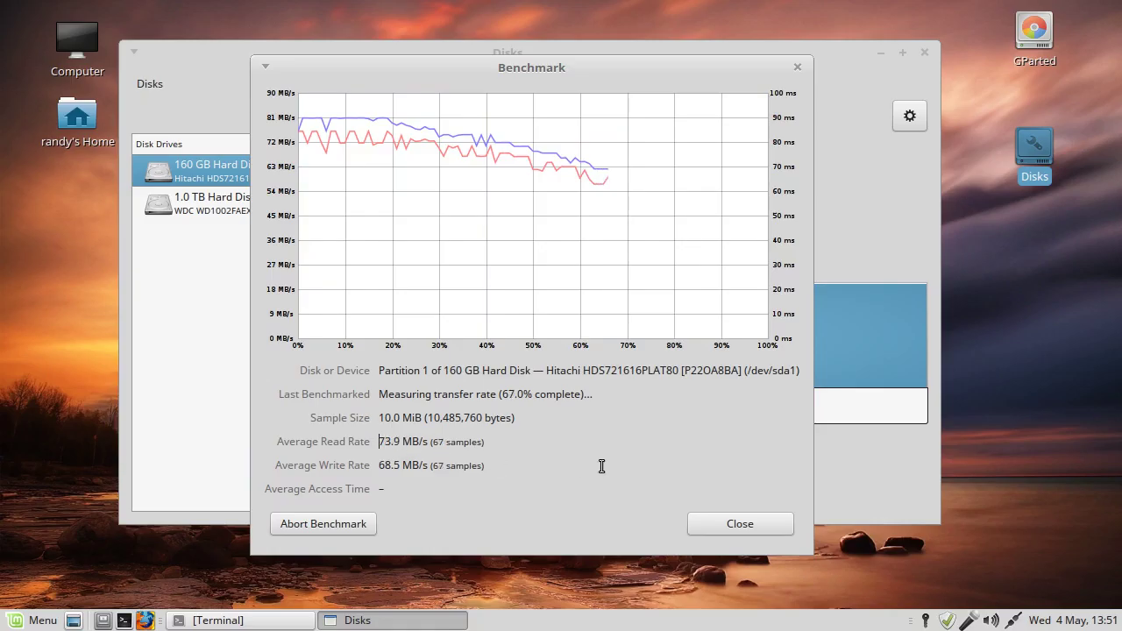
left_click(391, 468)
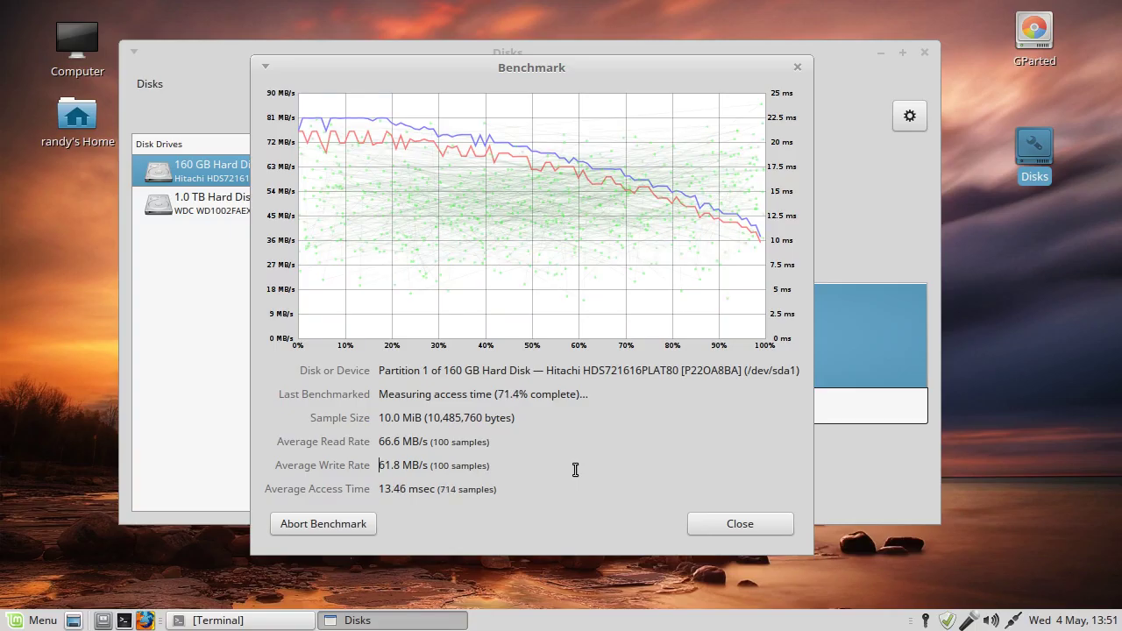
left_click(535, 442)
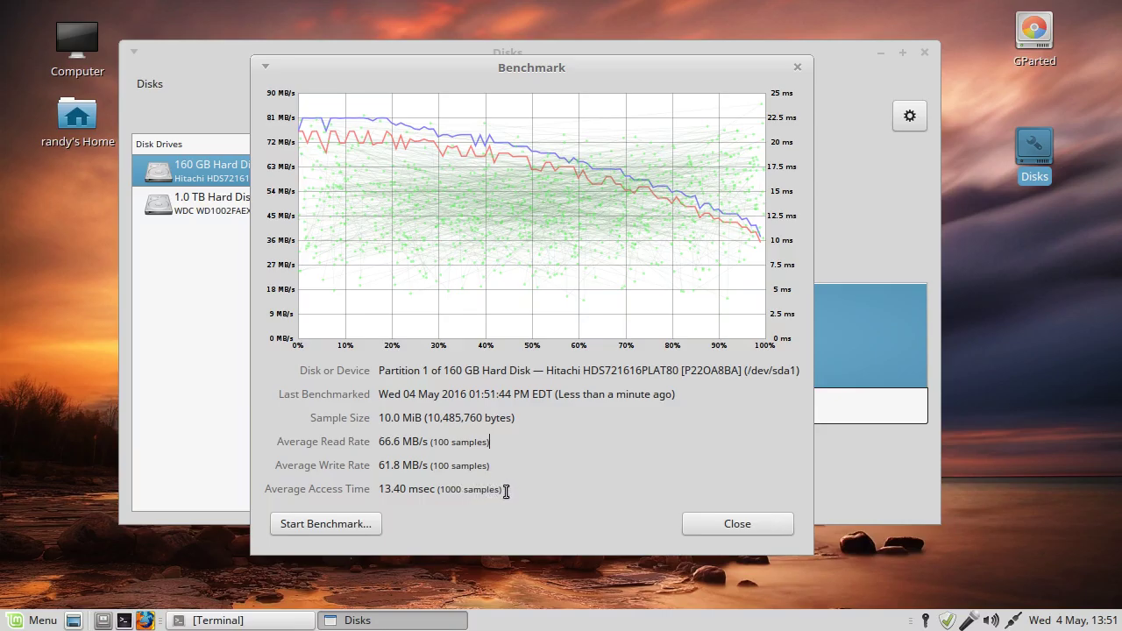
left_click(717, 523)
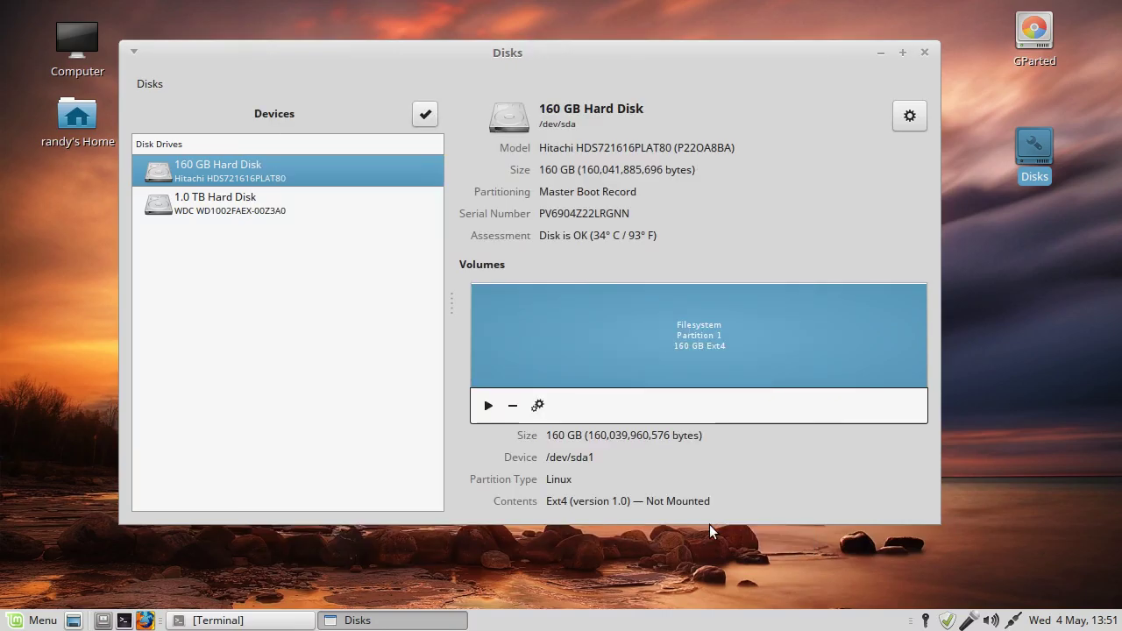
- View the 1.0 TB hard disk and inspect the details of its Partition 3 and Partition 1
left_click(246, 202)
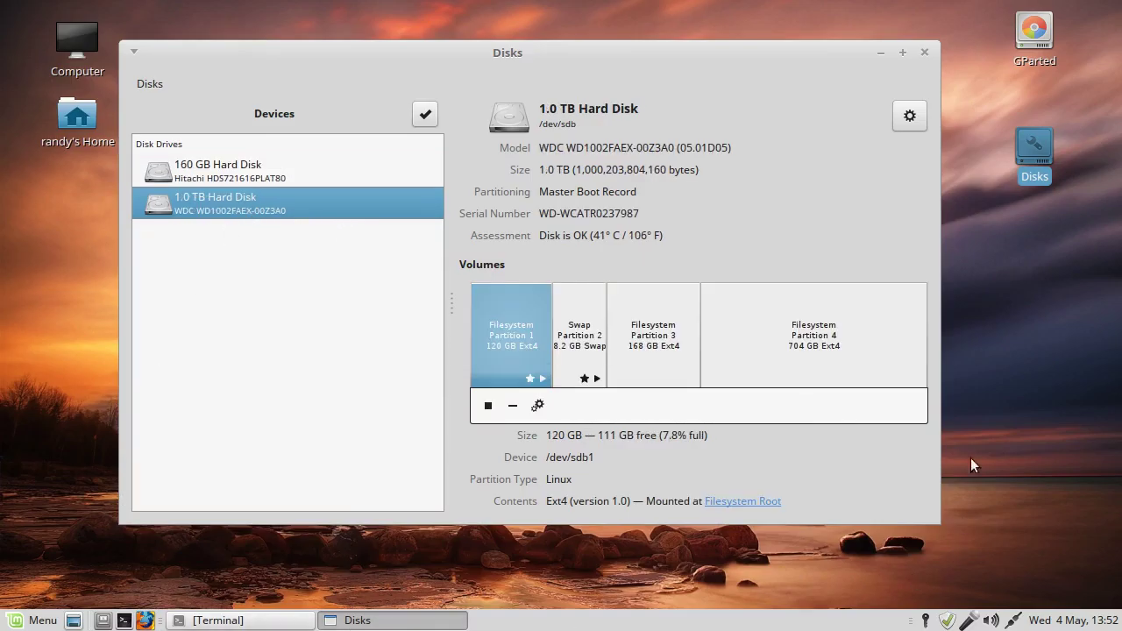
left_click(644, 346)
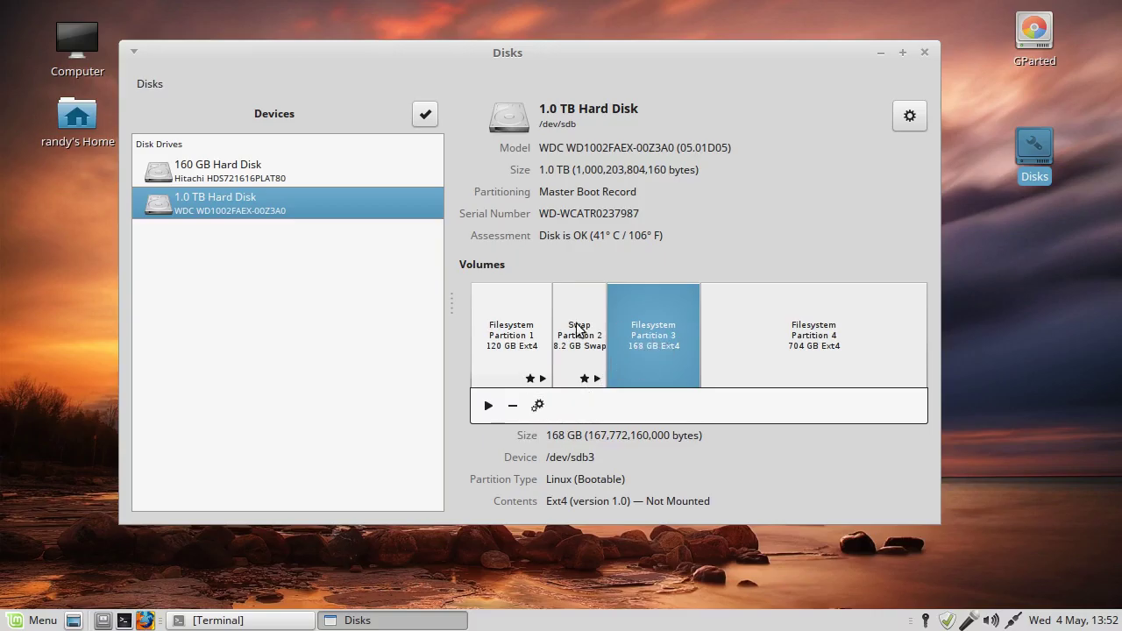
left_click(515, 321)
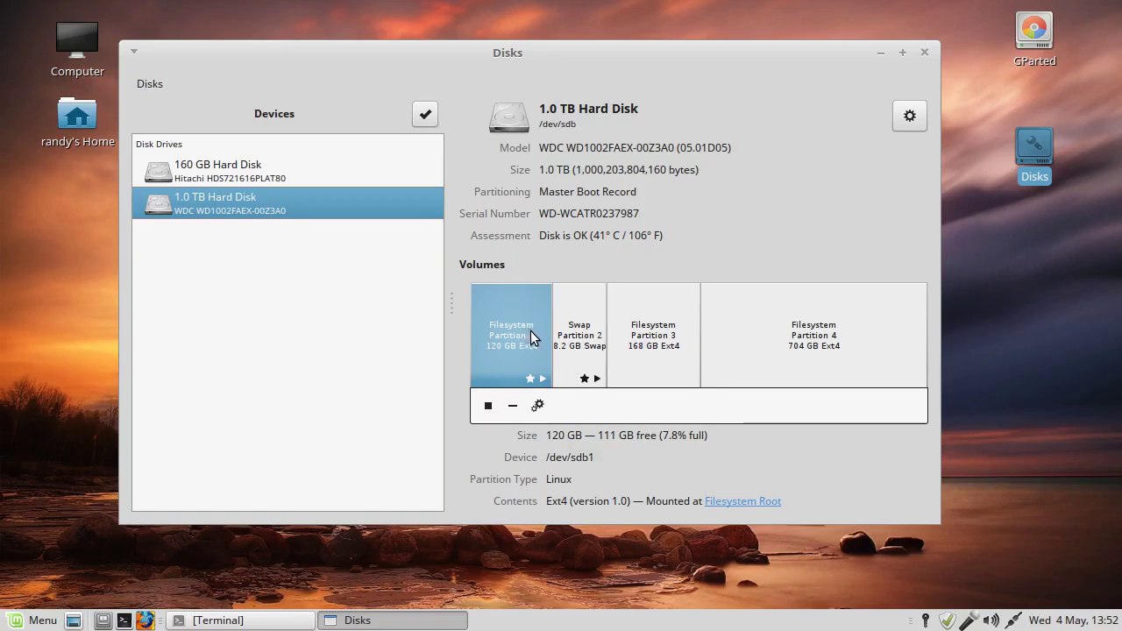
- Benchmark Partition 3 of the 1.0 TB hard disk with 100 samples of 10 MiB, write-benchmark and 1000 access-time samples, and close Disks
left_click(653, 344)
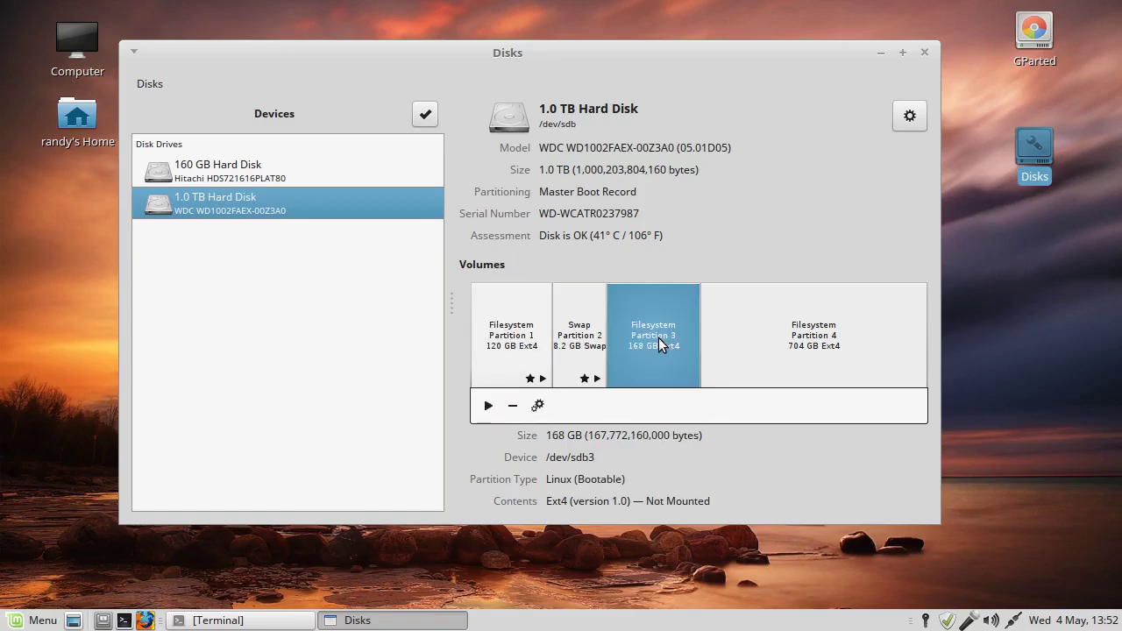
left_click(537, 405)
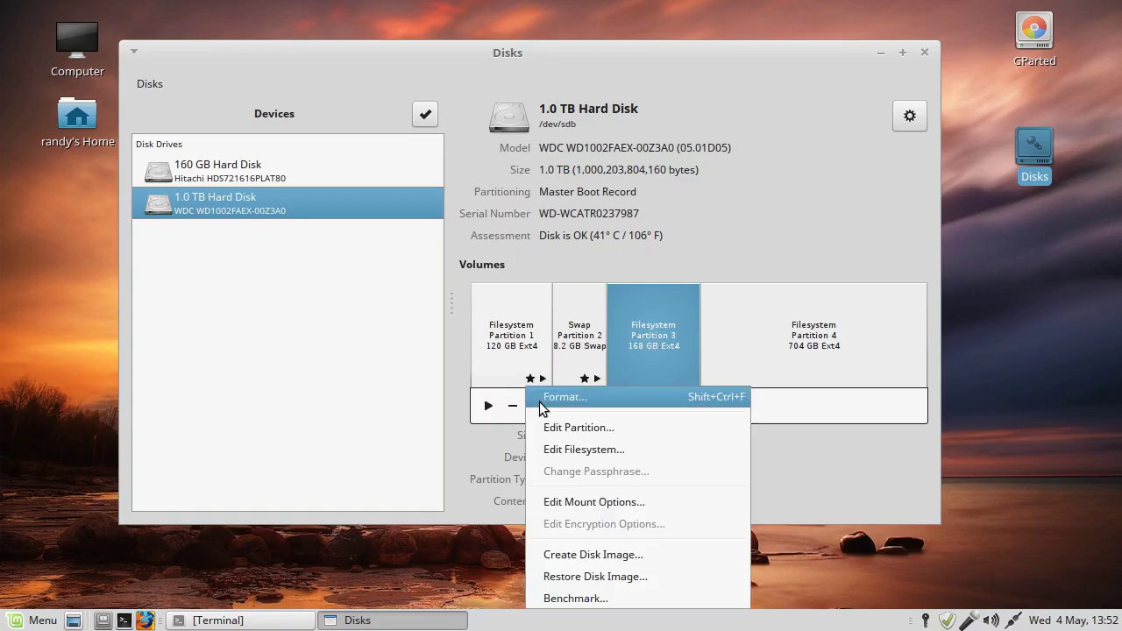
left_click(602, 599)
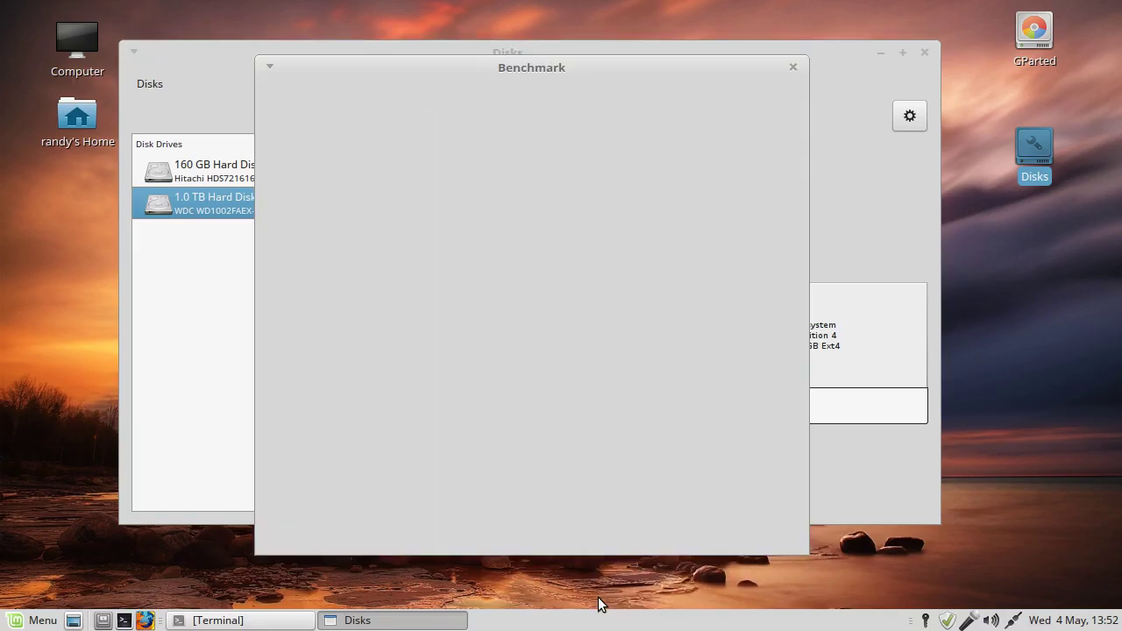
left_click(330, 523)
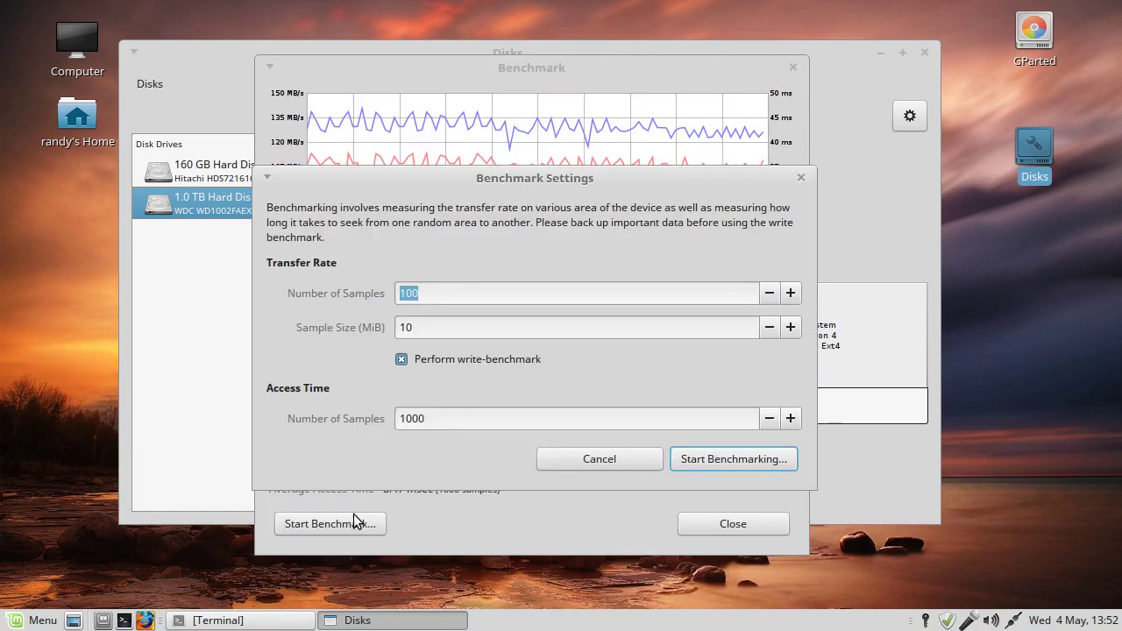
left_click(430, 293)
left_click(724, 458)
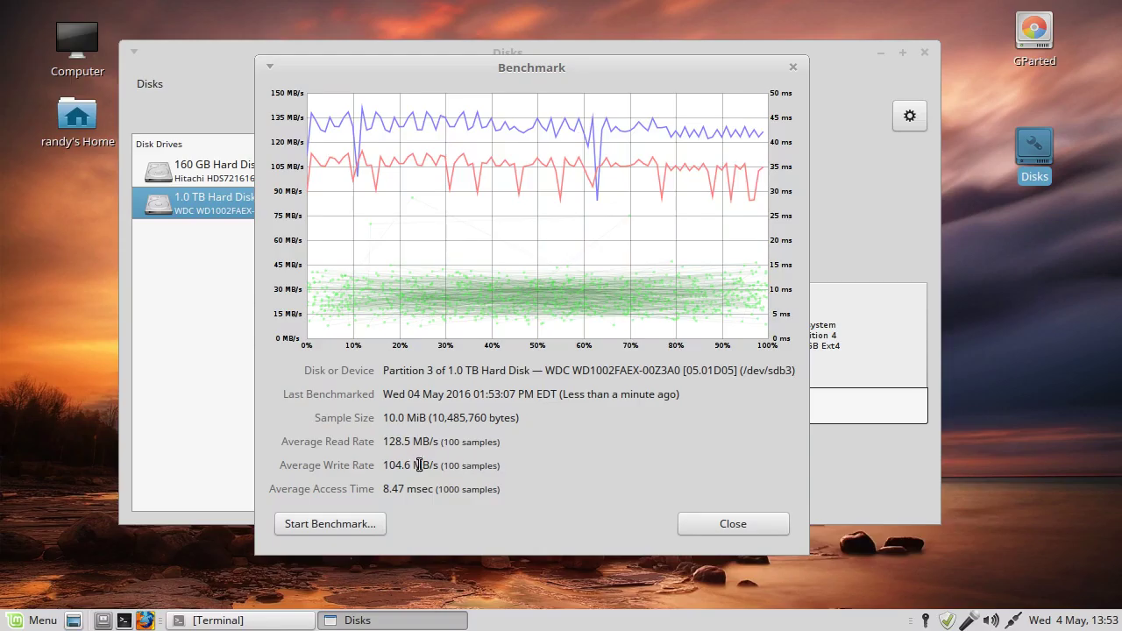
left_click(733, 525)
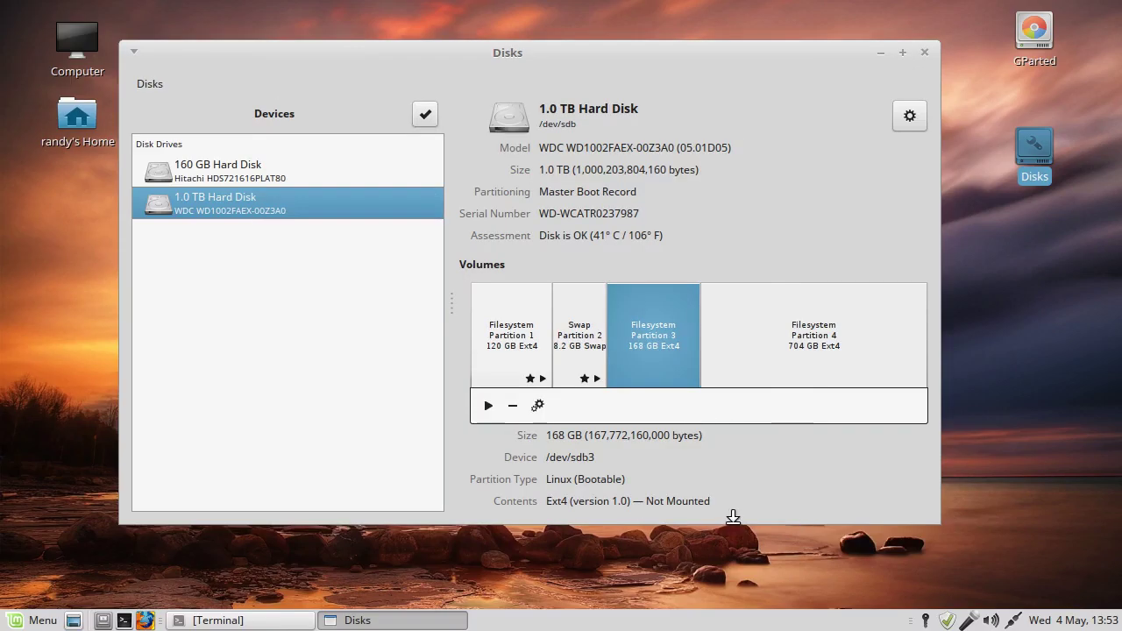
left_click(925, 51)
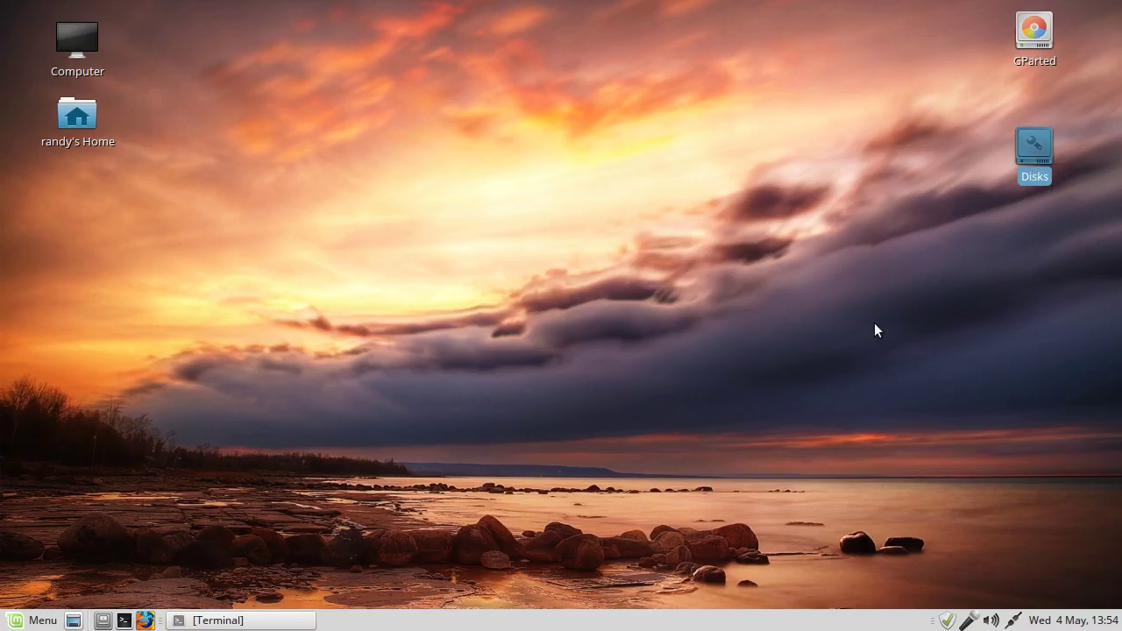
- Mount the 160 GB Volume from the home folder's file window, open it from the desktop and check whether folders can be created in it
left_click(74, 114)
double_click(74, 114)
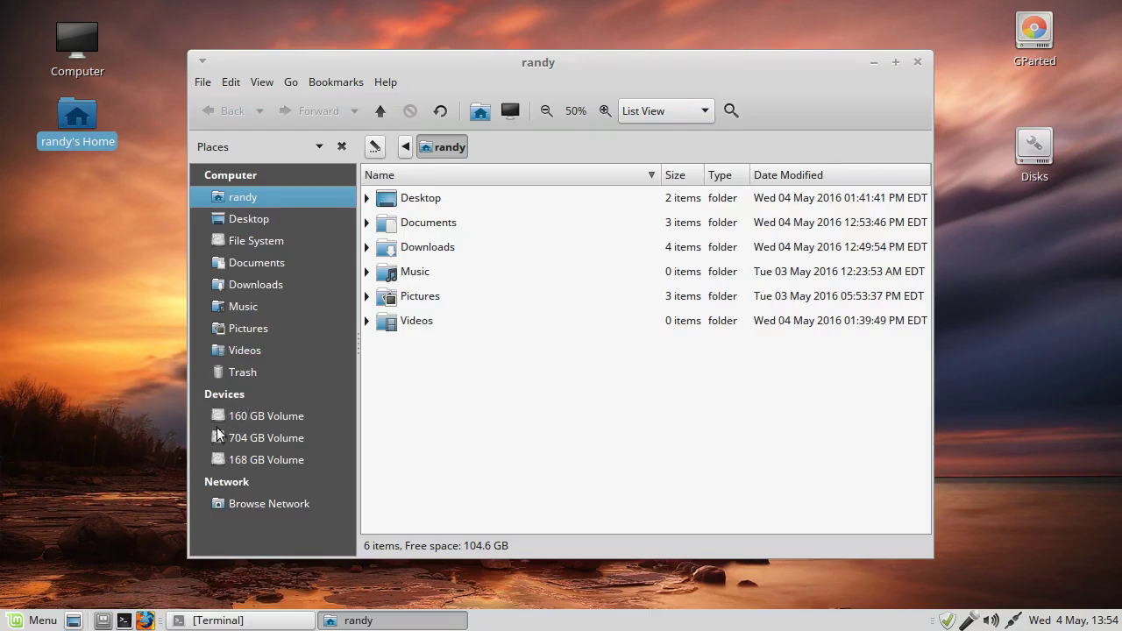
left_click(277, 416)
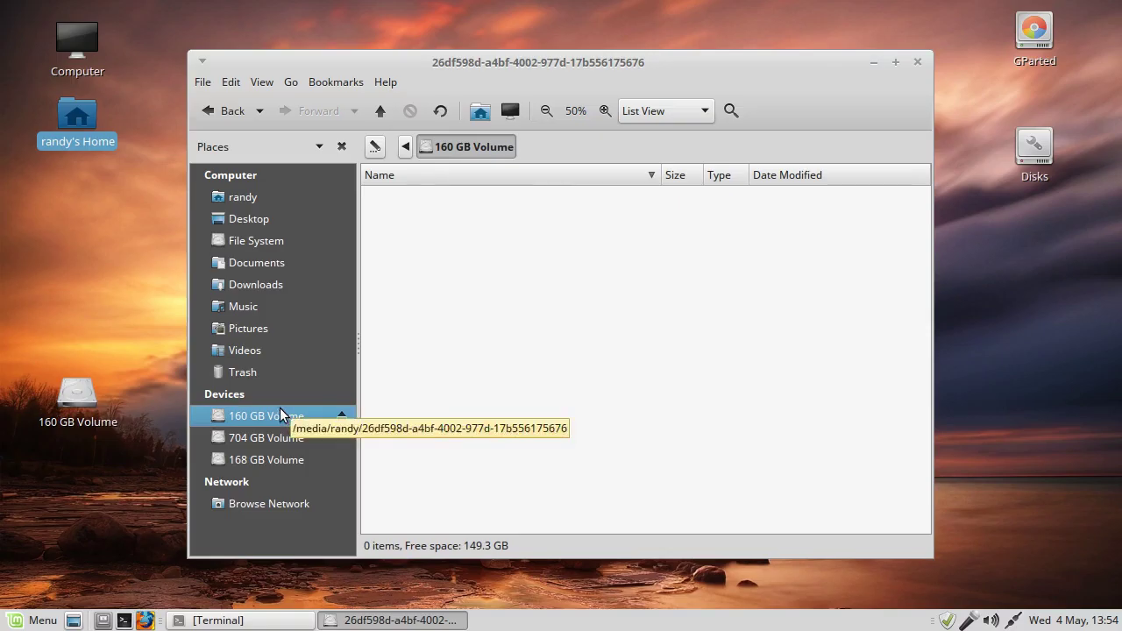
double_click(79, 403)
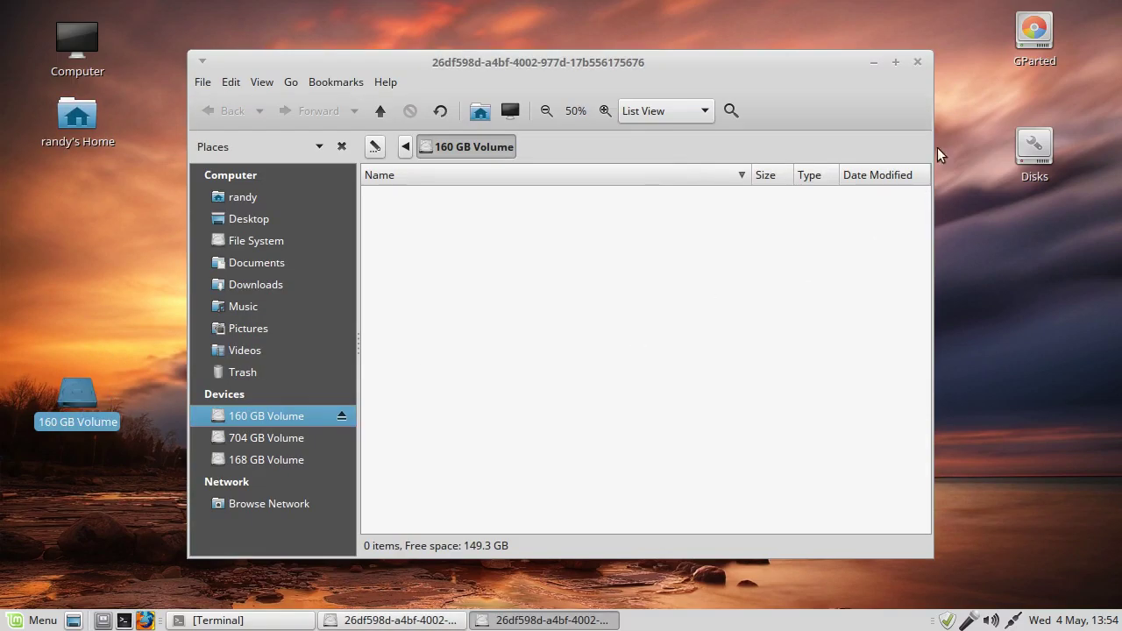
right_click(483, 252)
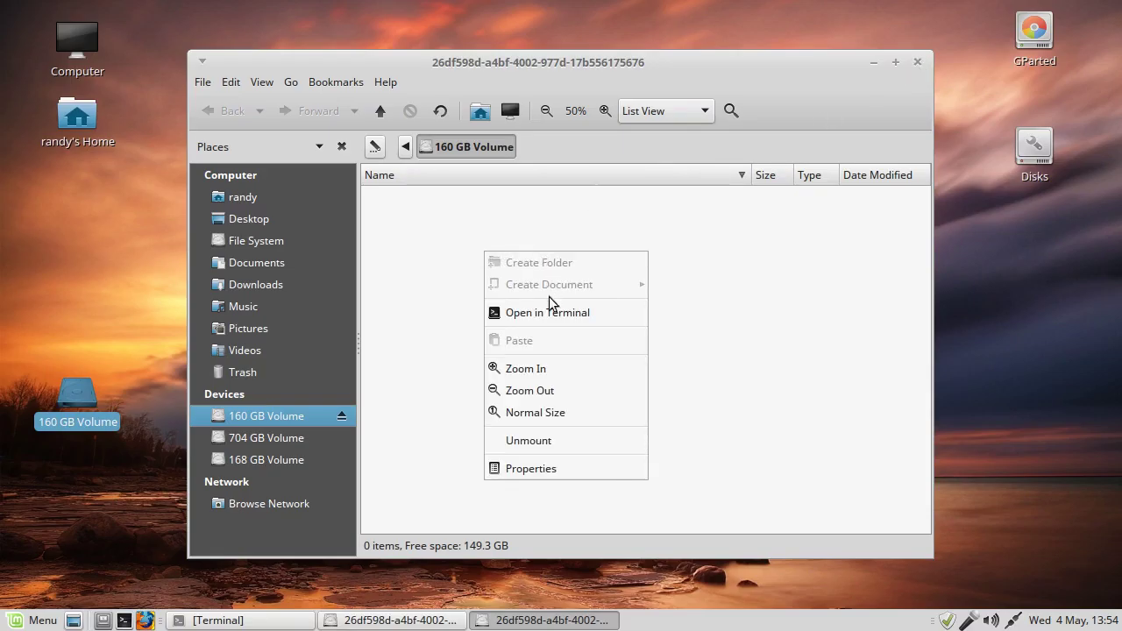
left_click(665, 213)
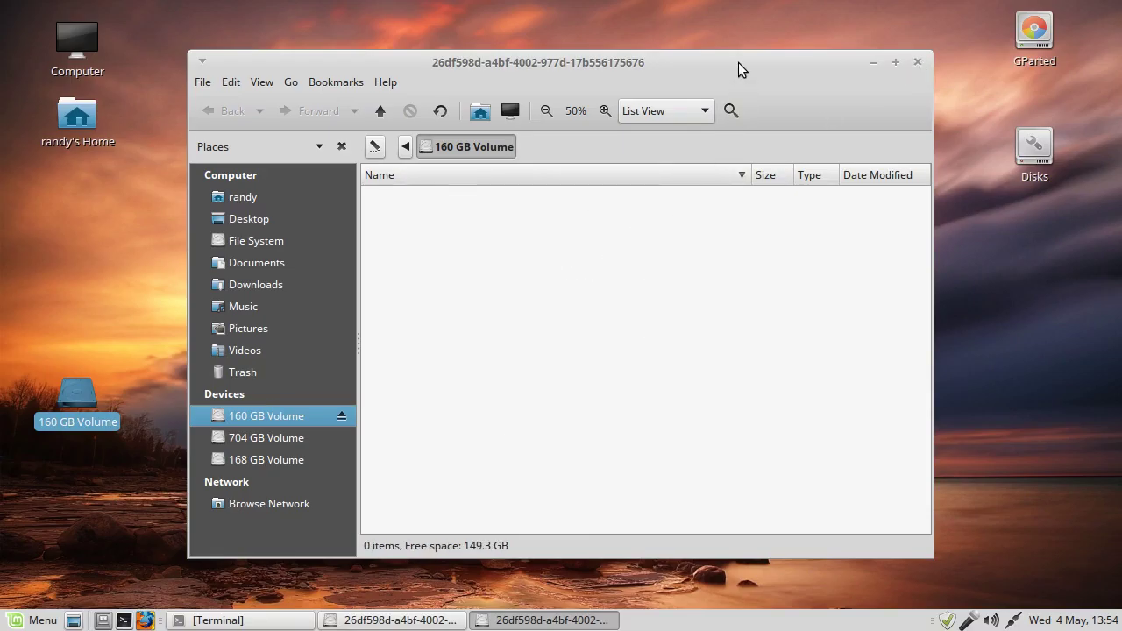
- Resize and arrange the home folder window and the 160 GB Volume window side by side
key("ctrl+n")
left_click_drag(611, 67, 554, 63)
left_click(187, 192)
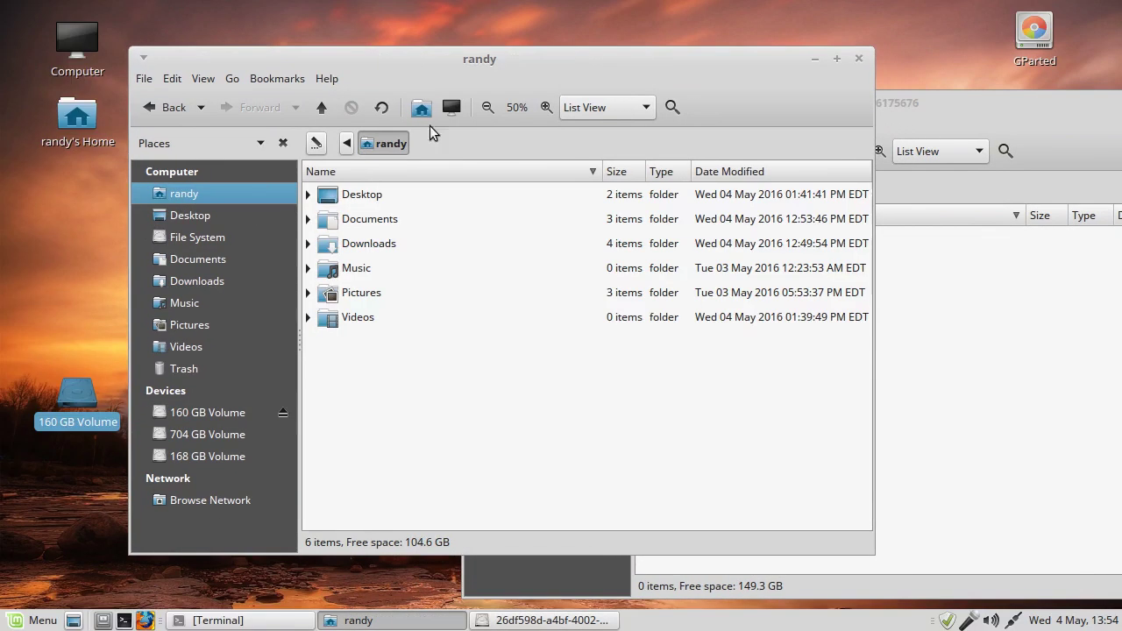
double_click(653, 62)
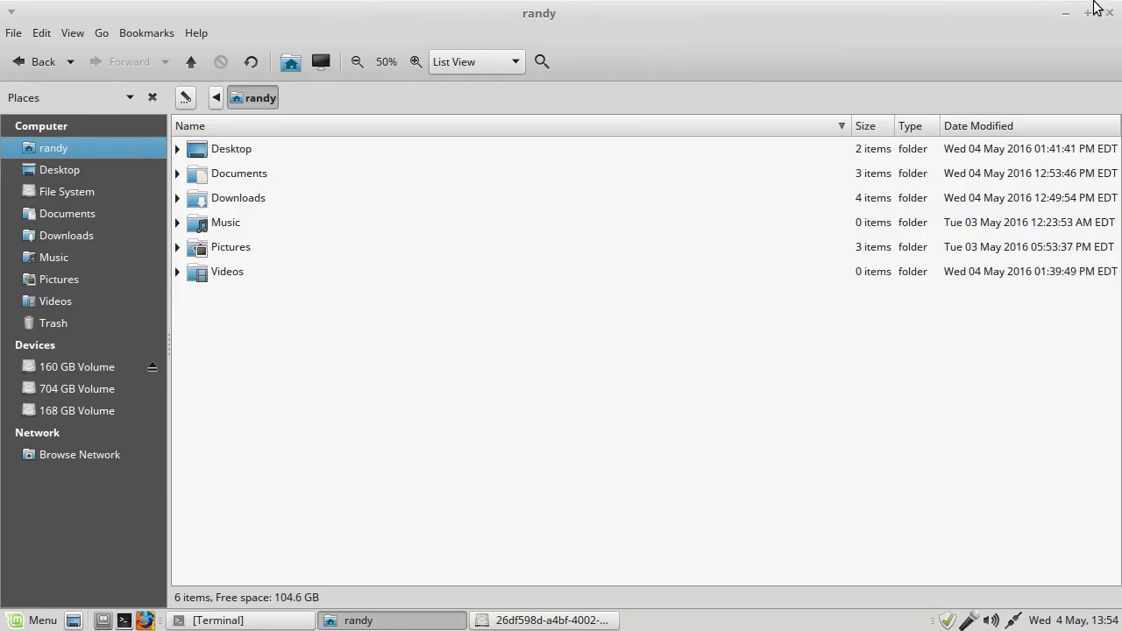
left_click(1089, 12)
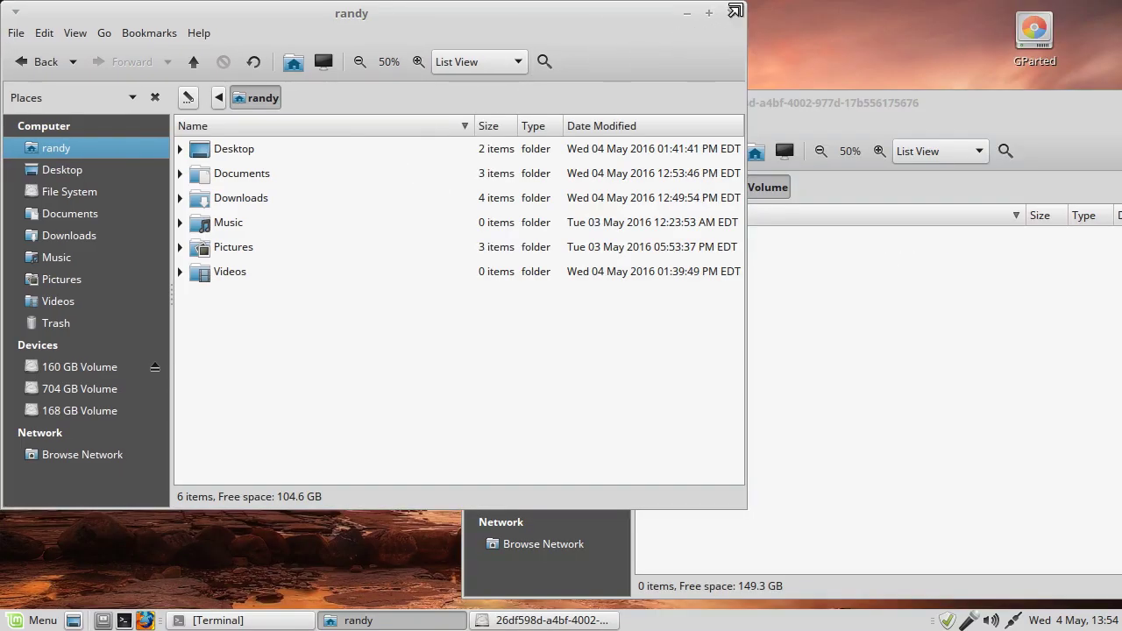
left_click_drag(735, 11, 480, 15)
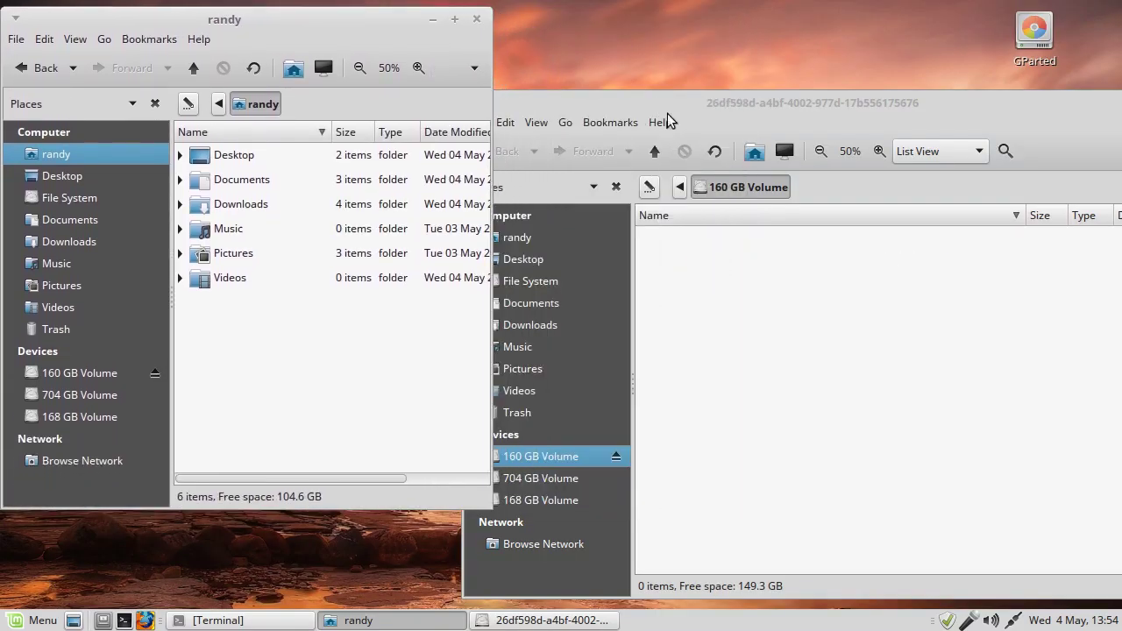
left_click_drag(688, 104, 537, 47)
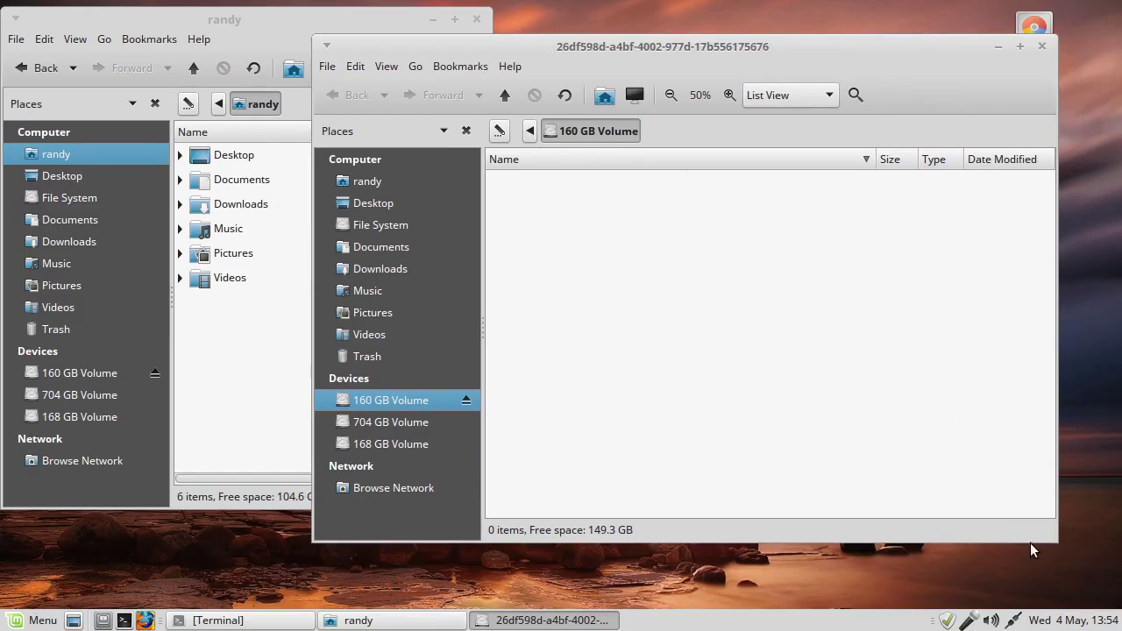
left_click_drag(1055, 541, 878, 553)
left_click_drag(604, 53, 821, 30)
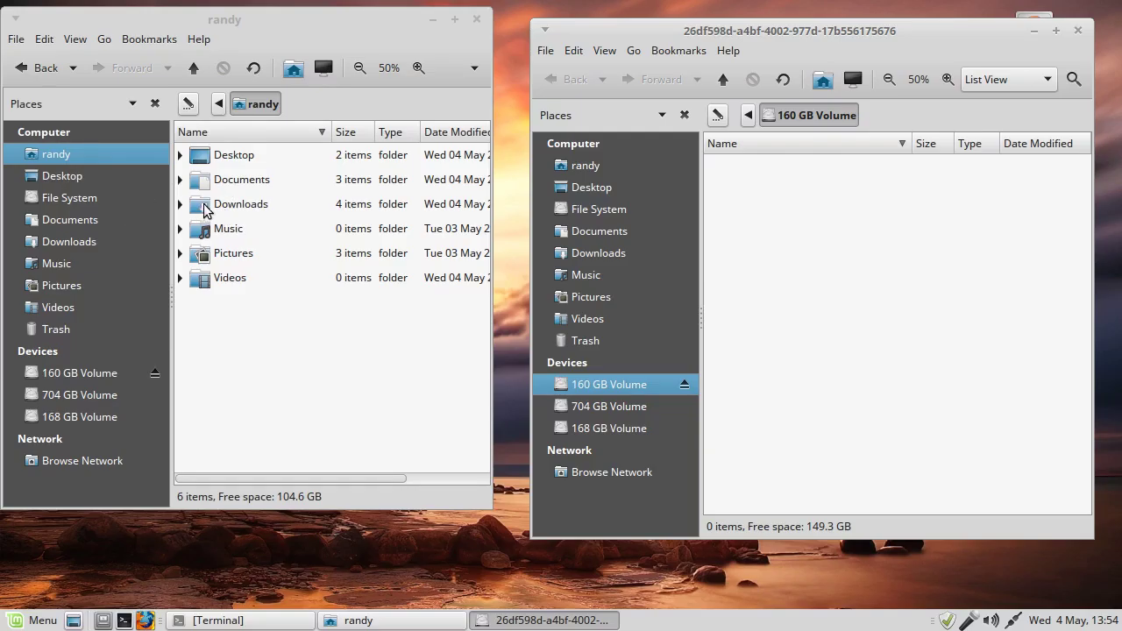
- Try to copy the Downloads folder from the home folder to the 160 GB Volume, and close both file windows
left_click(205, 210)
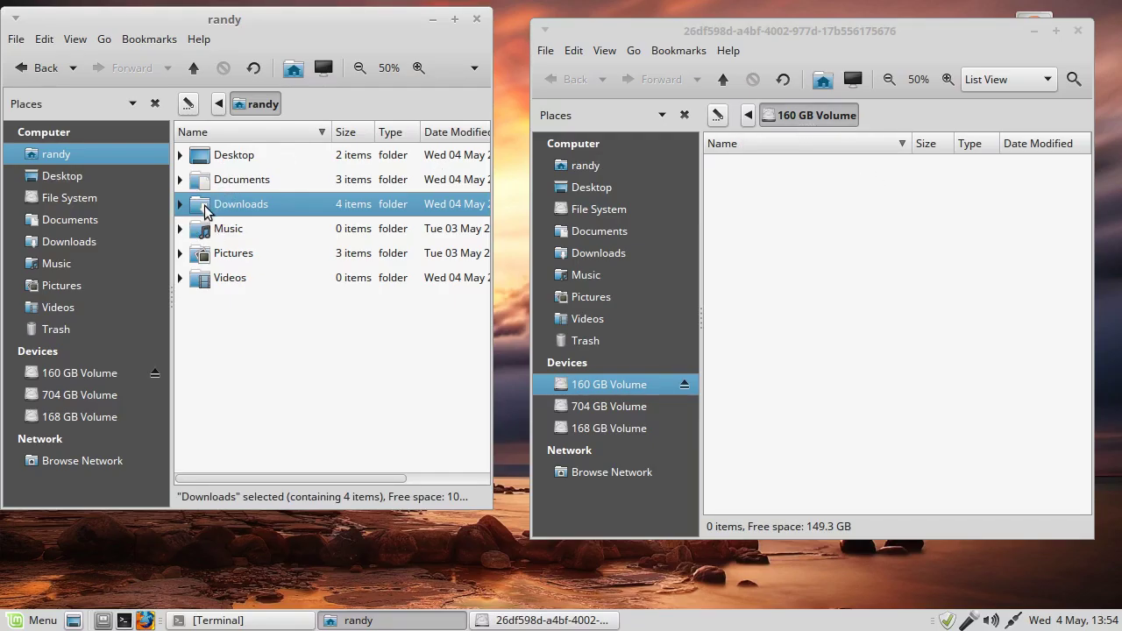
left_click_drag(205, 211, 835, 266)
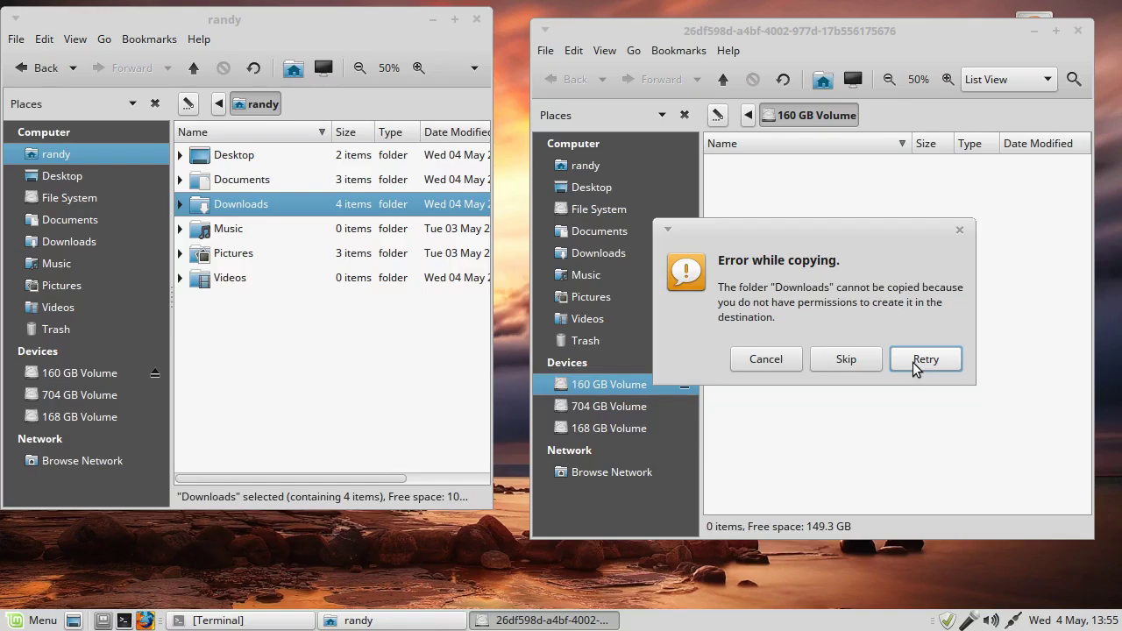
left_click(778, 360)
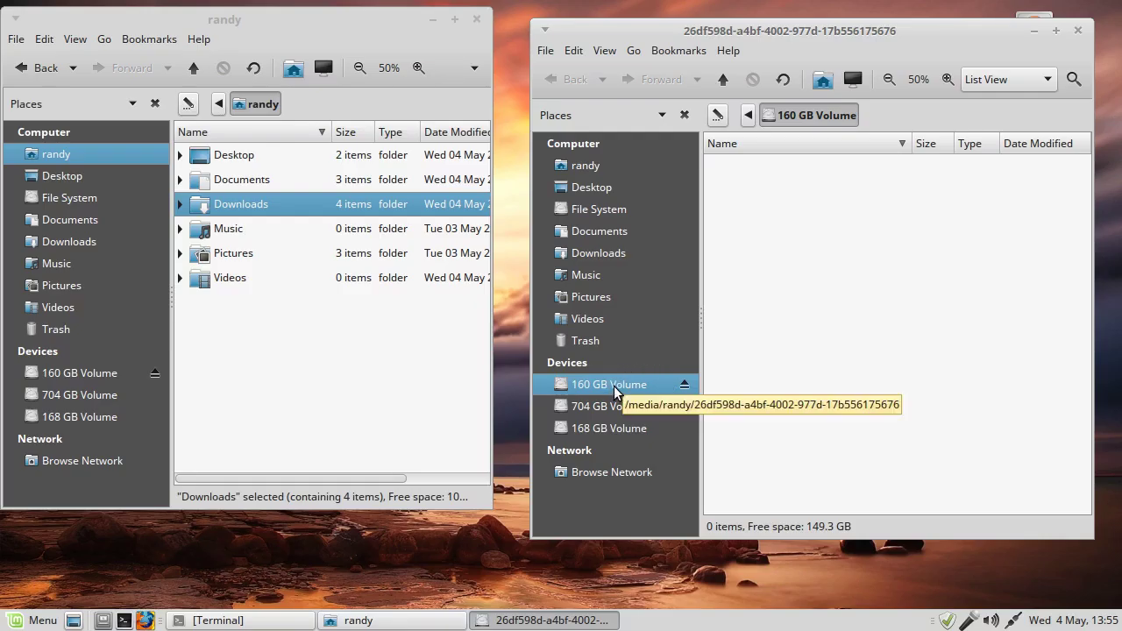
left_click(477, 19)
left_click(1078, 31)
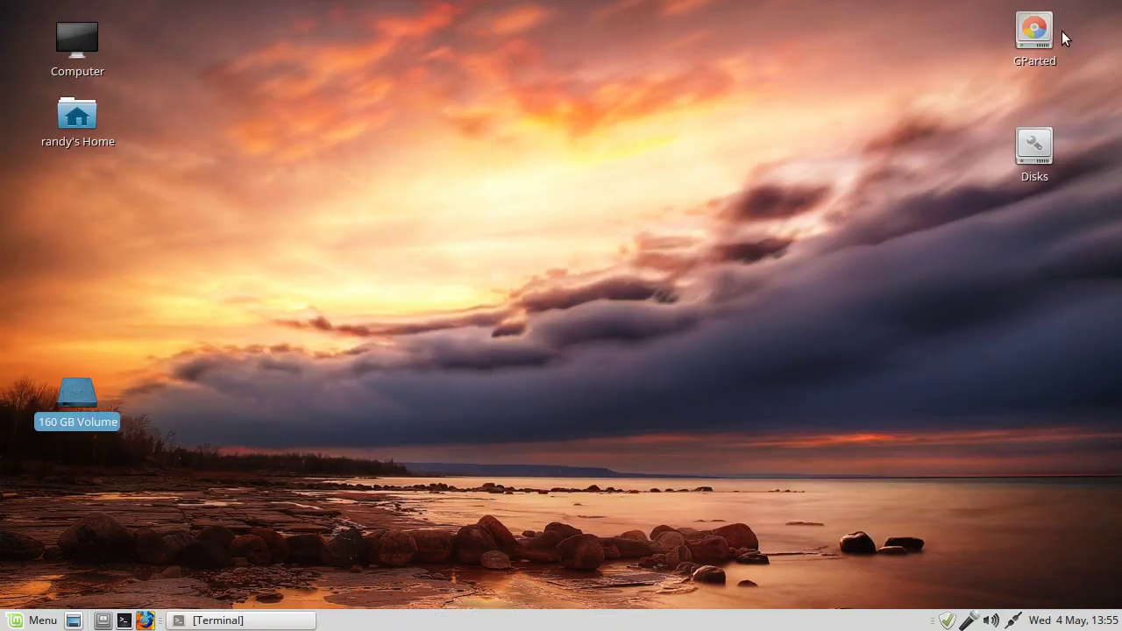
- Reopen the home folder from the desktop and widen its window
left_click(100, 364)
left_click(85, 126)
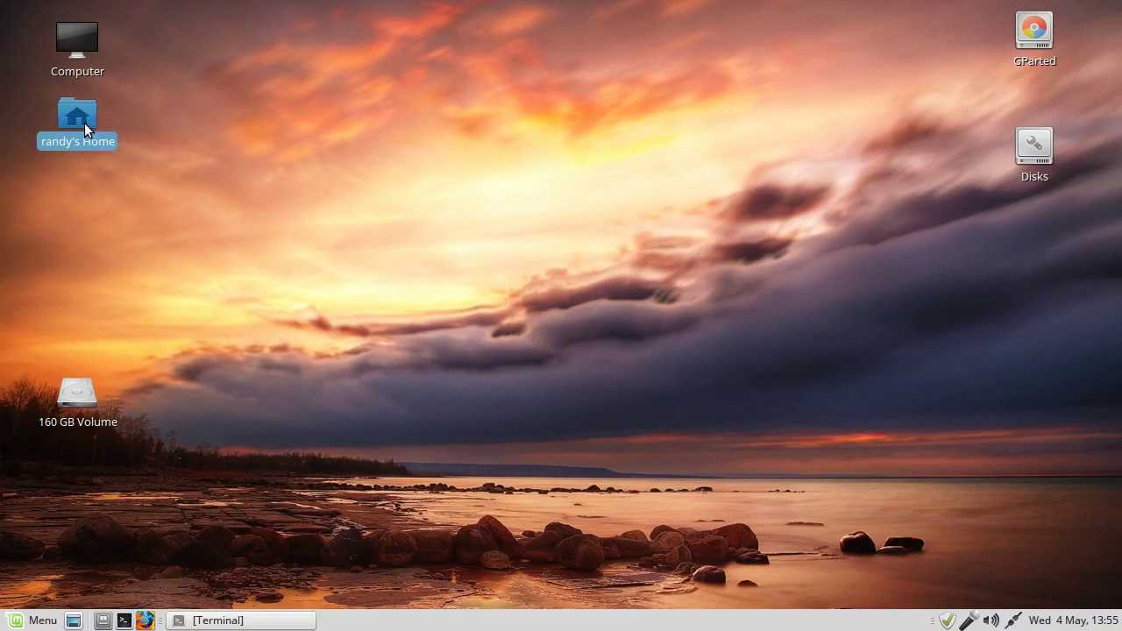
double_click(85, 123)
left_click_drag(547, 53, 454, 28)
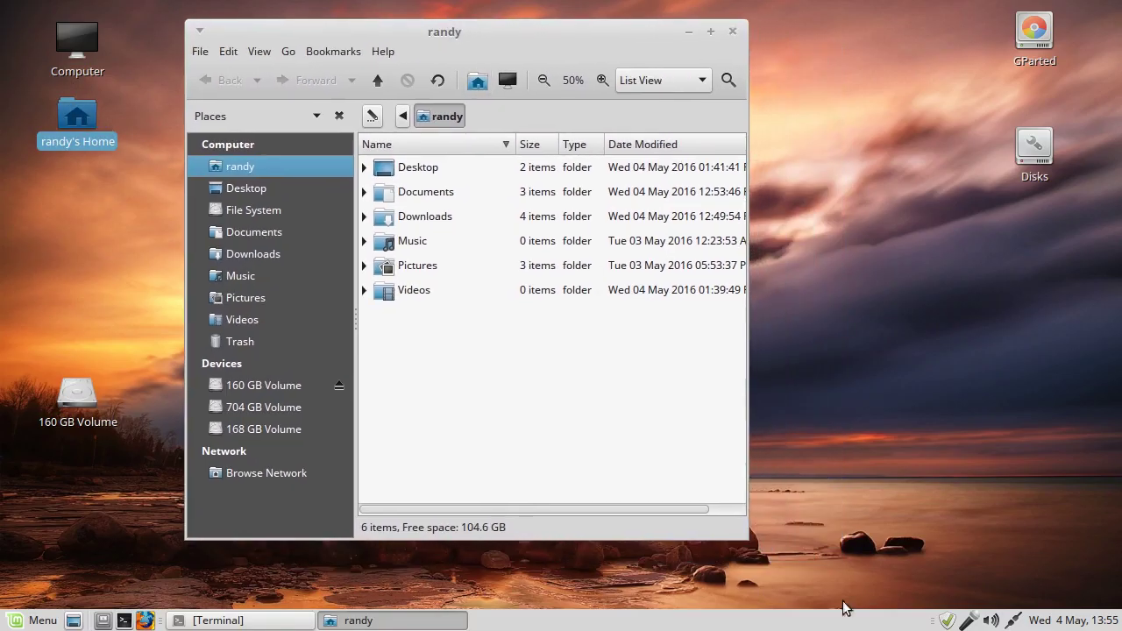
left_click(750, 545)
left_click_drag(738, 529, 982, 554)
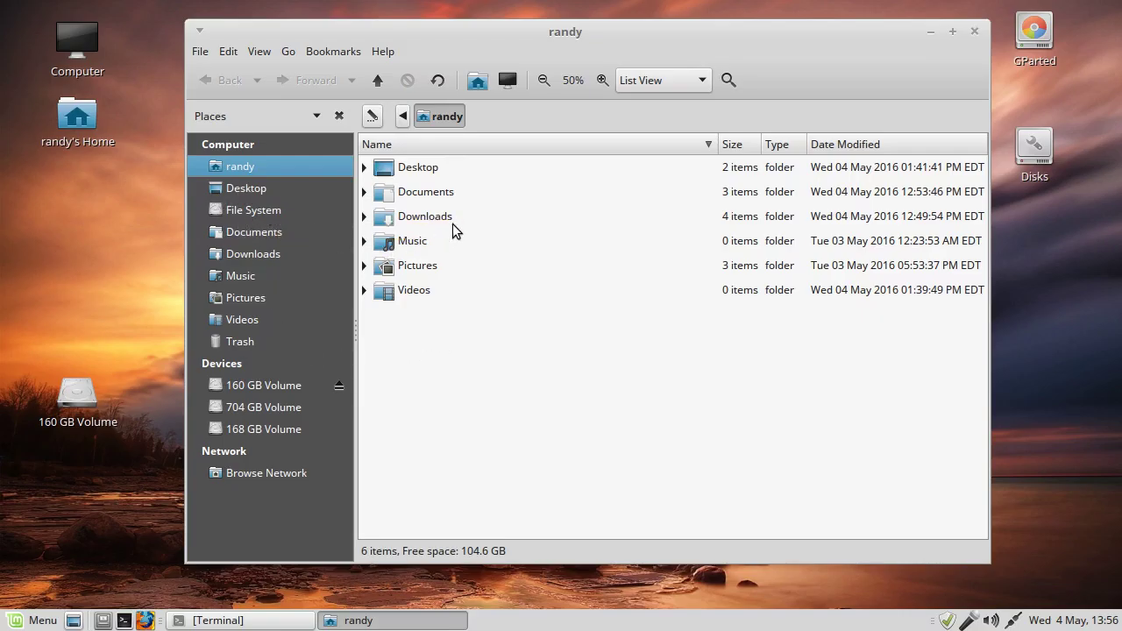
- Browse the home folder's Music and Downloads folders, and open ffmpeg_build in Downloads to view its contents
left_click(417, 242)
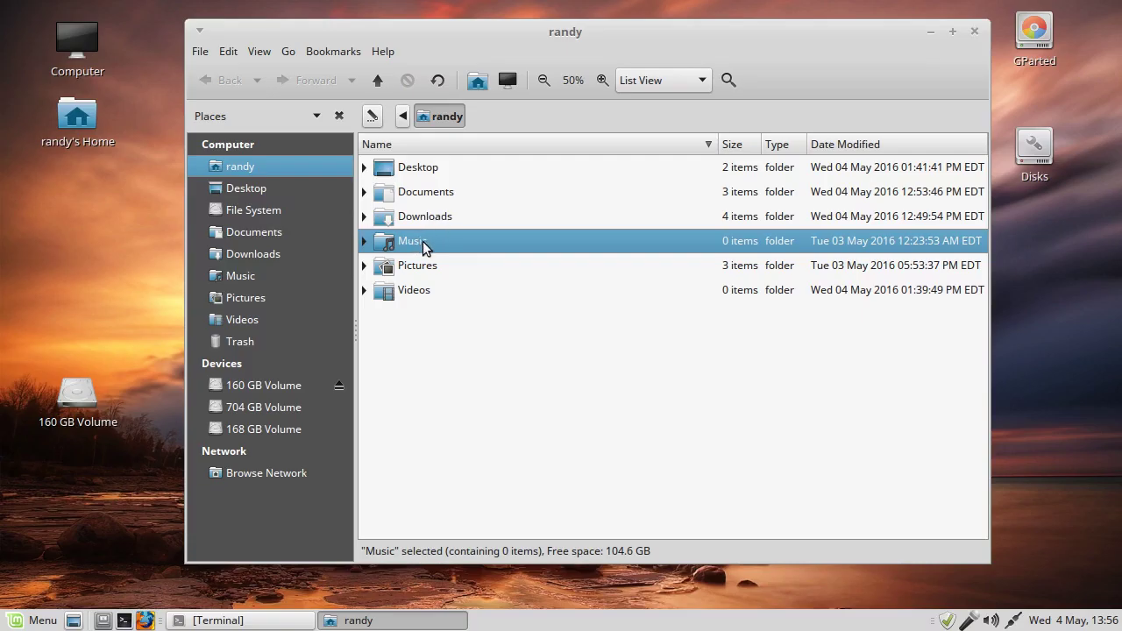
double_click(426, 242)
left_click(443, 117)
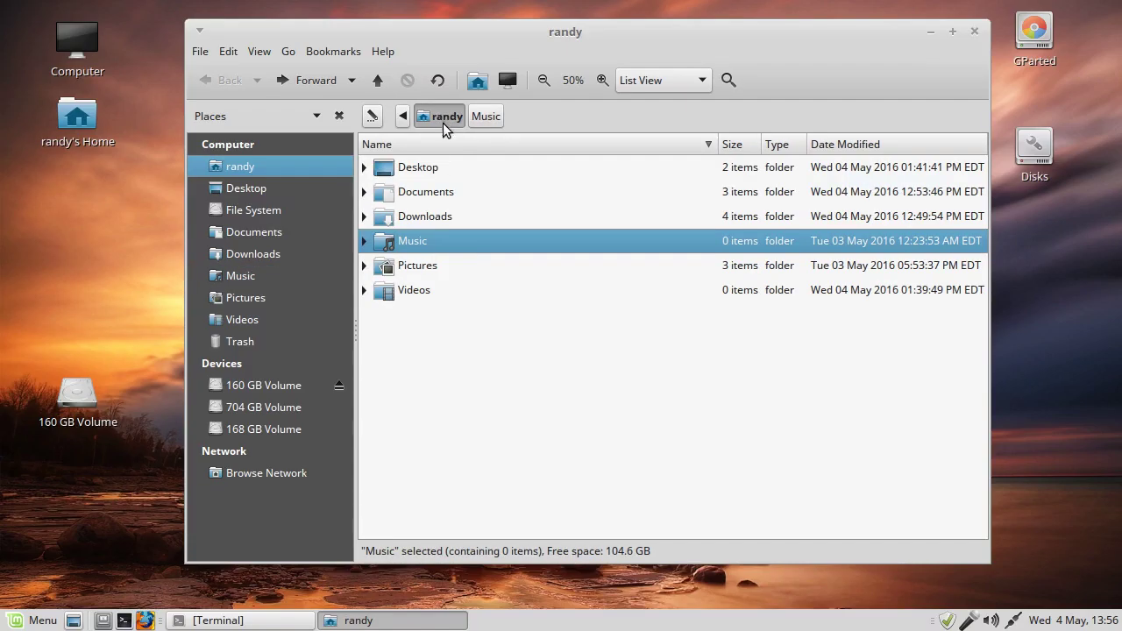
left_click(438, 216)
double_click(438, 217)
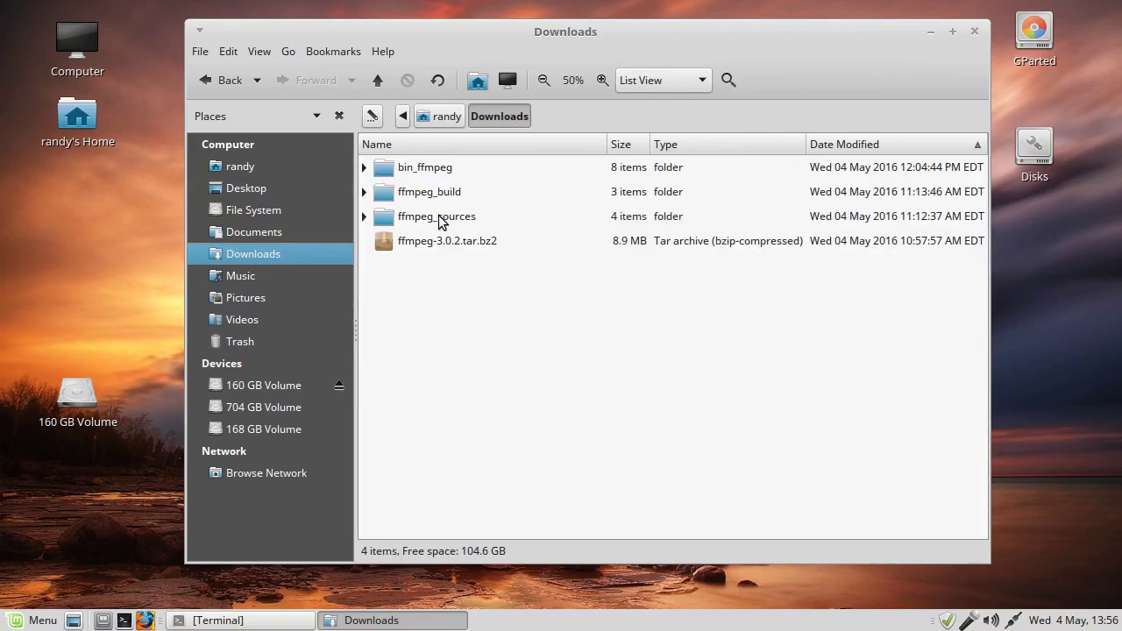
left_click(455, 194)
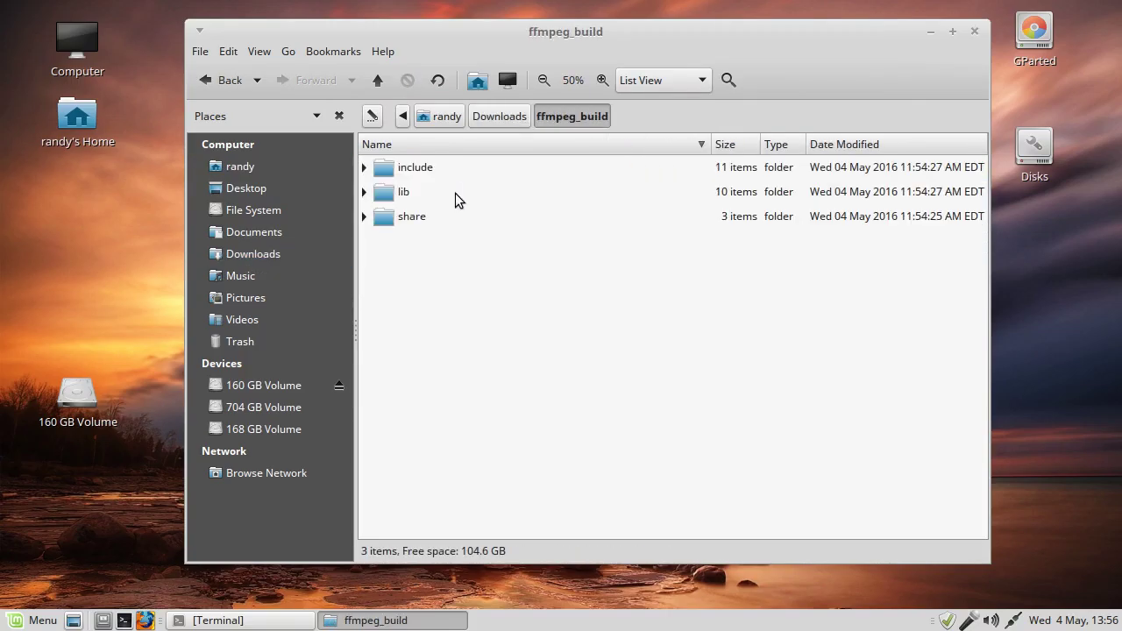
left_click(415, 174)
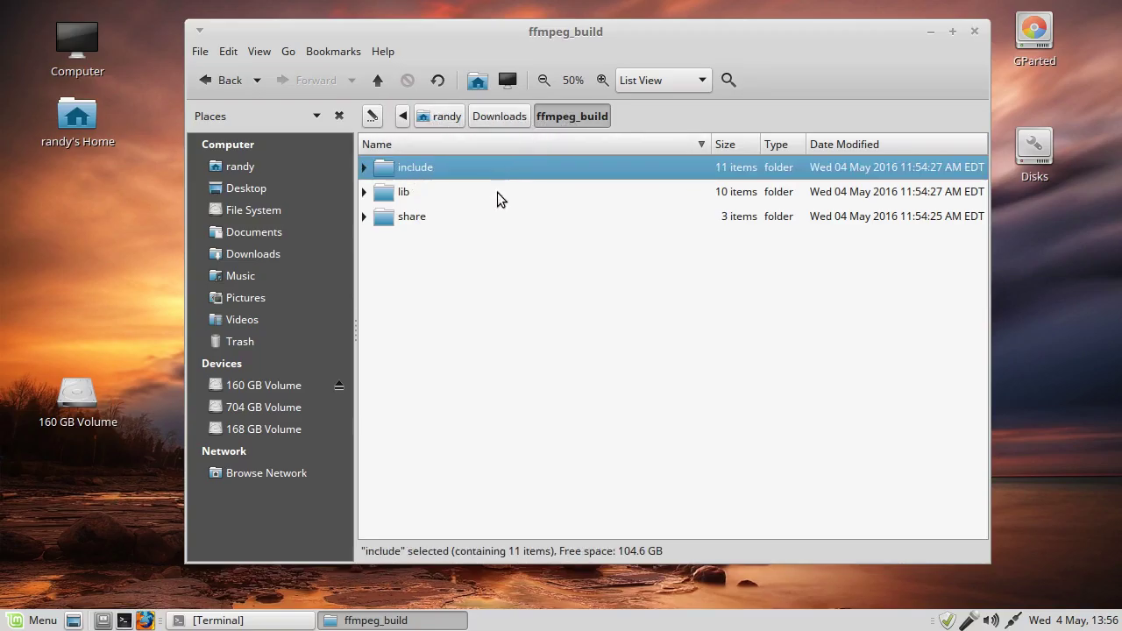
- Trace the path from the File System root through home to the user's Downloads folder, and return to ffmpeg_build
left_click(255, 208)
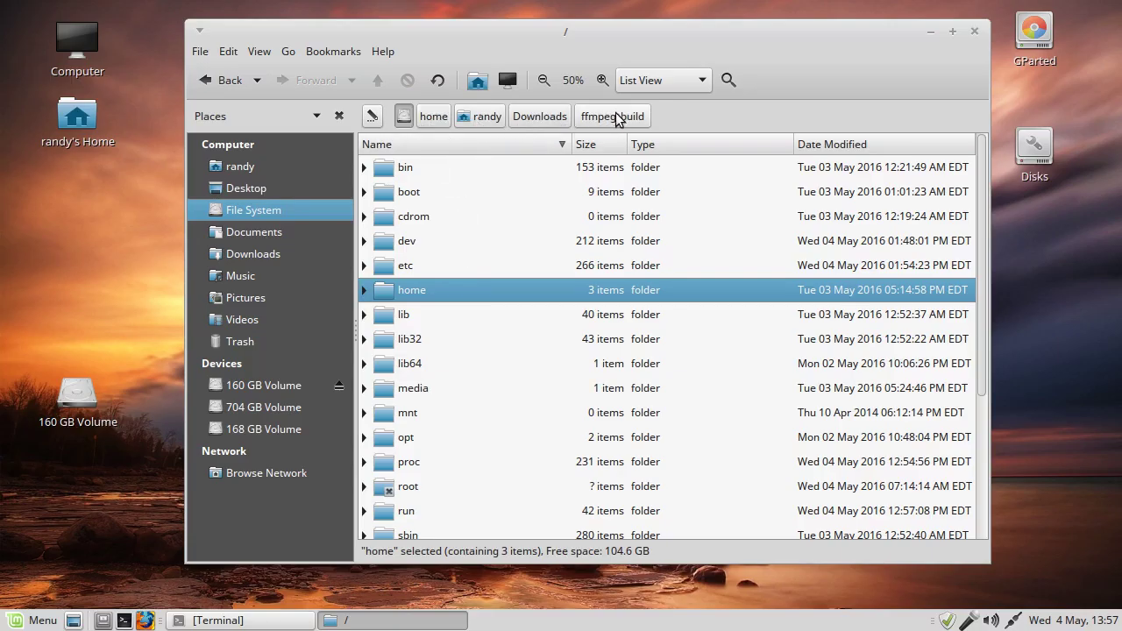
double_click(429, 289)
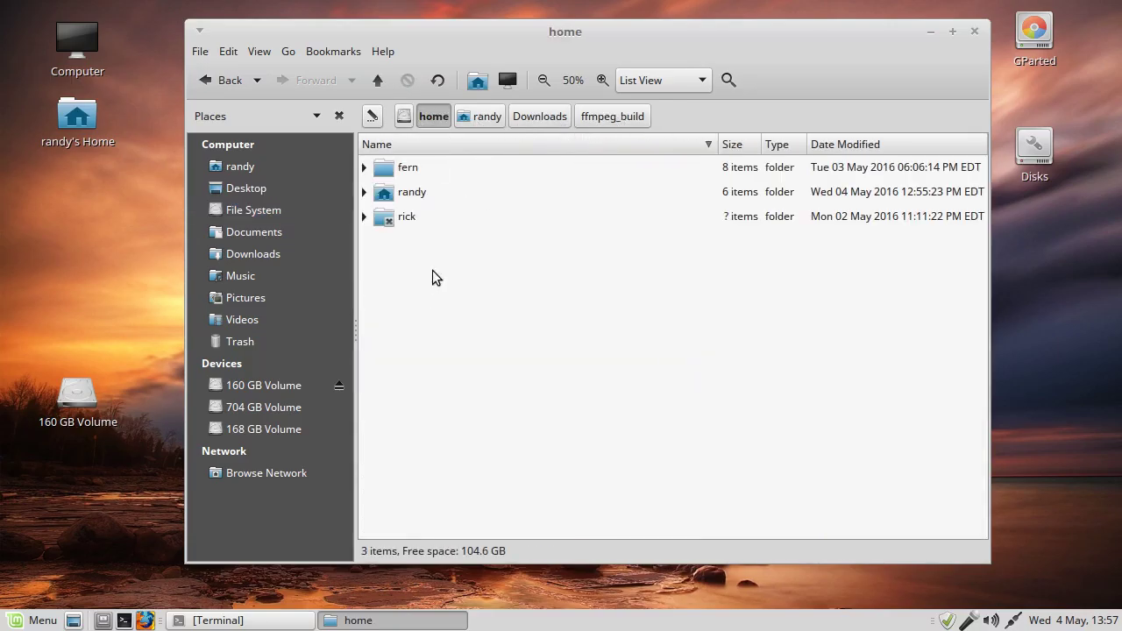
double_click(418, 194)
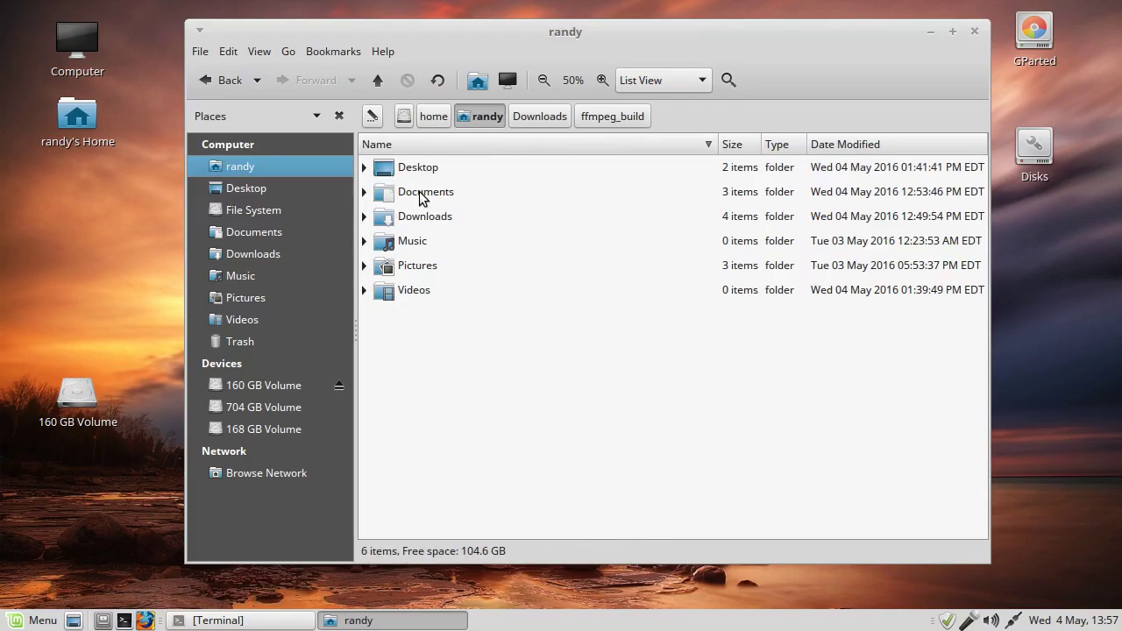
double_click(421, 216)
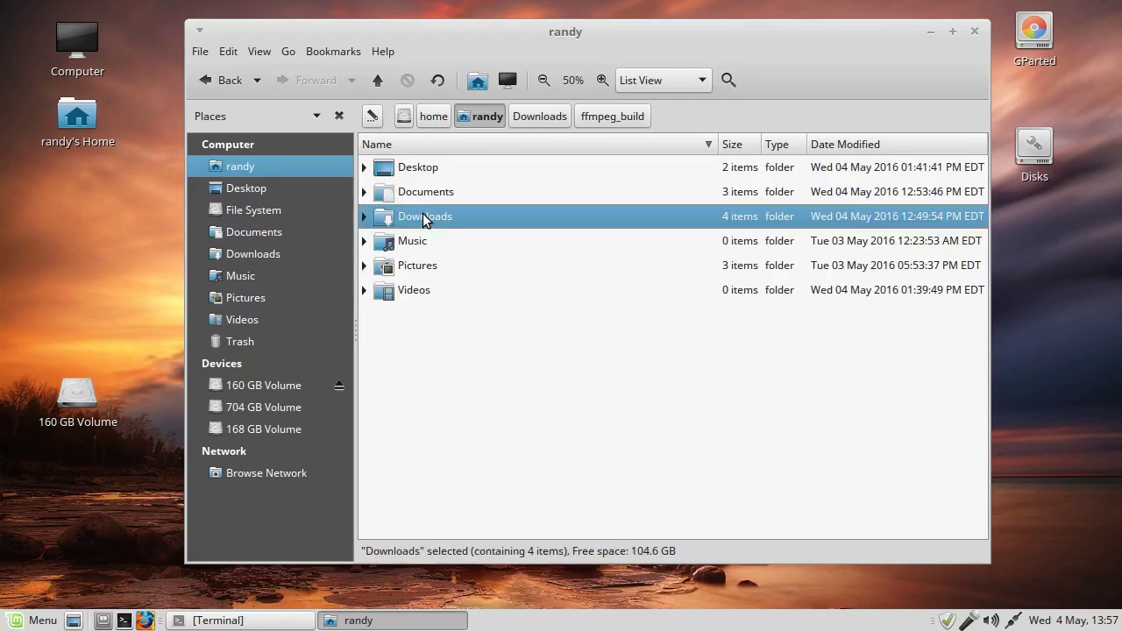
left_click(605, 114)
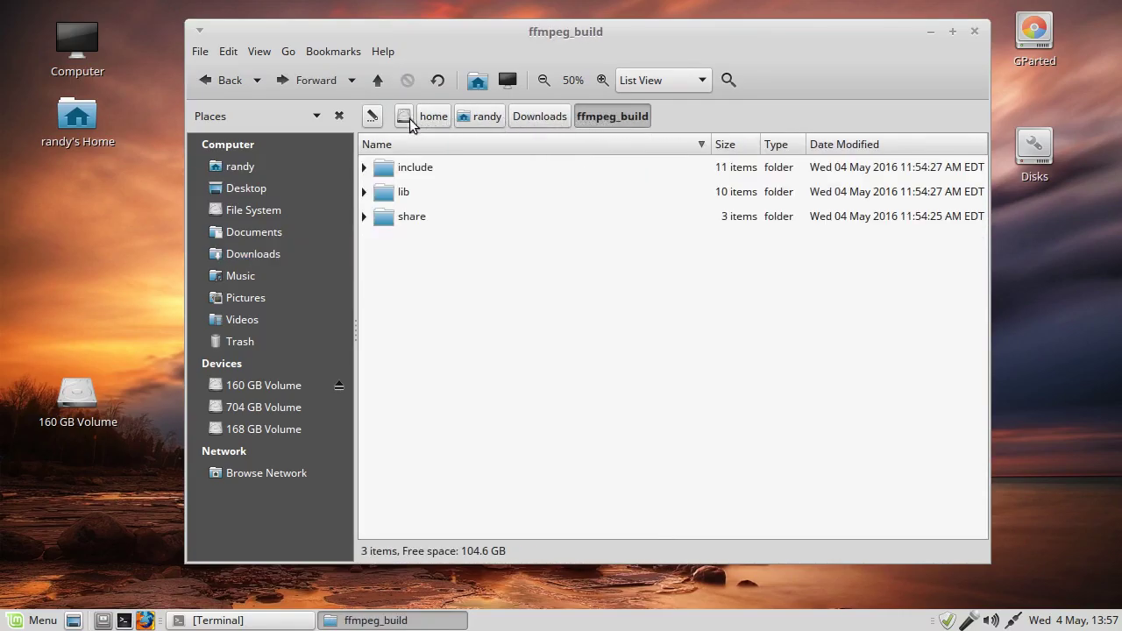
- Toggle the ffmpeg_build location between its written path and the folder trail, and close the file window
left_click(370, 117)
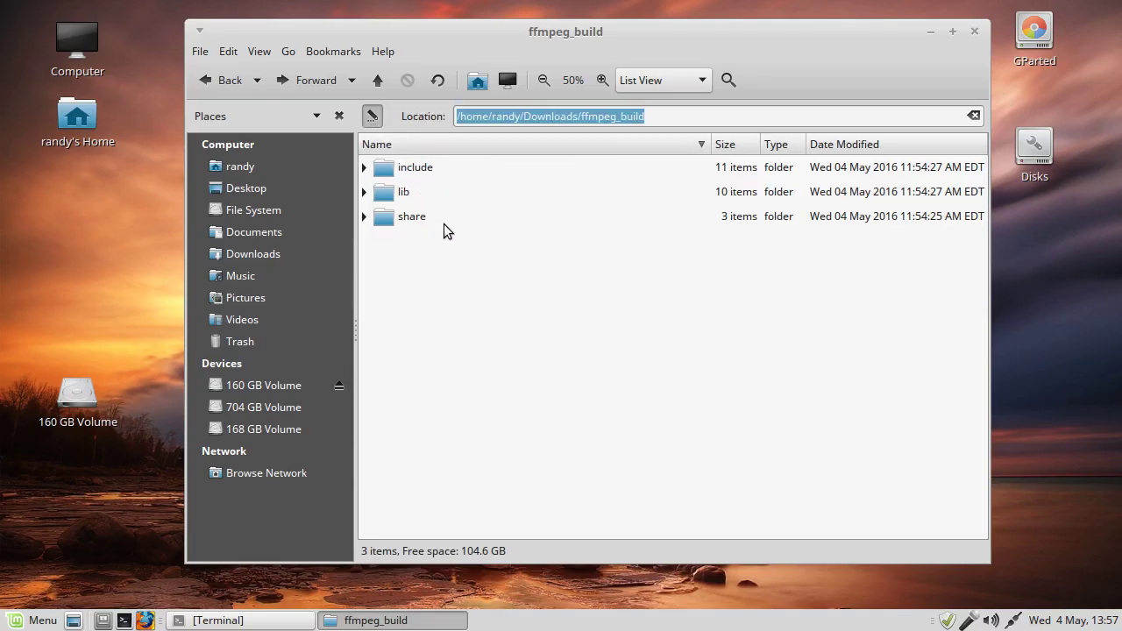
left_click(372, 118)
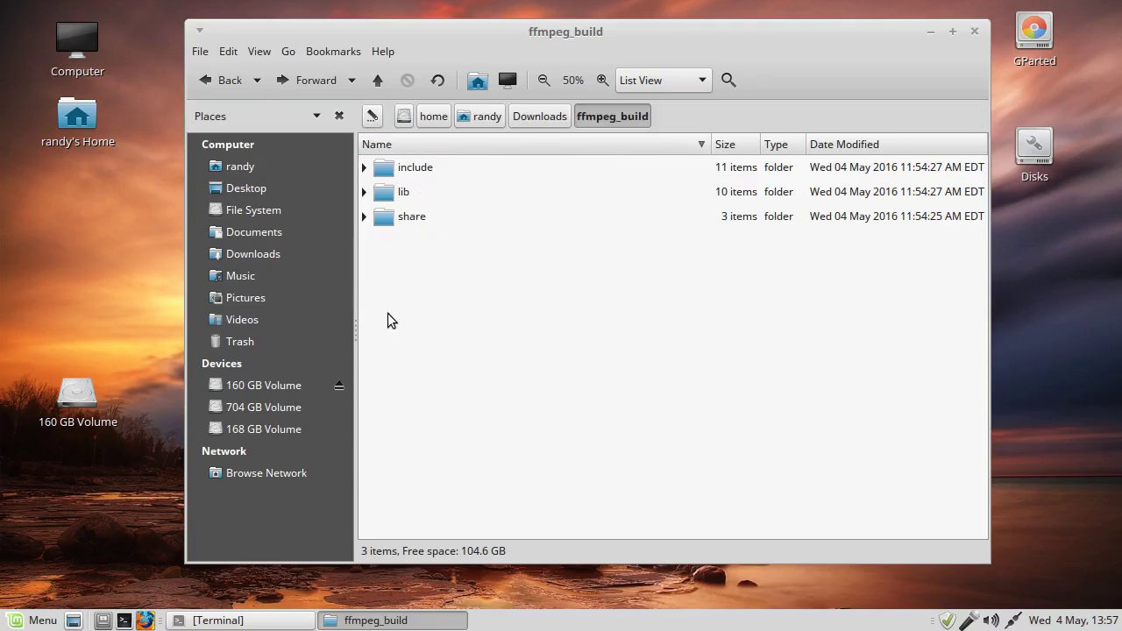
left_click(372, 119)
left_click(373, 119)
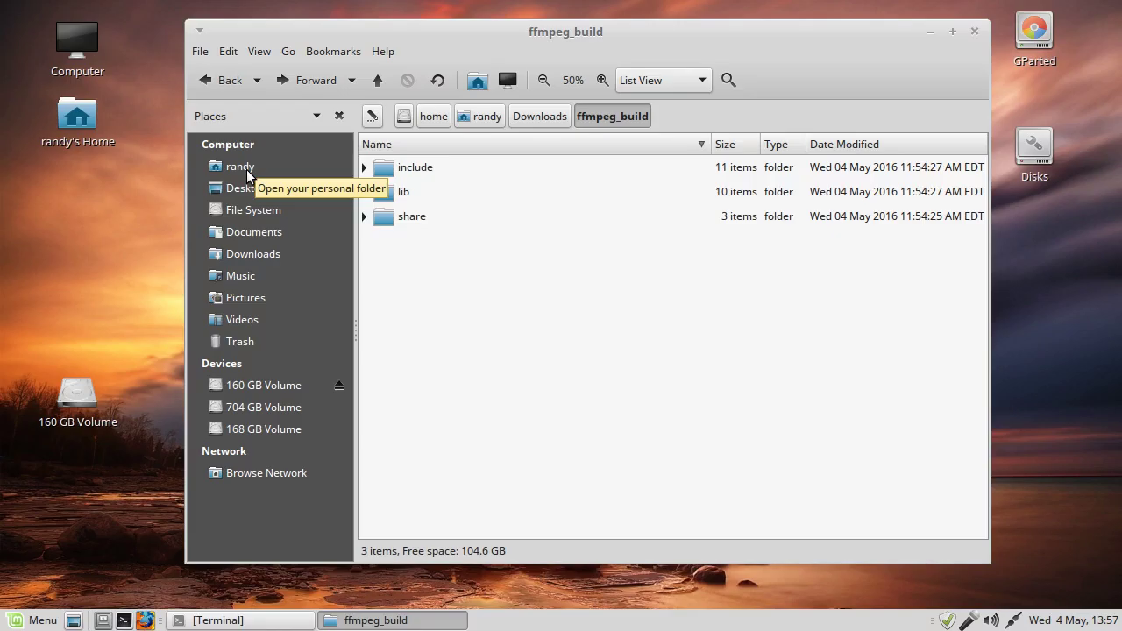
left_click(973, 32)
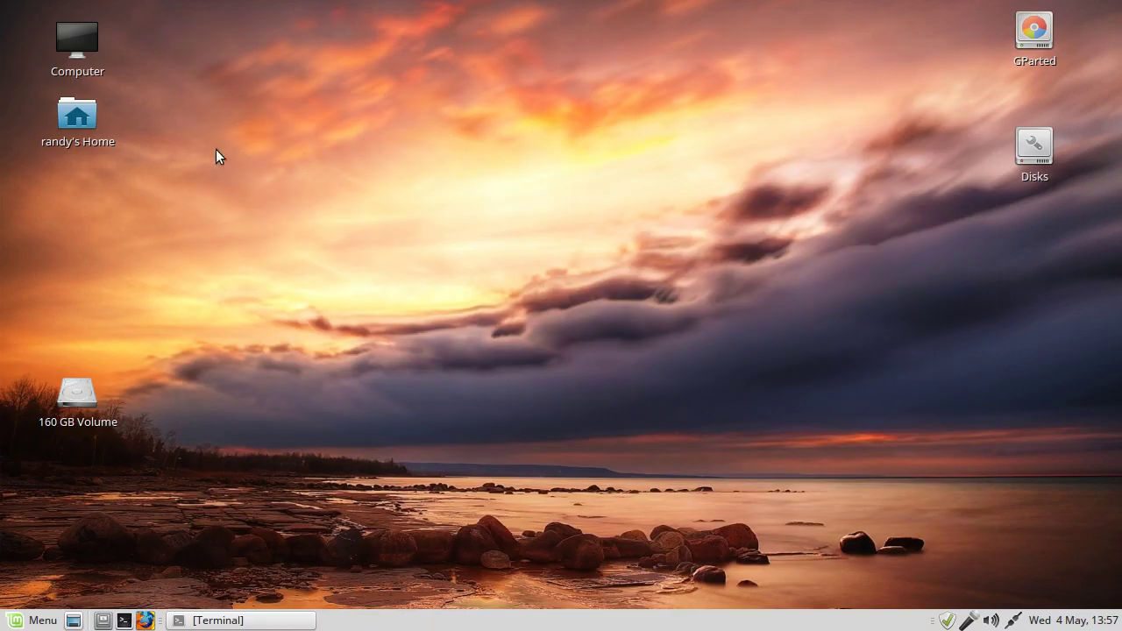
- Reopen the home folder from the desktop and go to the 160 GB Volume in it
double_click(103, 107)
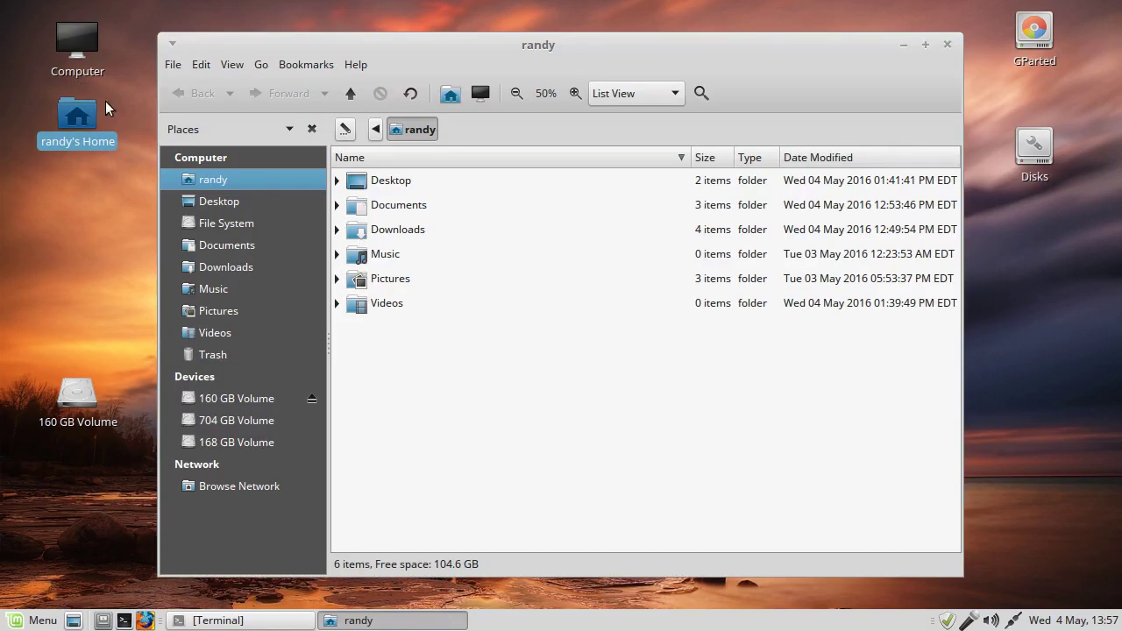
left_click(77, 396)
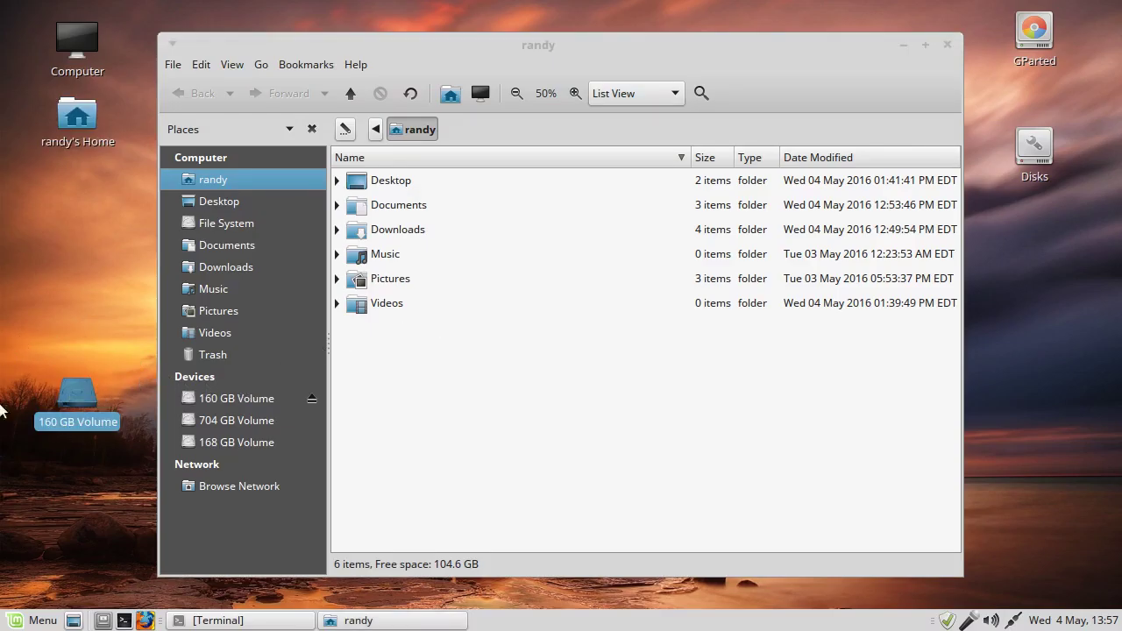
left_click(101, 316)
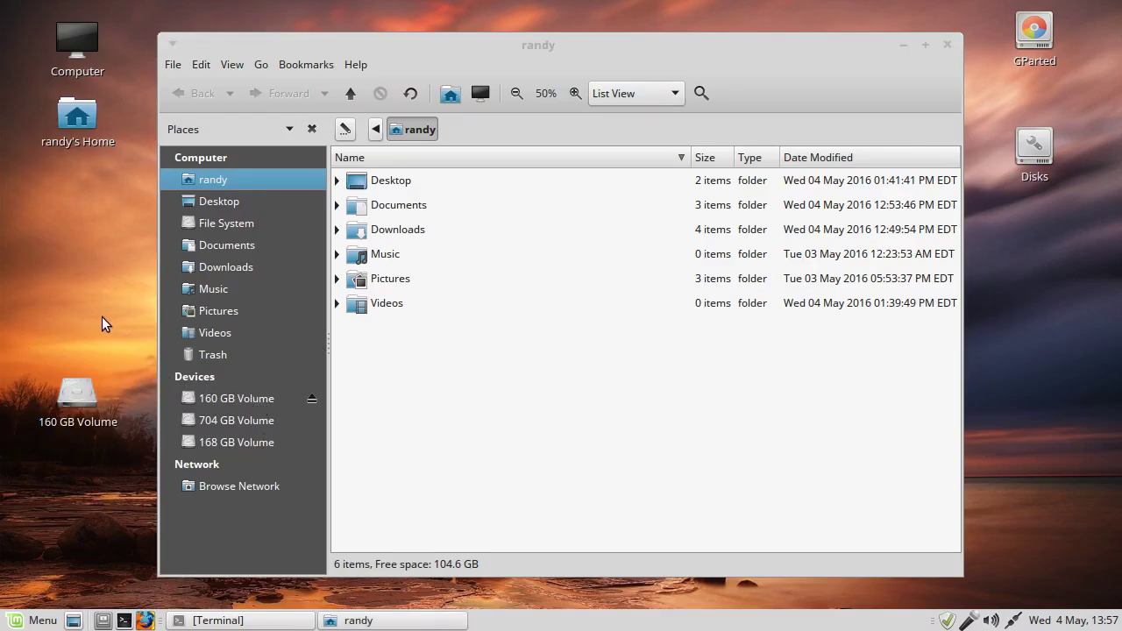
left_click(240, 400)
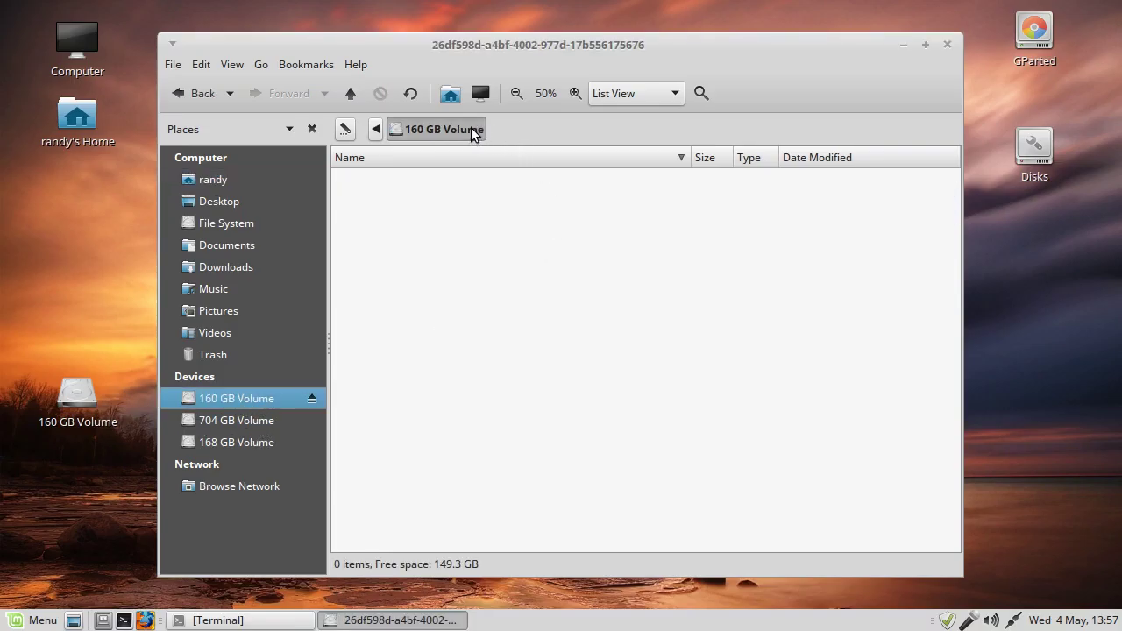
- View the File System root, check its location as a written path, and return to the 160 GB Volume
left_click(224, 224)
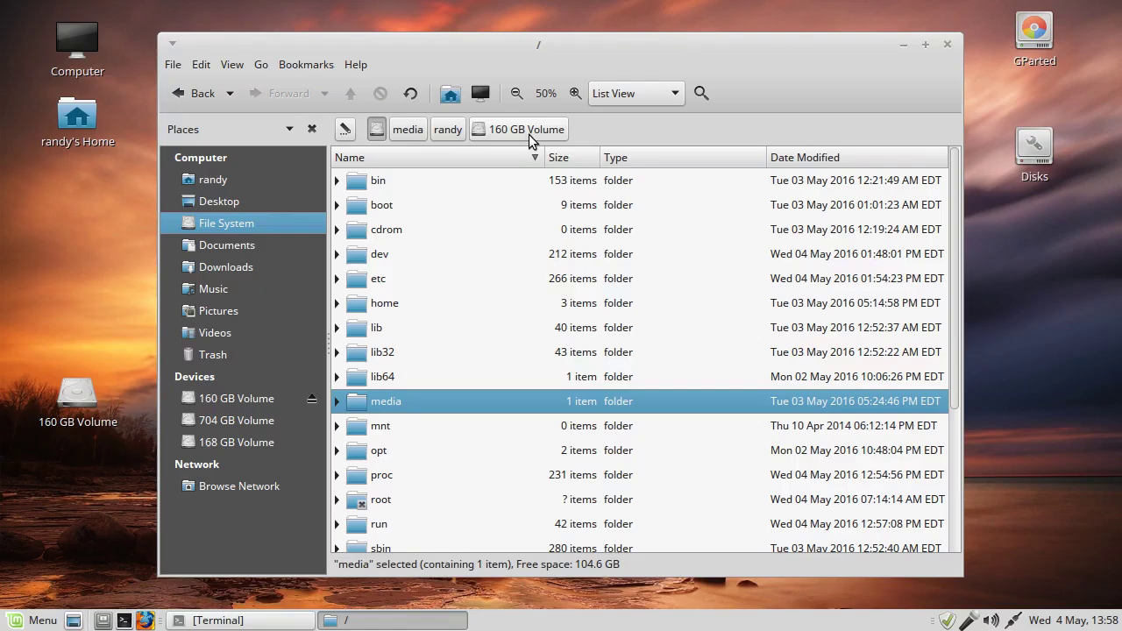
left_click(346, 129)
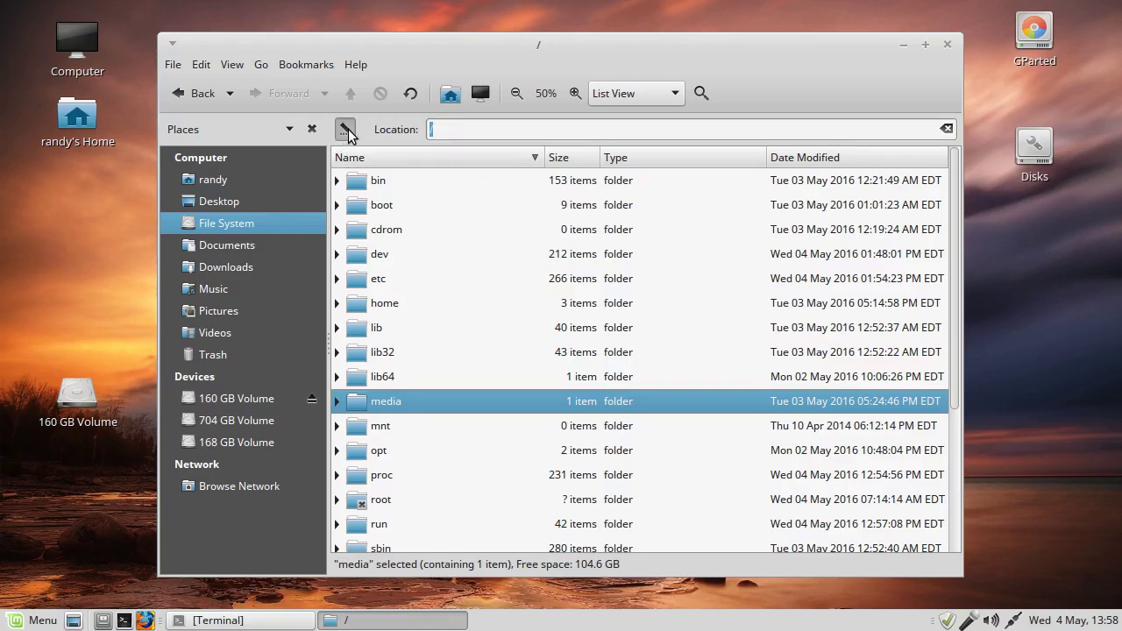
left_click(450, 130)
left_click(345, 129)
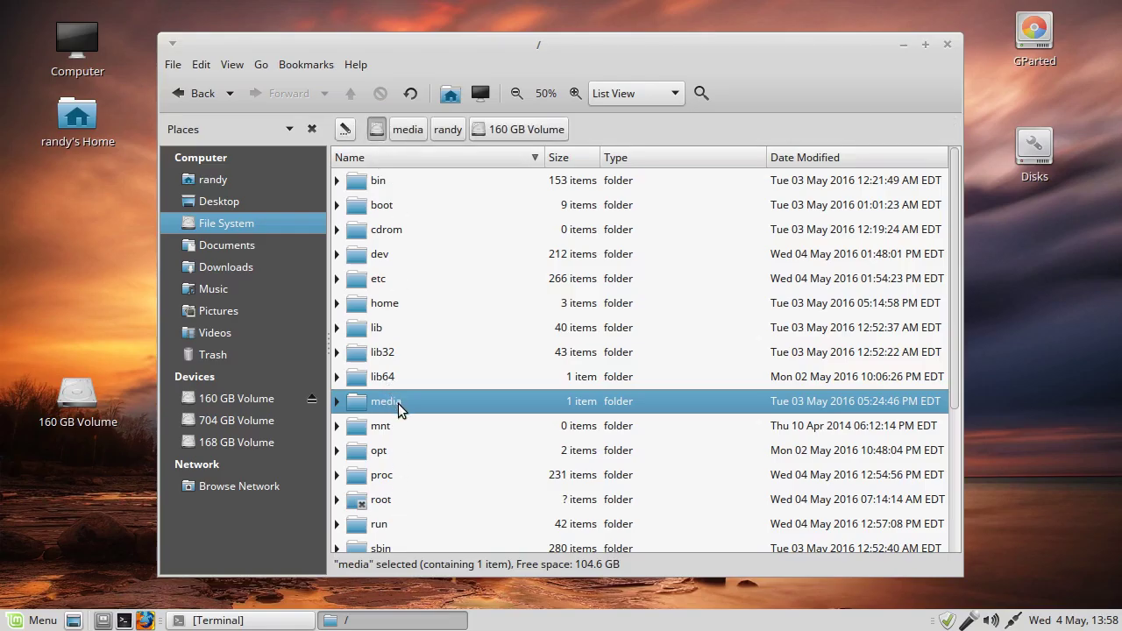
left_click(514, 136)
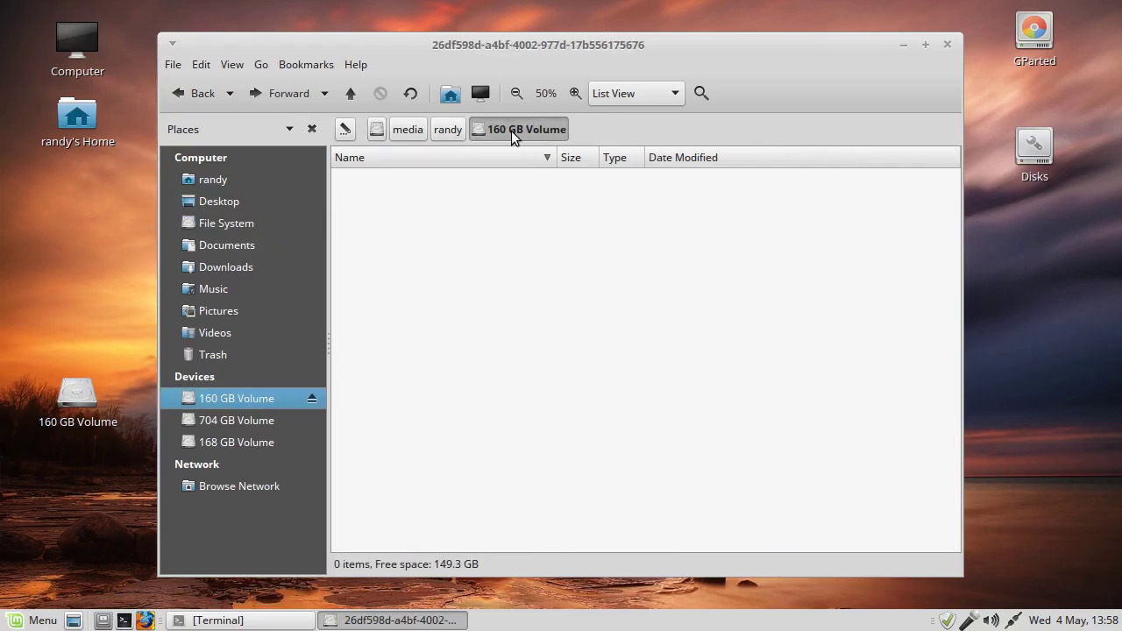
- Trace the 160 GB Volume's mount path through media and the user's folder, opening the volume's folder there
left_click(447, 131)
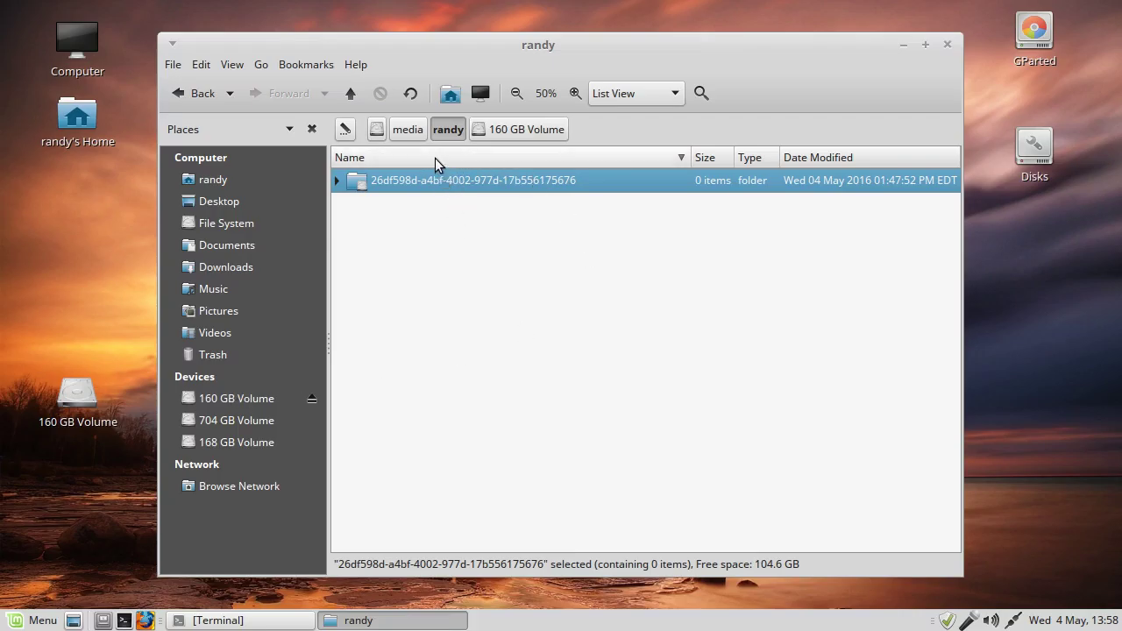
left_click(408, 130)
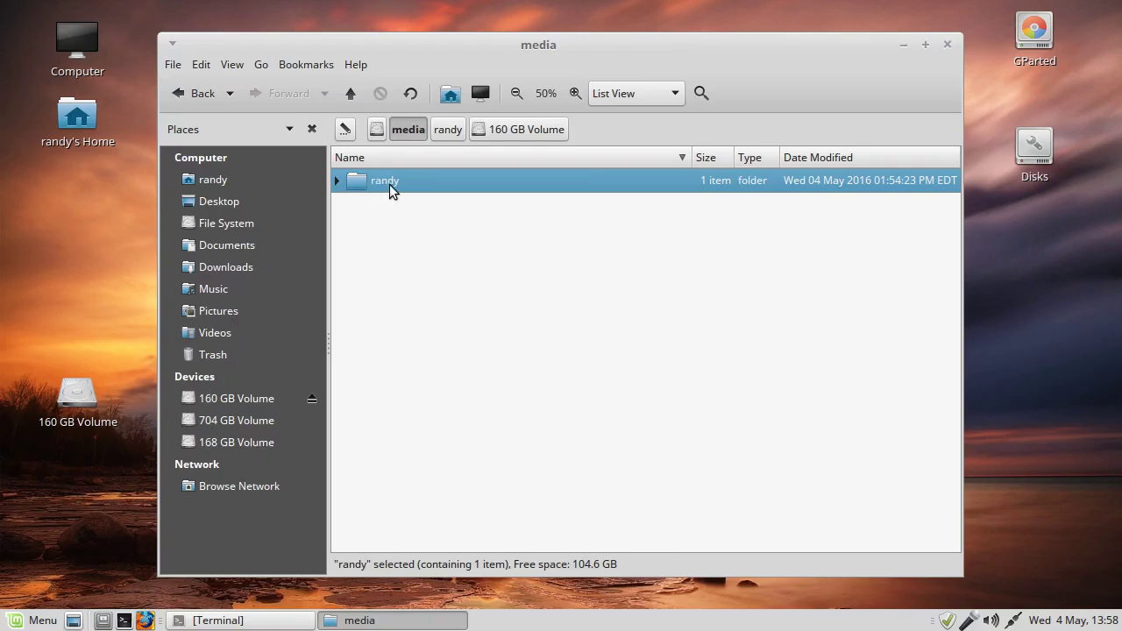
left_click(448, 130)
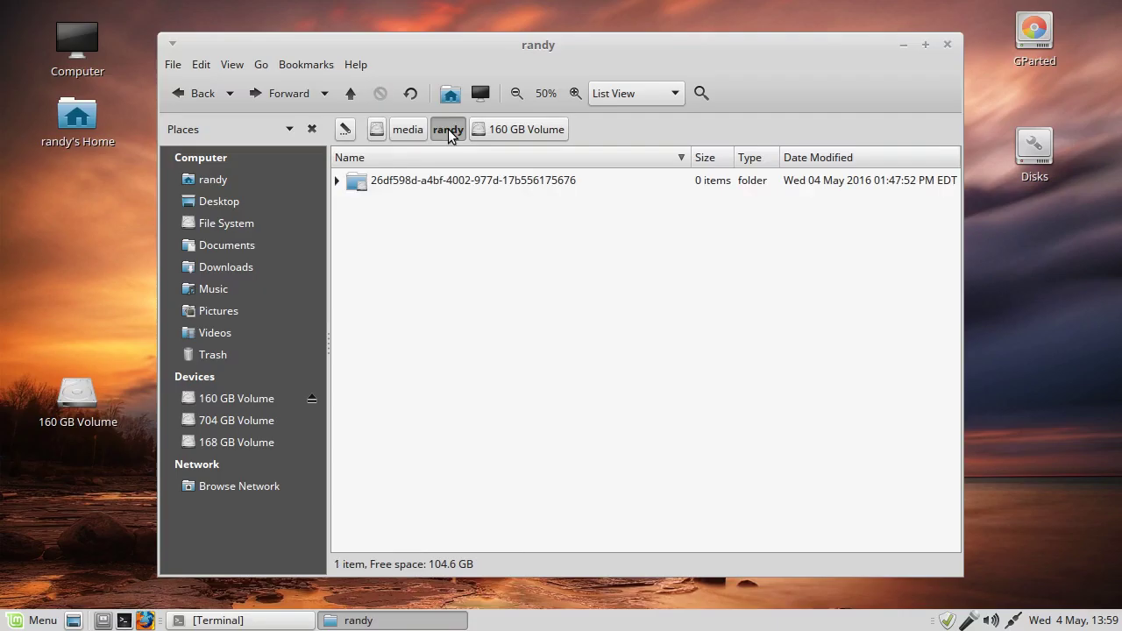
left_click(449, 178)
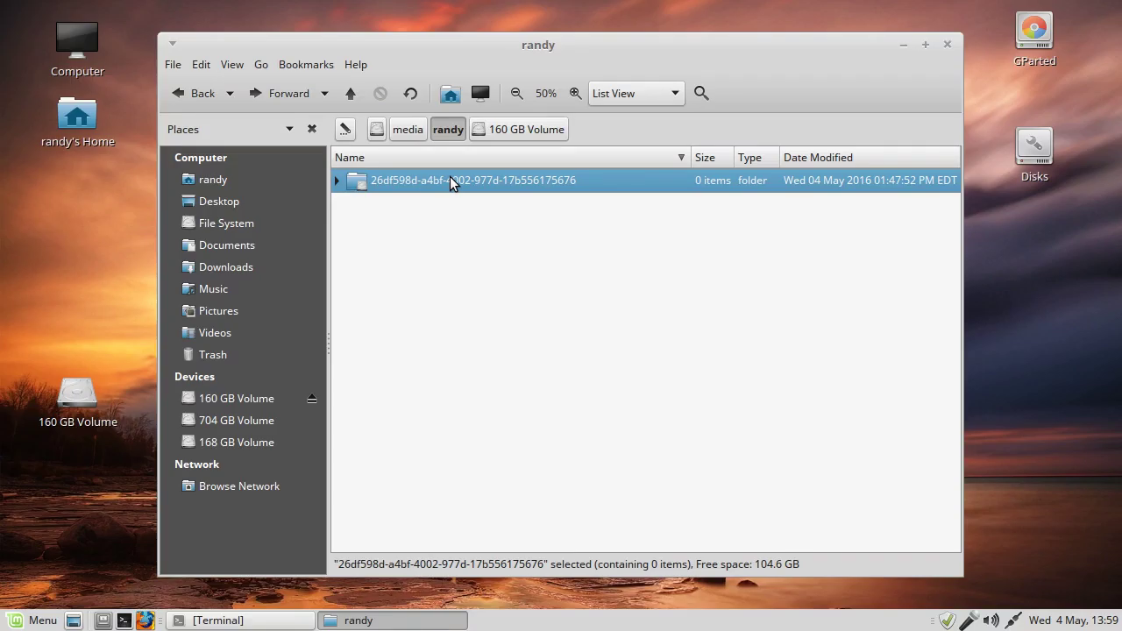
double_click(449, 178)
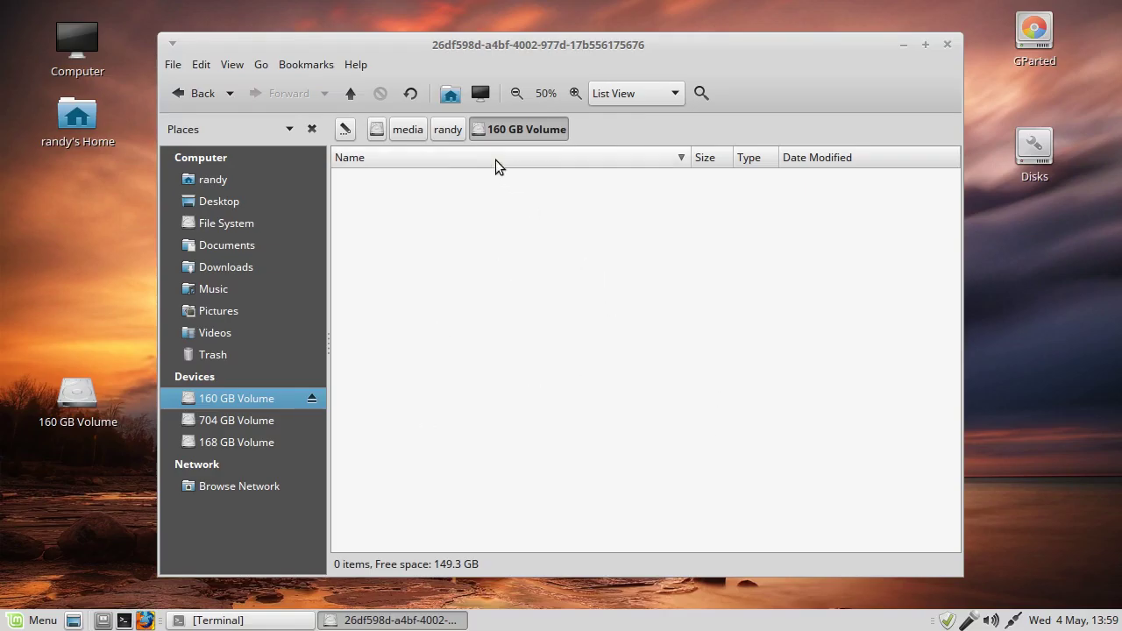
left_click(448, 131)
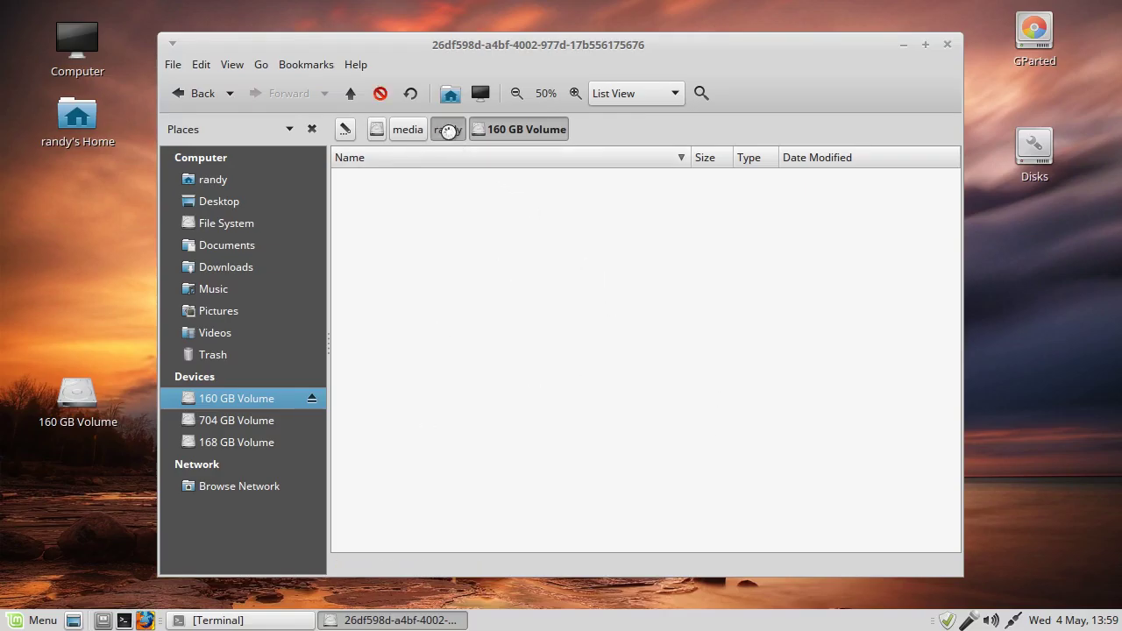
left_click(408, 130)
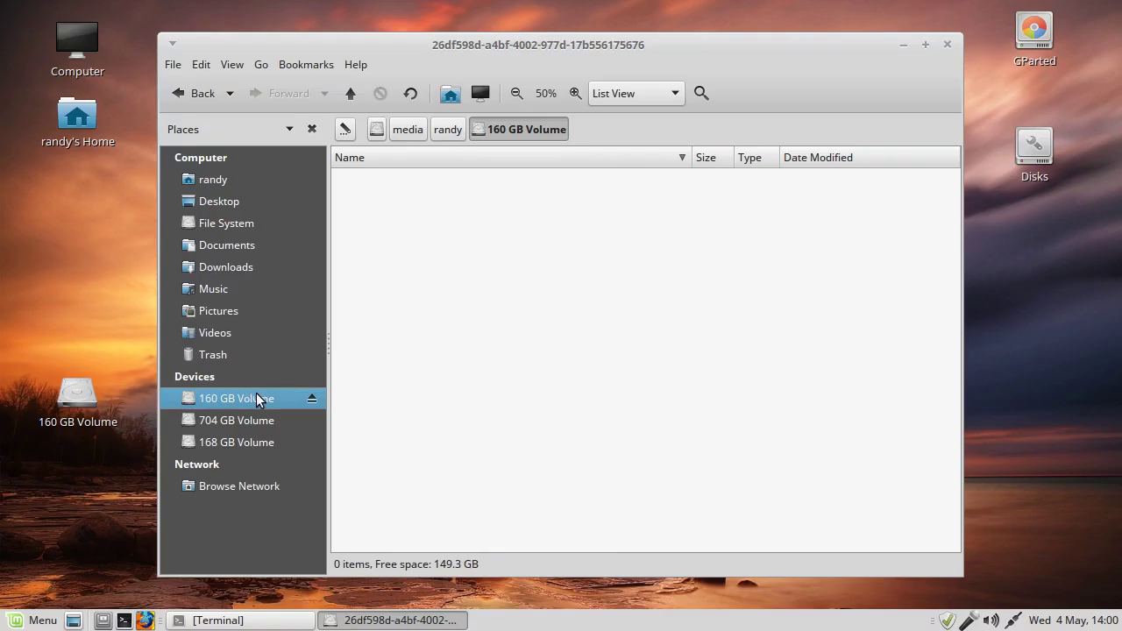
- Open the user's folder inside the File System's media folder as administrator, entering the account password to authorize it
left_click(225, 222)
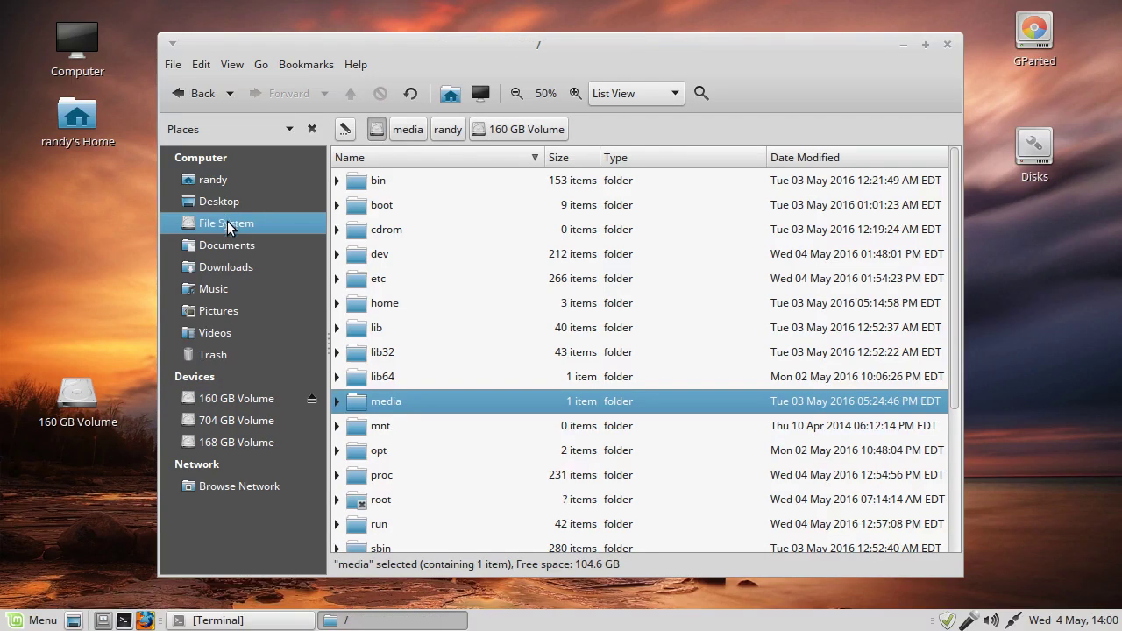
double_click(394, 405)
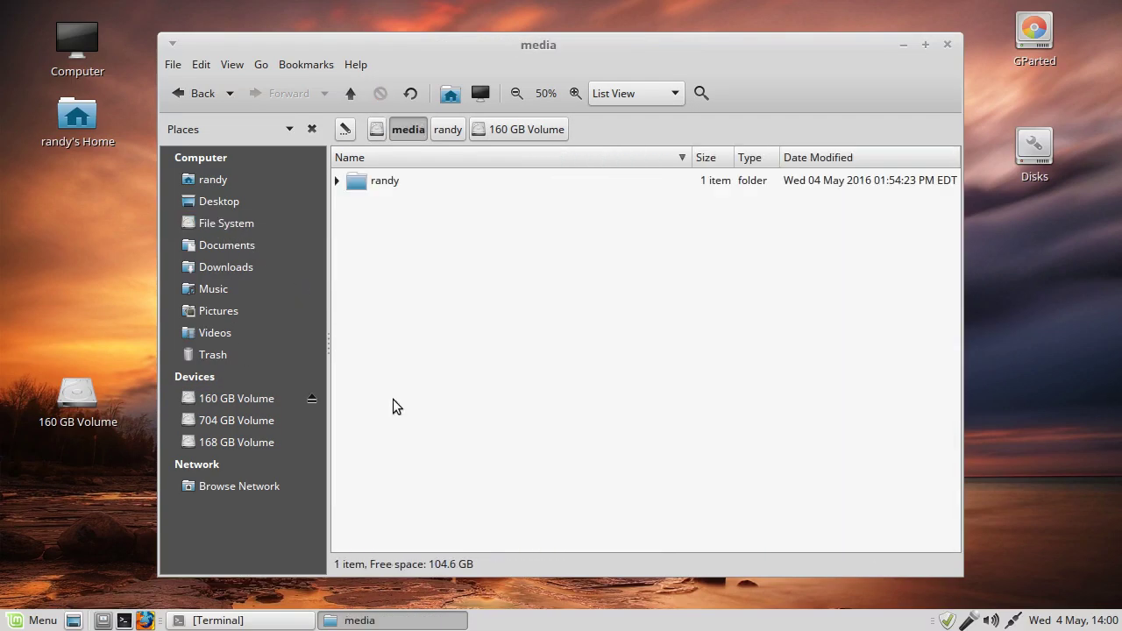
right_click(383, 180)
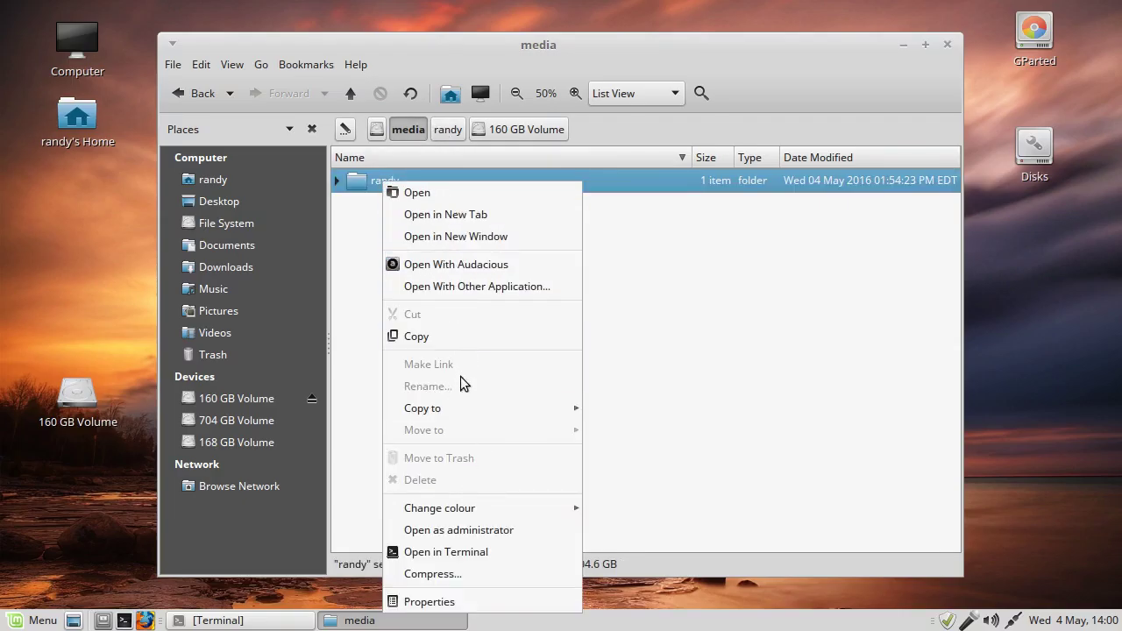
left_click(487, 532)
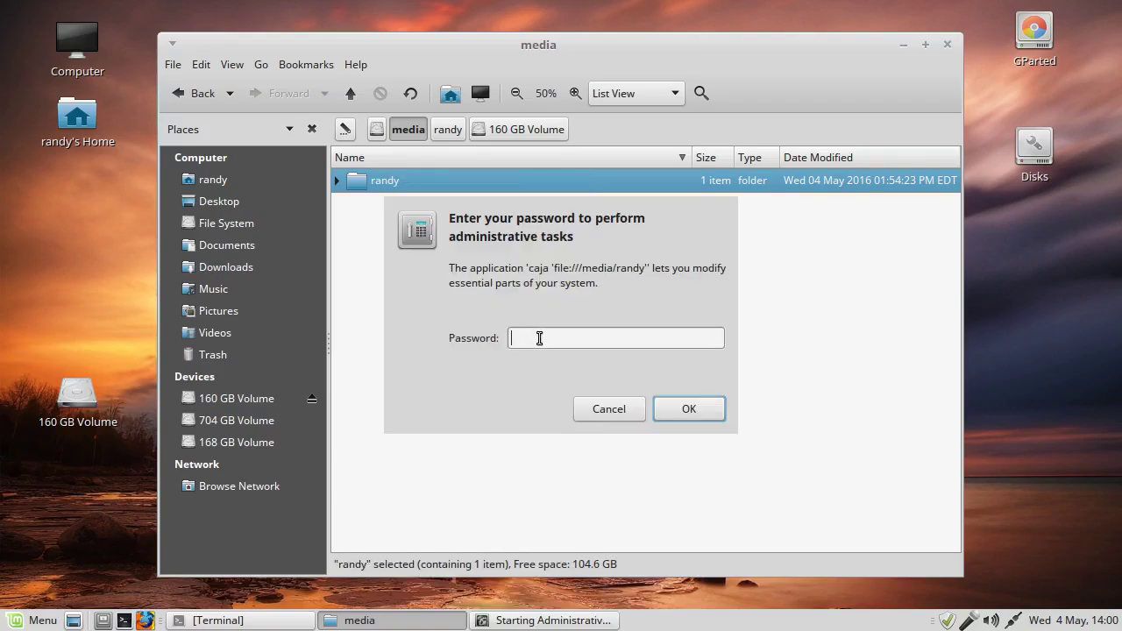
key("Return")
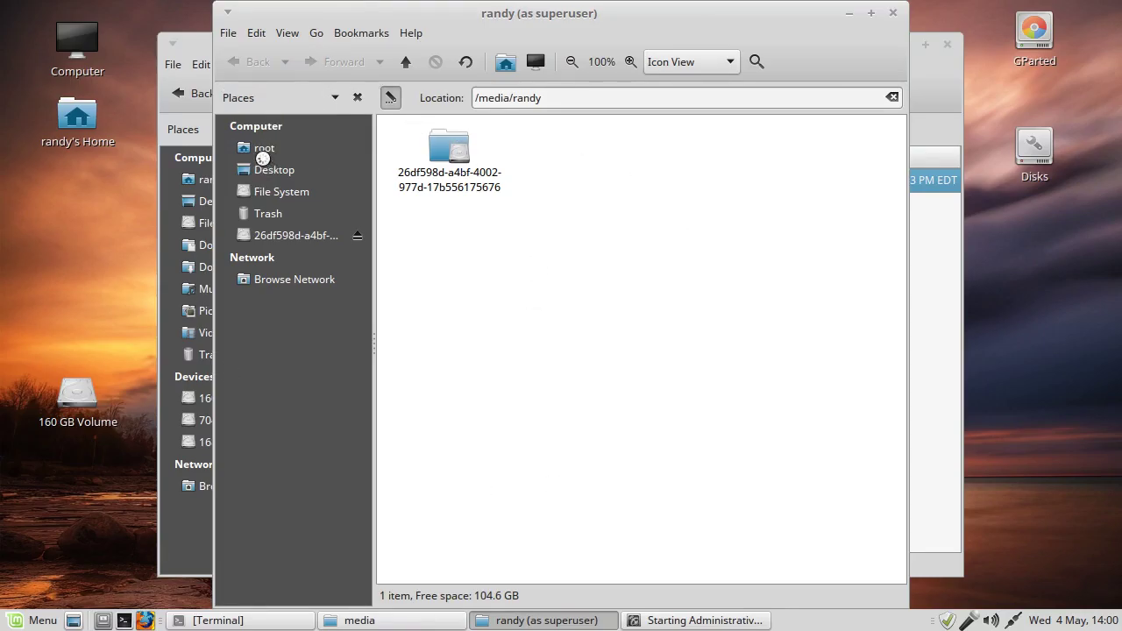
- Move the superuser file window aside and close the ordinary media window behind it
left_click_drag(538, 11, 750, 10)
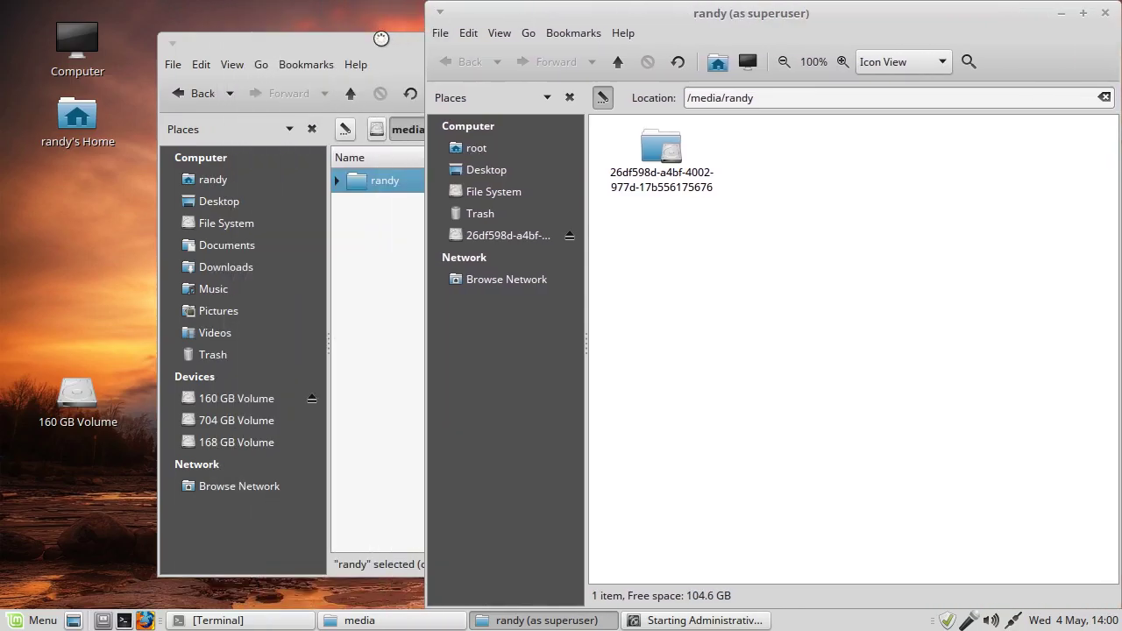
left_click_drag(381, 37, 276, 22)
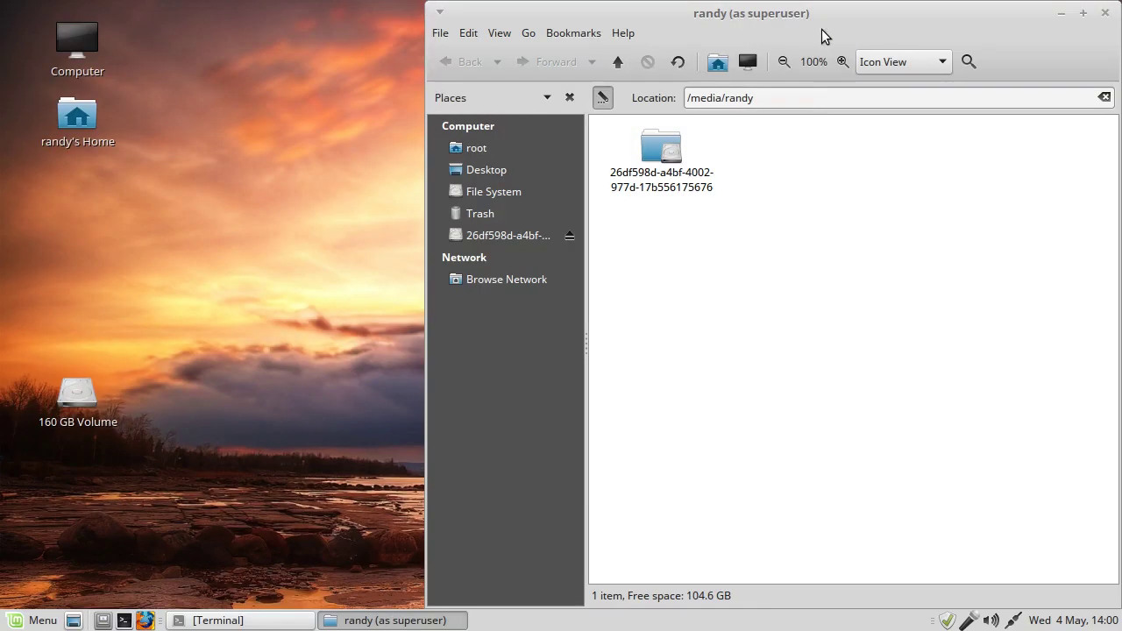
left_click(841, 29)
- Open an ordinary home folder window beside the superuser window to compare the two, and close it again
double_click(77, 118)
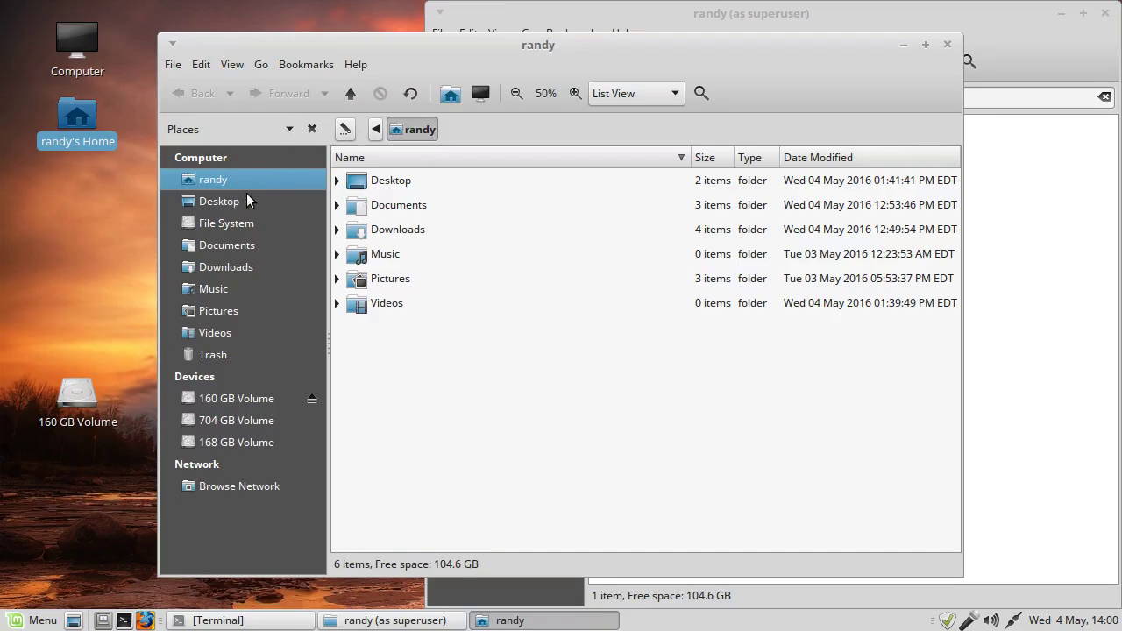
left_click_drag(815, 39, 679, 71)
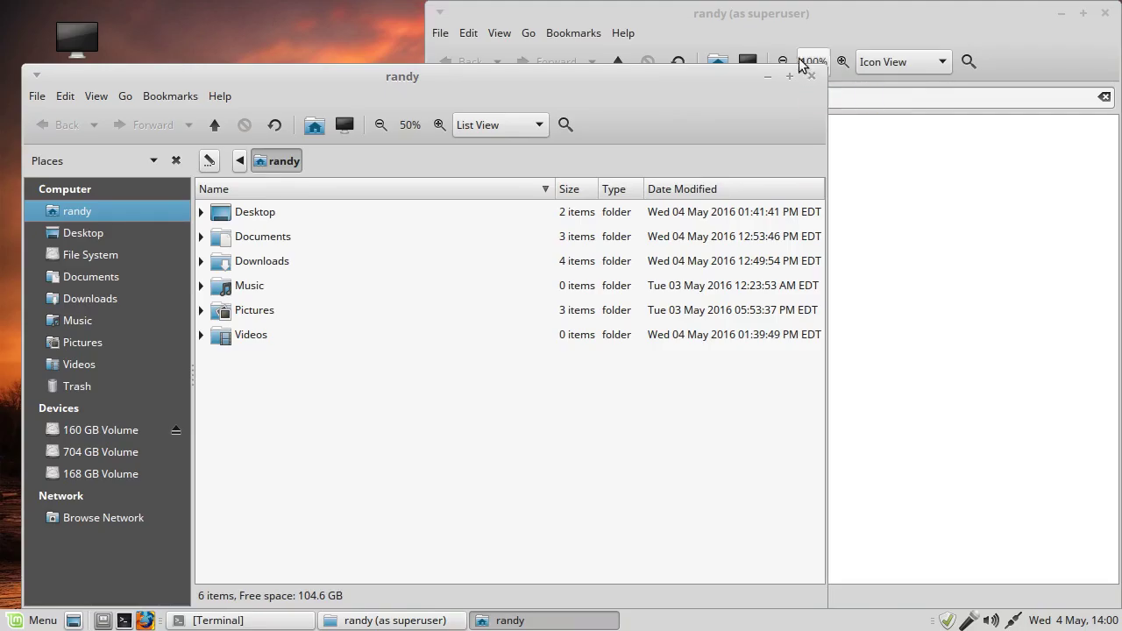
left_click(712, 17)
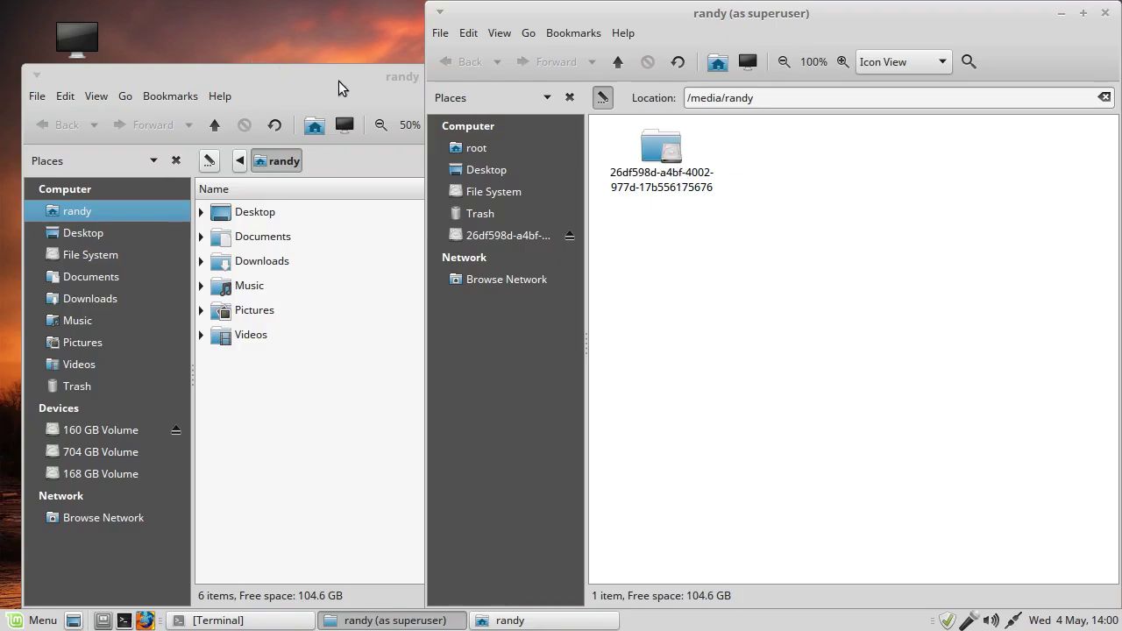
left_click_drag(338, 80, 332, 81)
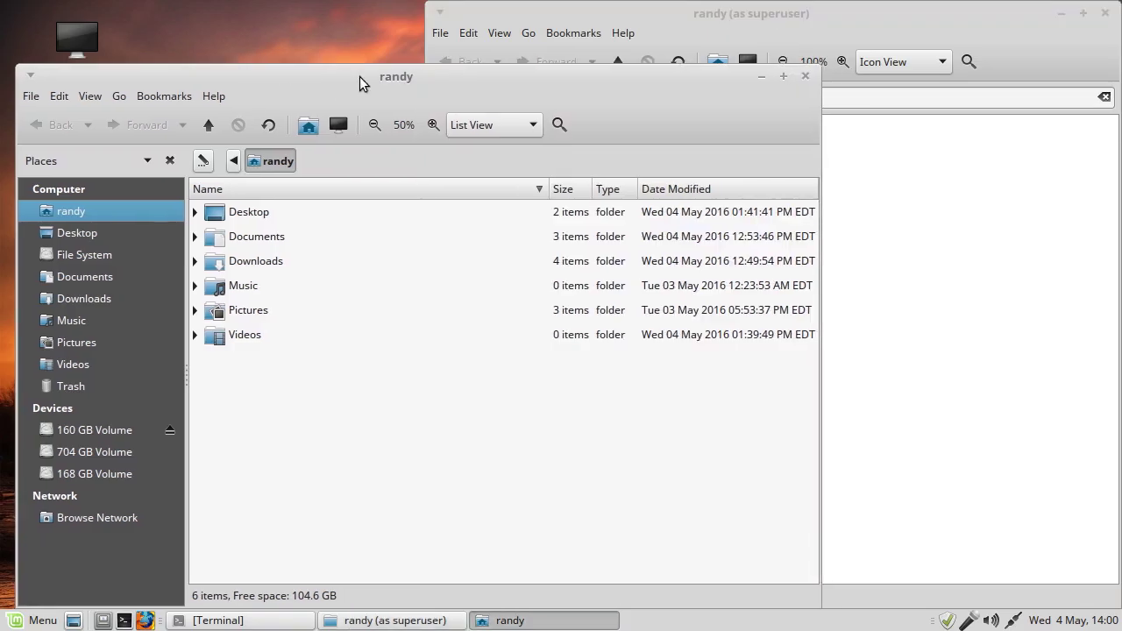
left_click(805, 77)
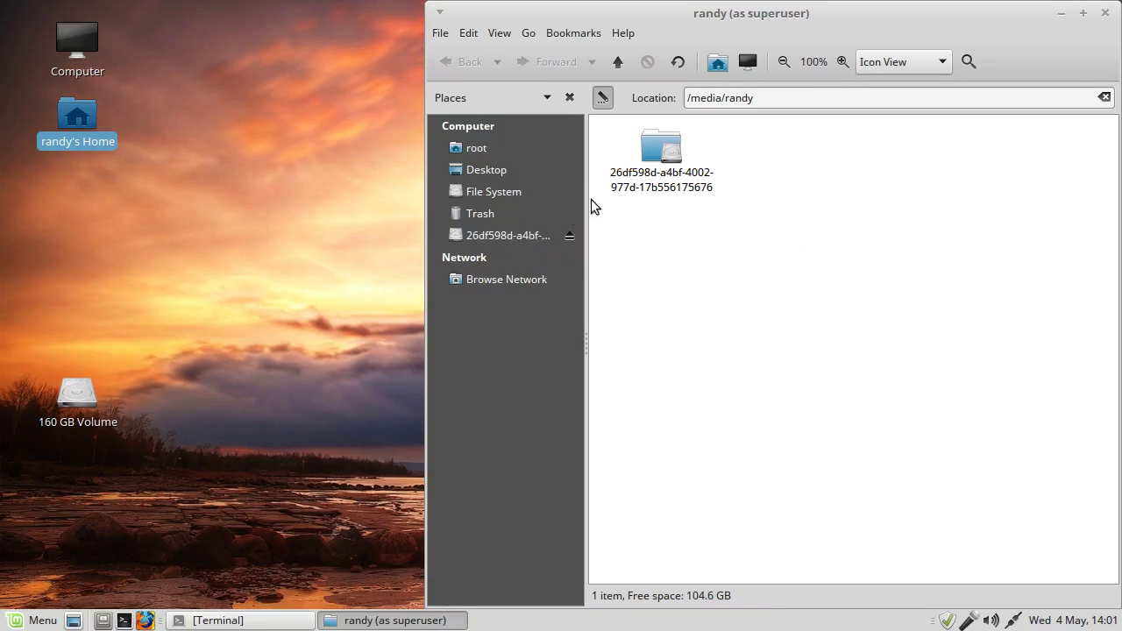
- Open the properties of the mounted volume's folder in the superuser window and display its permissions
right_click(664, 158)
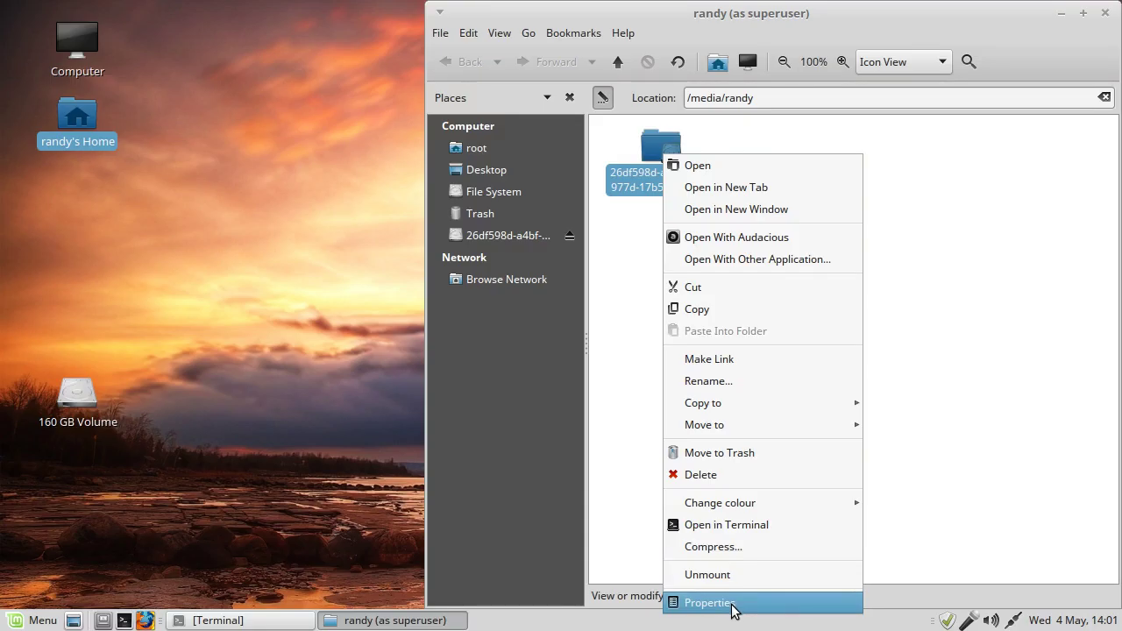
left_click(1004, 298)
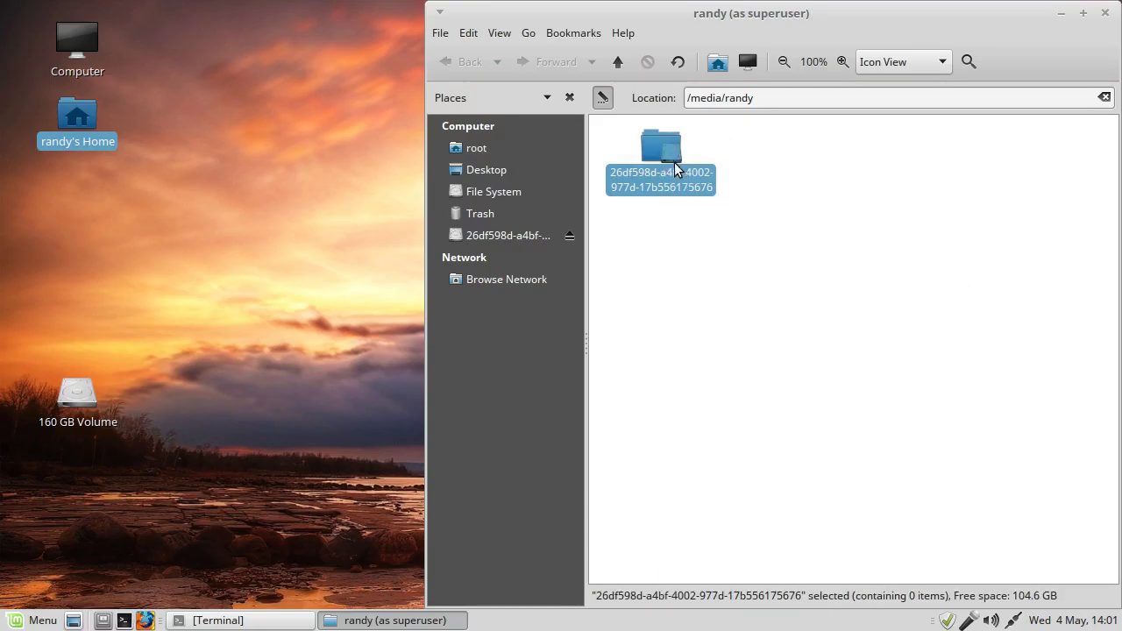
left_click(678, 268)
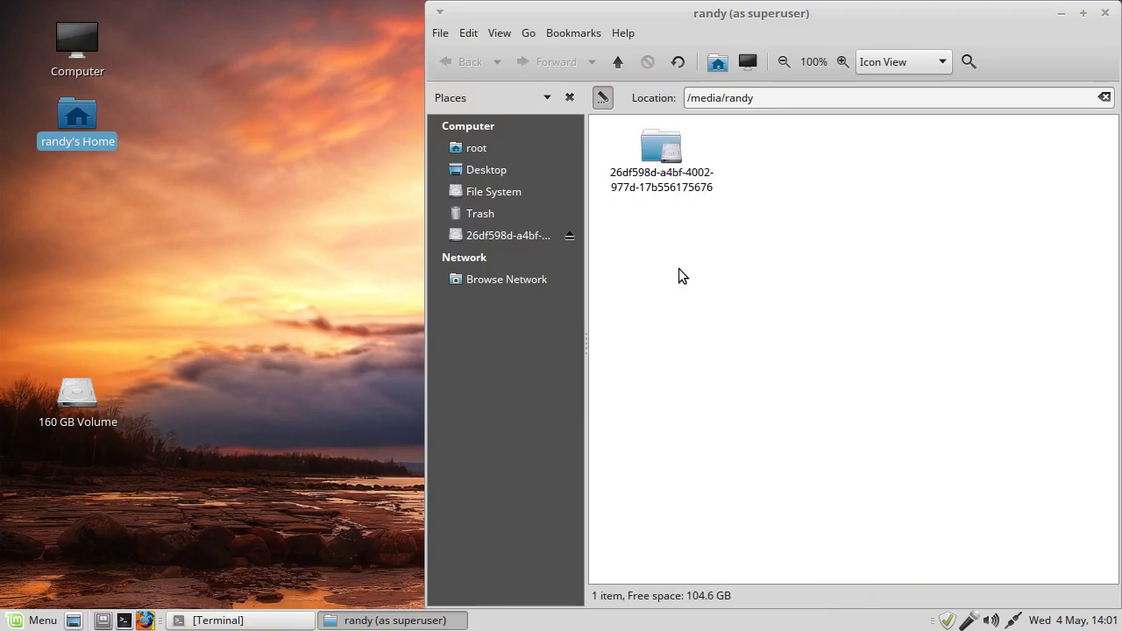
right_click(681, 176)
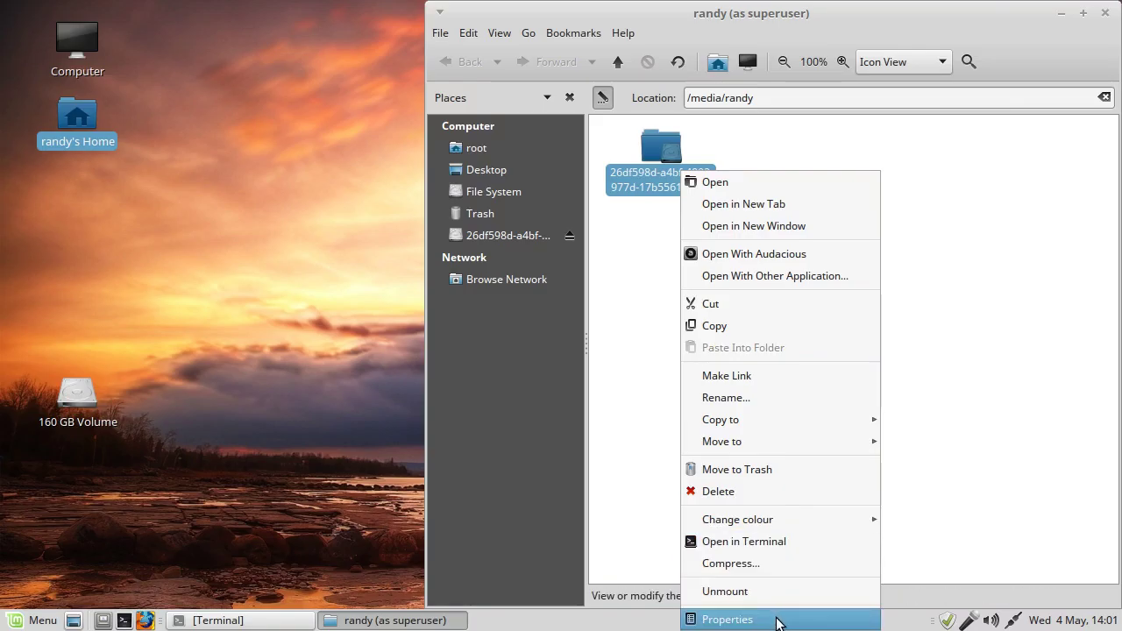
left_click(727, 619)
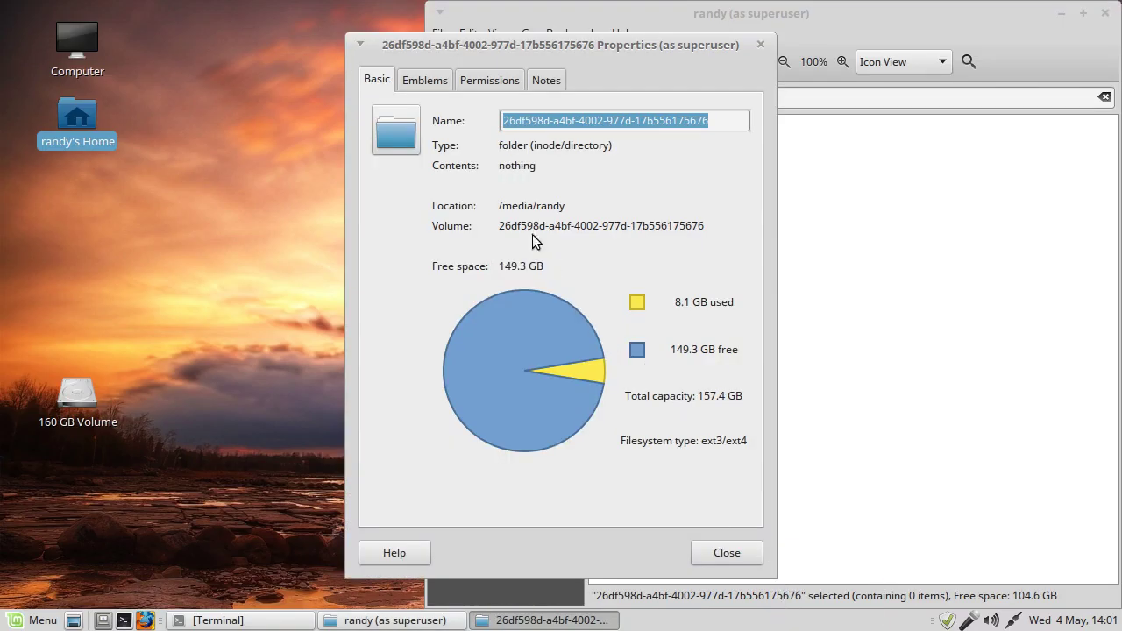
left_click(489, 81)
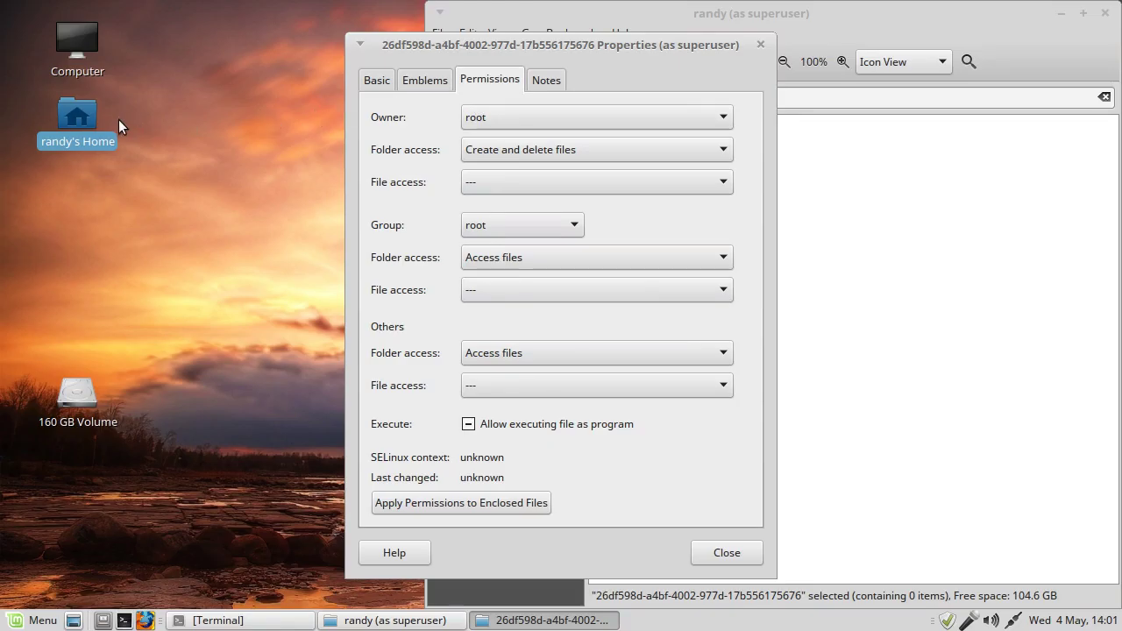
- Open the 160 GB Volume in an ordinary home folder window and look over the actions offered for it
double_click(85, 116)
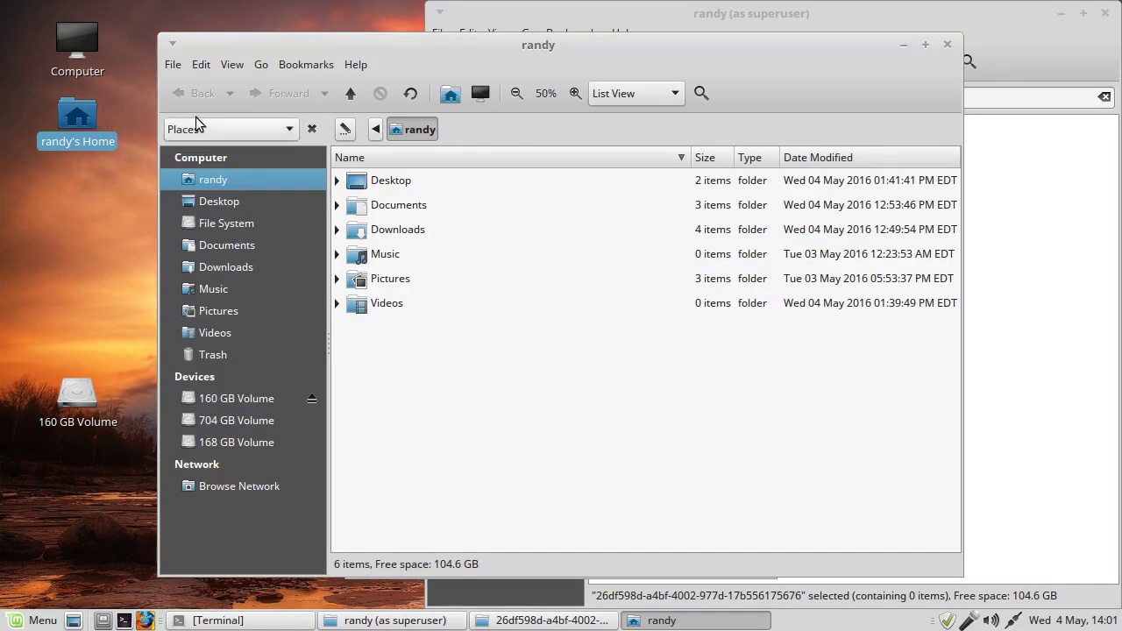
left_click(230, 400)
right_click(240, 399)
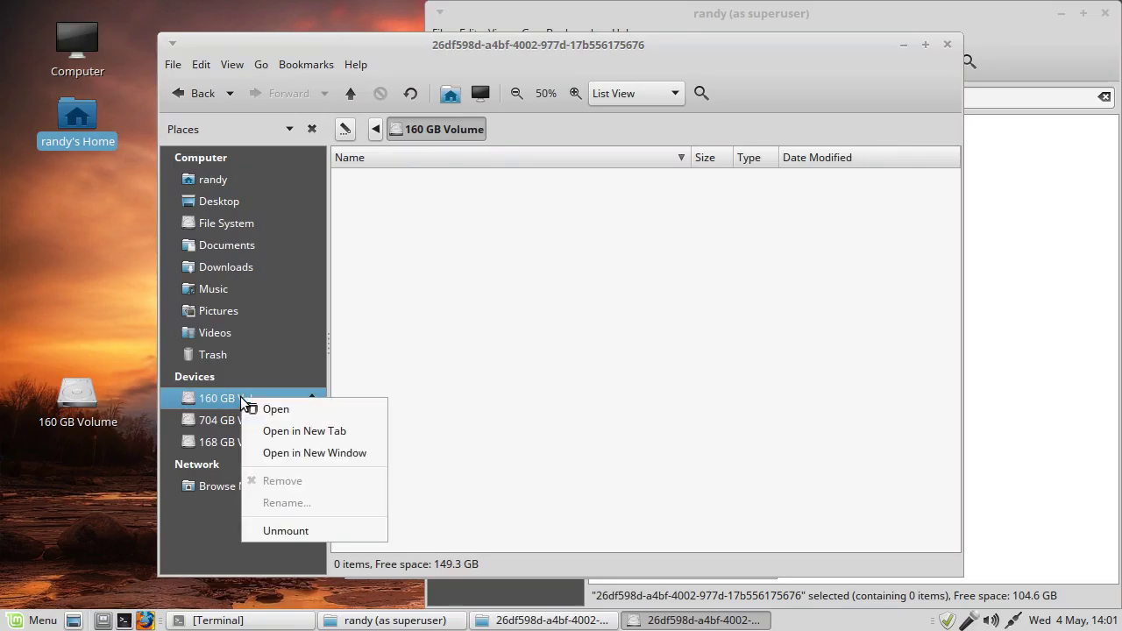
left_click(438, 126)
right_click(438, 124)
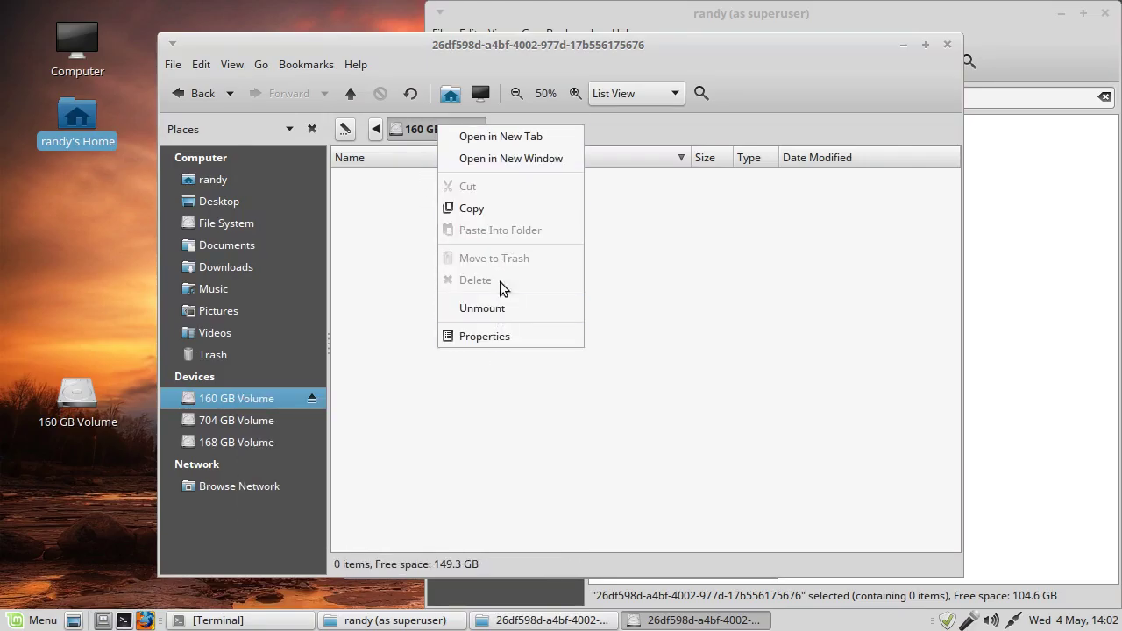
left_click(373, 307)
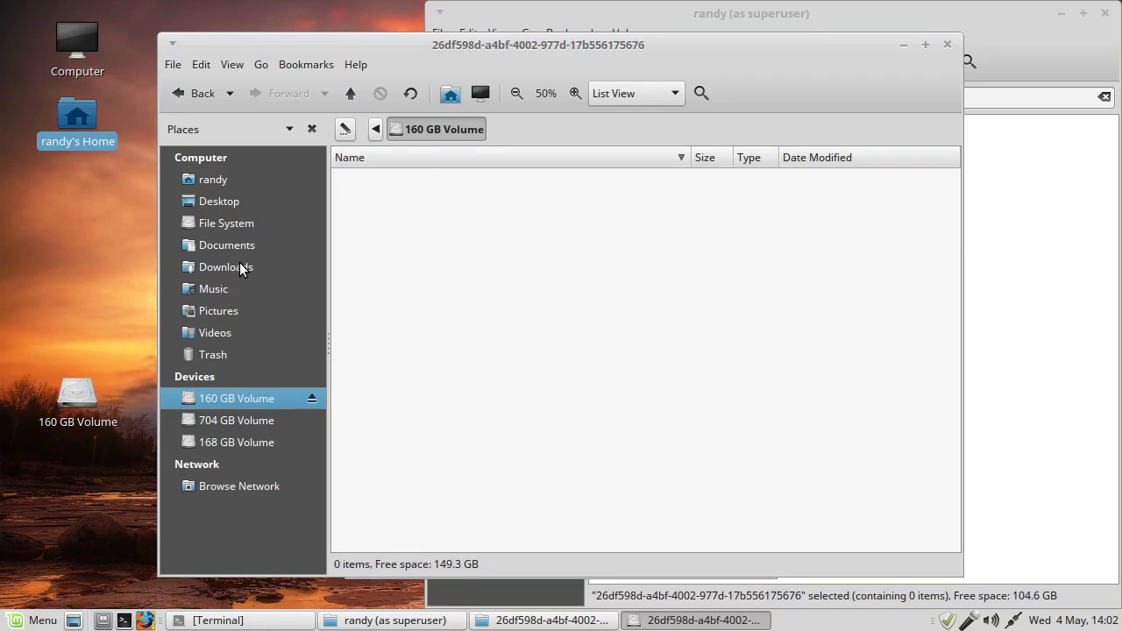
- Examine the volume folder's permissions without administrator rights, reaching it through File System and the user's media folder, and close that ordinary window
left_click(241, 222)
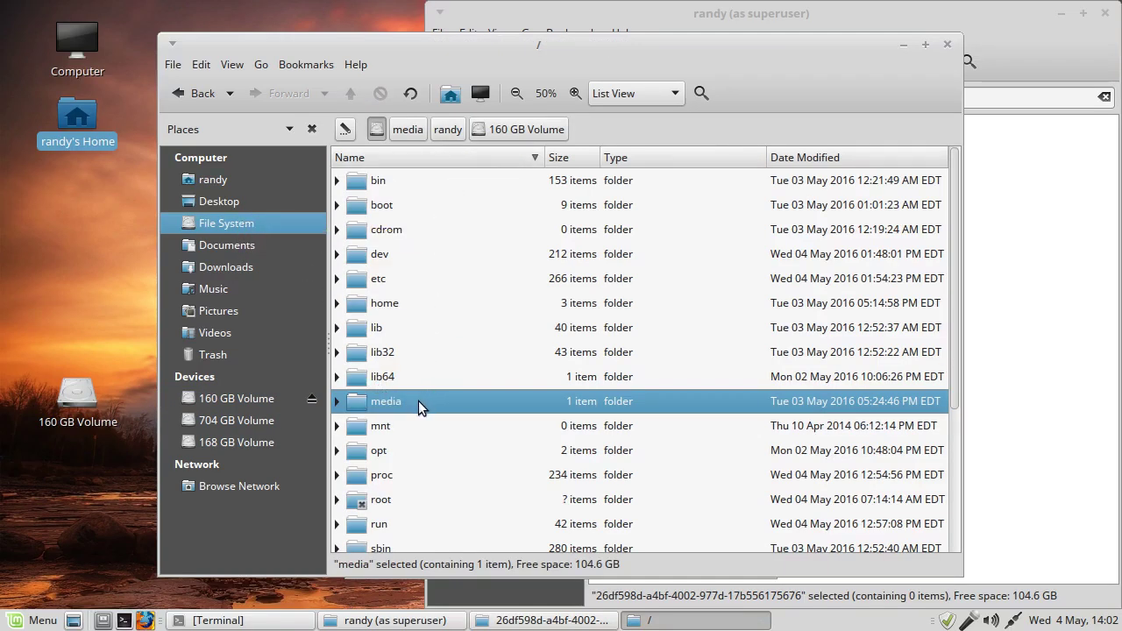
left_click(449, 128)
left_click(449, 181)
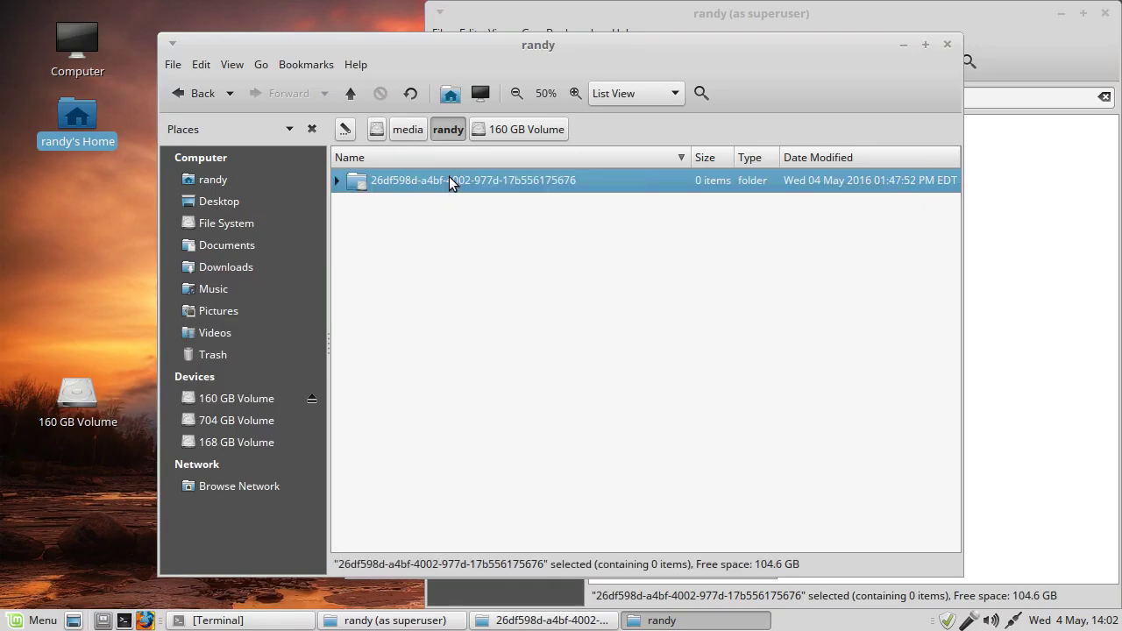
right_click(450, 181)
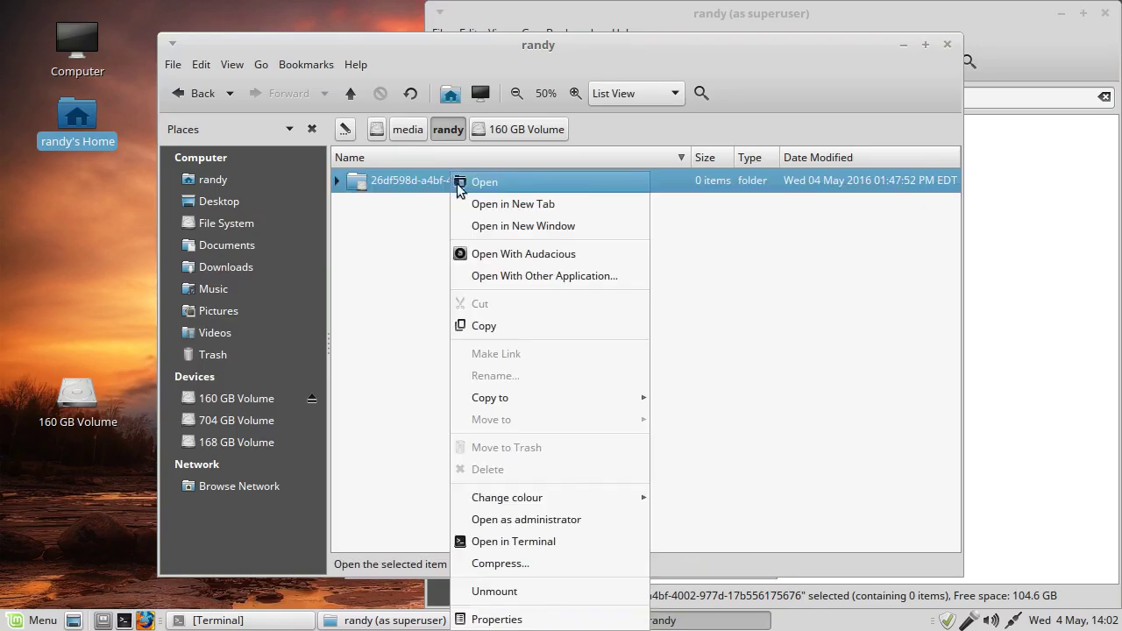
left_click(539, 617)
left_click(496, 109)
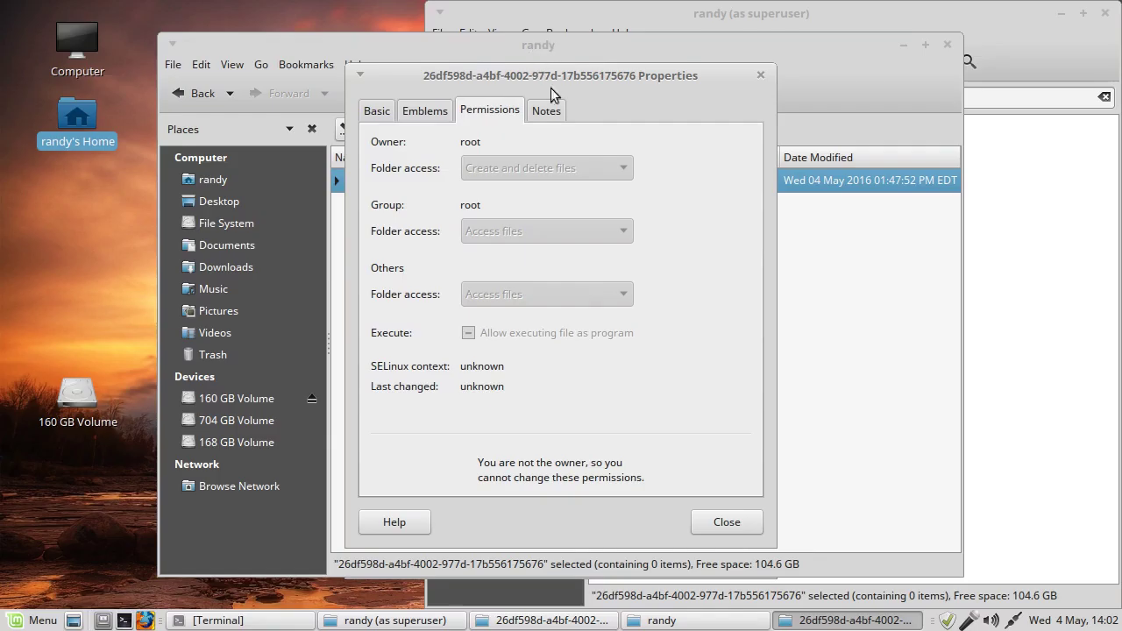
left_click(745, 526)
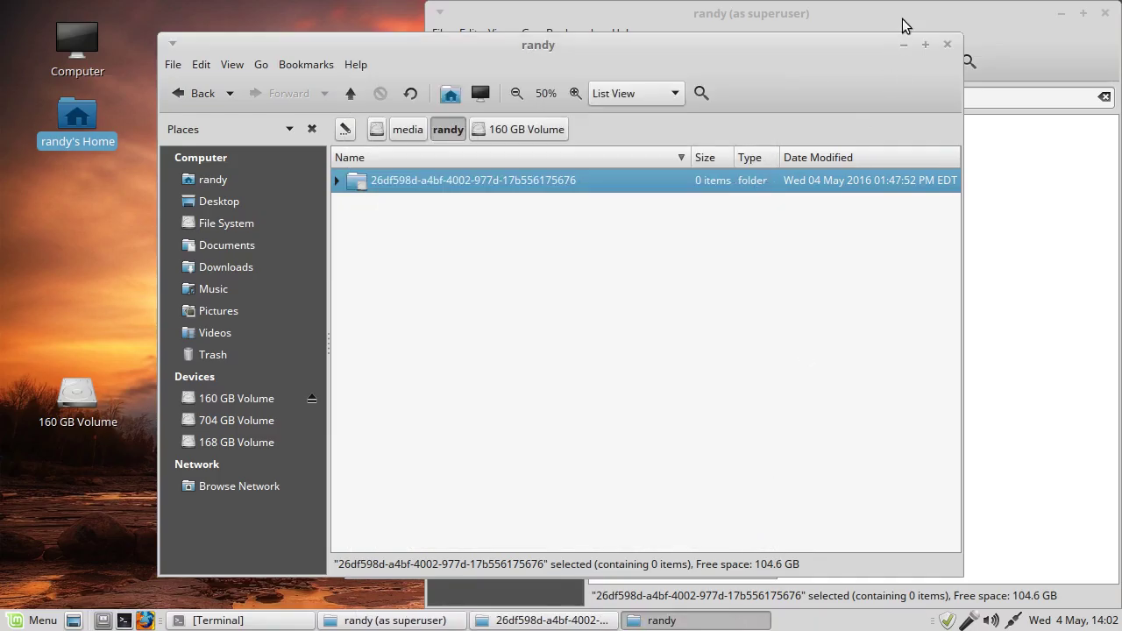
left_click(949, 44)
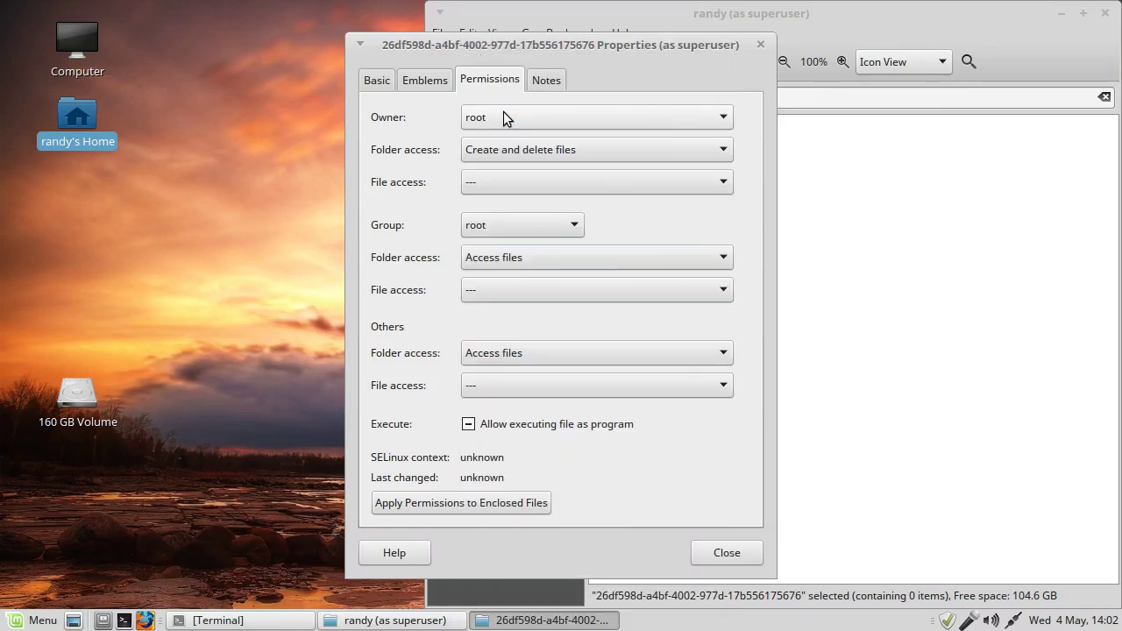
- Set the volume folder's owner and group to the user's own account, and close the properties and superuser windows
left_click(503, 117)
left_click(498, 94)
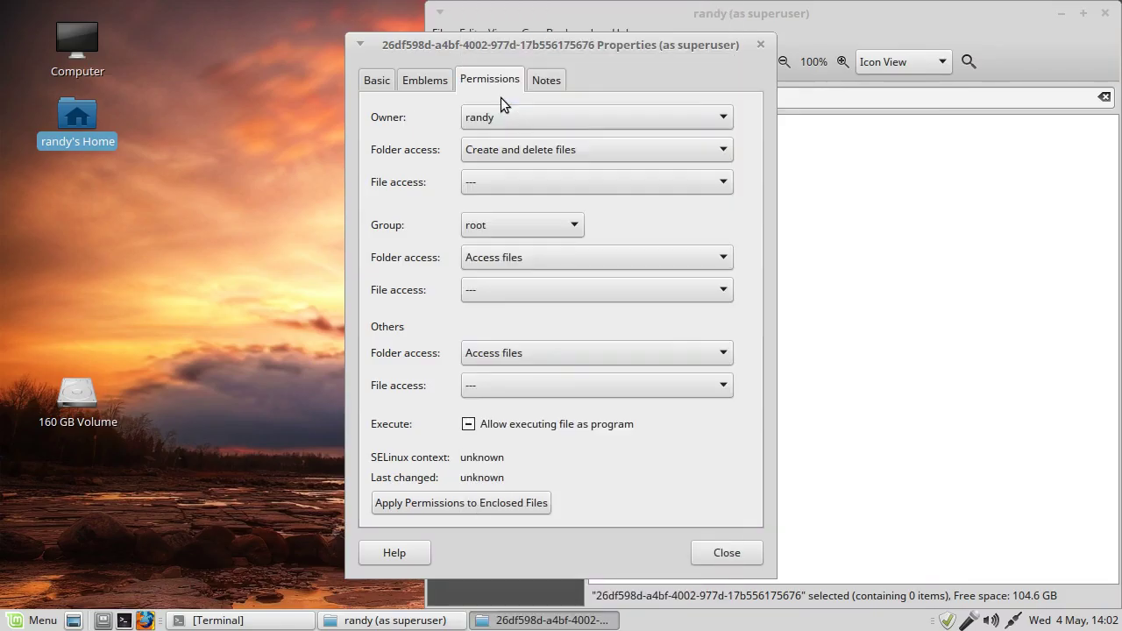
left_click(572, 227)
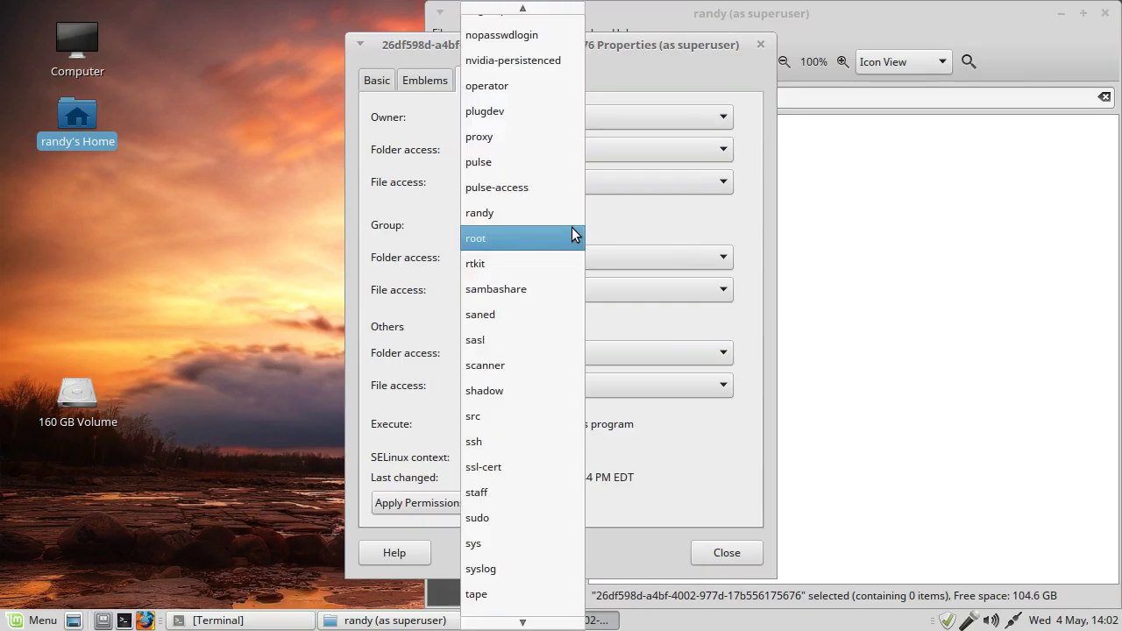
left_click(536, 213)
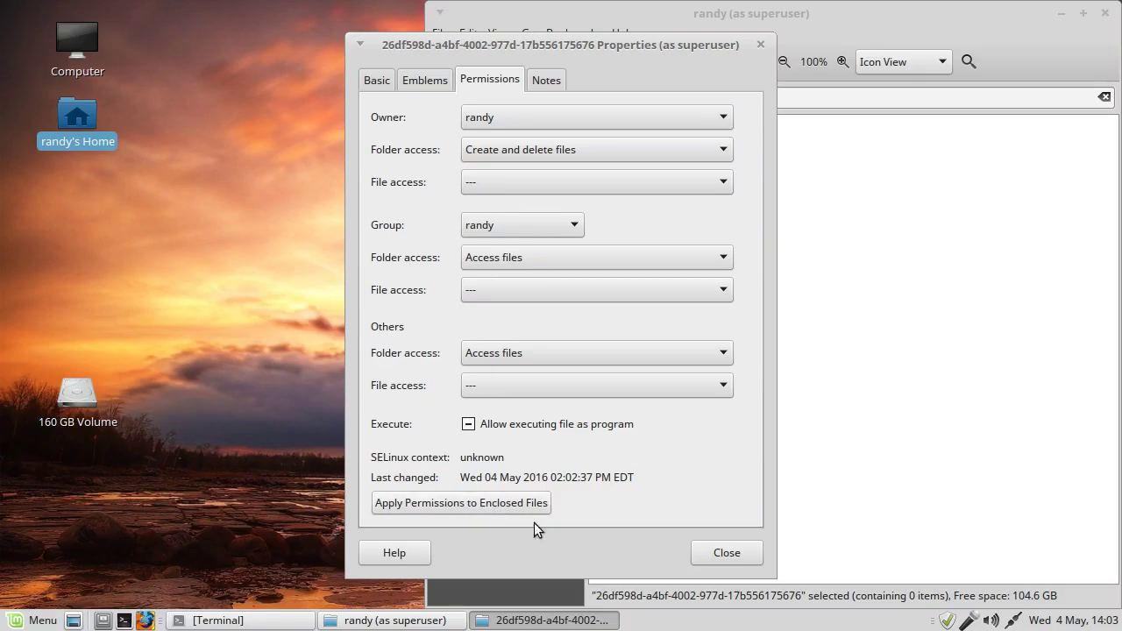
left_click(733, 552)
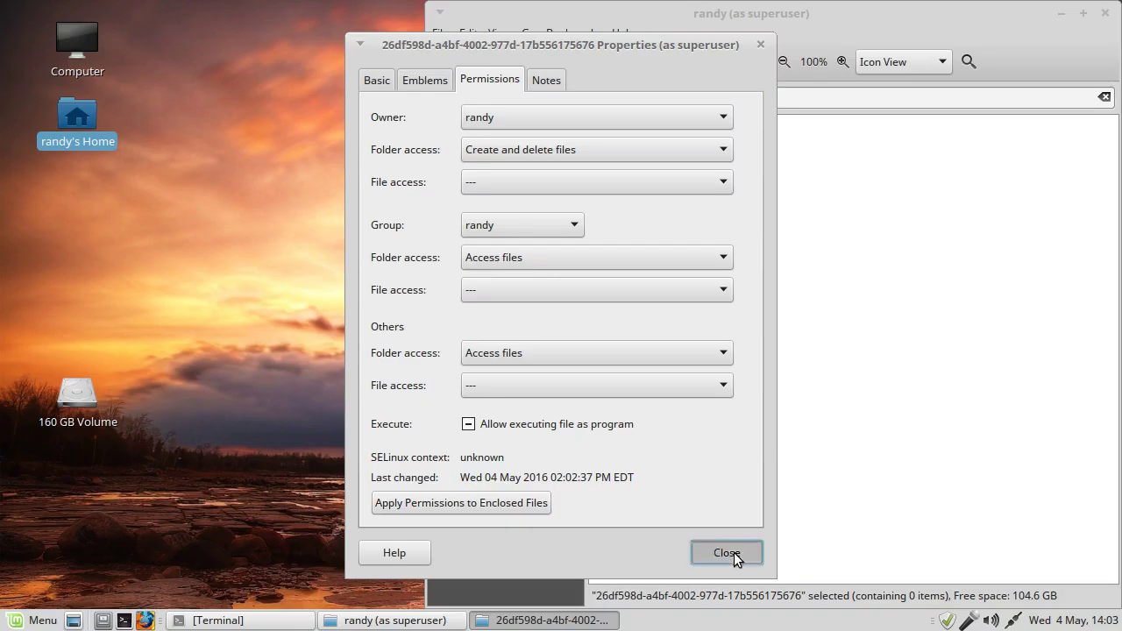
left_click(1104, 12)
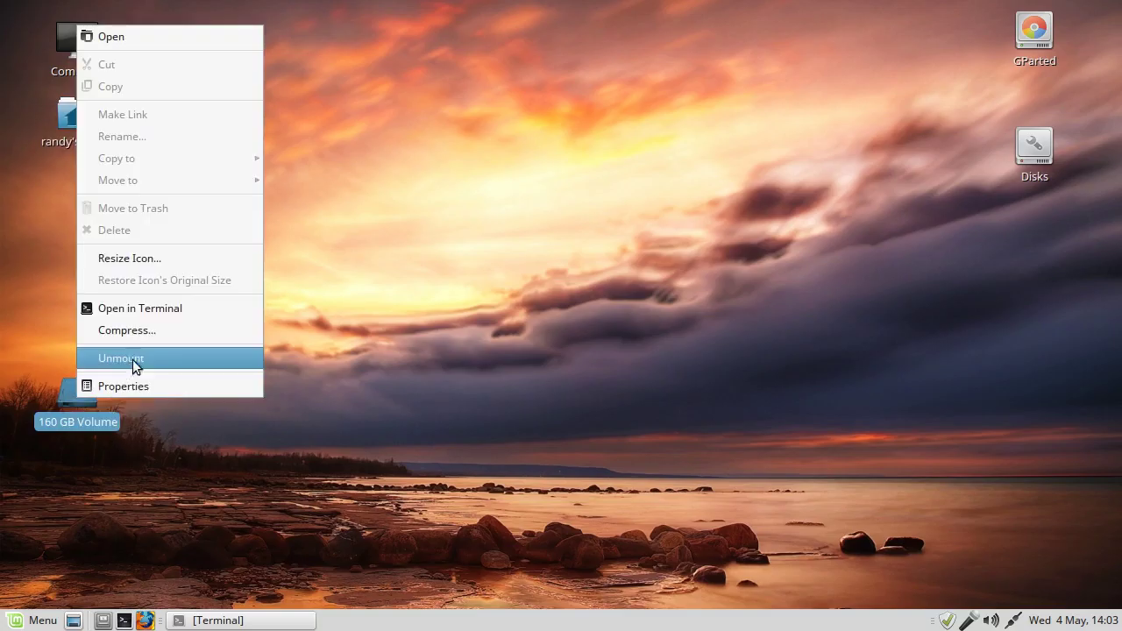
- Unmount the 160 GB Volume and mount it again by opening it from a new home folder window
left_click(145, 360)
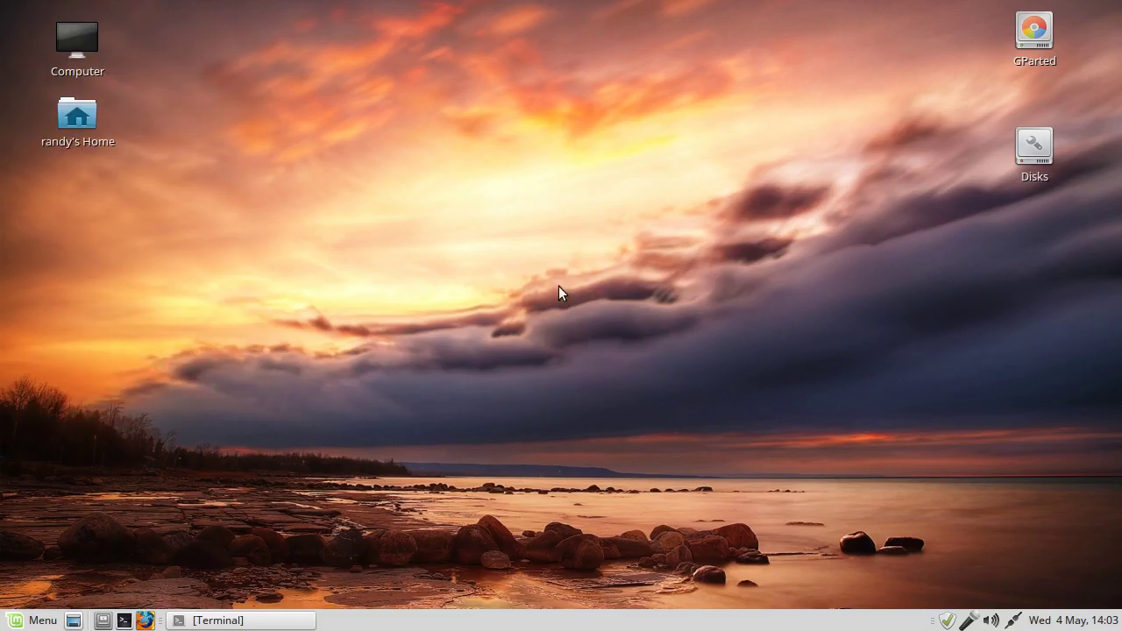
double_click(86, 116)
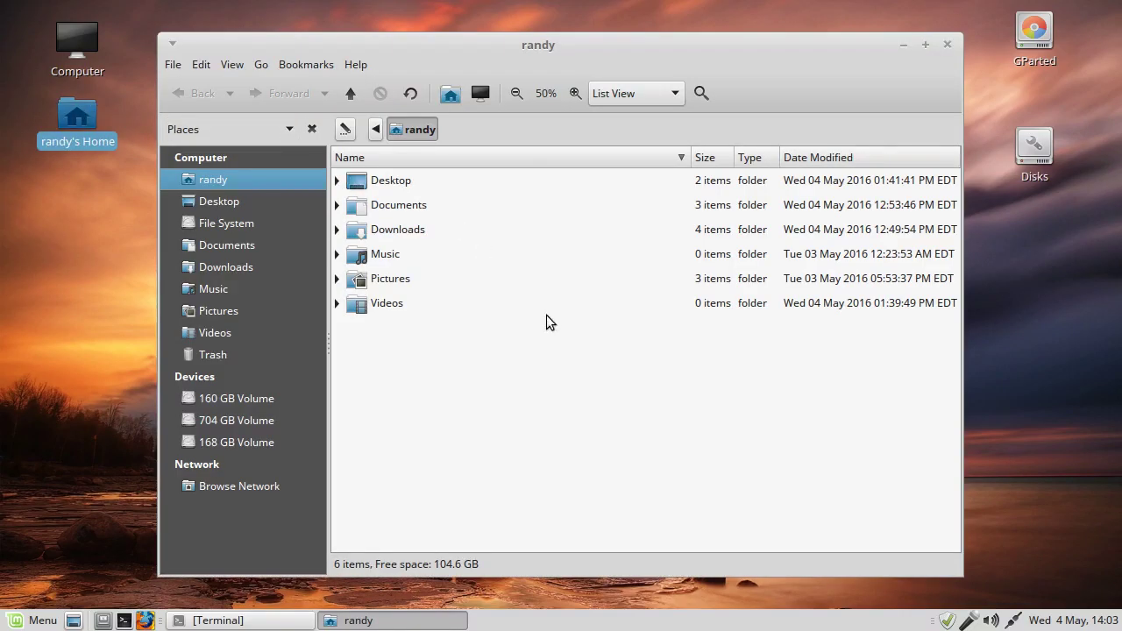
left_click_drag(461, 41, 441, 10)
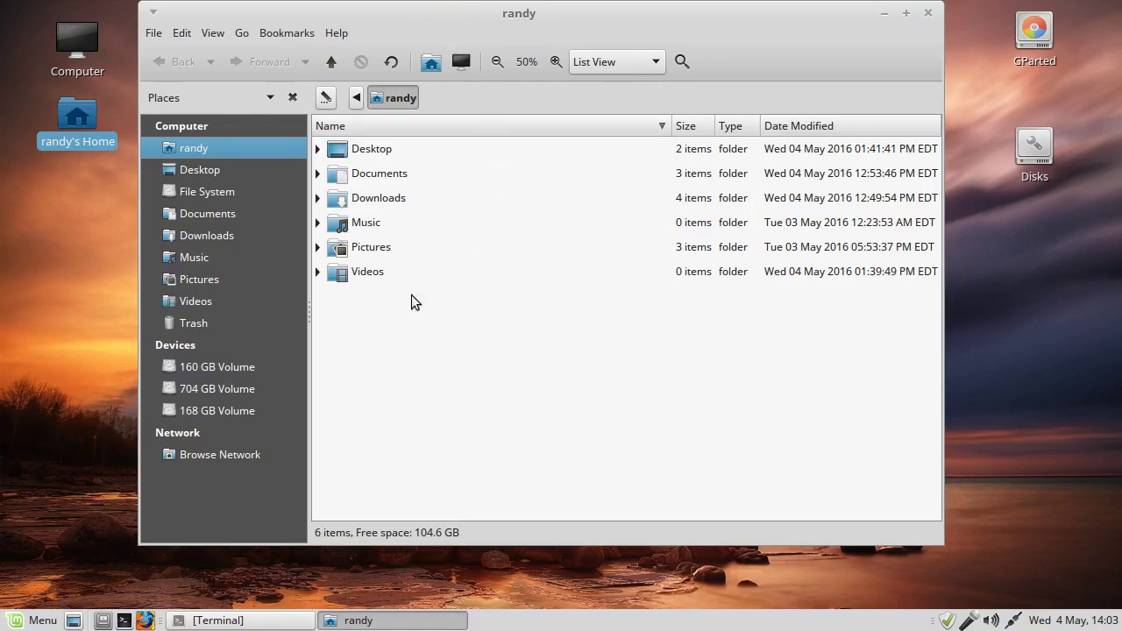
left_click(195, 364)
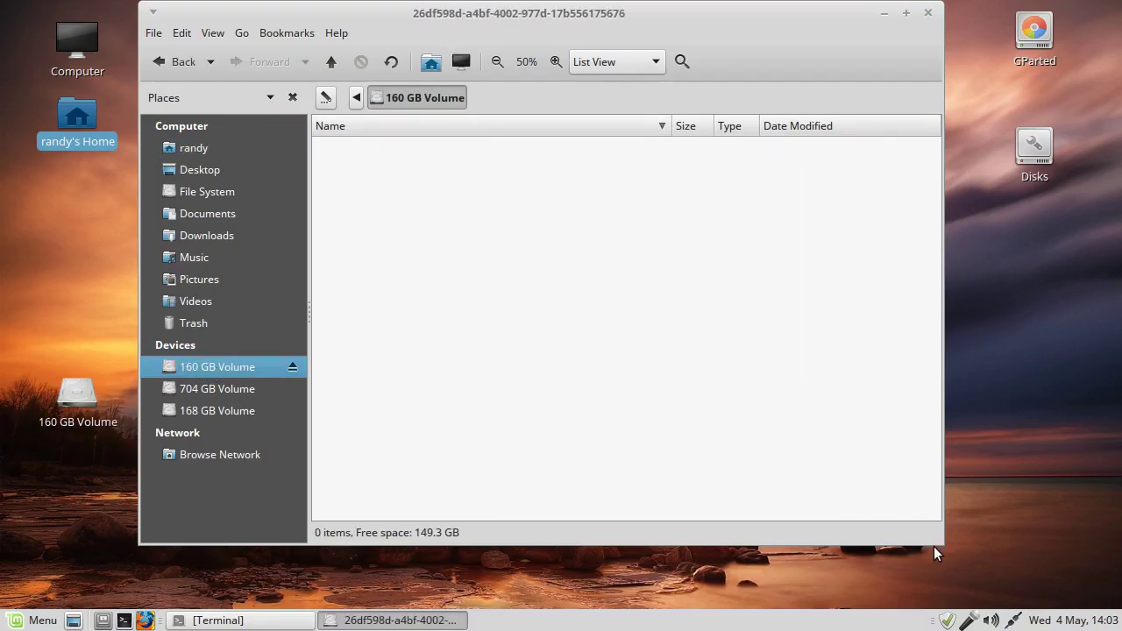
- Shrink the 160 GB Volume window and arrange it side by side with a second, narrowed home folder window
left_click_drag(941, 546, 604, 538)
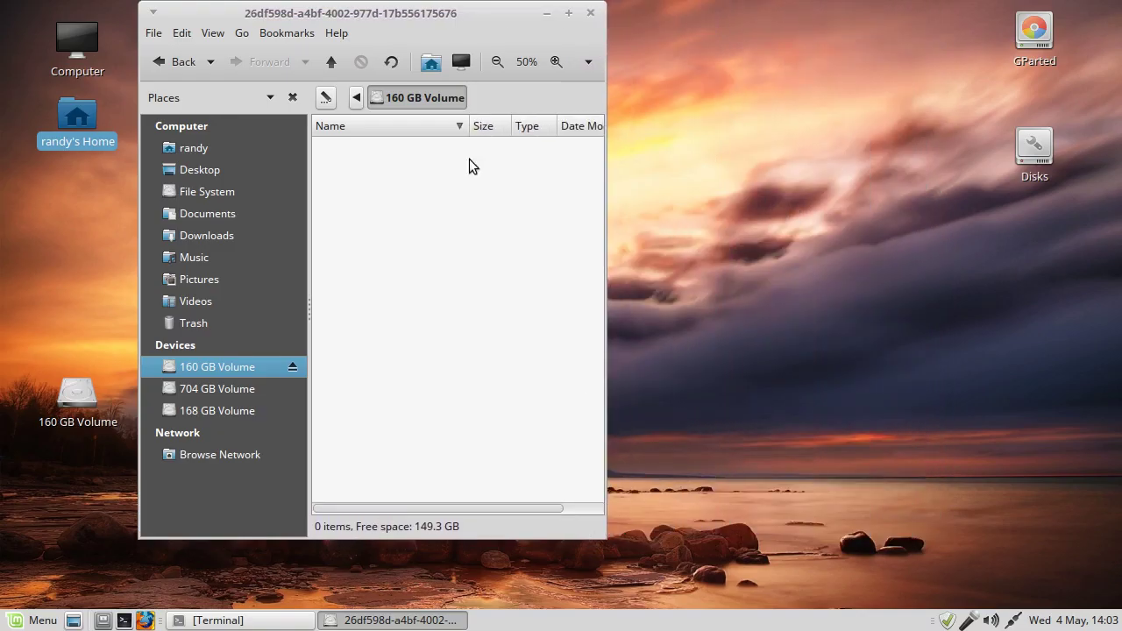
left_click_drag(404, 22, 869, 37)
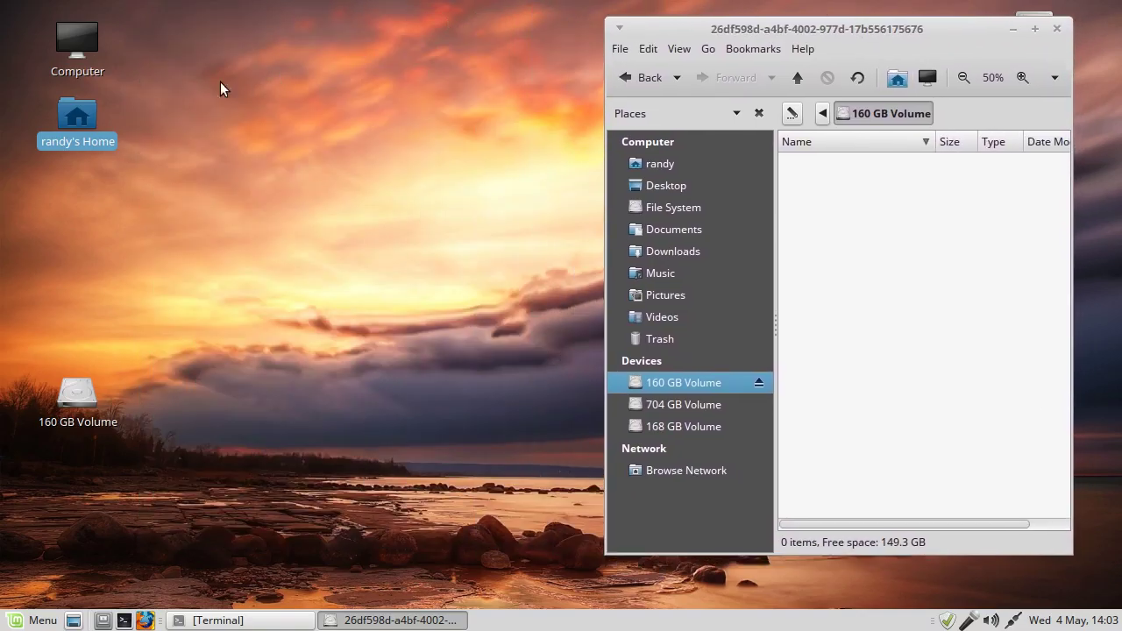
double_click(86, 117)
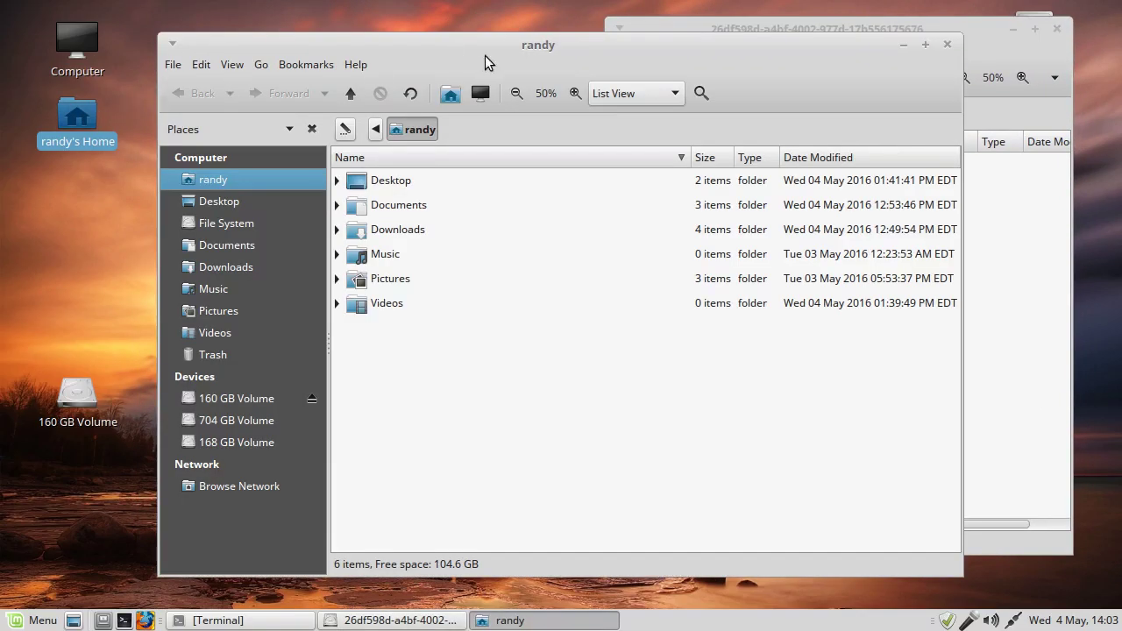
left_click_drag(952, 45, 600, 103)
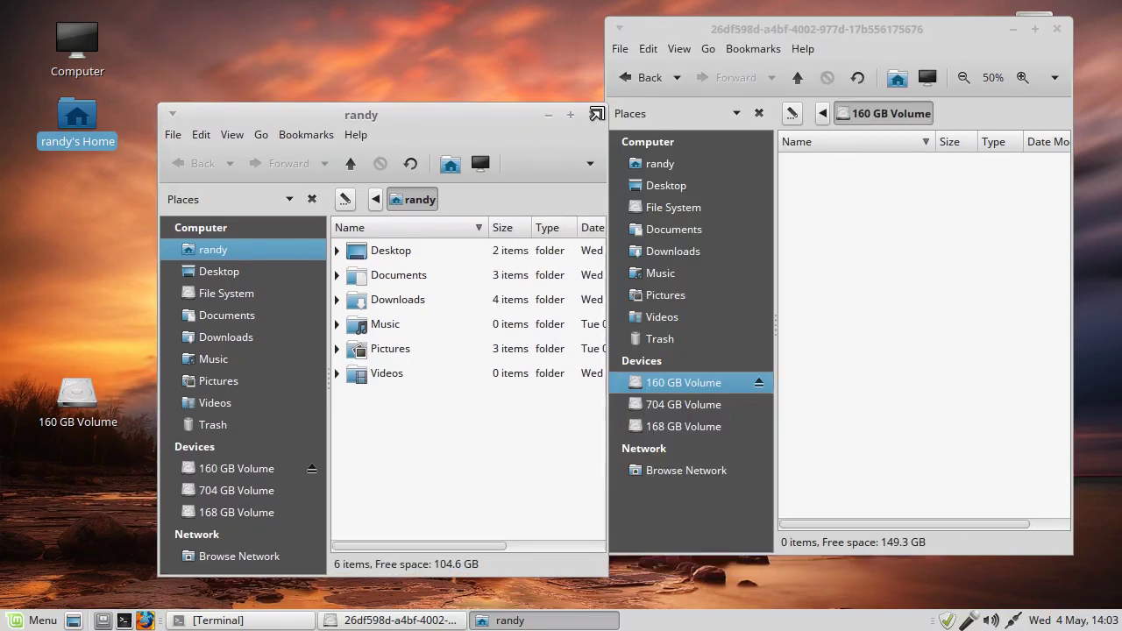
left_click_drag(452, 114, 419, 21)
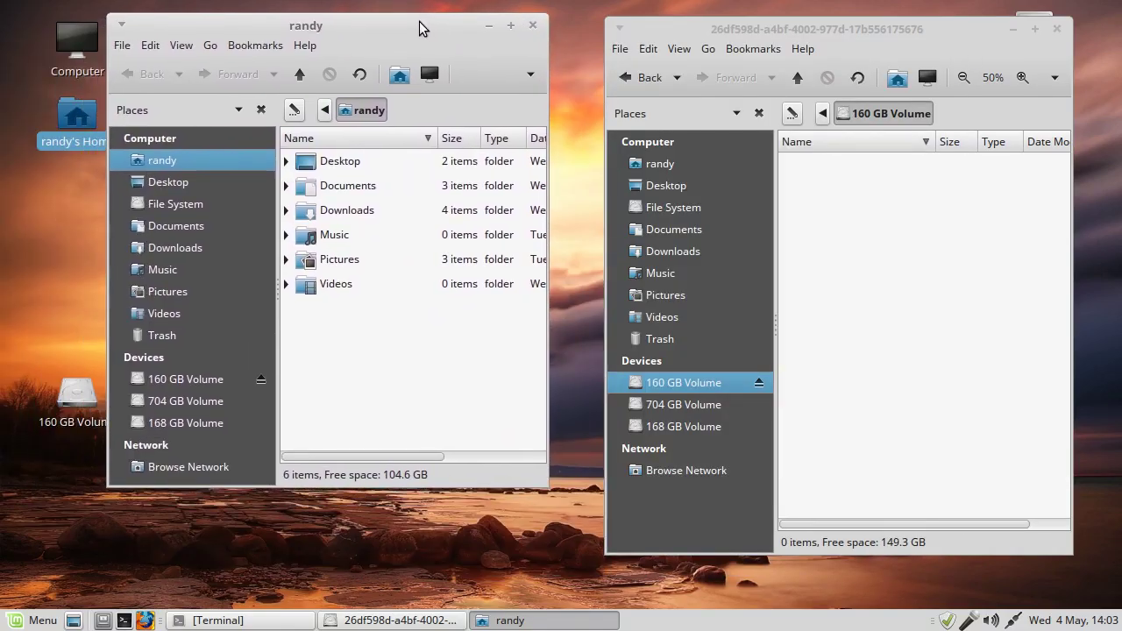
- Copy the home Downloads folder onto the 160 GB Volume and check the copy's contents, closing the home window
left_click(340, 212)
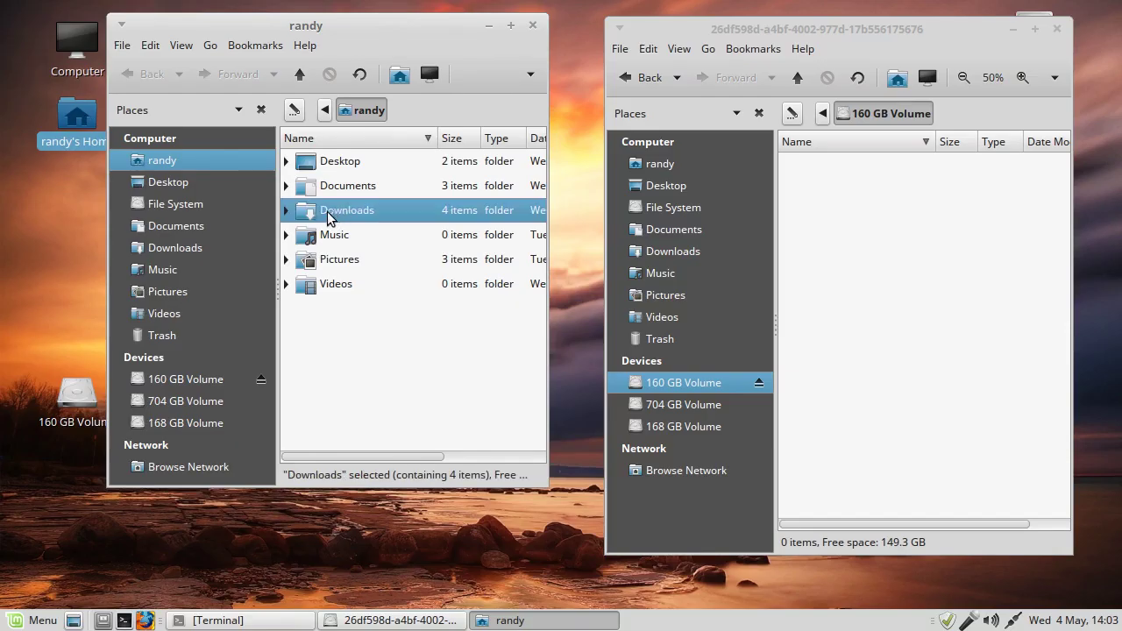
left_click_drag(314, 216, 918, 220)
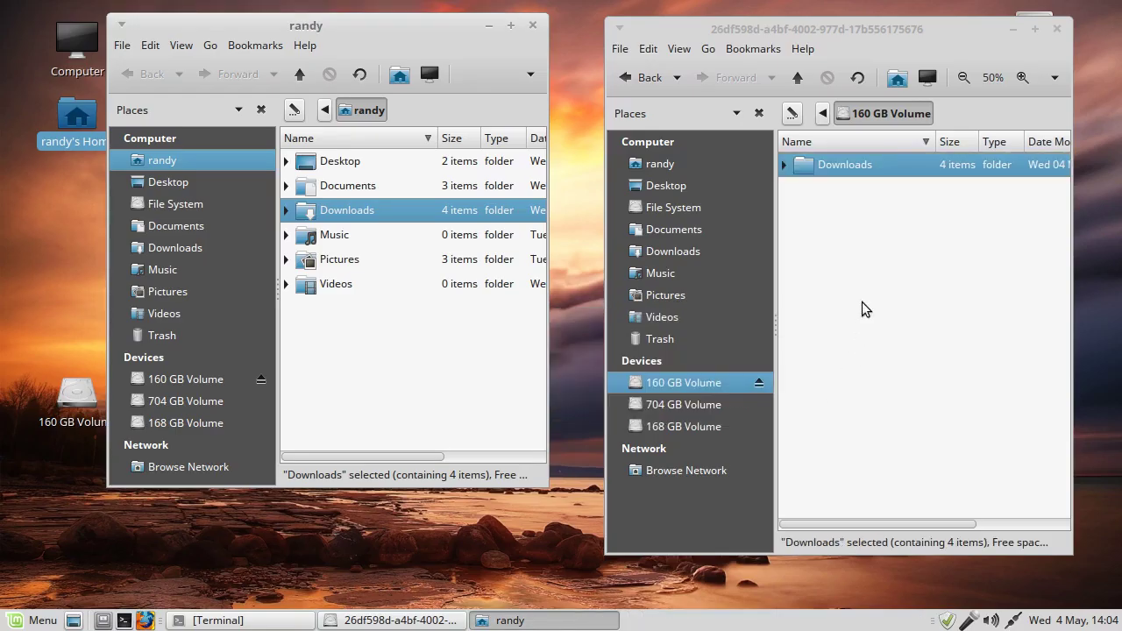
left_click(785, 165)
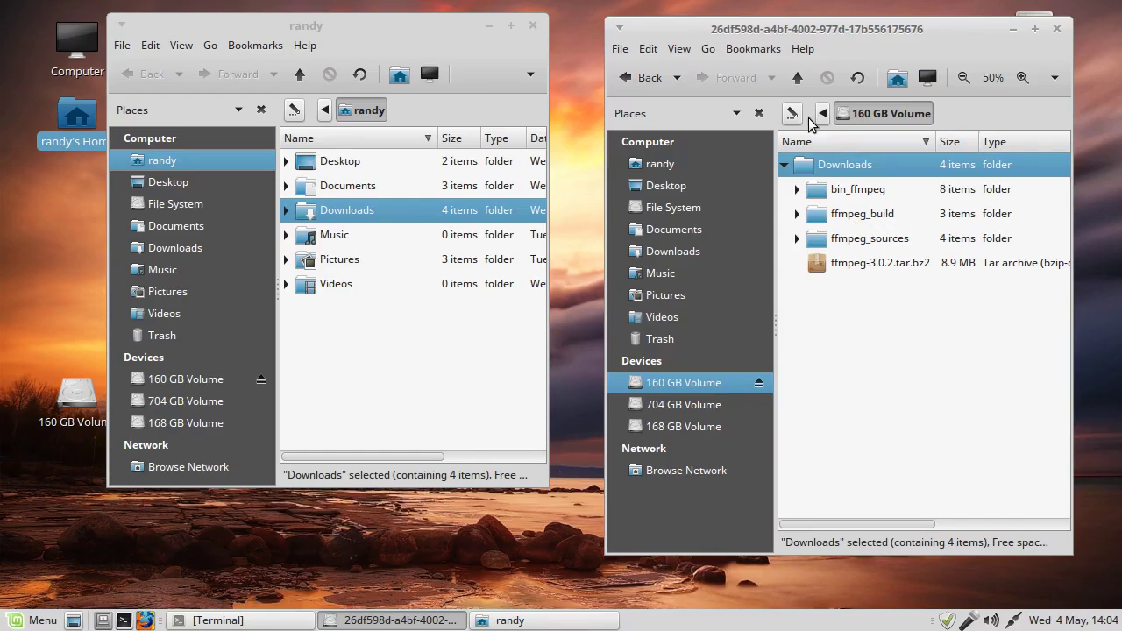
left_click(786, 165)
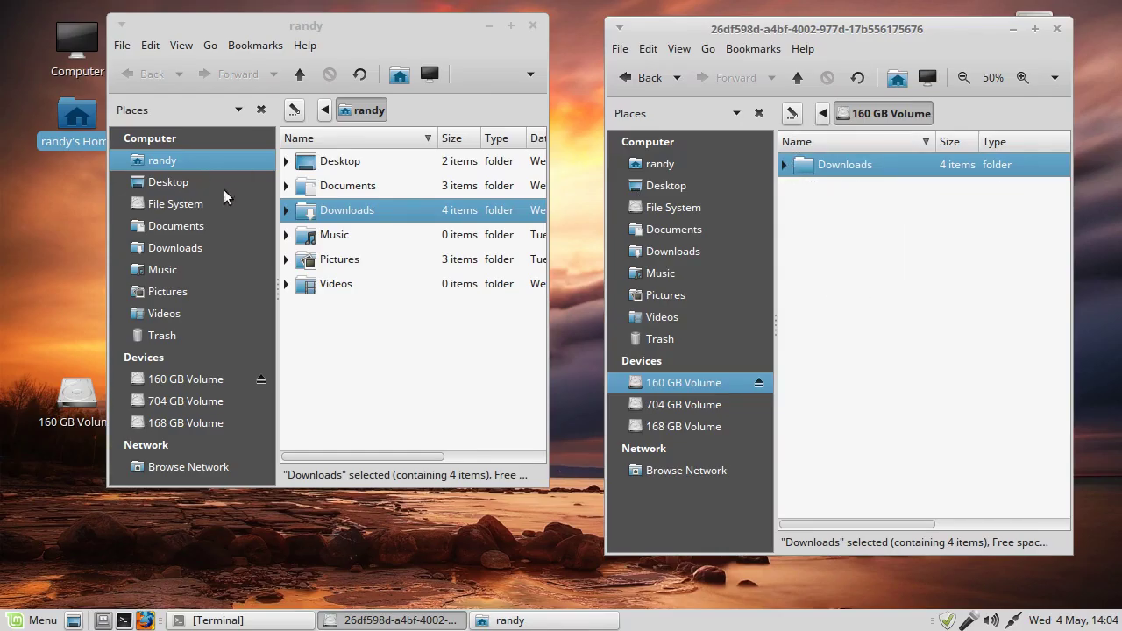
left_click(531, 25)
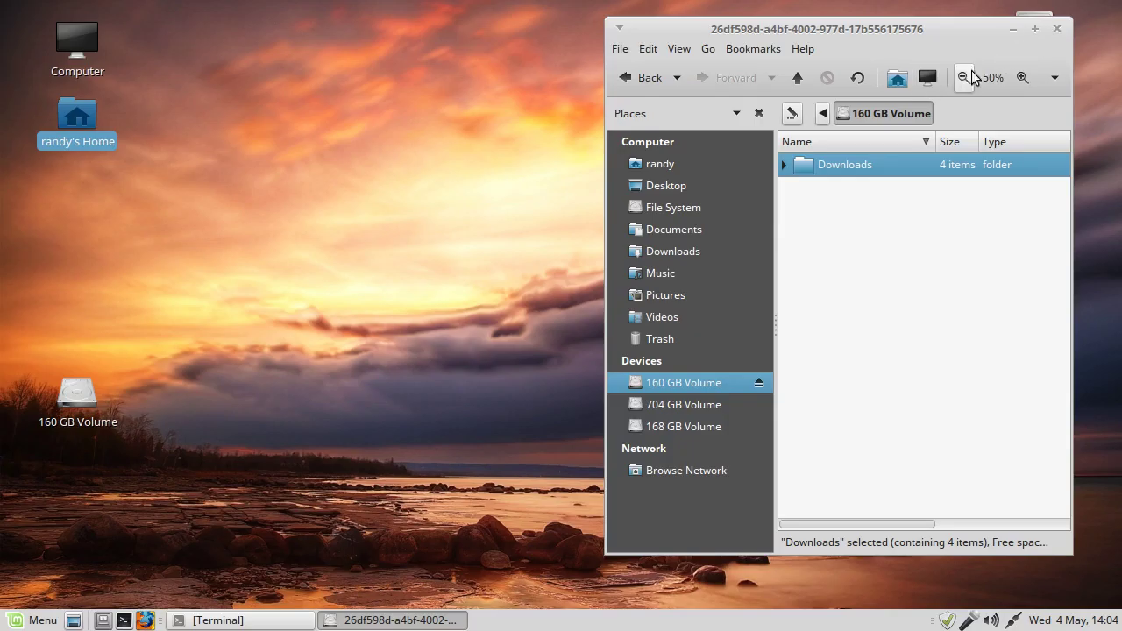
- Close the current volume window and reopen the 160 GB Volume from a new home folder window
left_click(1056, 30)
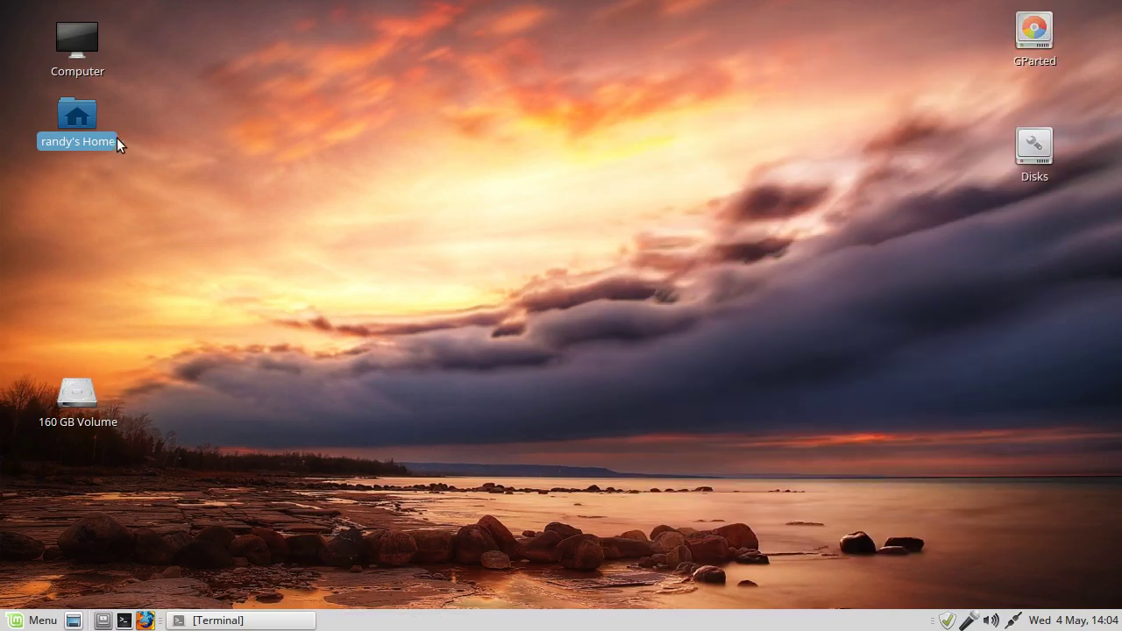
double_click(91, 123)
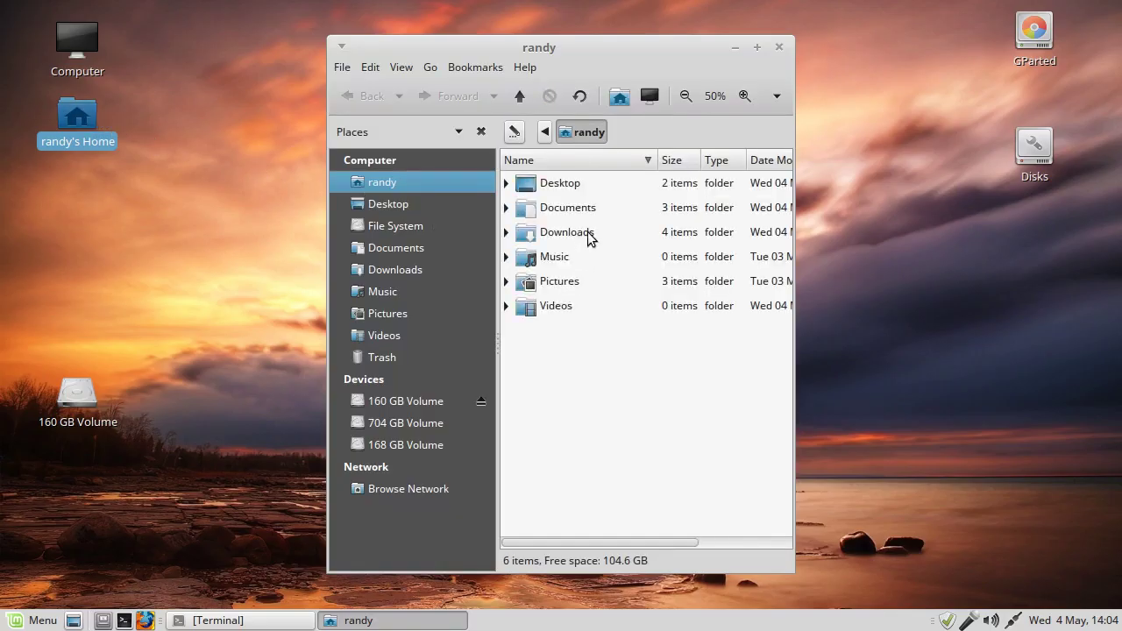
left_click(402, 403)
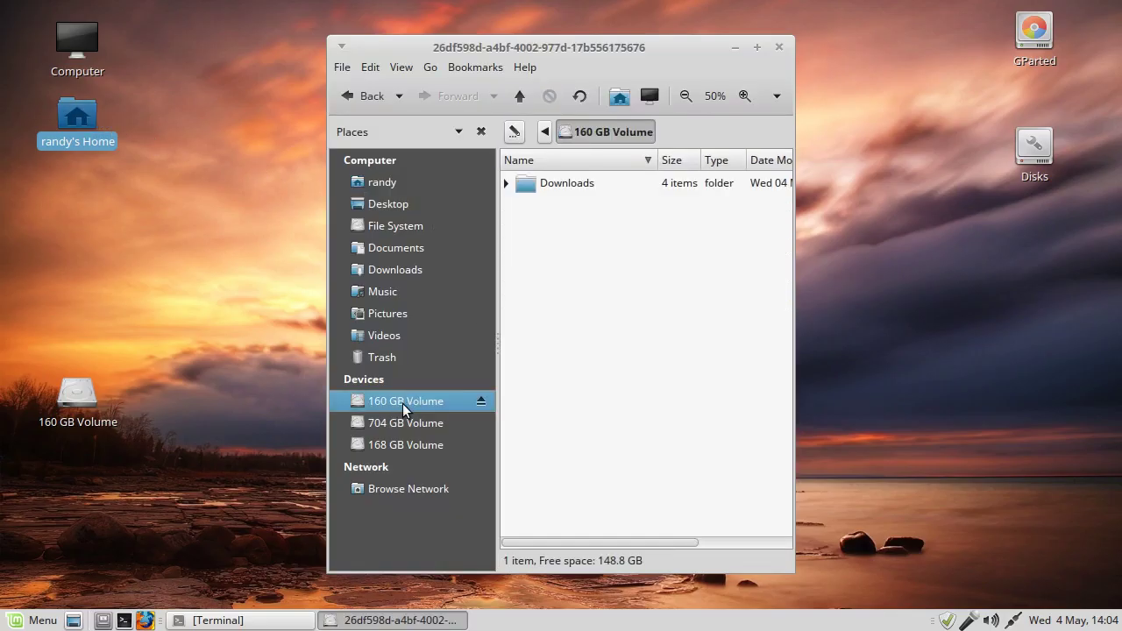
- Create a folder named tes on the 160 GB Volume, look inside it, and return to the volume's root
right_click(589, 236)
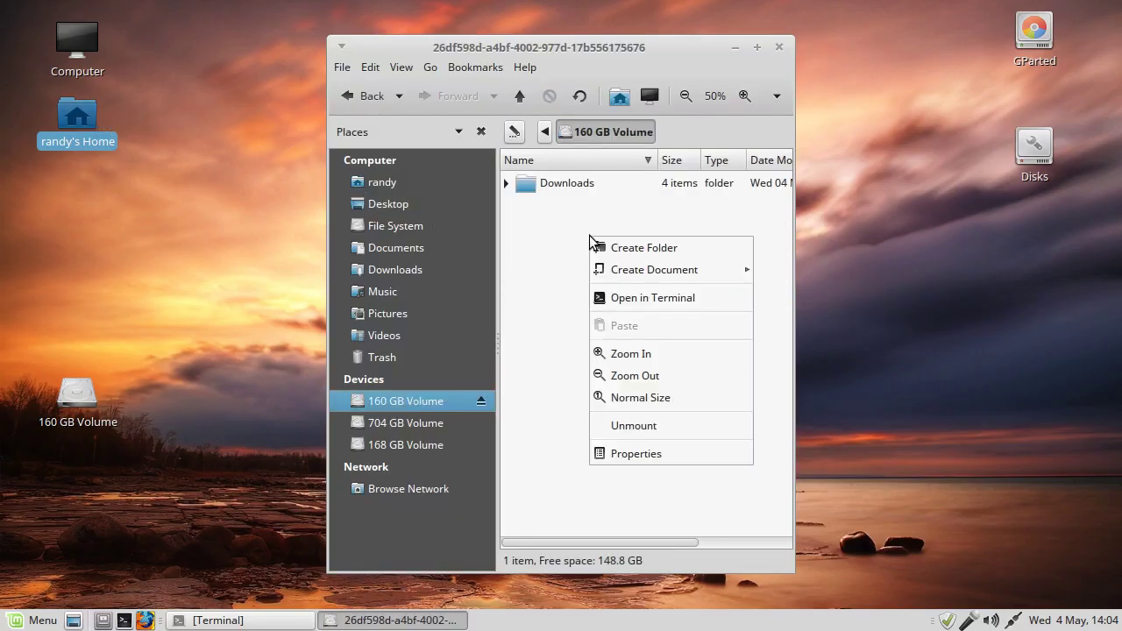
left_click(621, 242)
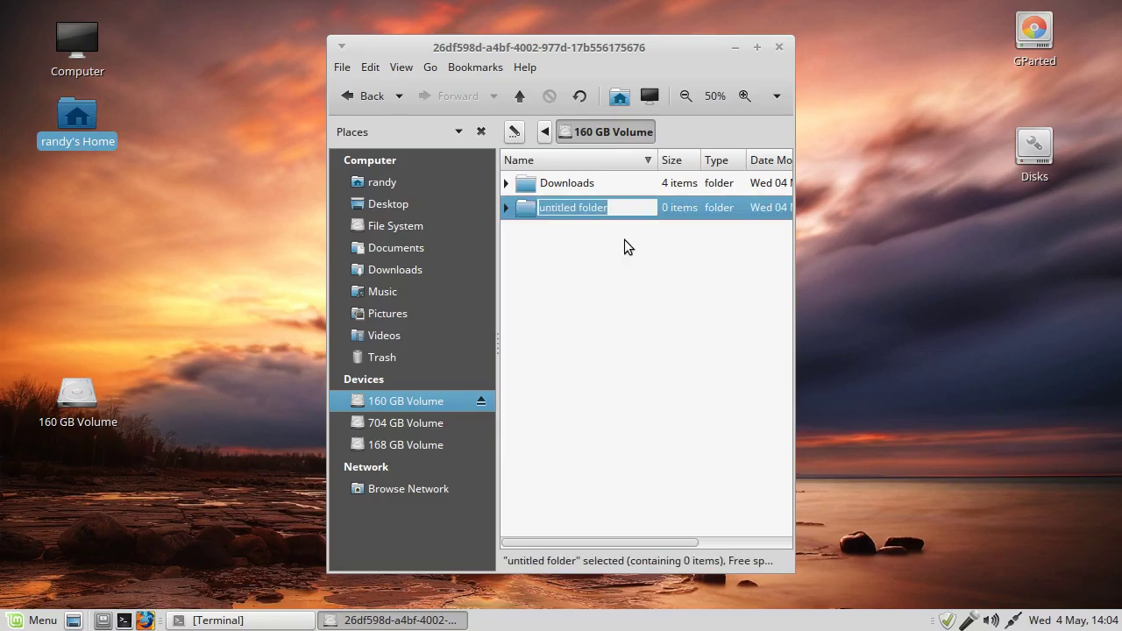
type("tes")
key("Return")
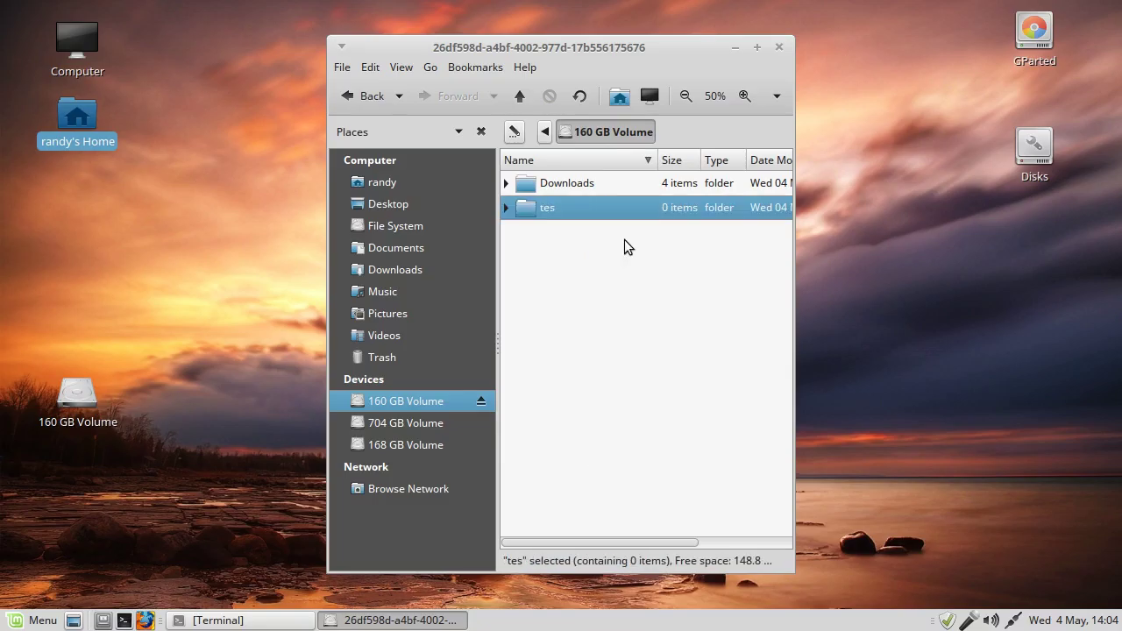
double_click(585, 214)
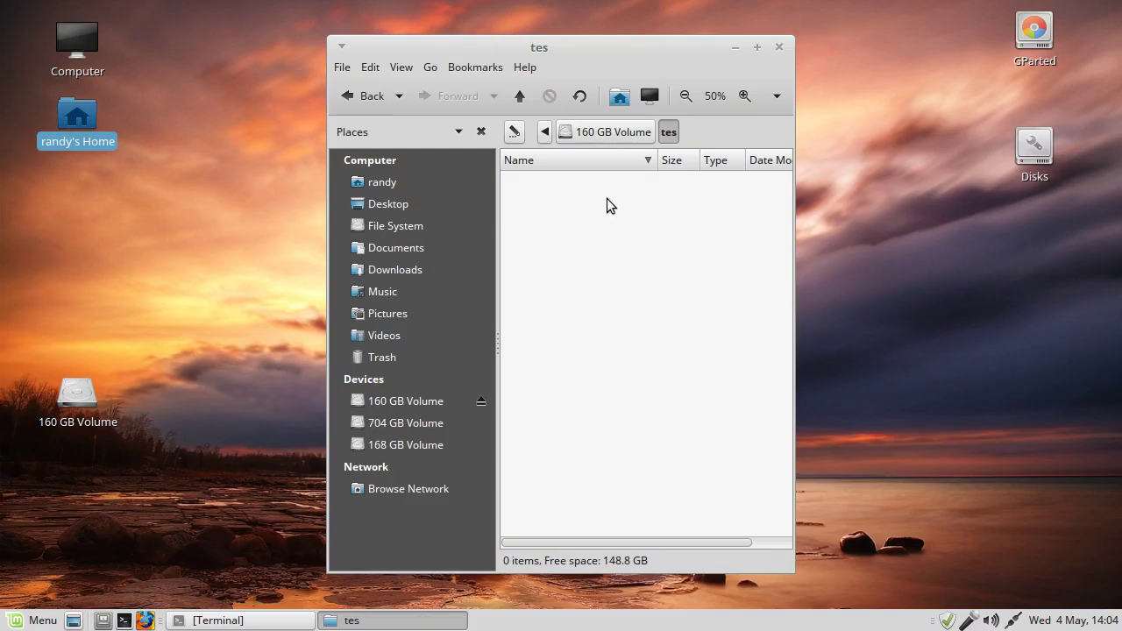
left_click(618, 133)
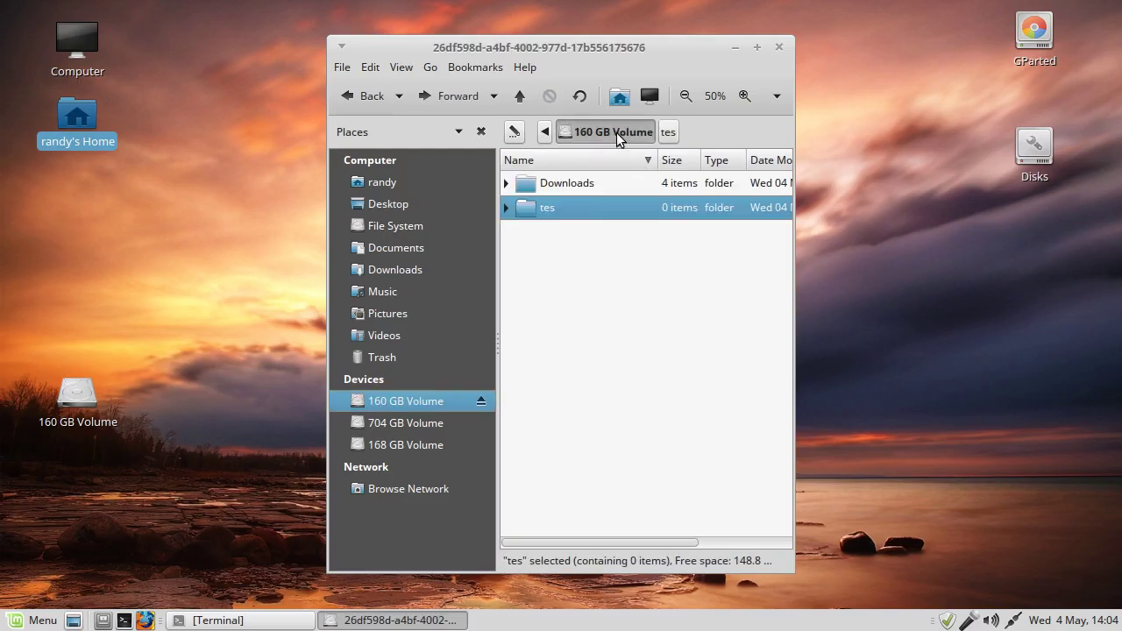
- Permanently delete the Downloads and tes folders from the 160 GB Volume
left_click(579, 187)
left_click(581, 210, "ctrl")
right_click(582, 213)
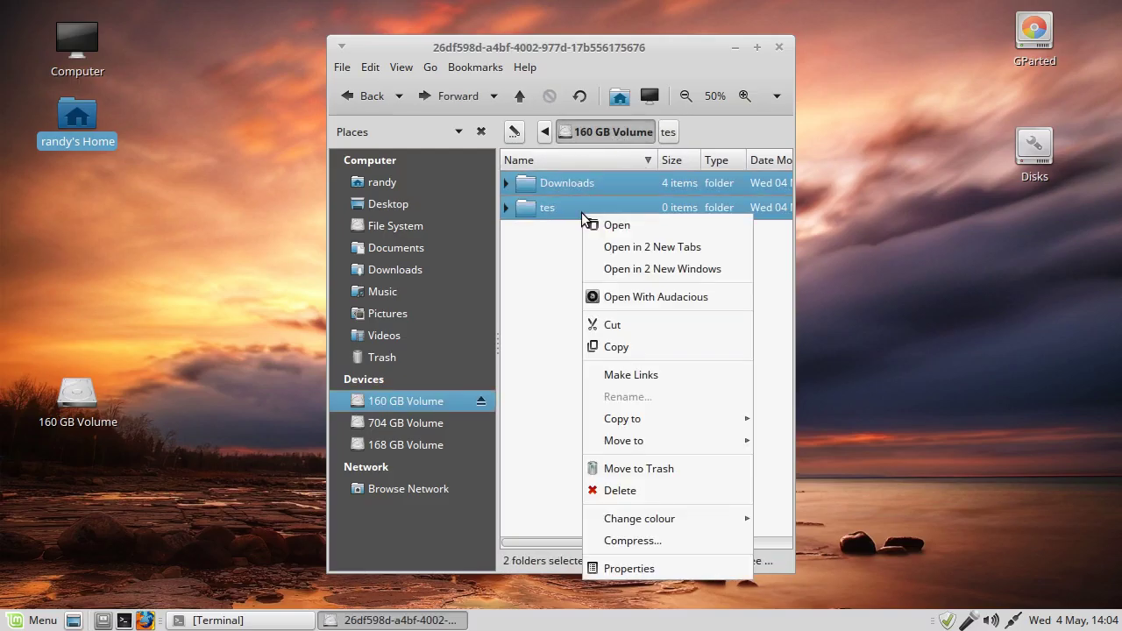
left_click(684, 496)
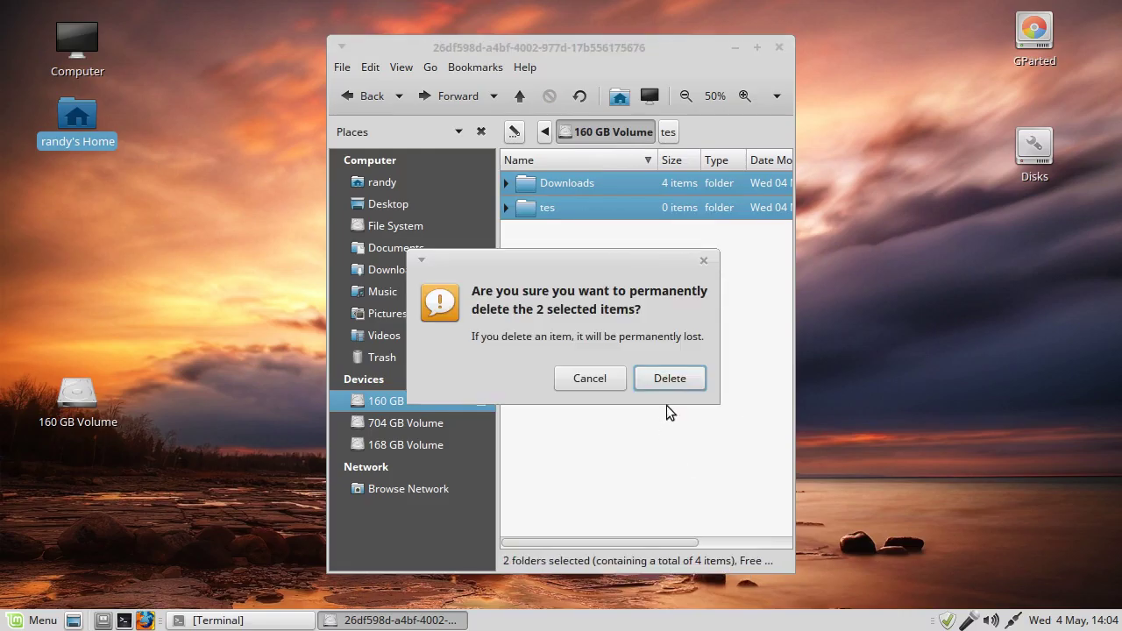
left_click(675, 378)
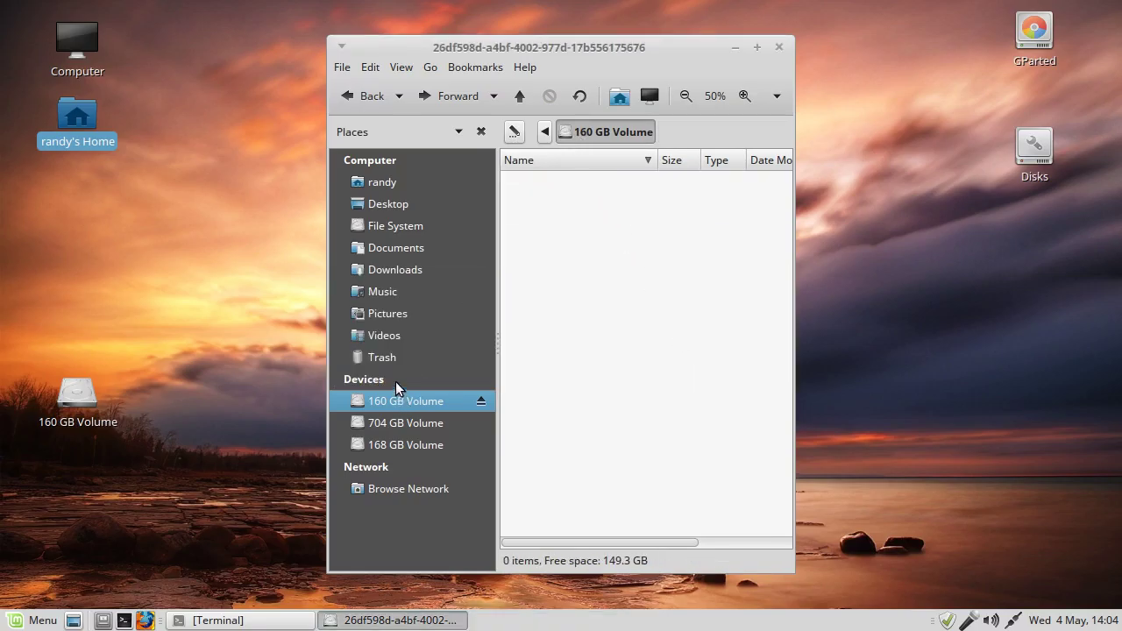
left_click(386, 225)
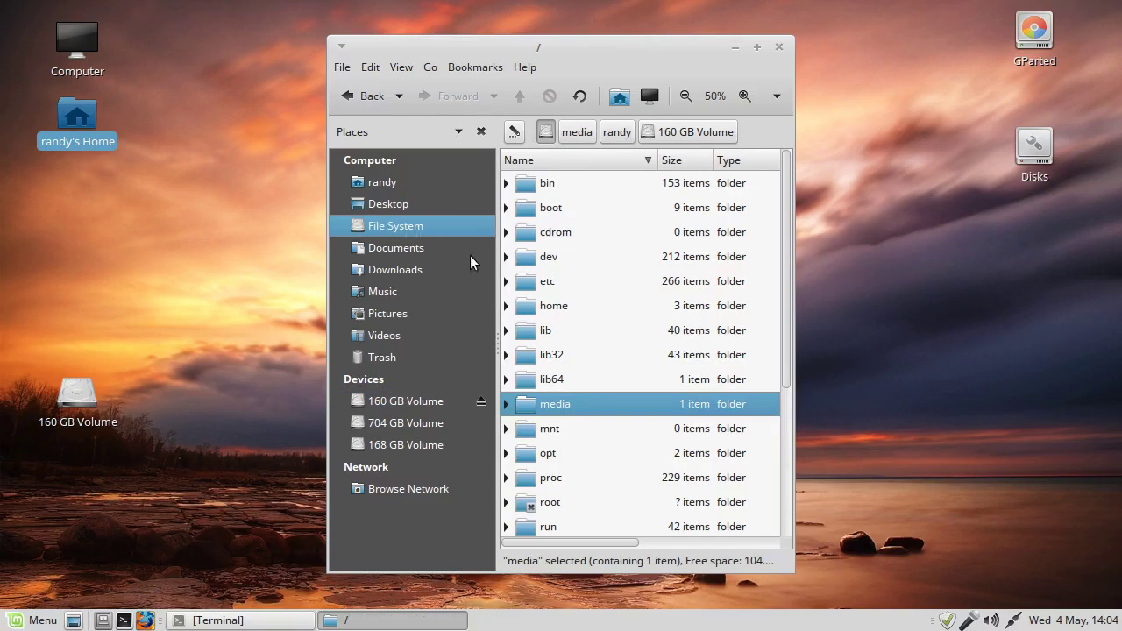
right_click(605, 135)
left_click(610, 135)
left_click(610, 134)
right_click(609, 133)
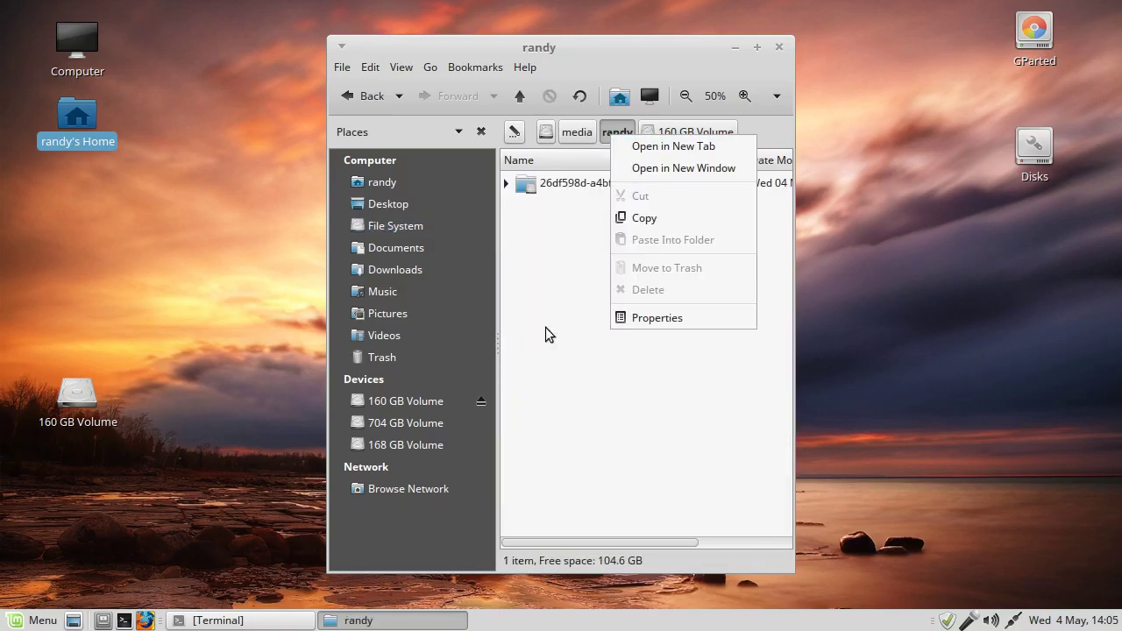
left_click(494, 400)
left_click(409, 400)
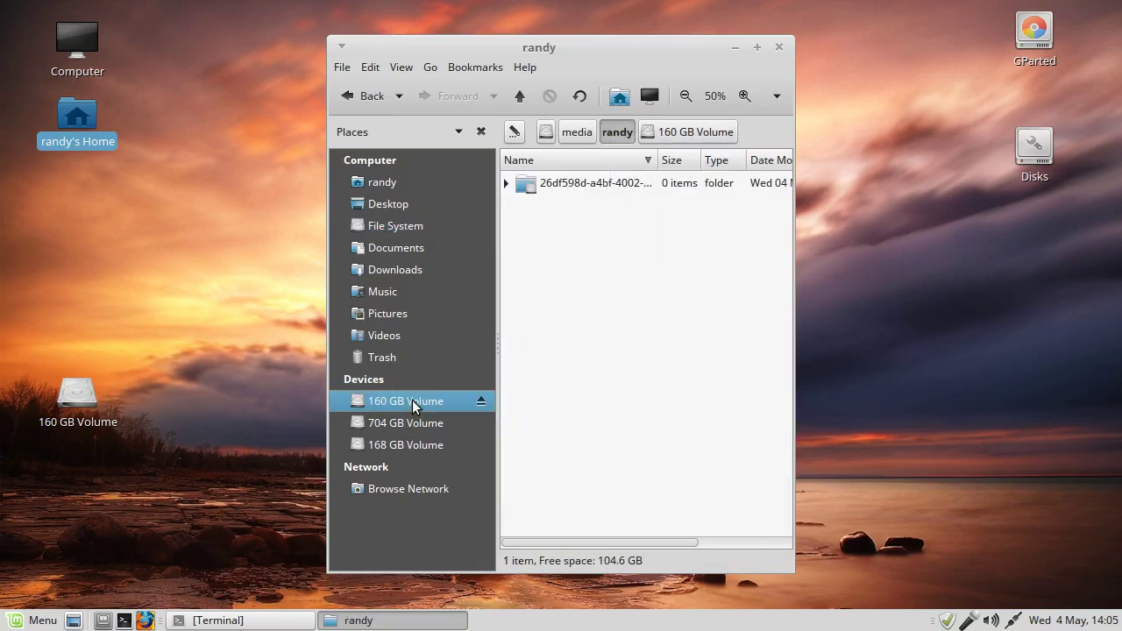
- Open the user's folder inside the file system's media folder as administrator, authorizing with the account password
left_click(403, 225)
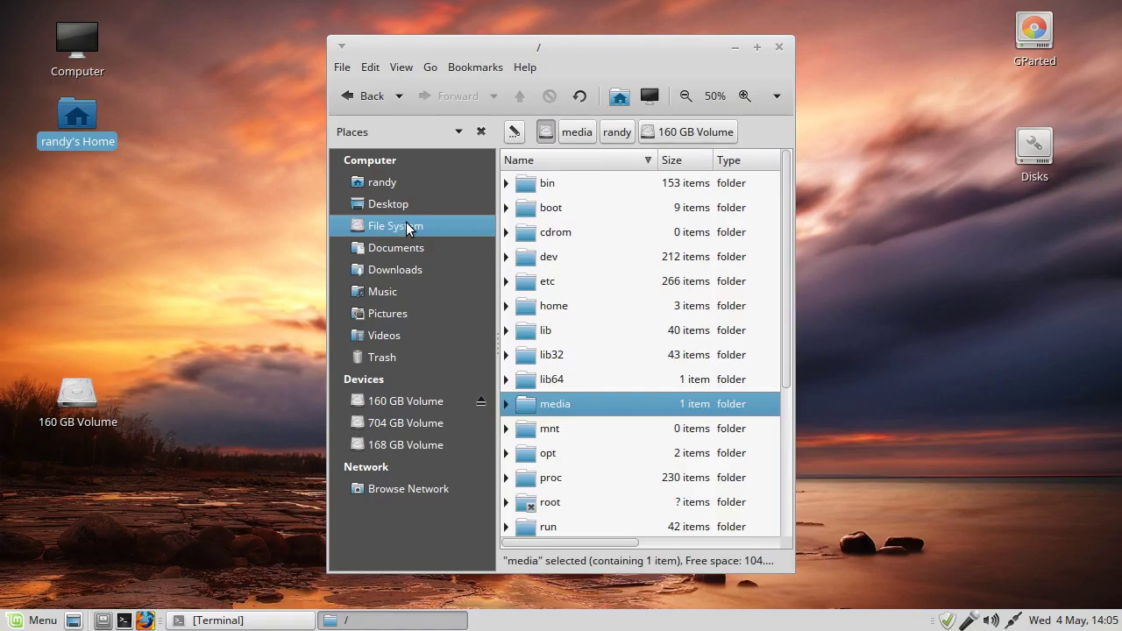
double_click(562, 403)
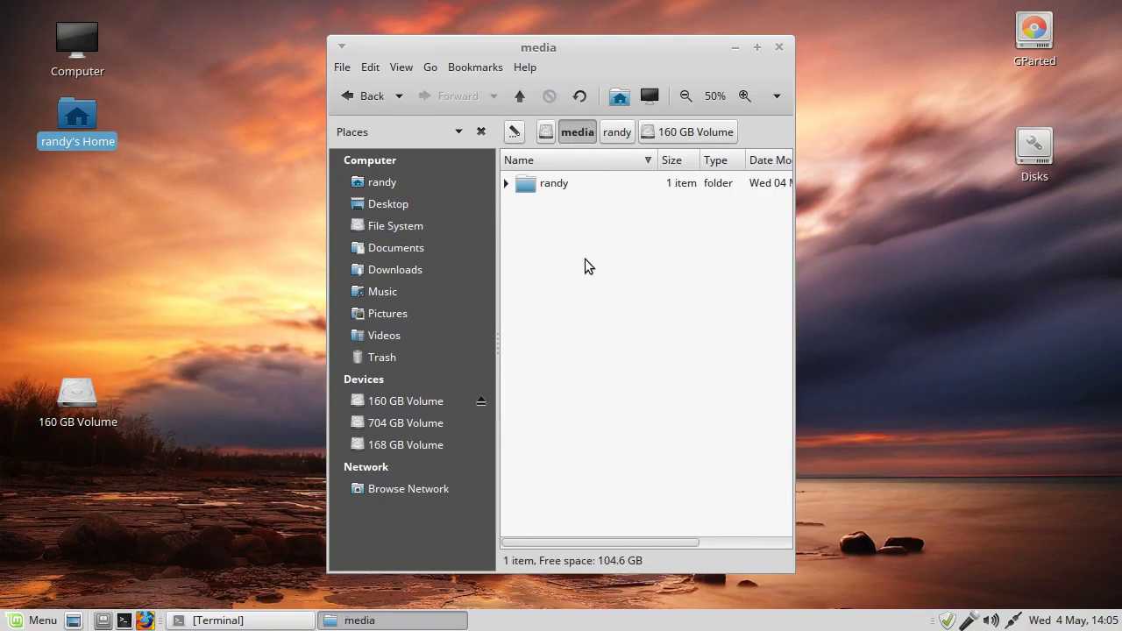
right_click(546, 180)
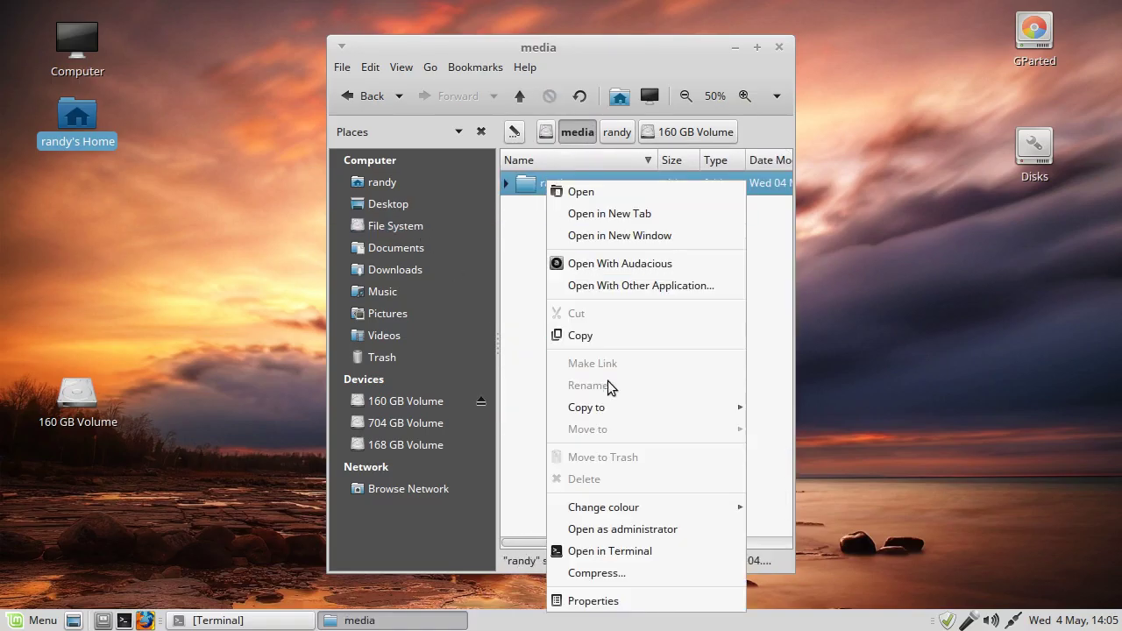
left_click(617, 526)
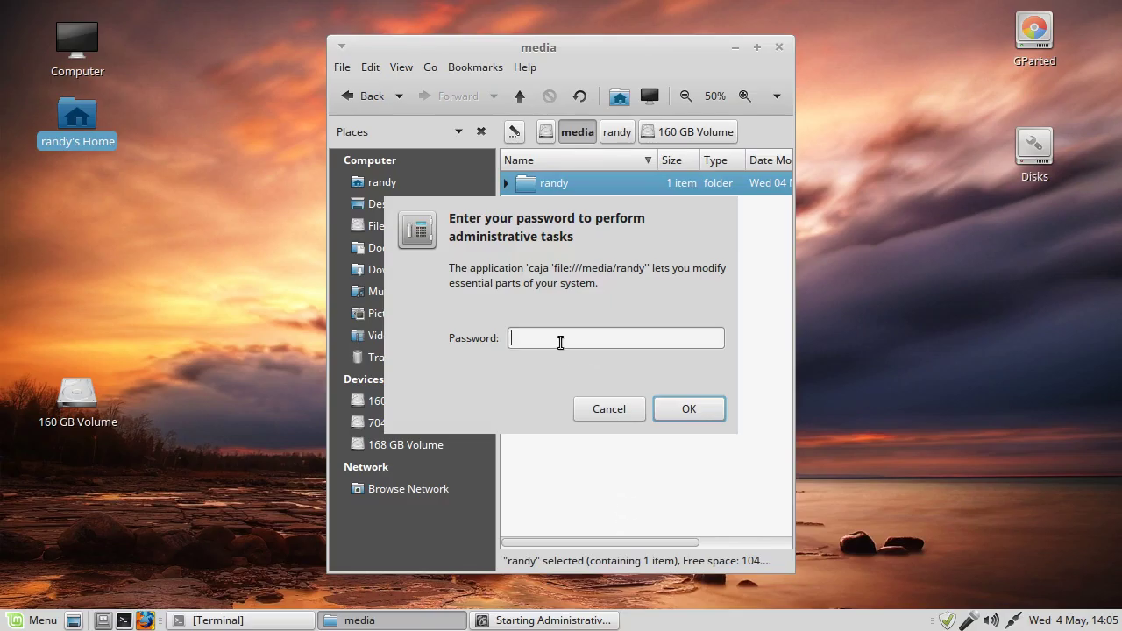
key("Return")
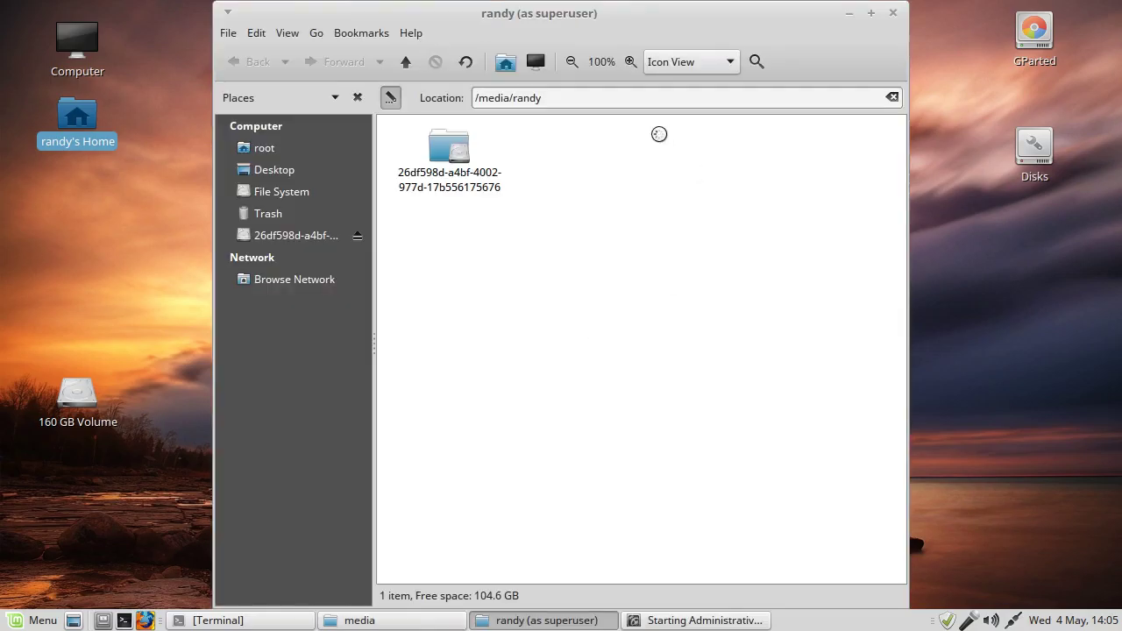
- Set the volume folder's owner and group to root, apply the permissions to enclosed files, and close the open windows
right_click(461, 161)
left_click(522, 610)
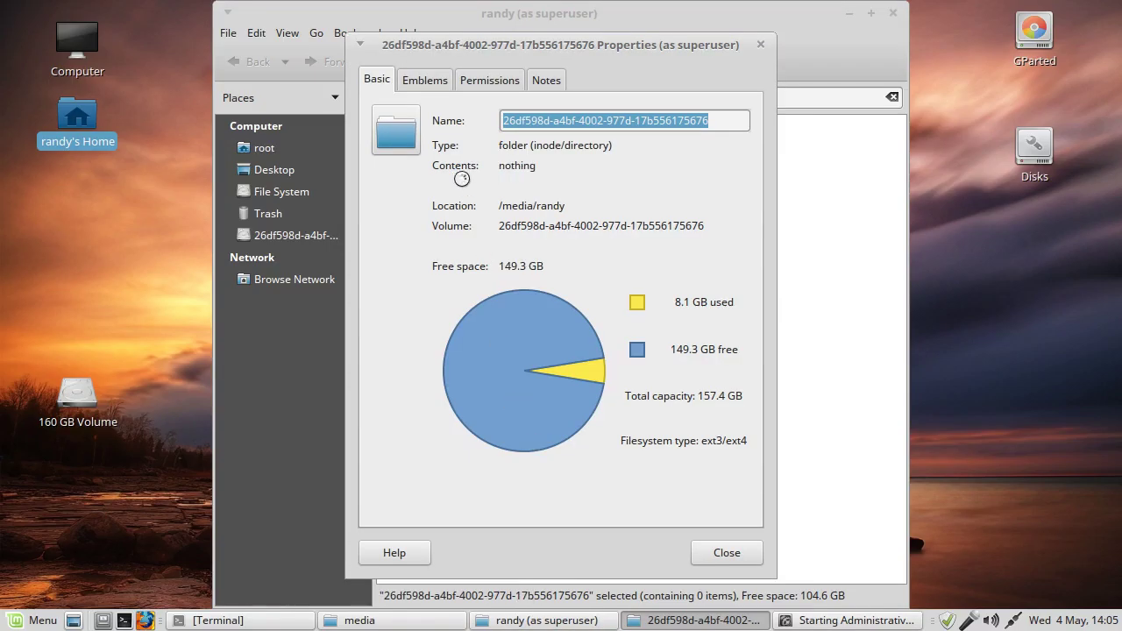
left_click(474, 80)
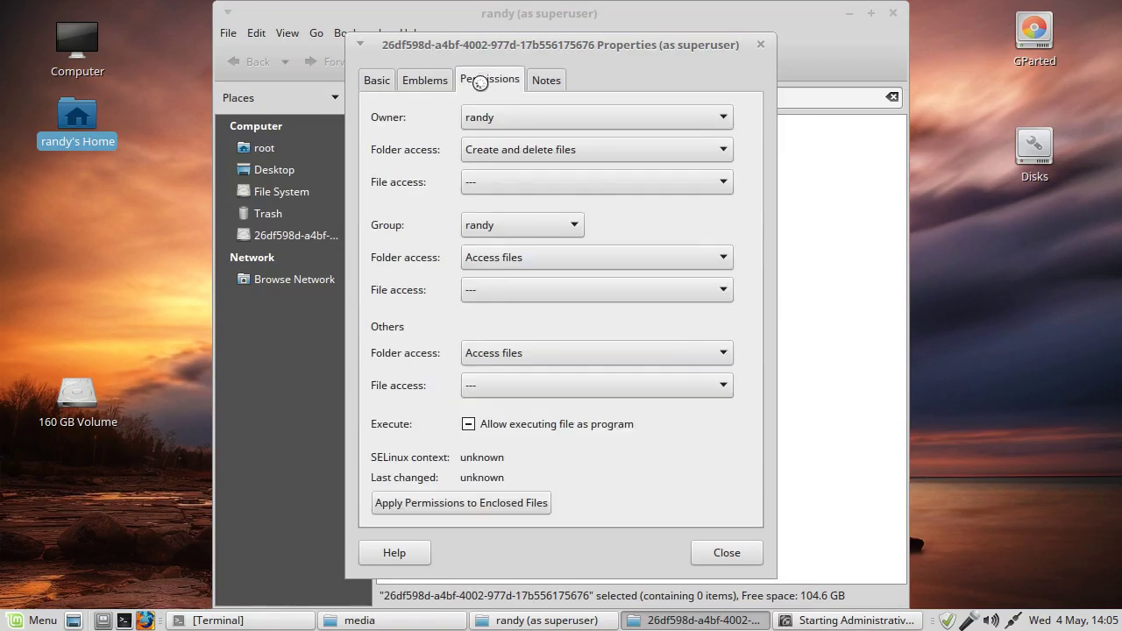
left_click(533, 110)
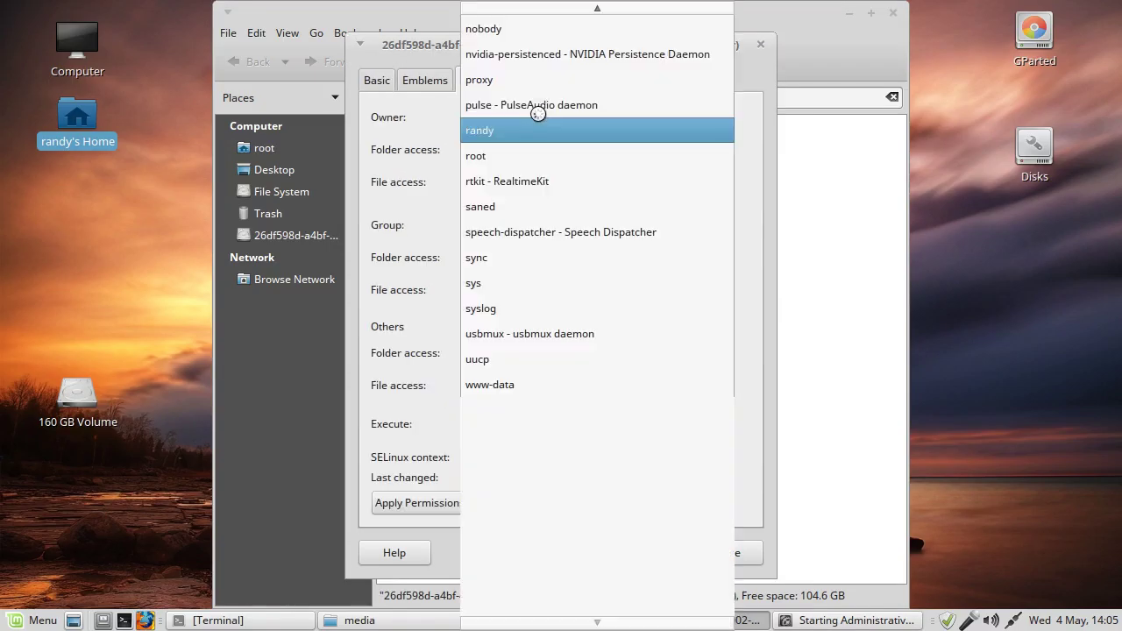
left_click(487, 156)
left_click(514, 227)
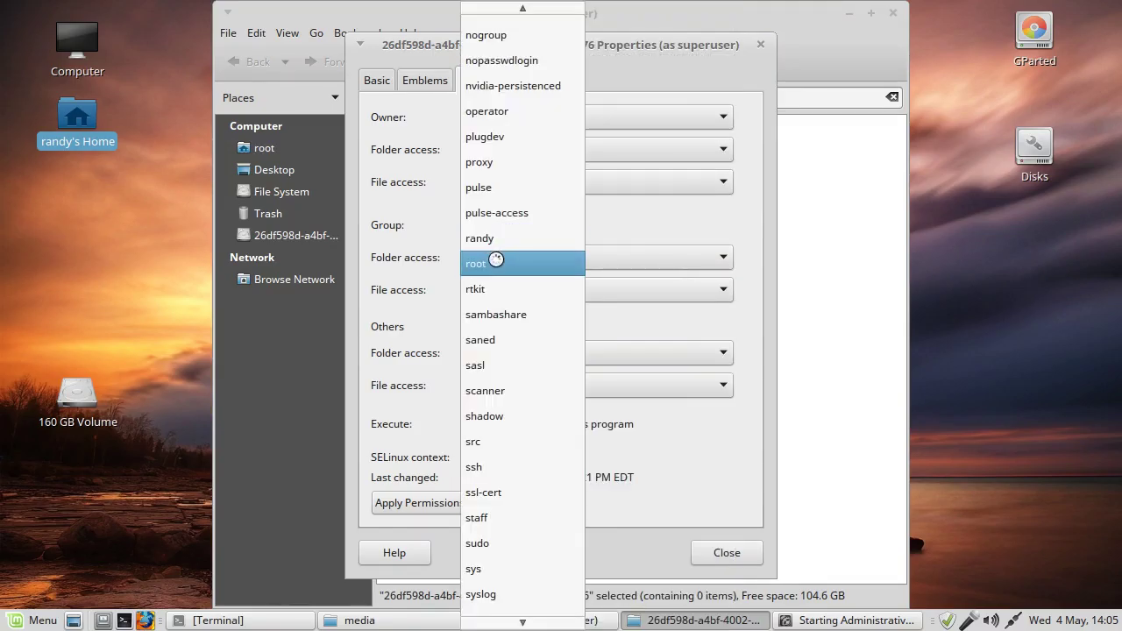
left_click(501, 258)
left_click(513, 505)
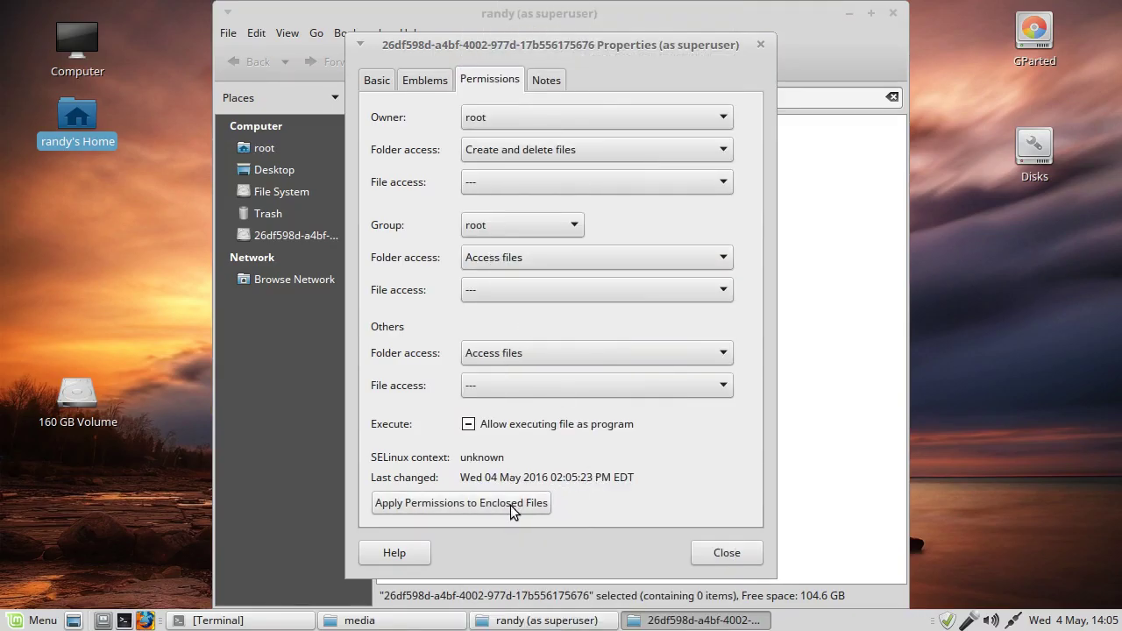
left_click(723, 553)
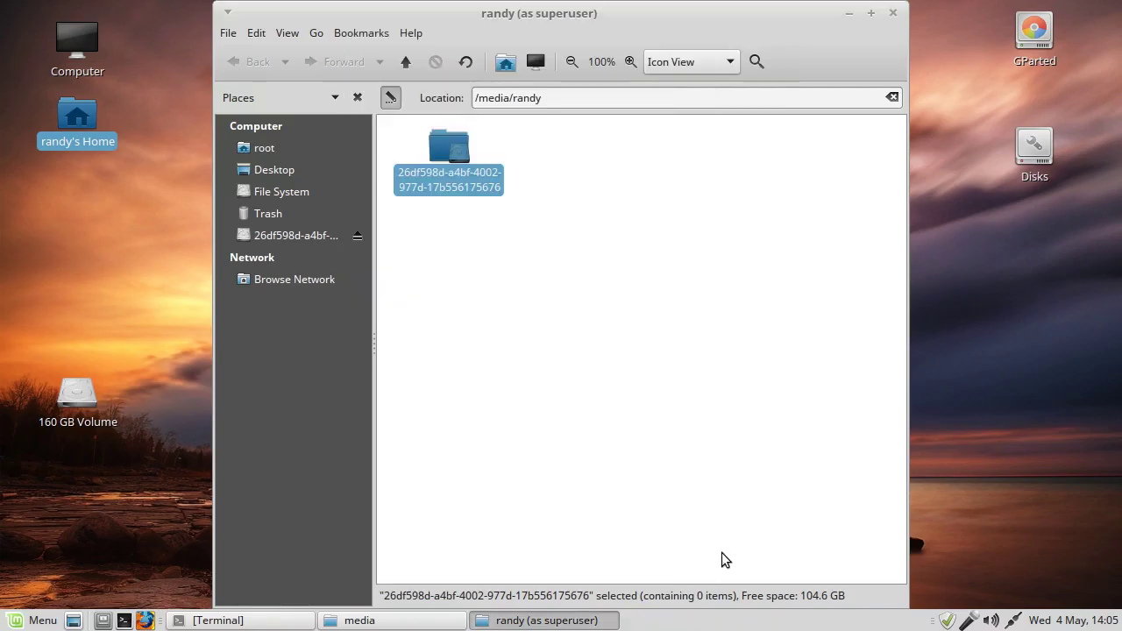
left_click(893, 13)
left_click(777, 47)
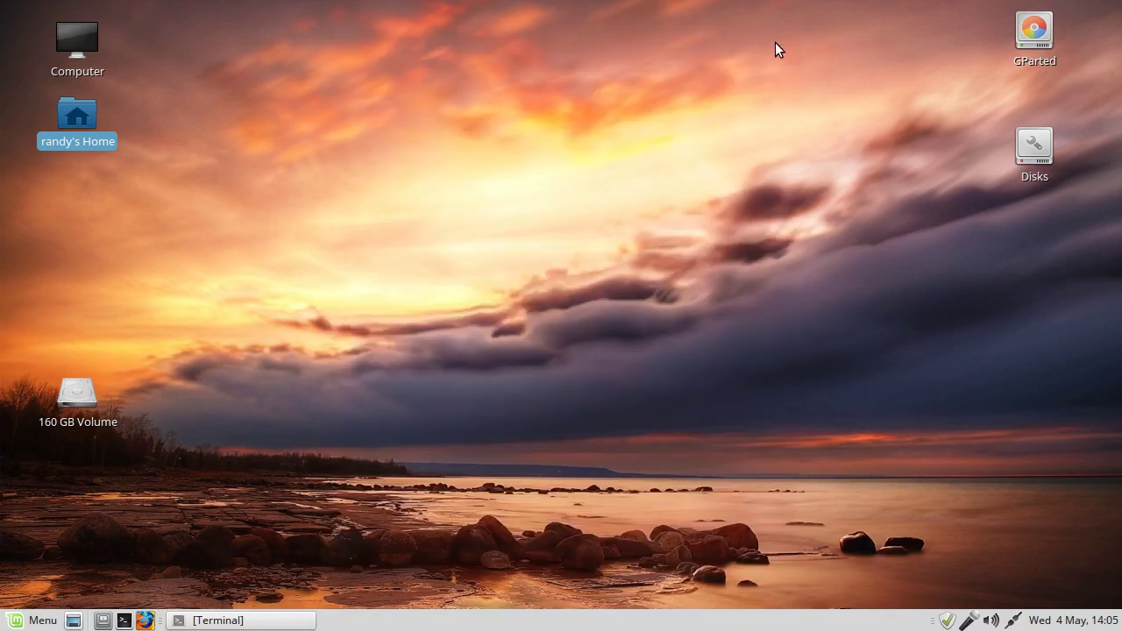
- Unmount the 160 GB Volume and remount it by opening it from a new home folder window
right_click(84, 394)
left_click(144, 352)
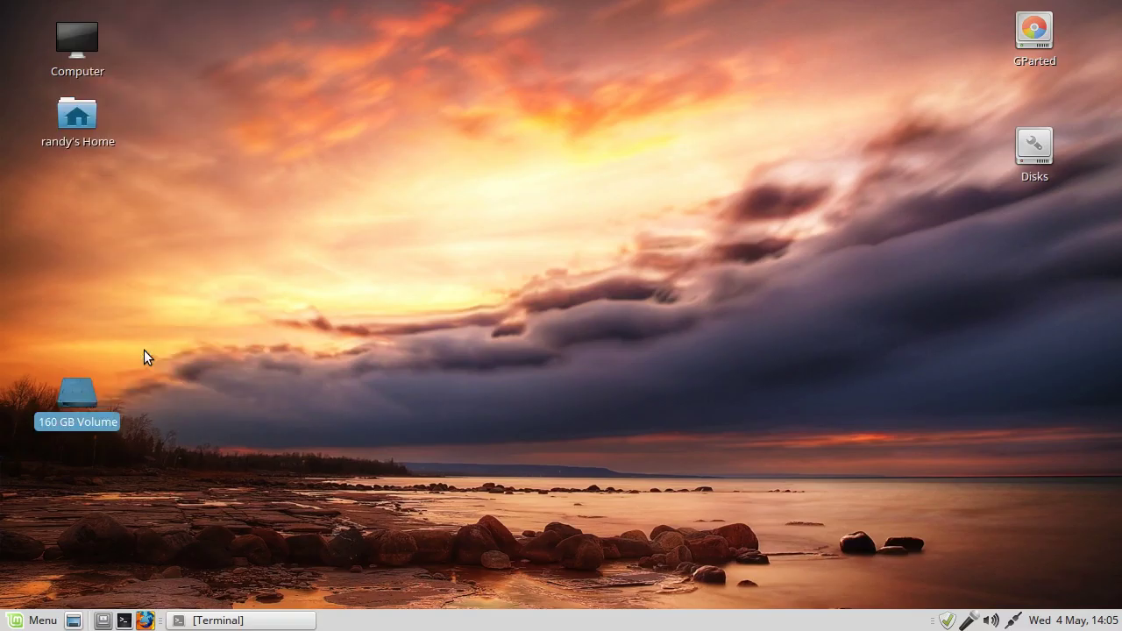
double_click(73, 114)
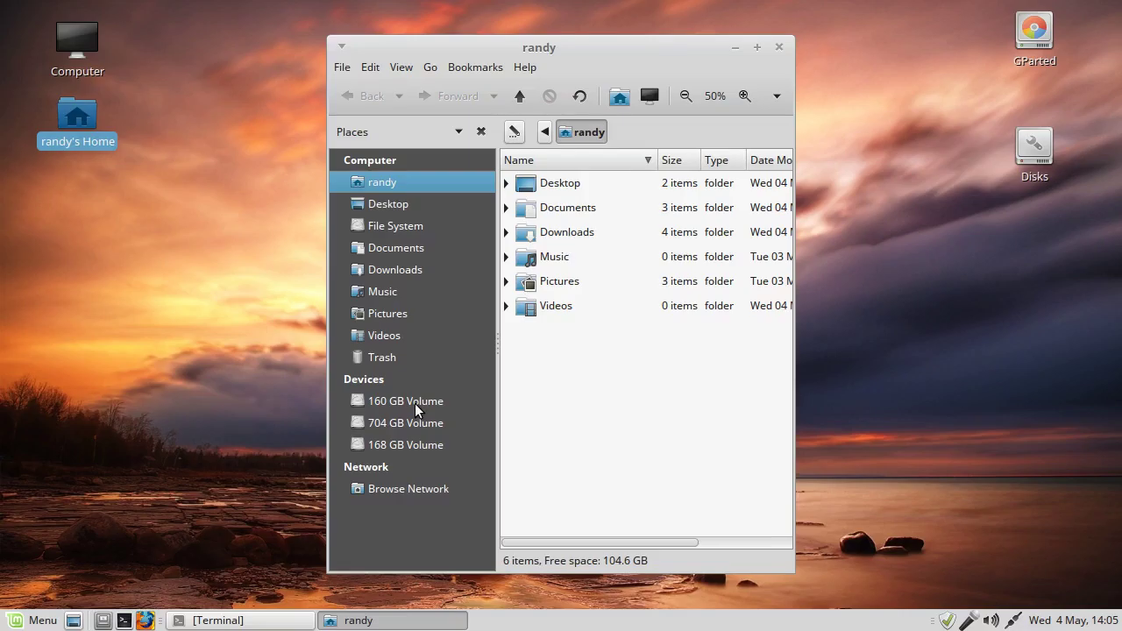
left_click(414, 403)
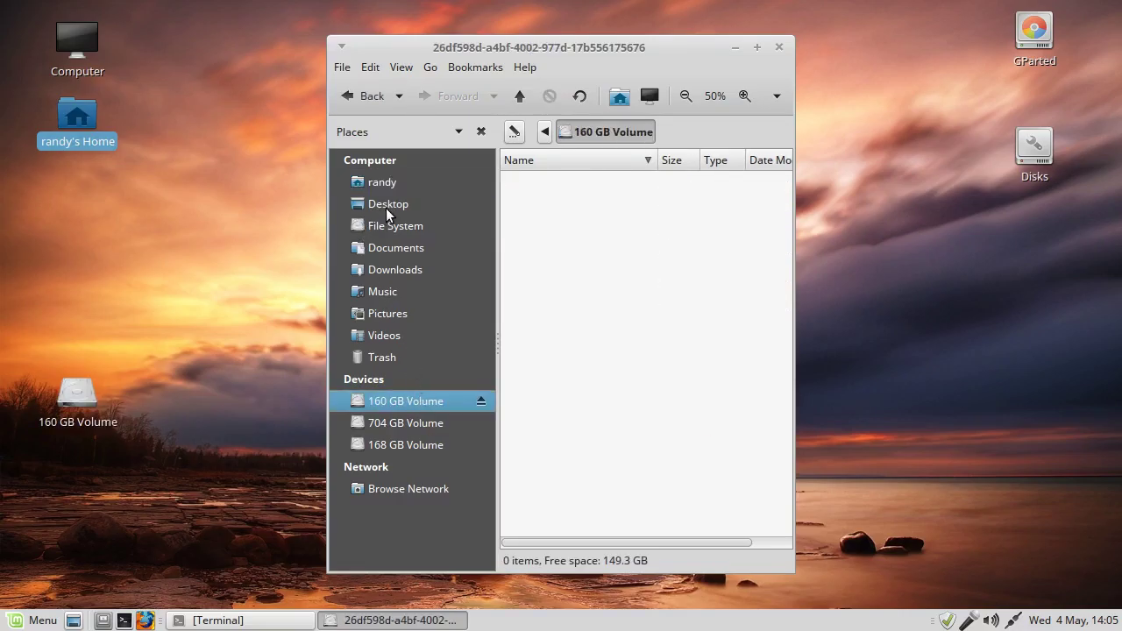
- Arrange the 160 GB Volume window side by side with a second home folder window
left_click_drag(565, 47, 842, 37)
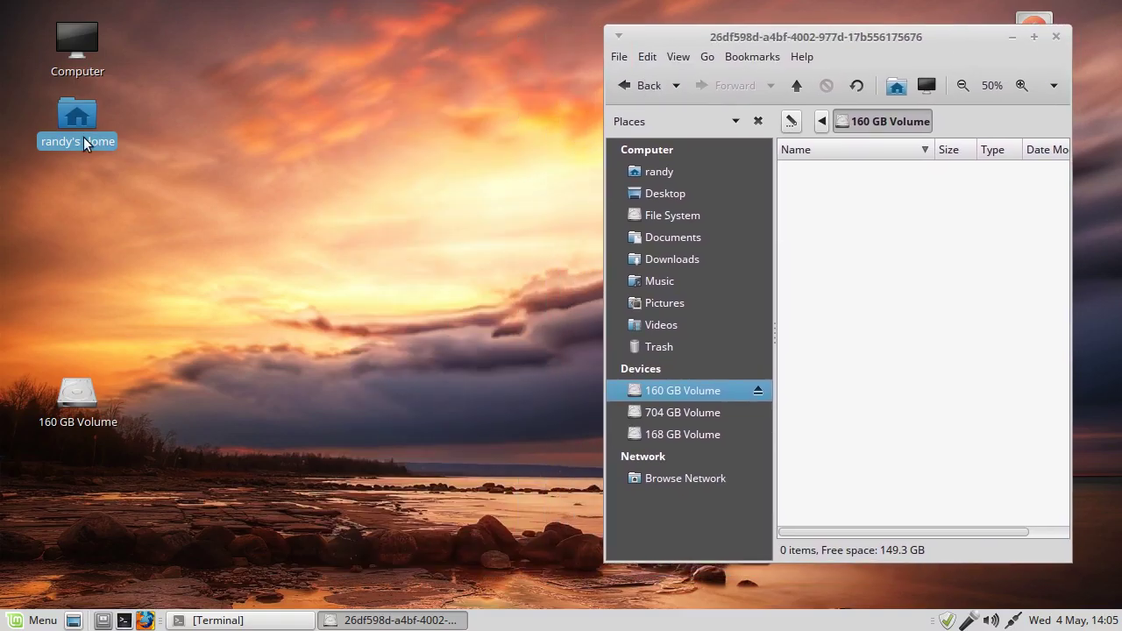
double_click(74, 136)
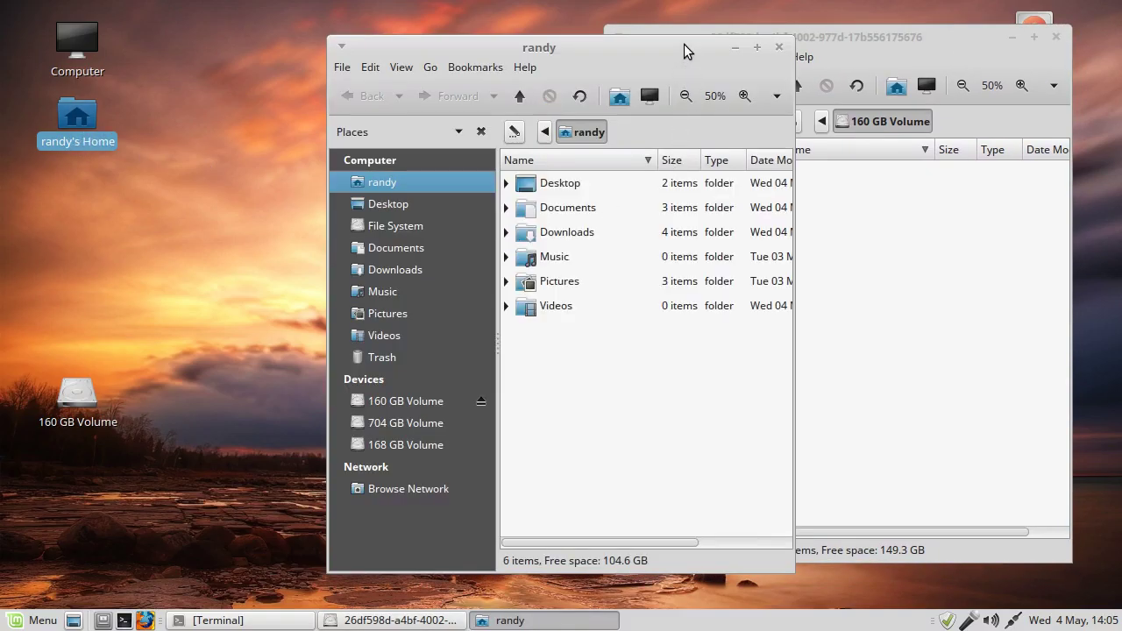
left_click_drag(684, 49, 385, 32)
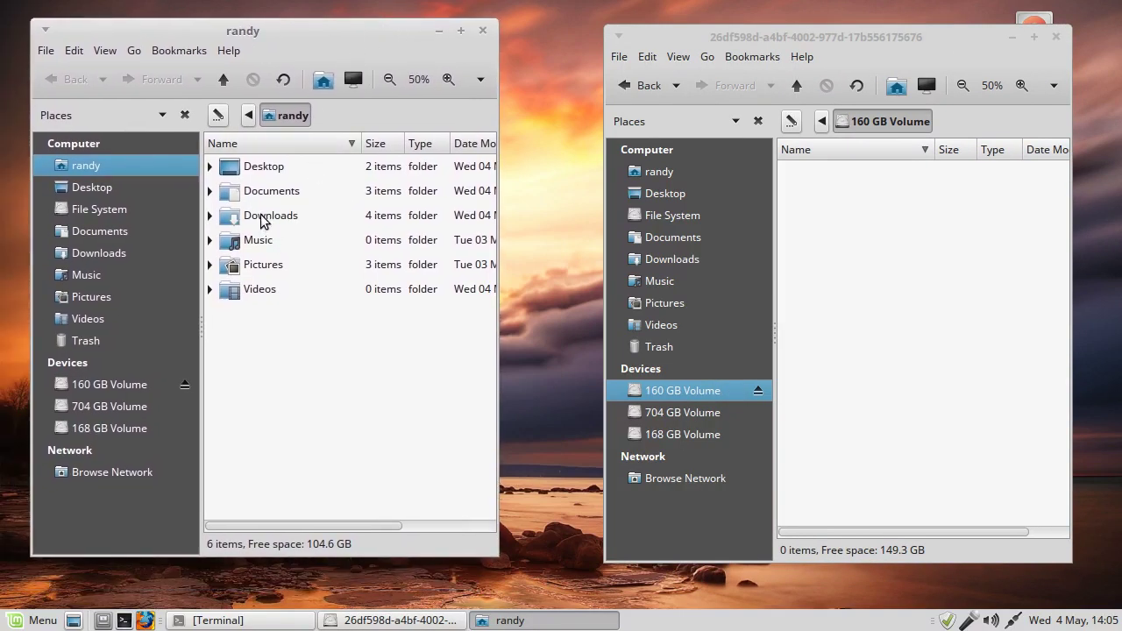
- Try to copy the home Downloads folder onto the 160 GB Volume, cancel the copy, and close the home window
left_click_drag(260, 221, 958, 263)
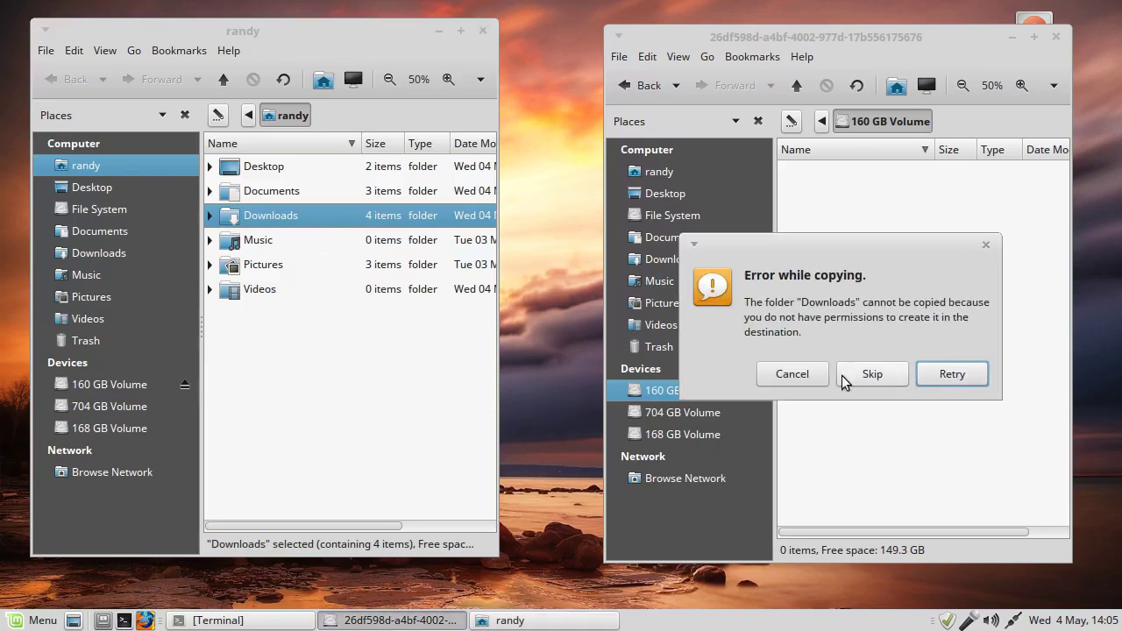
left_click(794, 375)
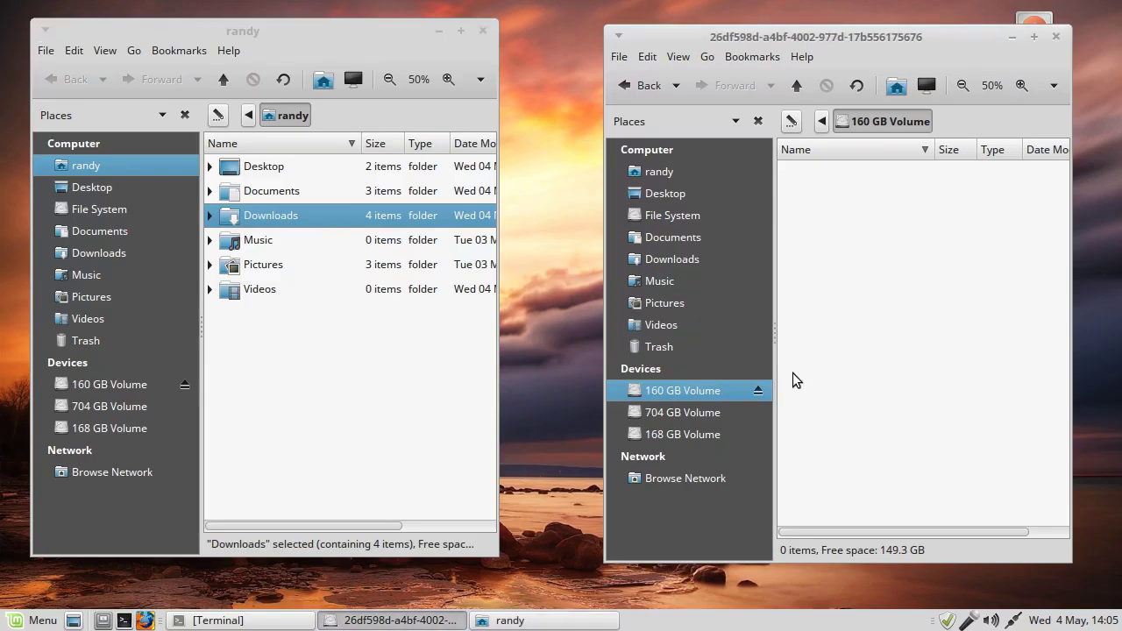
left_click(483, 32)
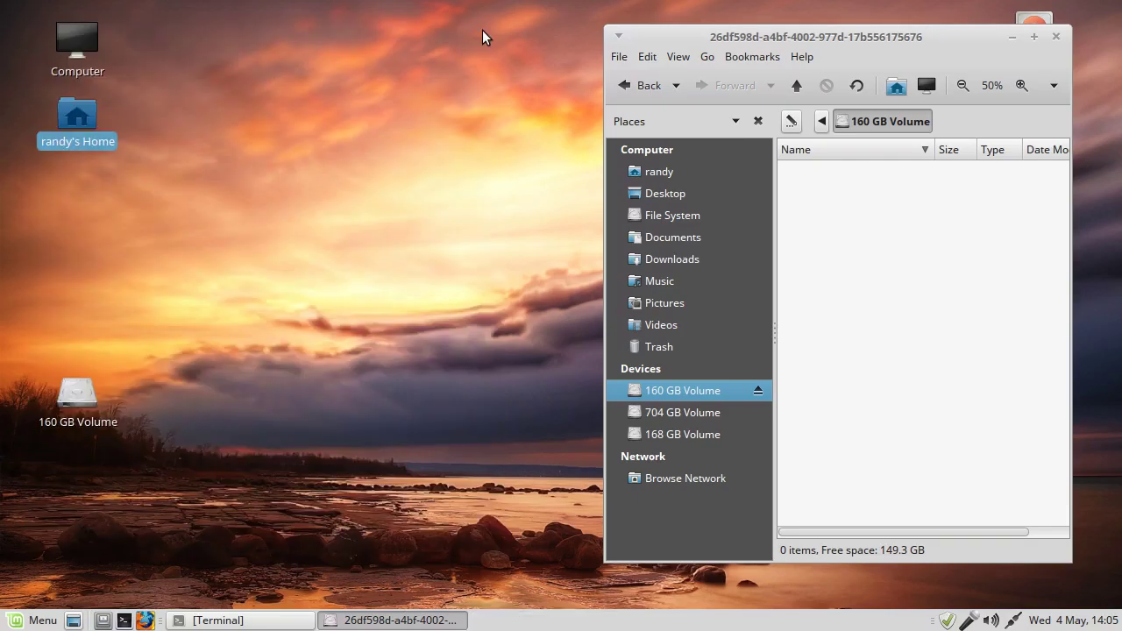
- Close the 160 GB Volume window, open a wide, short terminal window, and list the mounted filesystems with df -h
left_click(1058, 33)
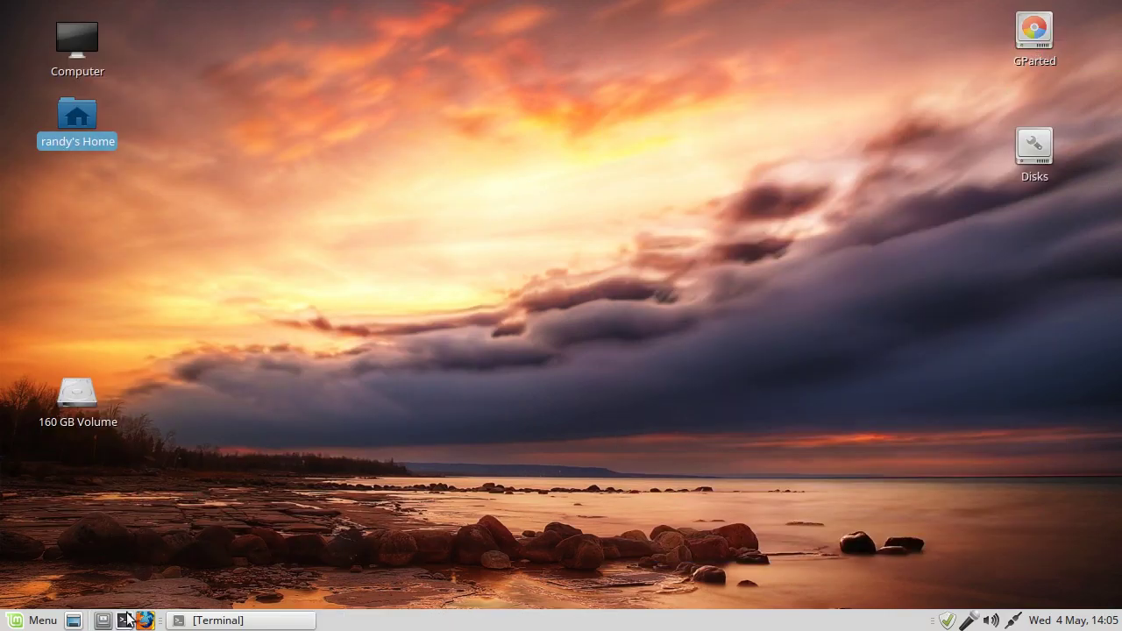
left_click(125, 621)
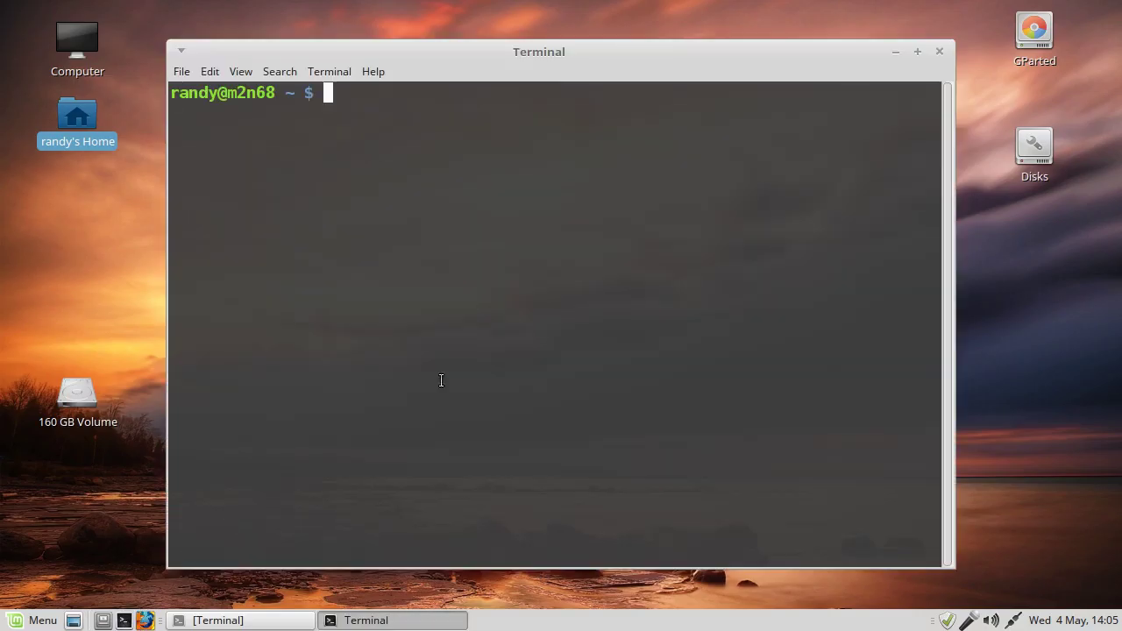
left_click_drag(577, 36, 571, 47)
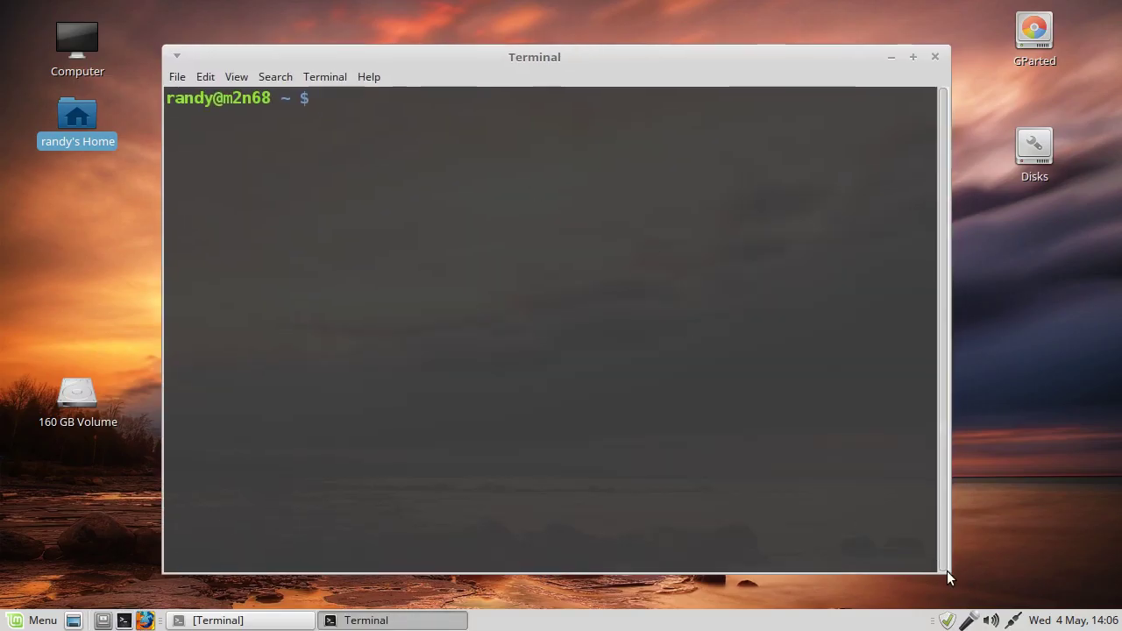
left_click_drag(948, 574, 1052, 451)
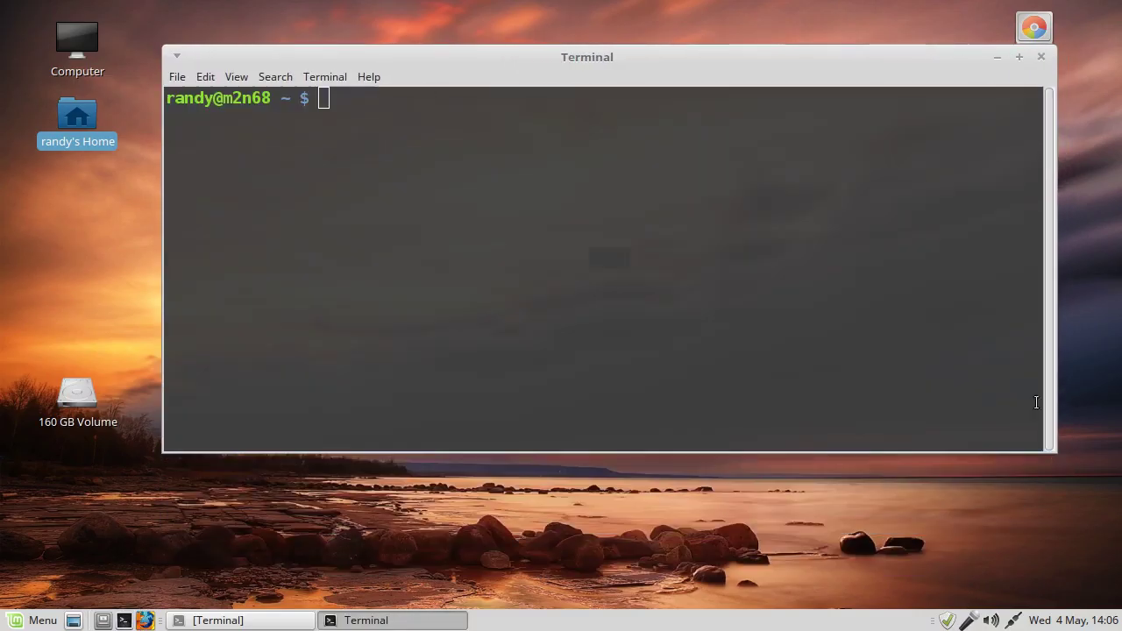
left_click_drag(853, 55, 858, 161)
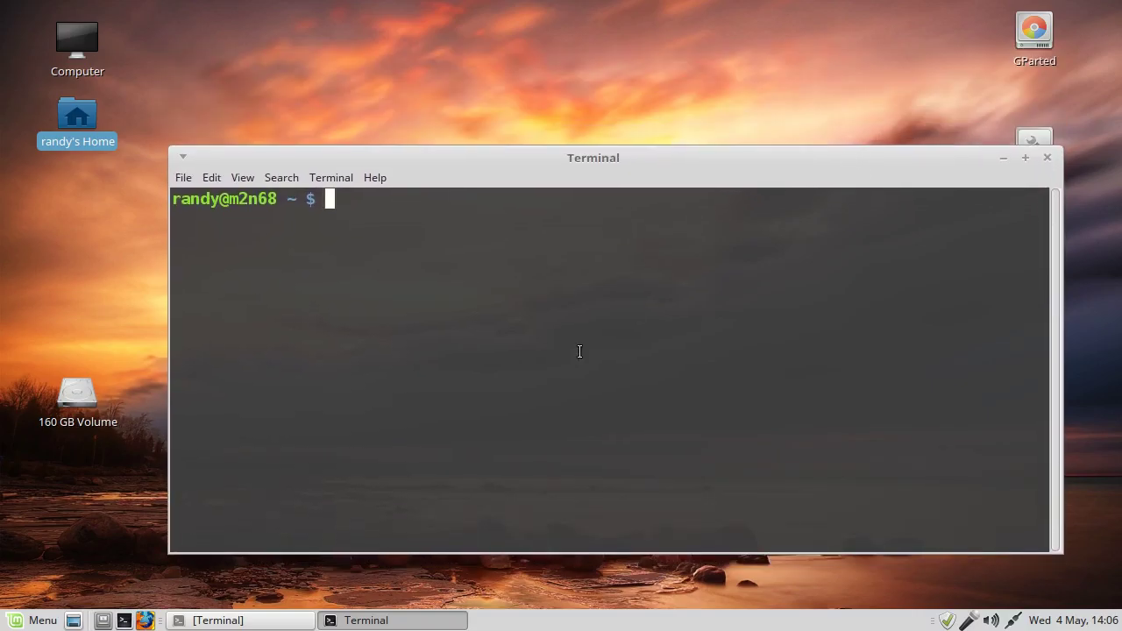
type("df -h")
key("Return")
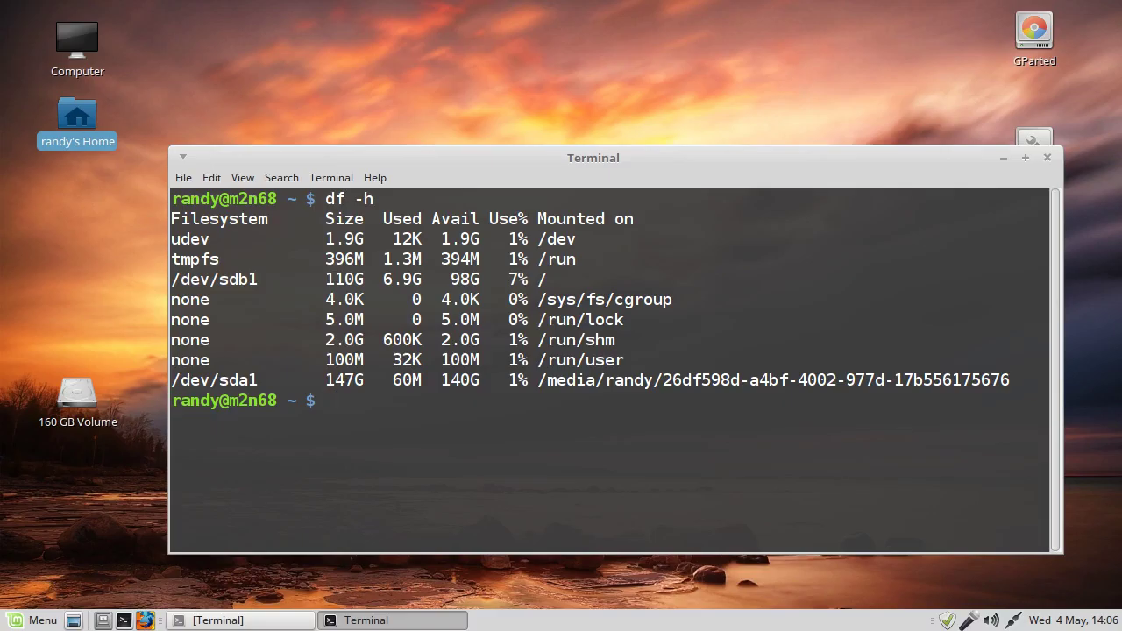
- Change to the user's folder under /media and list its contents with ls -la and ls
type("cd /media")
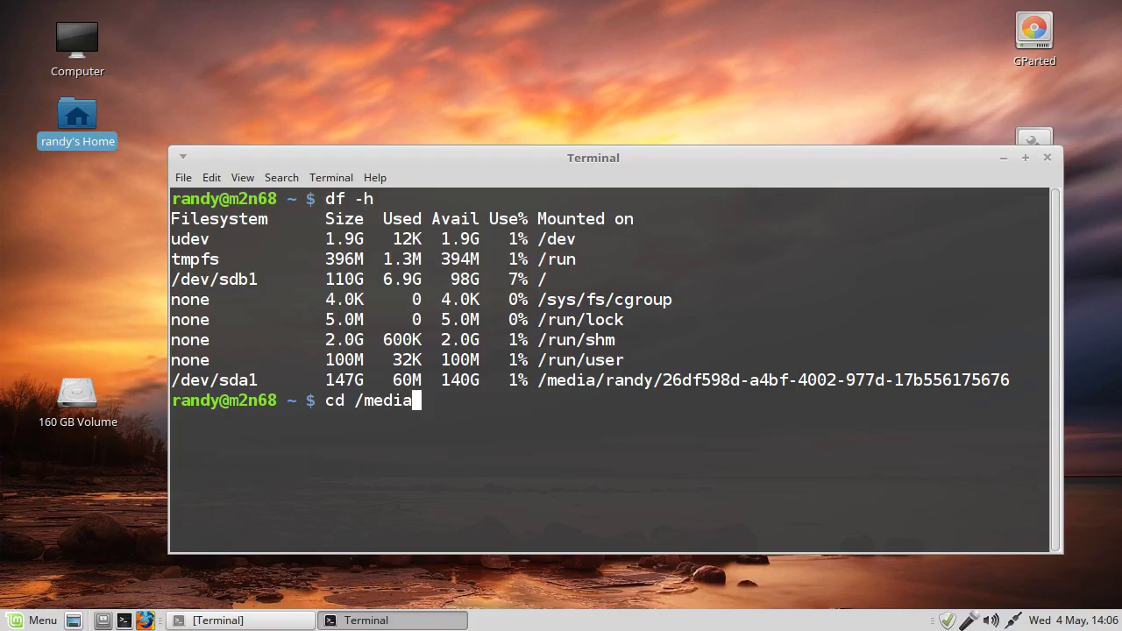
type("/randy")
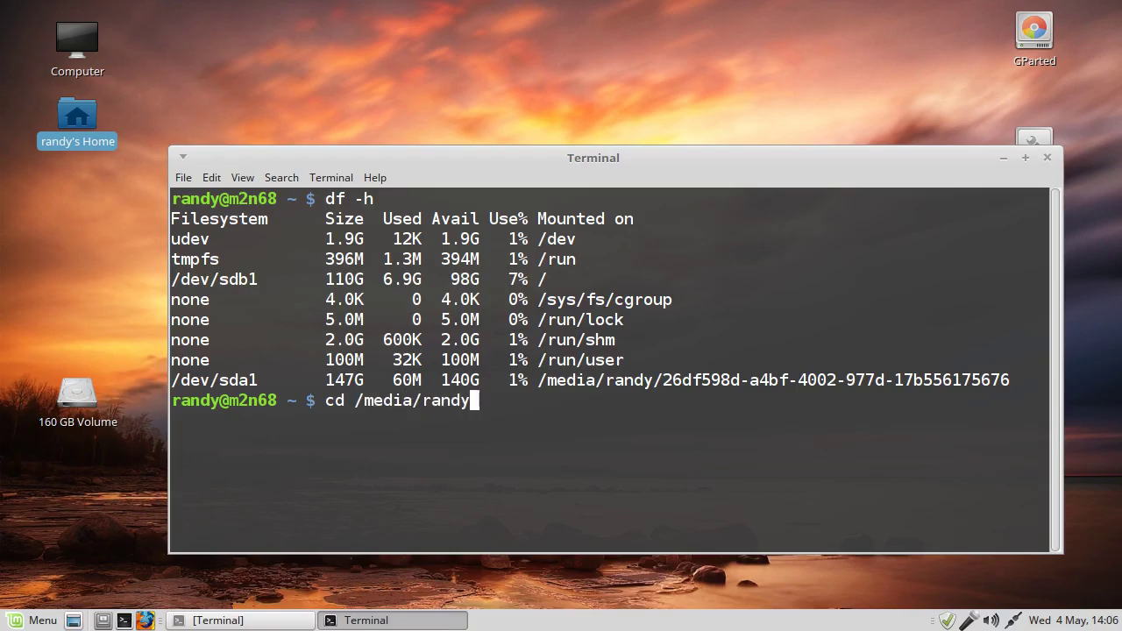
key("Return")
type("ls -la")
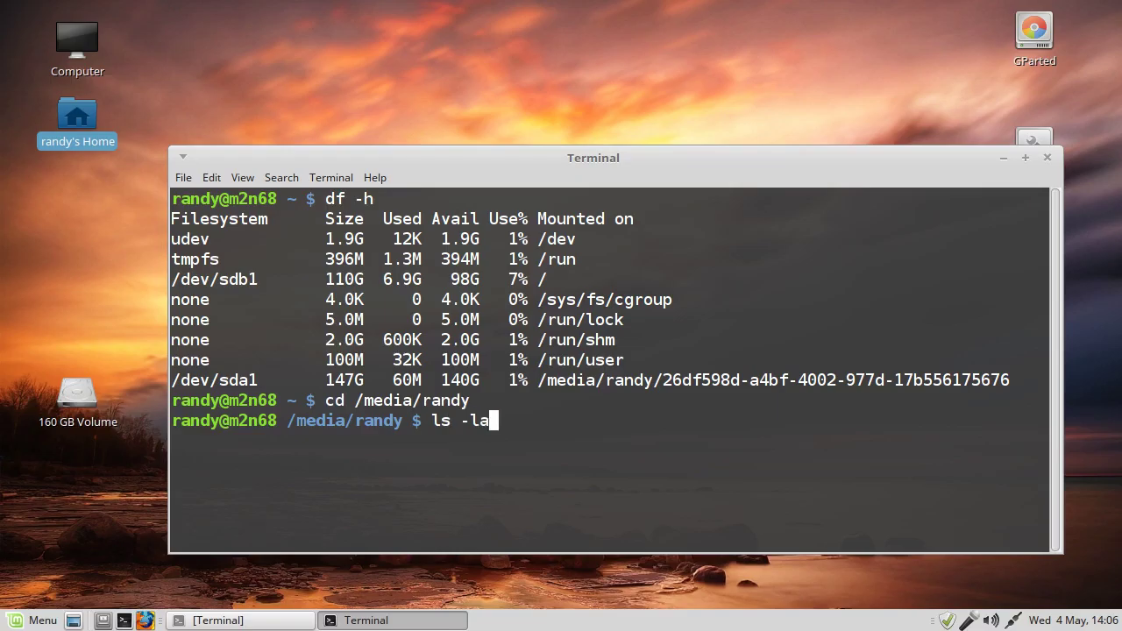
key("Return")
type("ls")
key("Return")
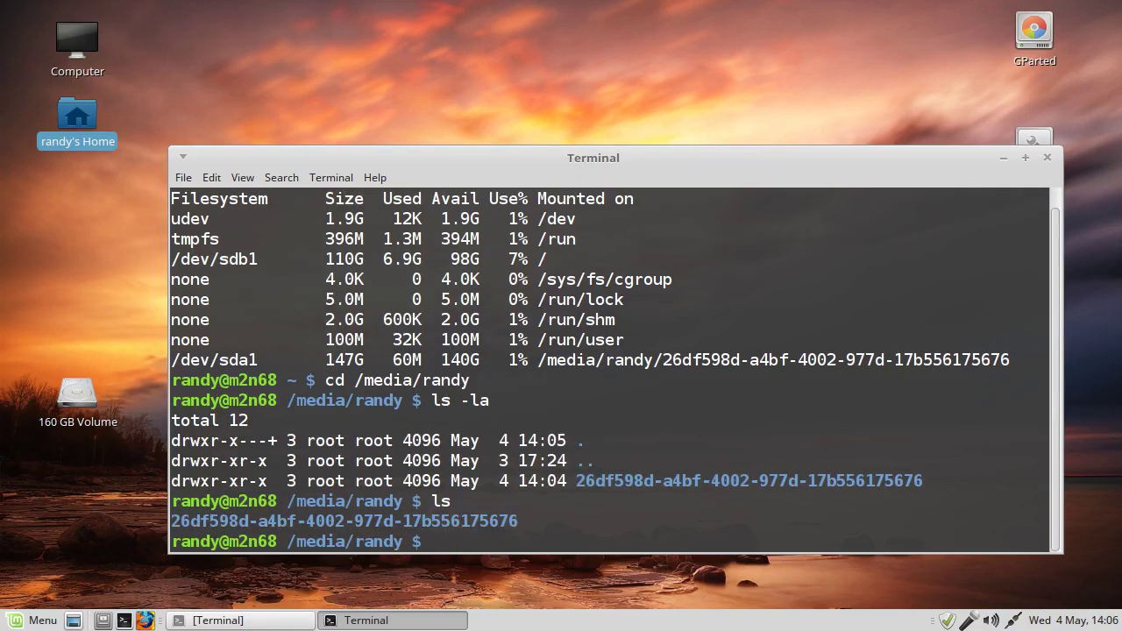
key("Return")
key("Return")
key("Return")
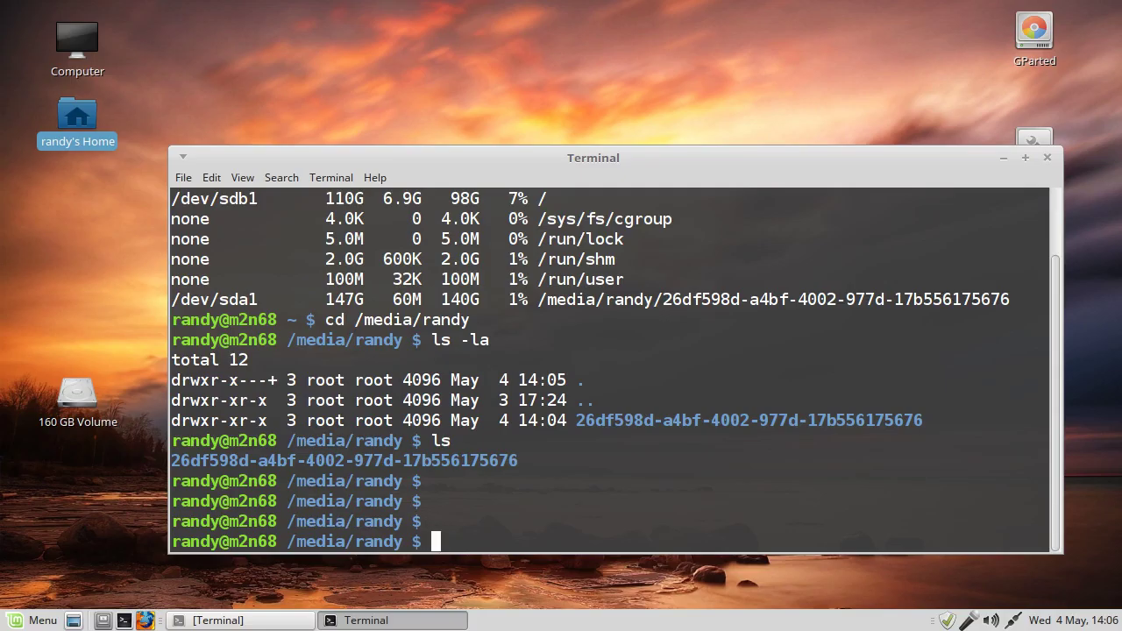
- Recursively set the mounted volume folder's owner and group to the user with sudo chown -R, entering the account password
type("sudo cho")
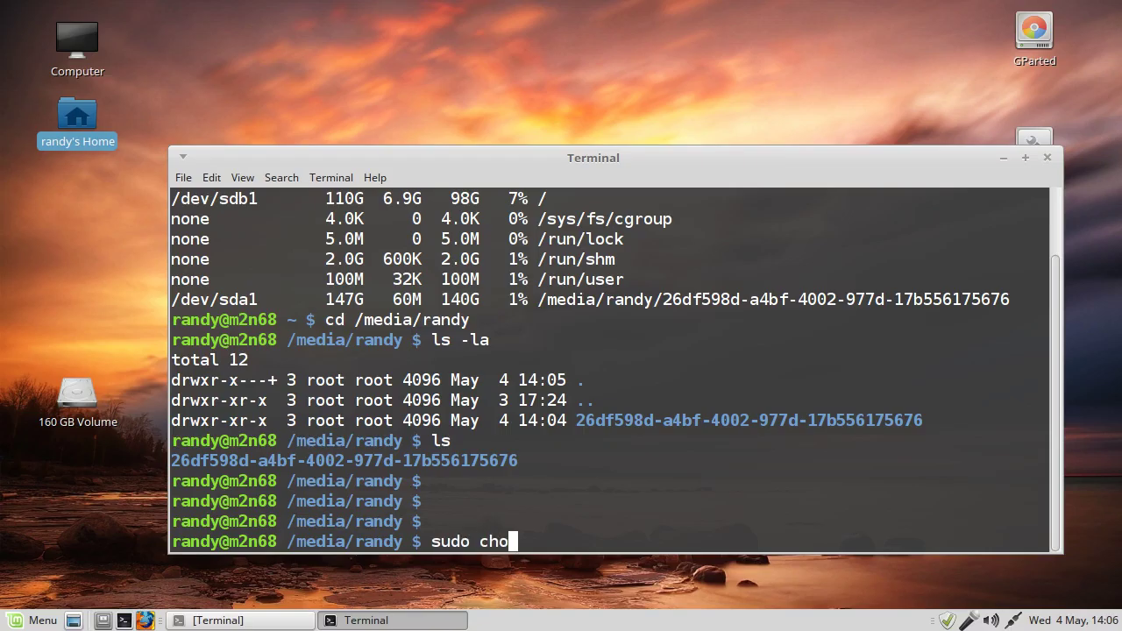
type("wn")
key("Left")
key("Left")
key("Left")
key("Left")
key("Right")
key("Right")
key("Right")
key("Right")
type("-R randy")
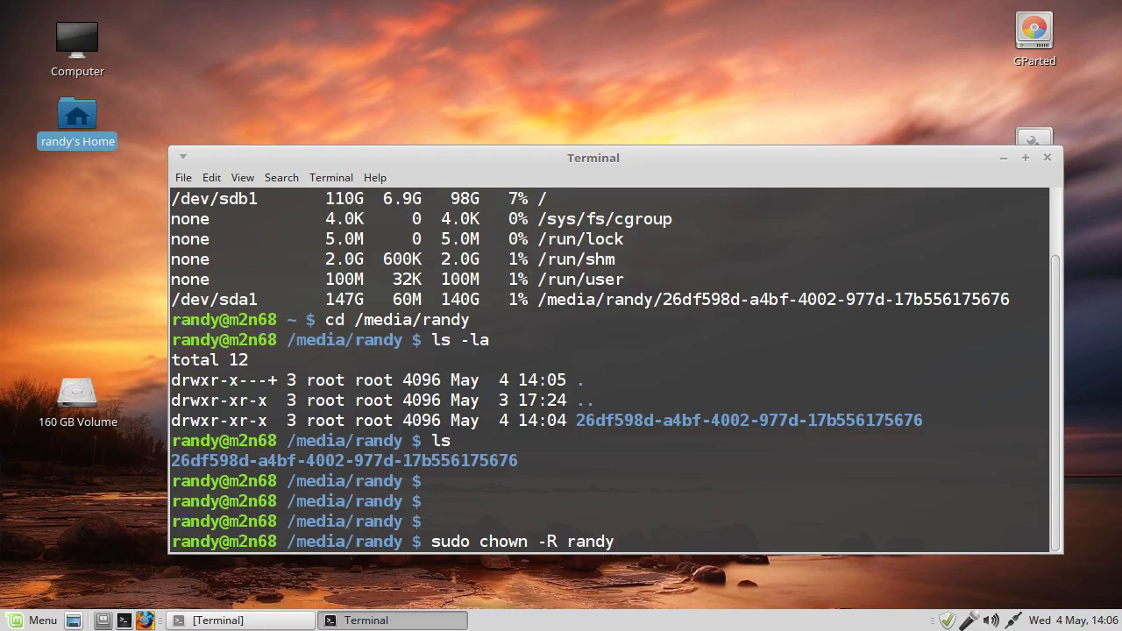
type(":randy")
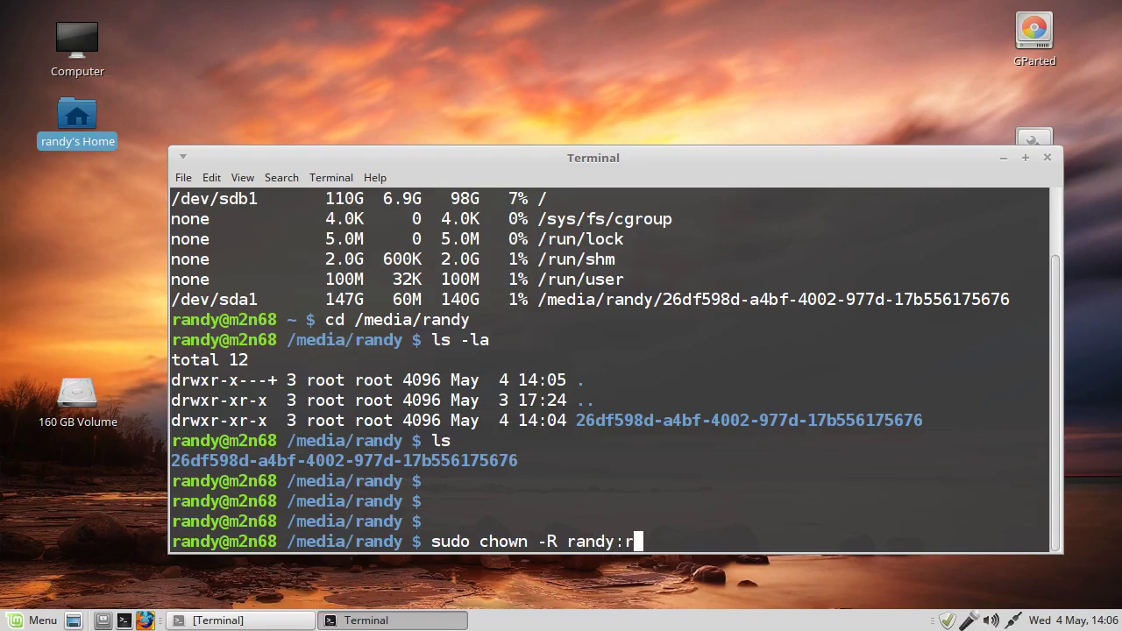
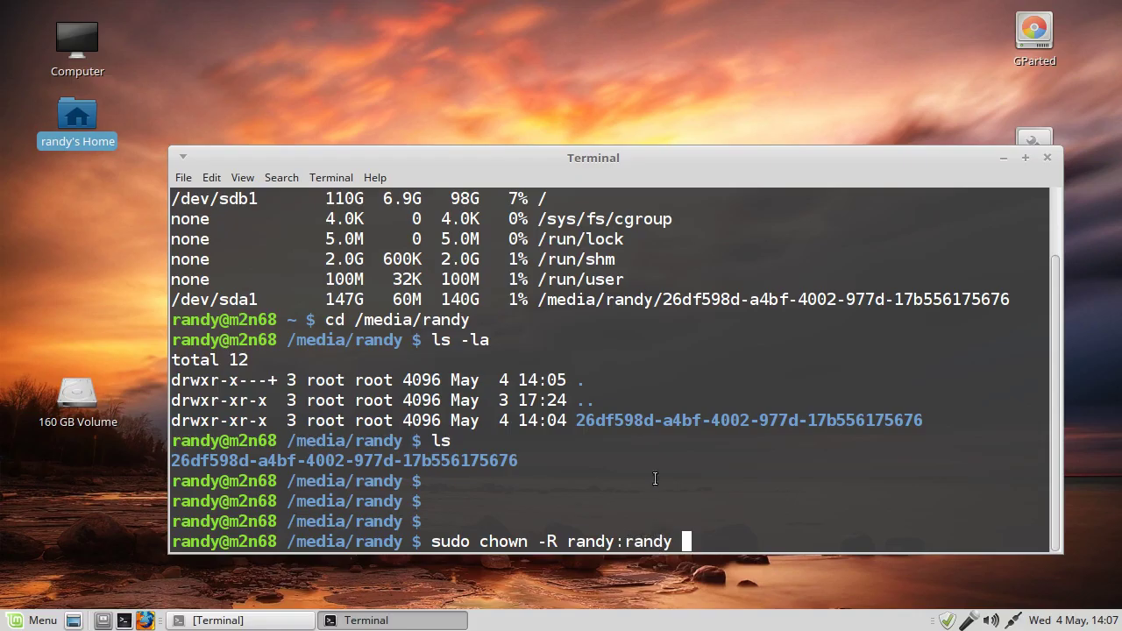
double_click(667, 421)
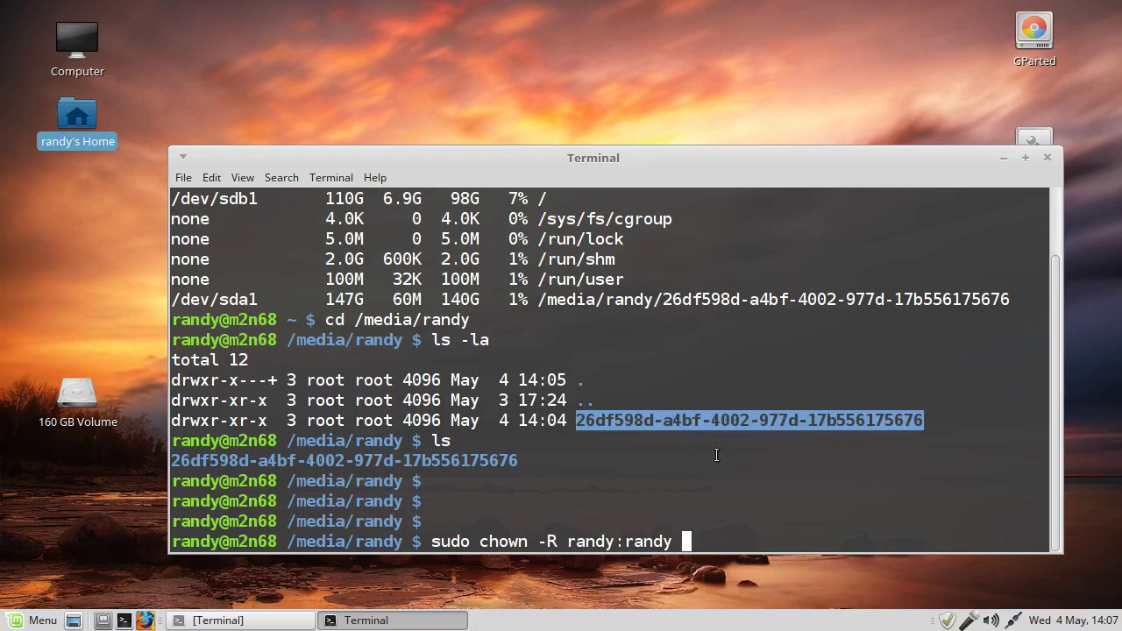
middle_click(785, 517)
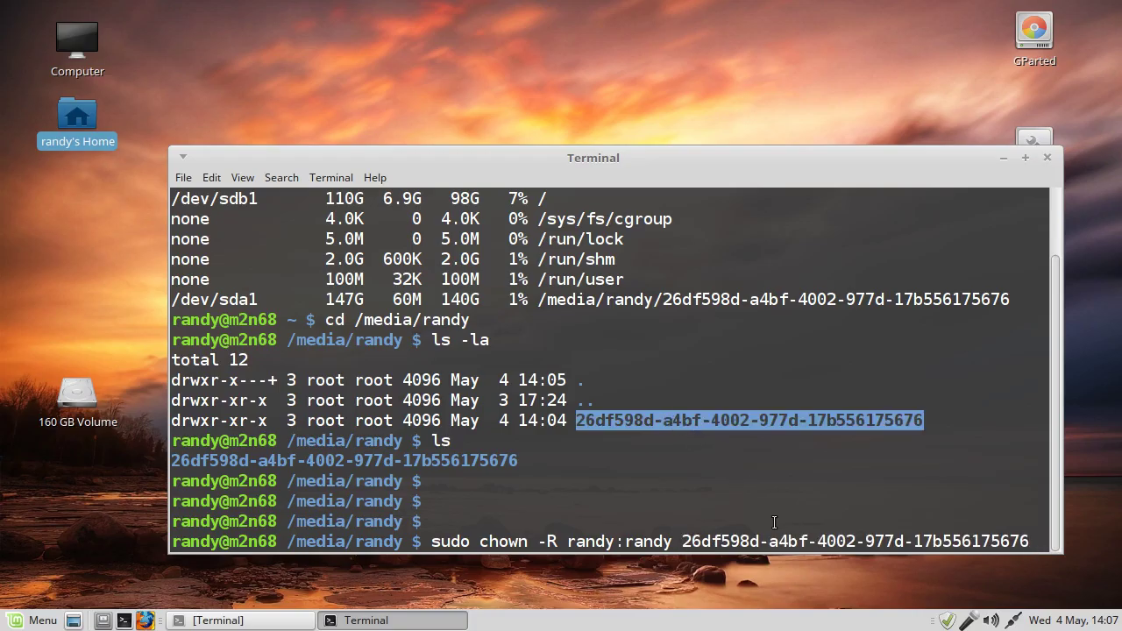
key("Return")
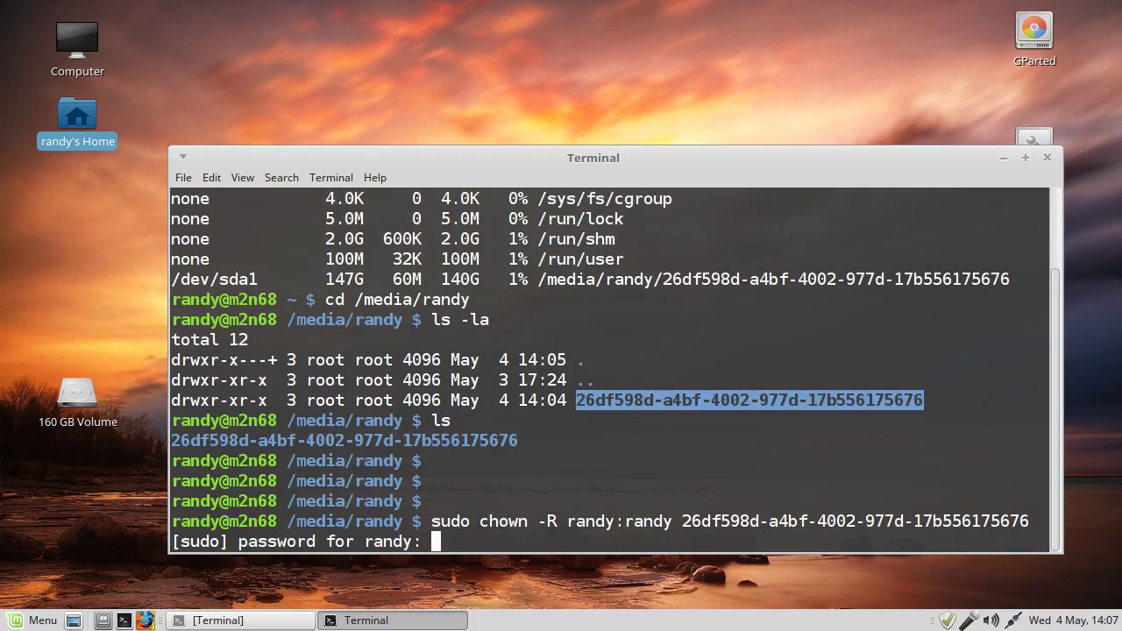
key("Return")
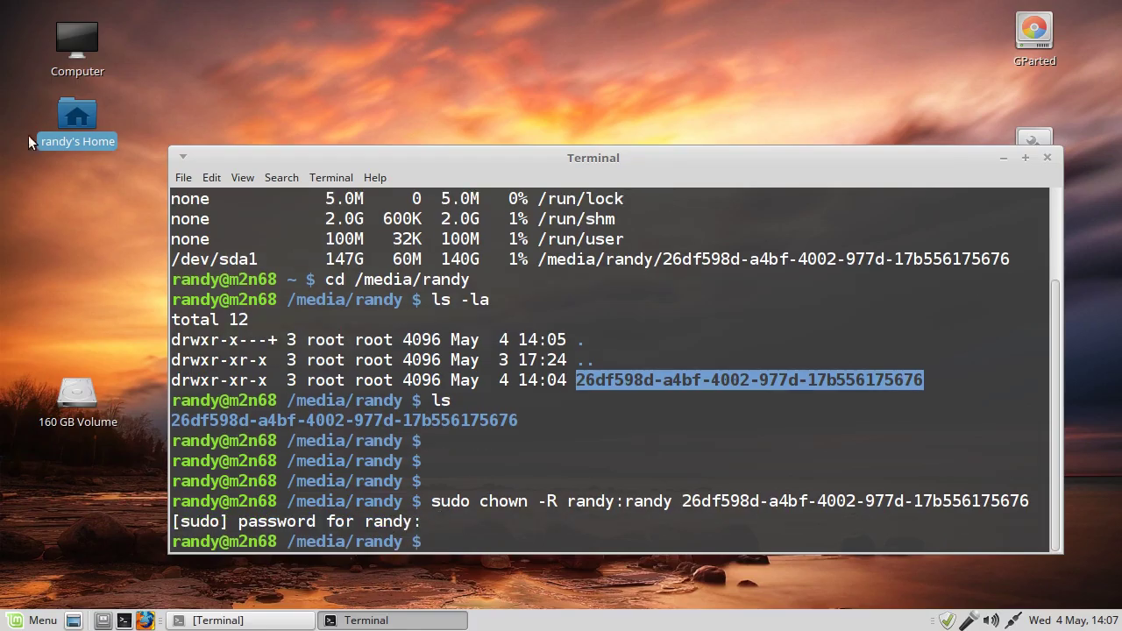
- Close the terminal and arrange a home folder window side by side with a 160 GB Volume window
left_click(1051, 158)
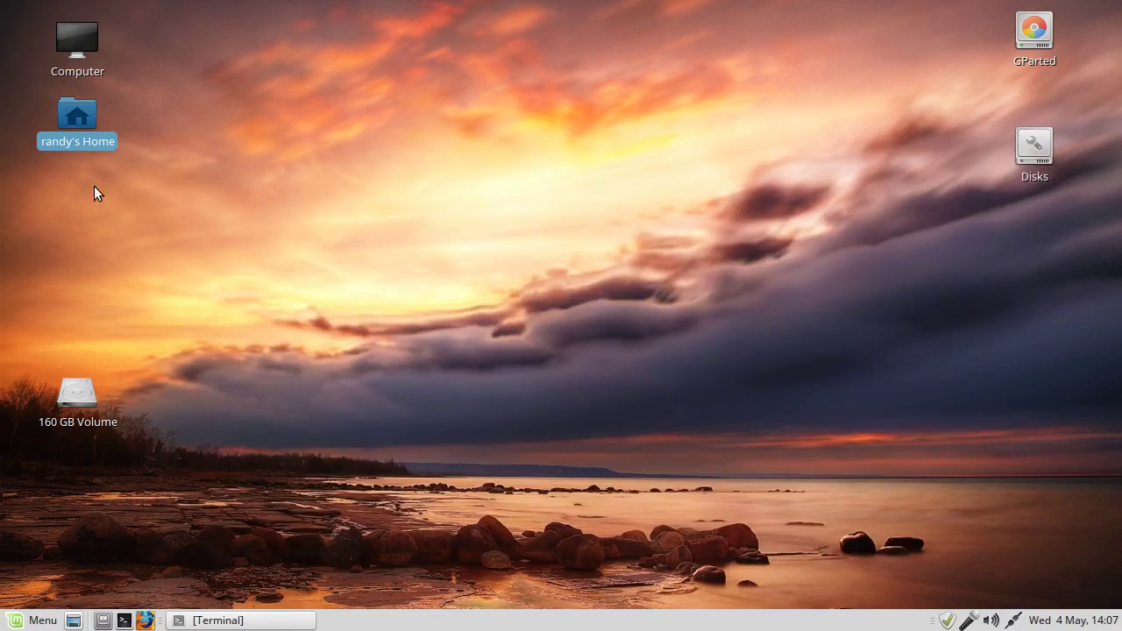
double_click(76, 116)
left_click_drag(709, 39, 980, 24)
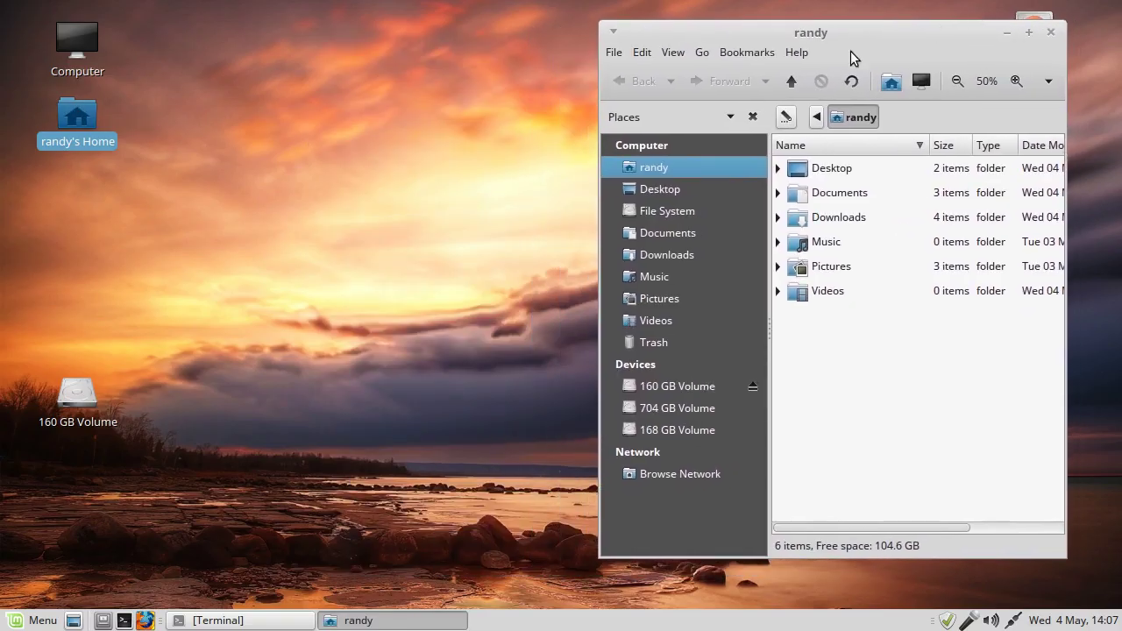
double_click(77, 122)
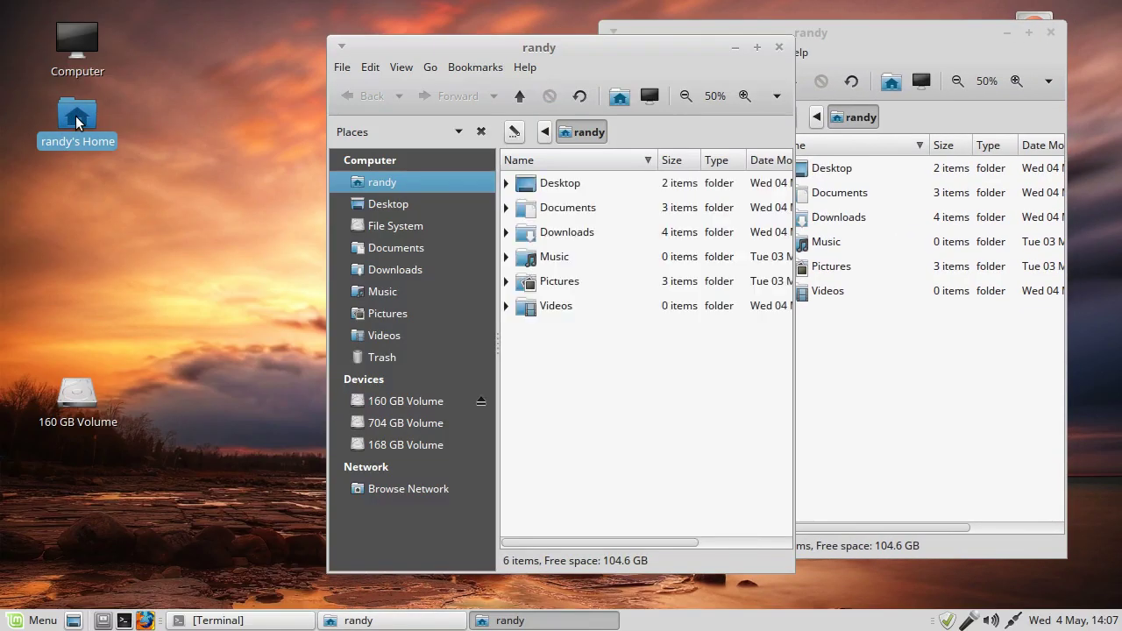
left_click_drag(656, 45, 428, 27)
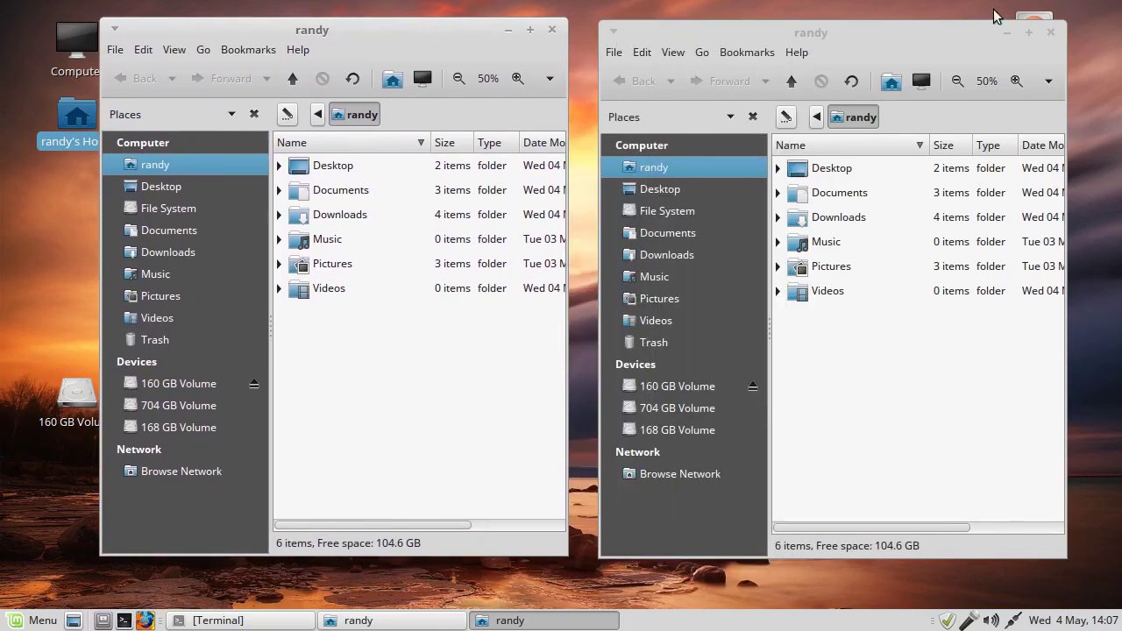
left_click(1052, 33)
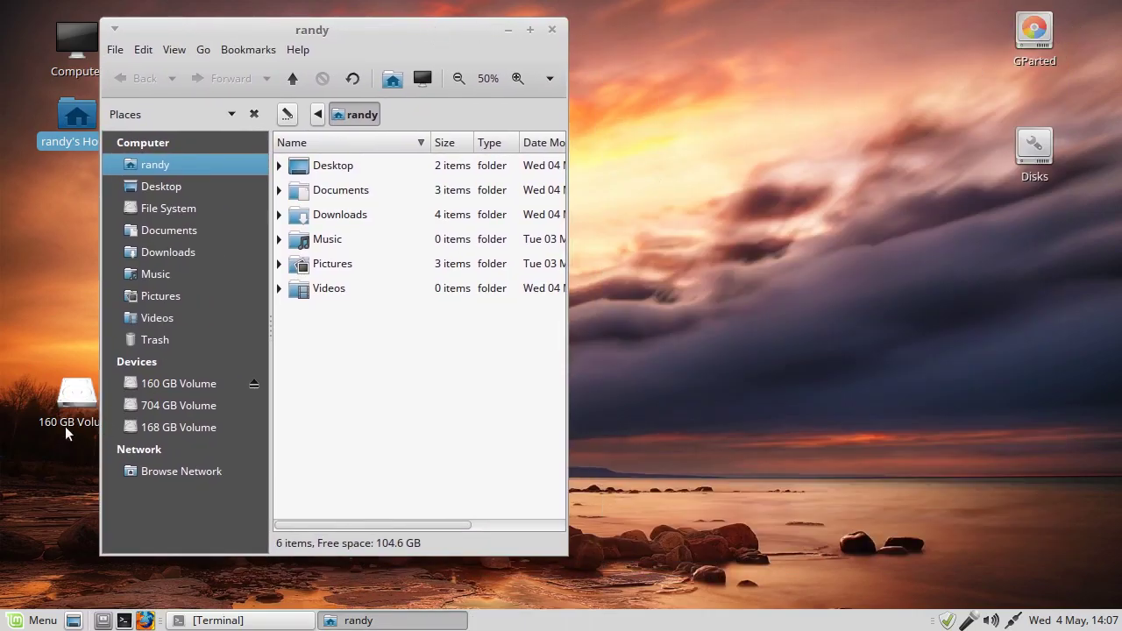
double_click(77, 402)
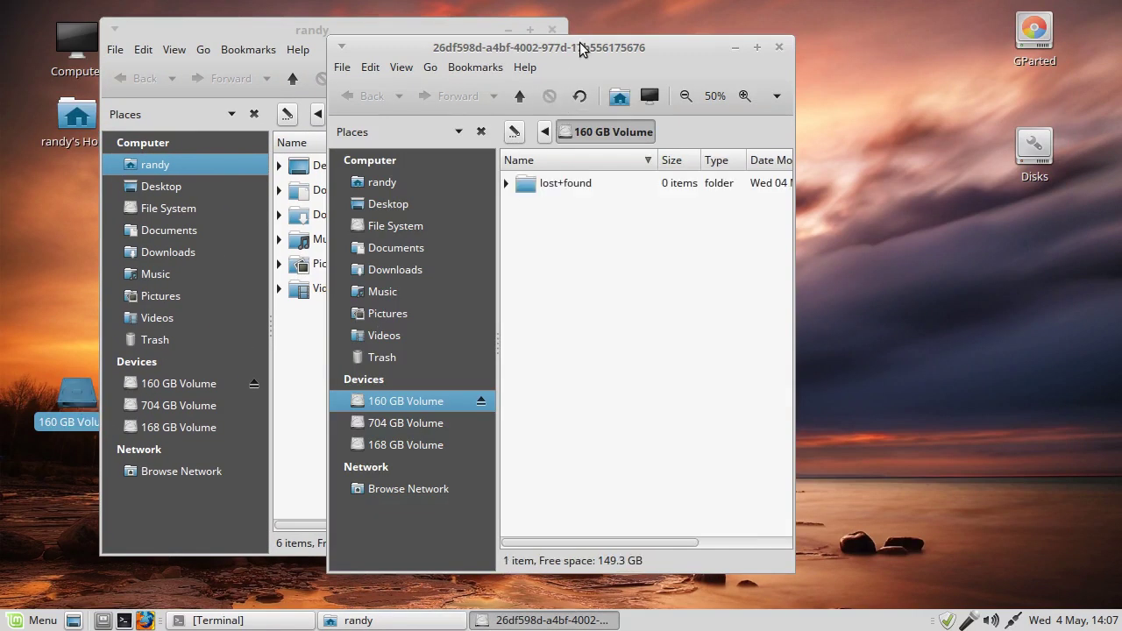
left_click_drag(579, 42, 870, 43)
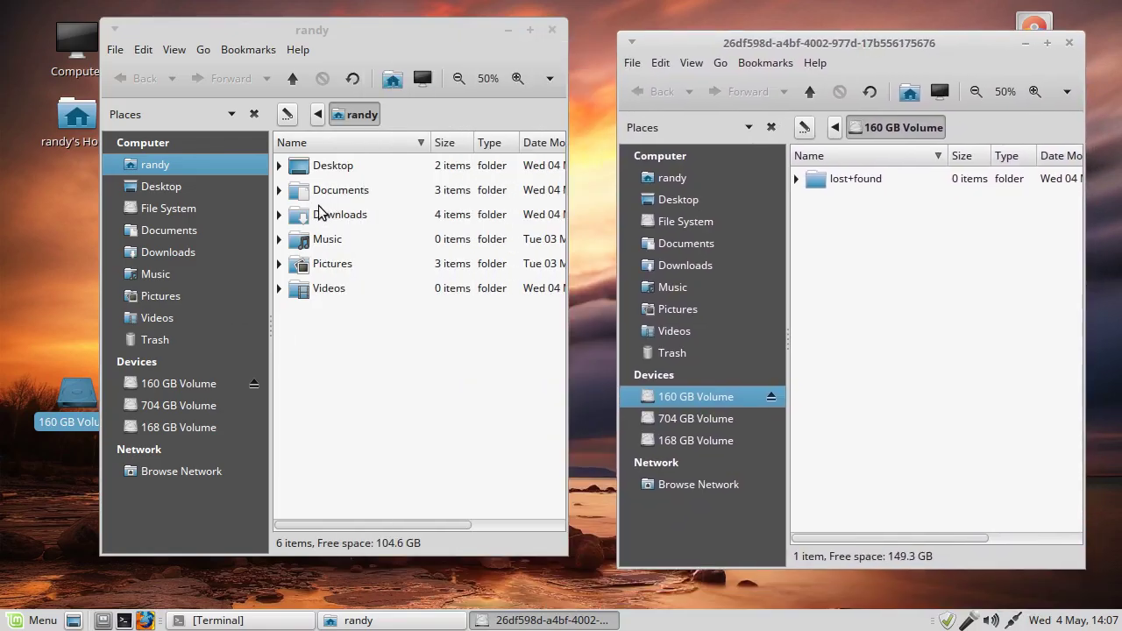
- Check the contents of the home Music folder, return to the home folder, and select Downloads
double_click(326, 239)
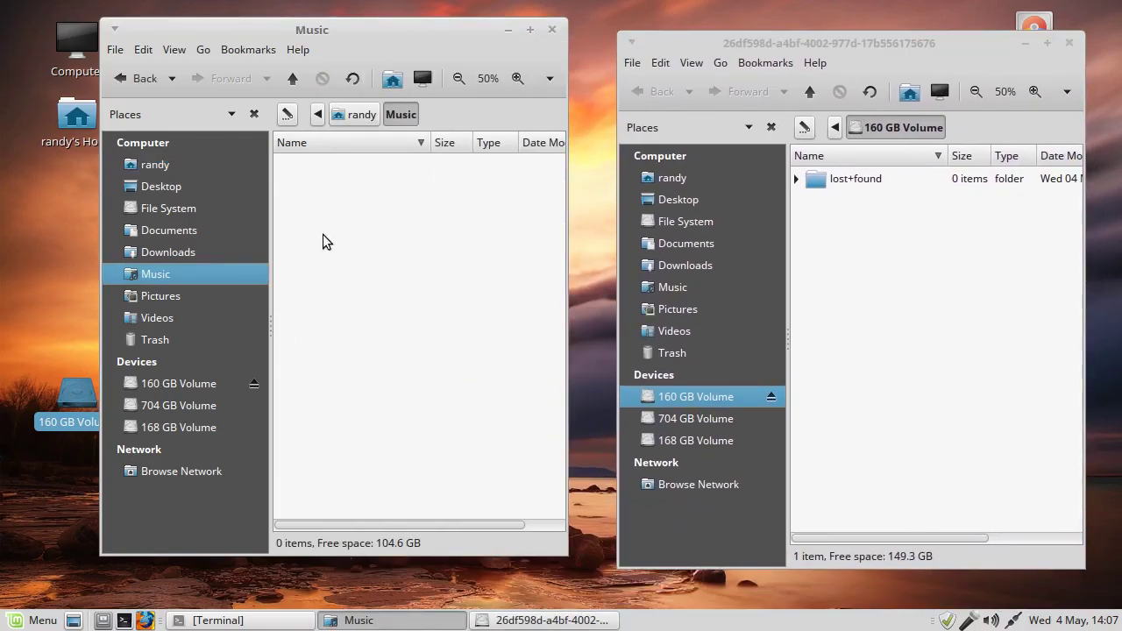
left_click(349, 116)
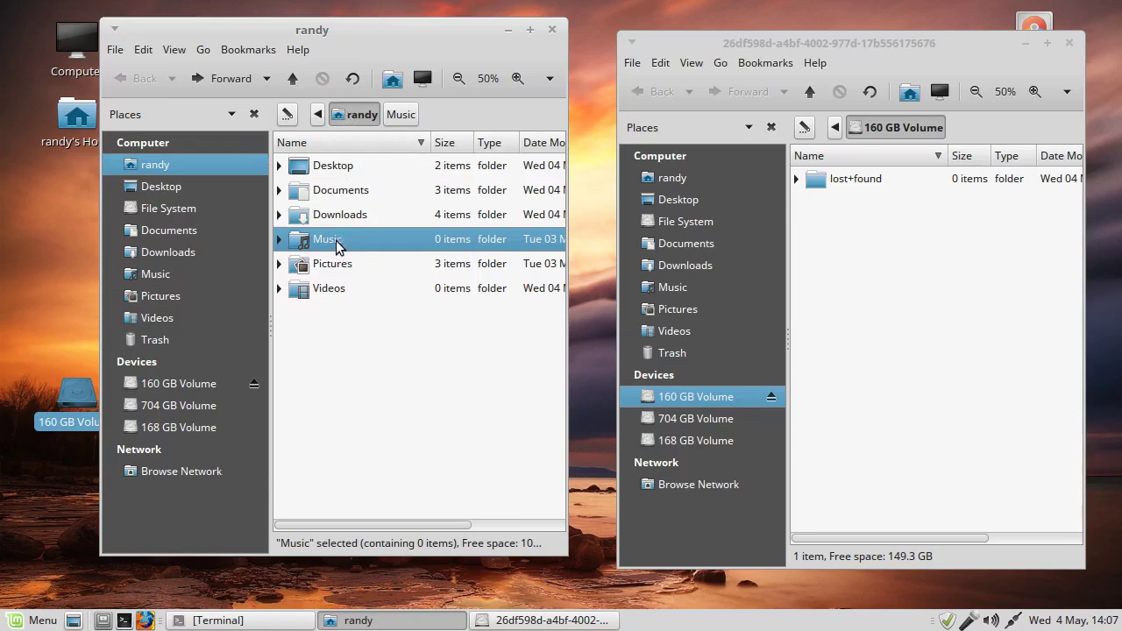
left_click(333, 217)
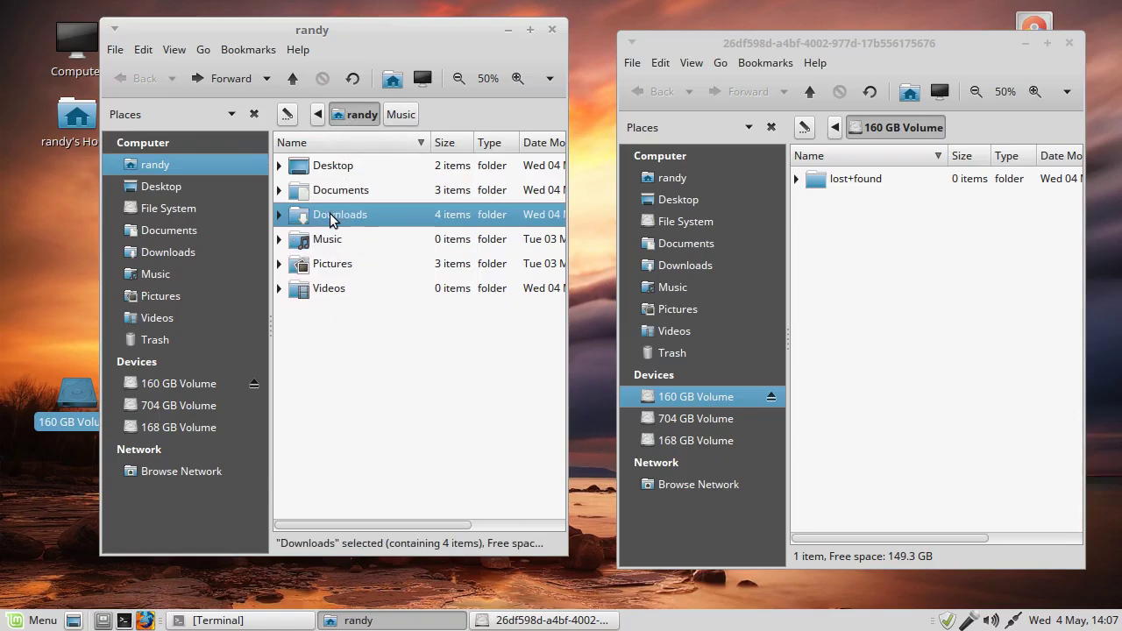
- Permanently delete the lost+found folder from the 160 GB Volume
left_click(861, 180)
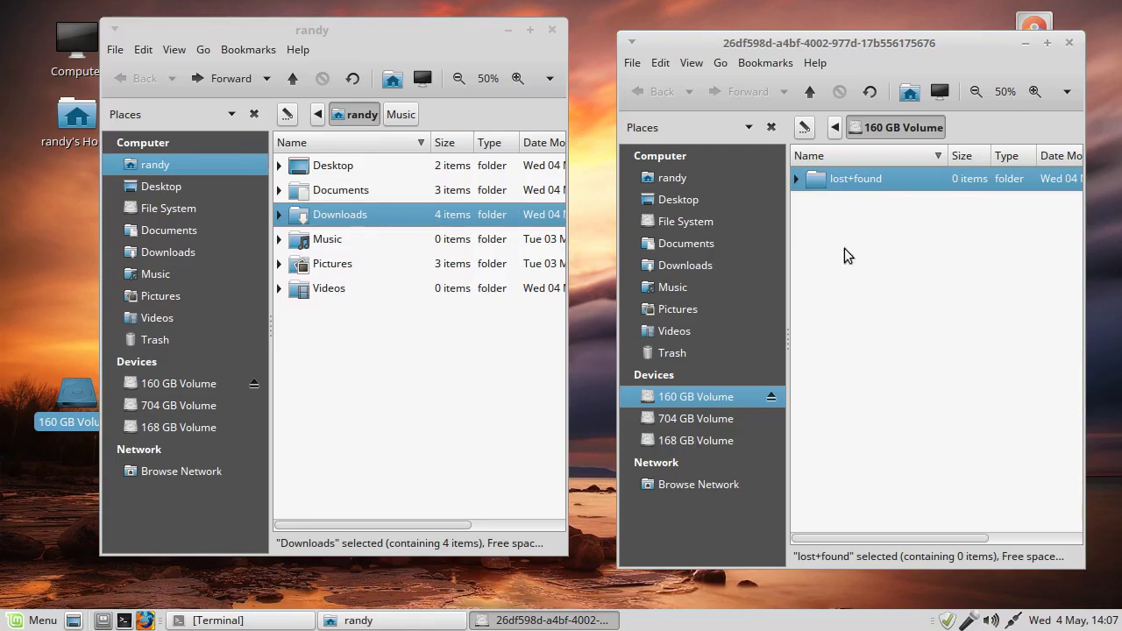
right_click(848, 176)
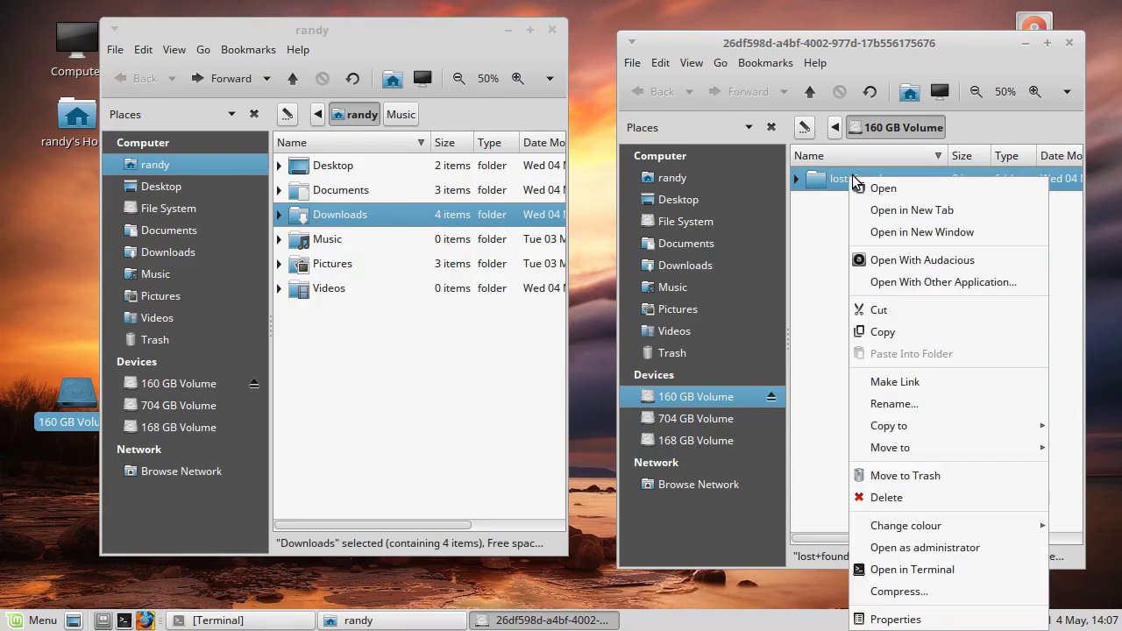
left_click(911, 497)
left_click(1017, 365)
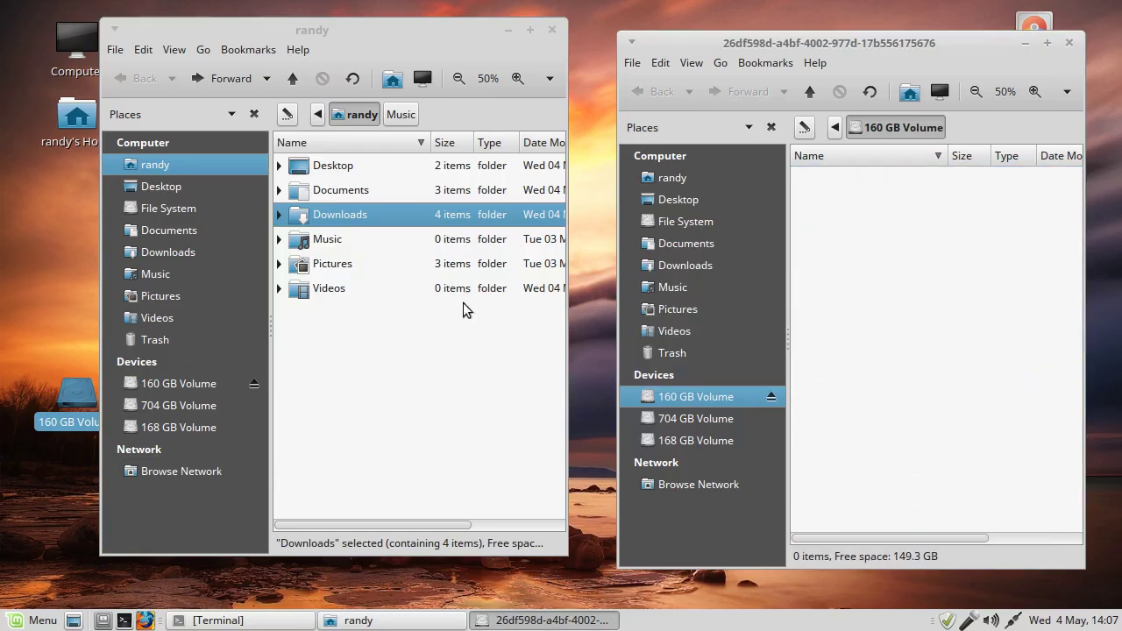
- Copy the home Downloads folder onto the 160 GB Volume, leaving only the volume window open near the desktop's centre
left_click_drag(323, 216, 947, 291)
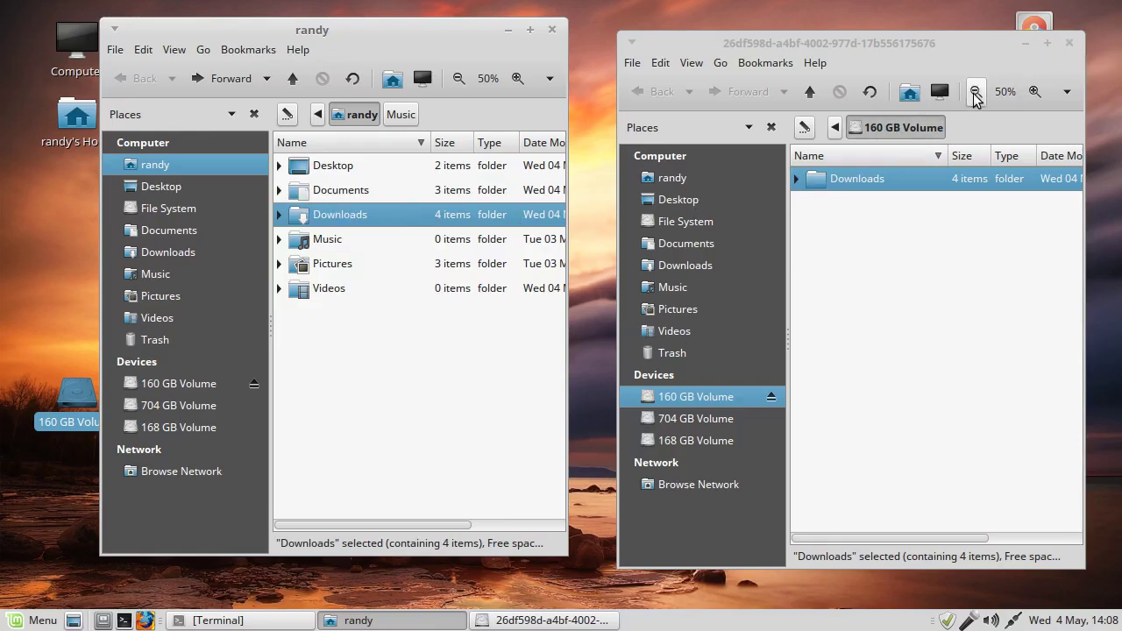
left_click(551, 30)
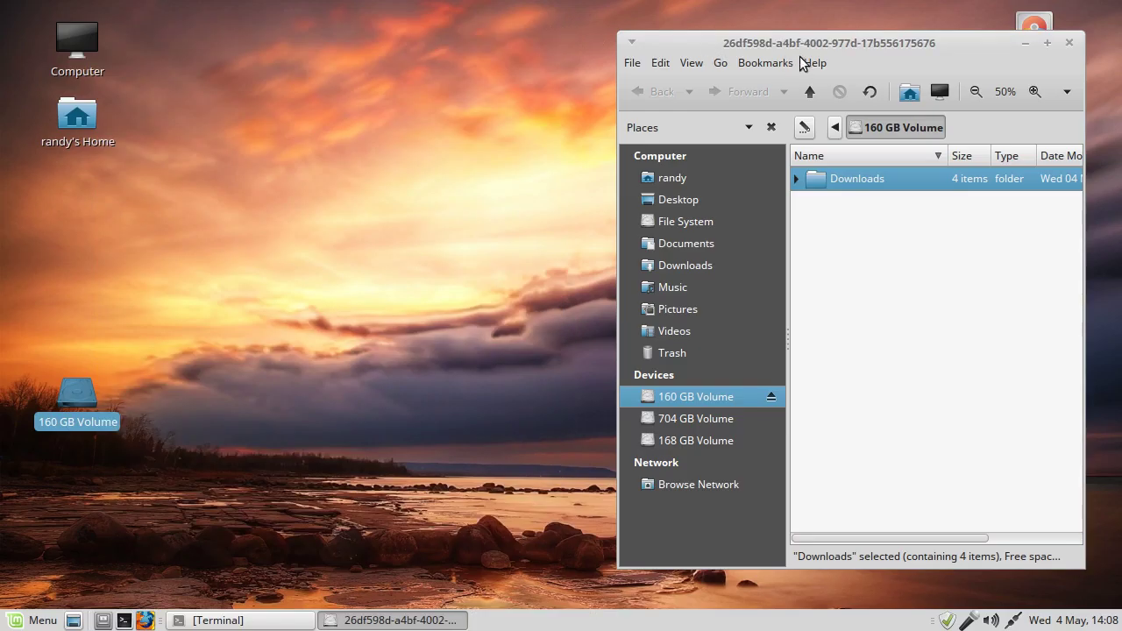
left_click_drag(797, 45, 637, 45)
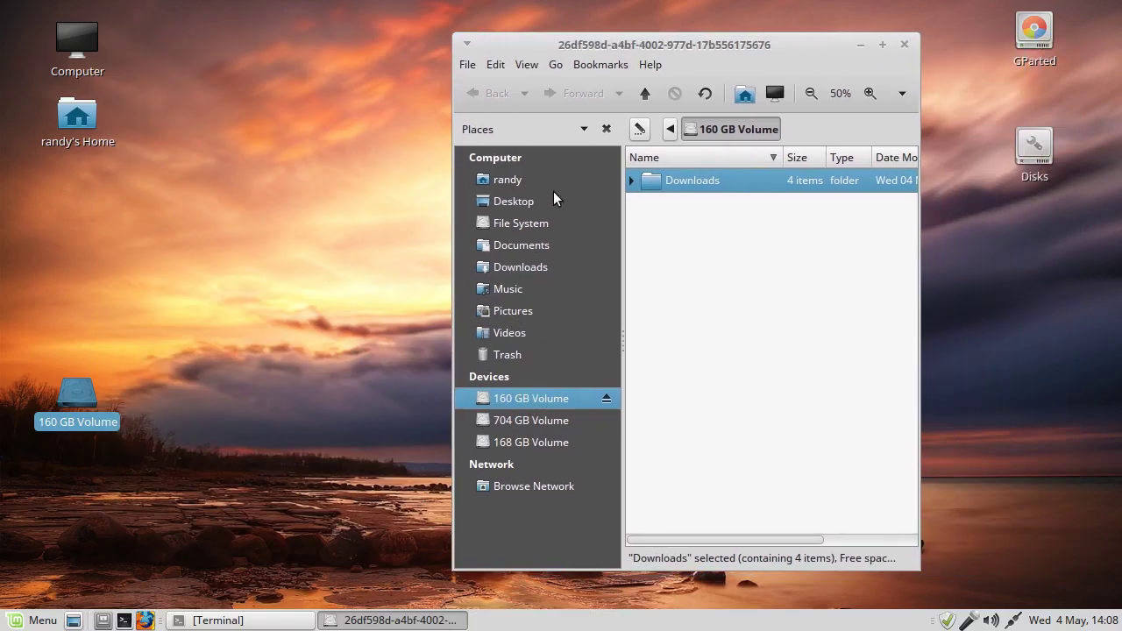
left_click(511, 179)
left_click(522, 401)
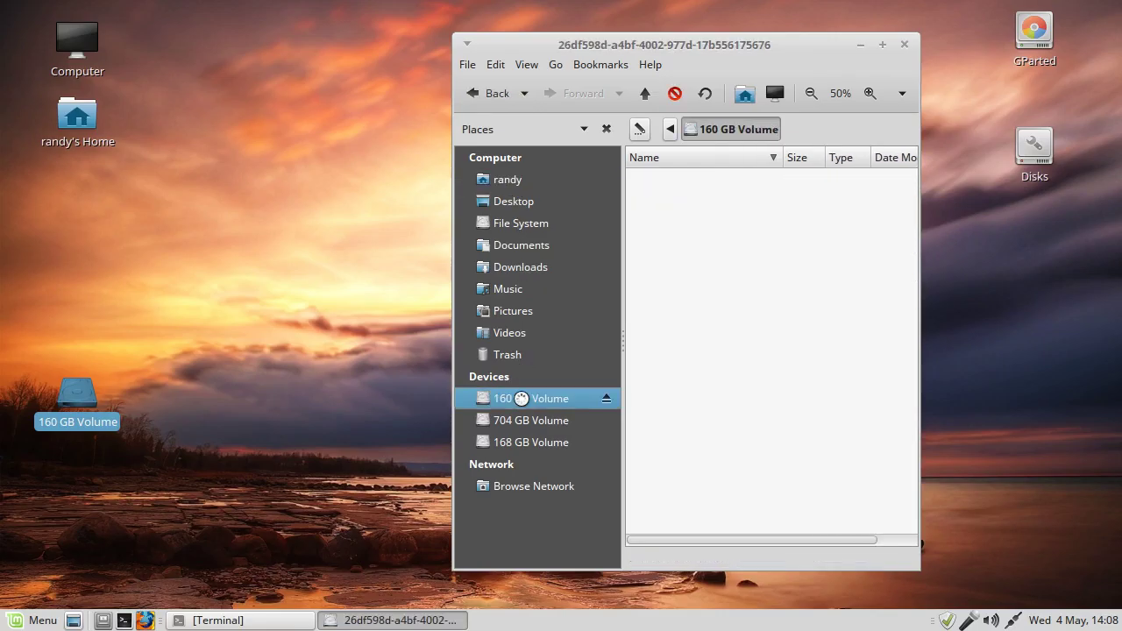
right_click(523, 403)
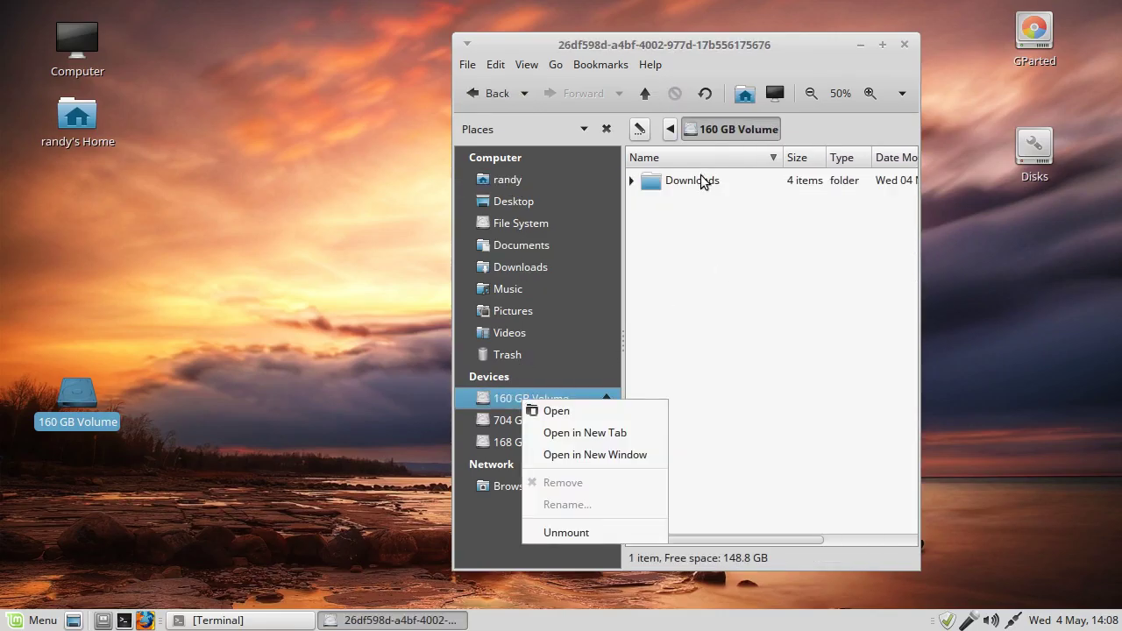
left_click(517, 225)
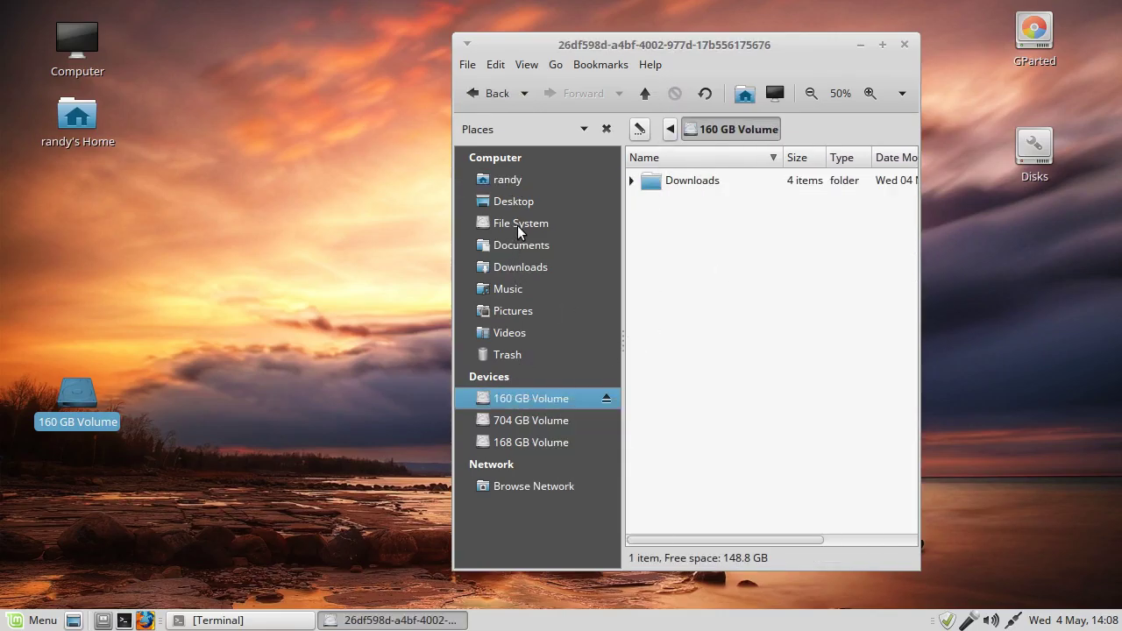
- Open the user's folder inside the file system's media folder as administrator, entering the account password
left_click(517, 226)
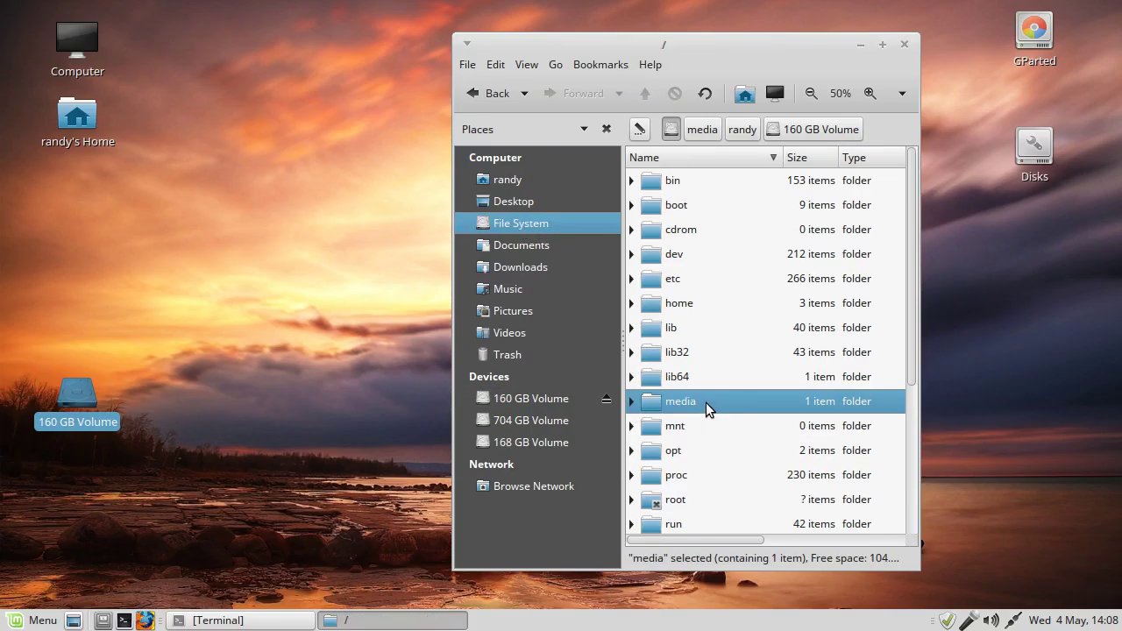
double_click(706, 402)
left_click(659, 183)
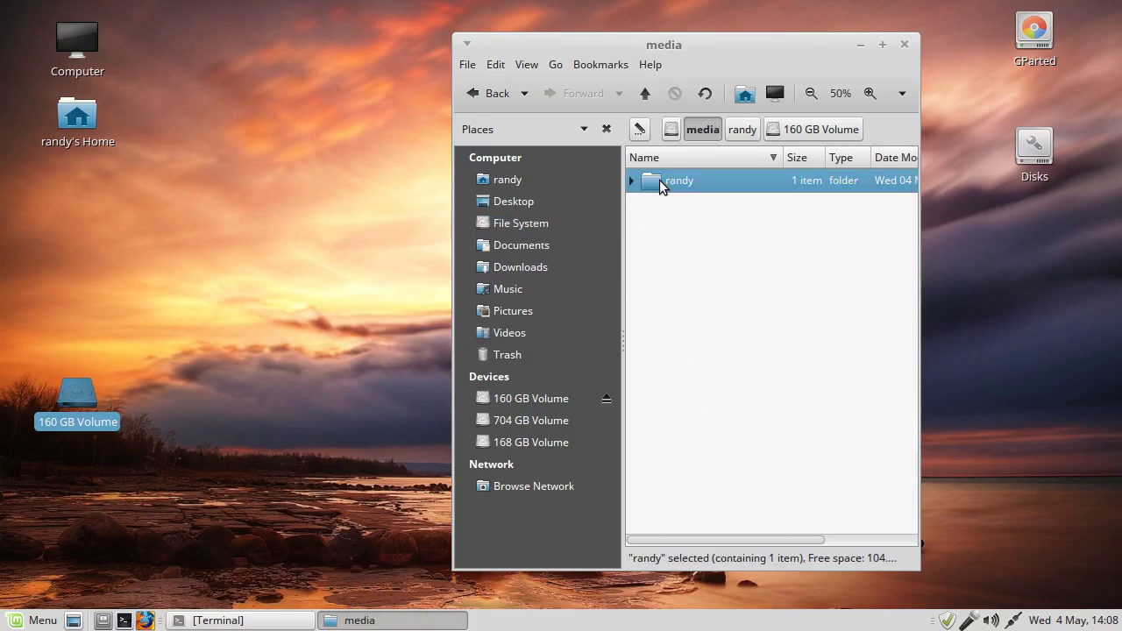
right_click(659, 182)
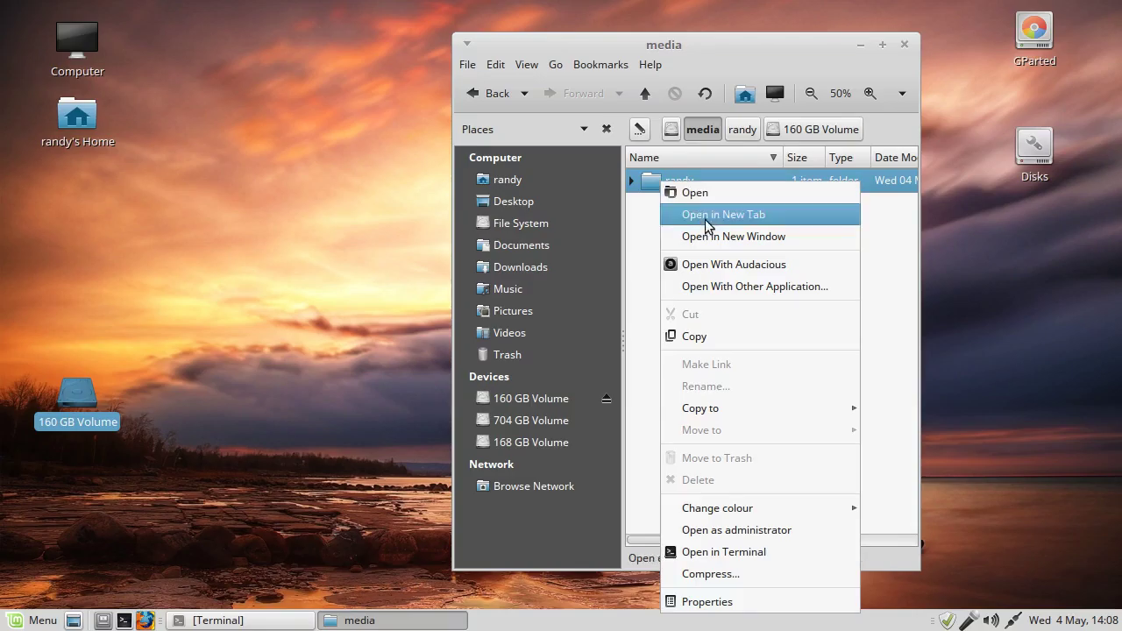
left_click(747, 530)
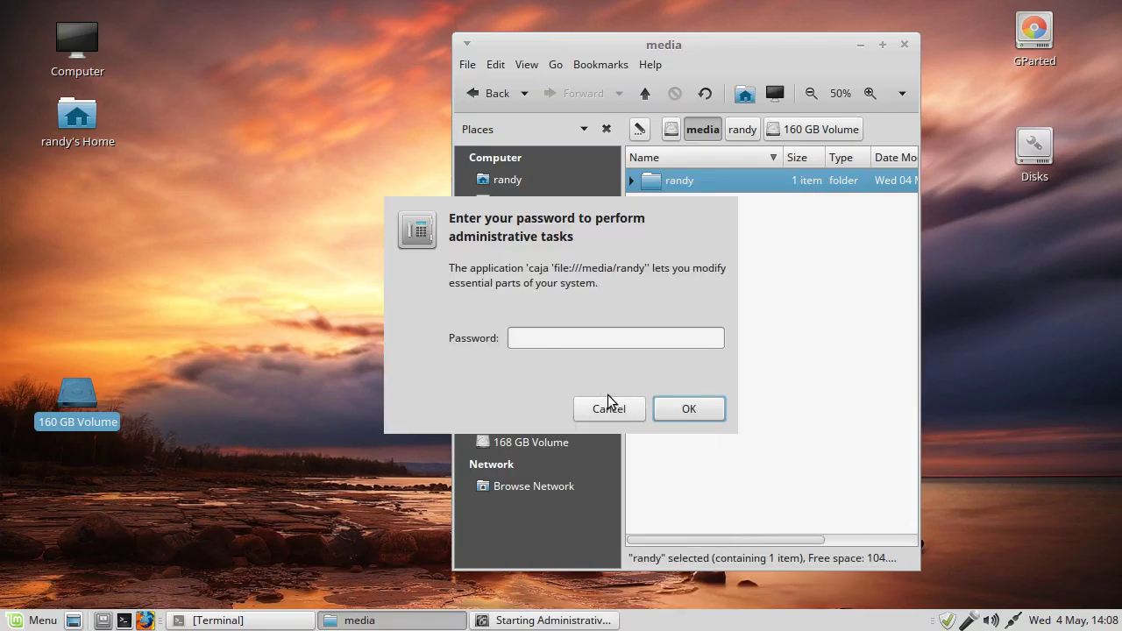
type("••••")
key("Return")
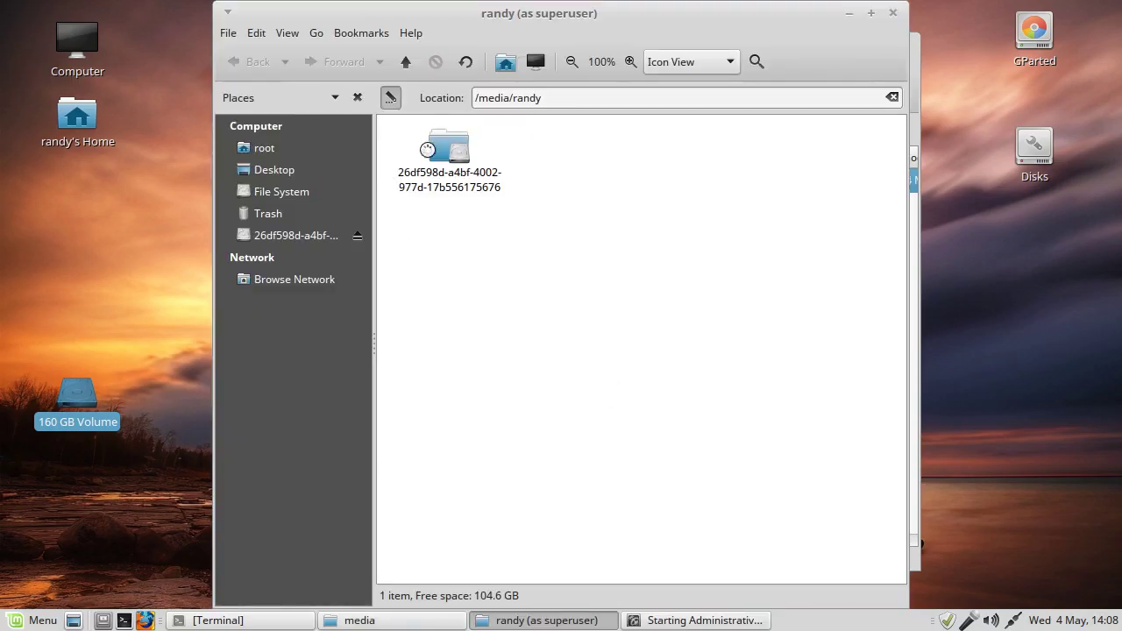
- In the mounted volume folder's permissions, choose the user's own account as owner and close the properties
right_click(446, 156)
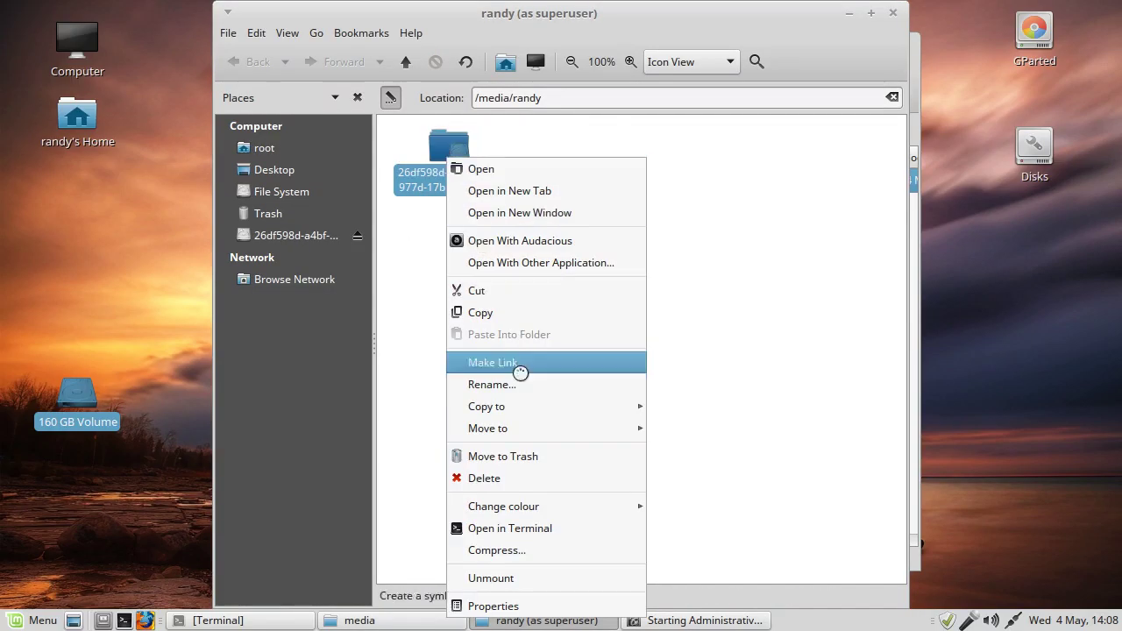
left_click(523, 603)
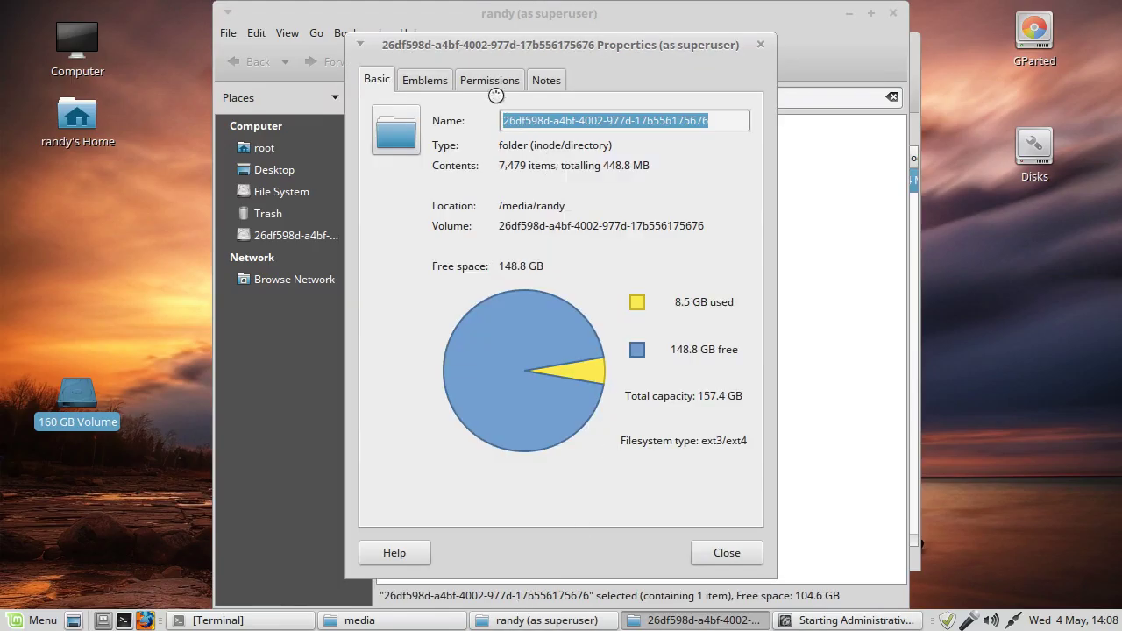
left_click(496, 80)
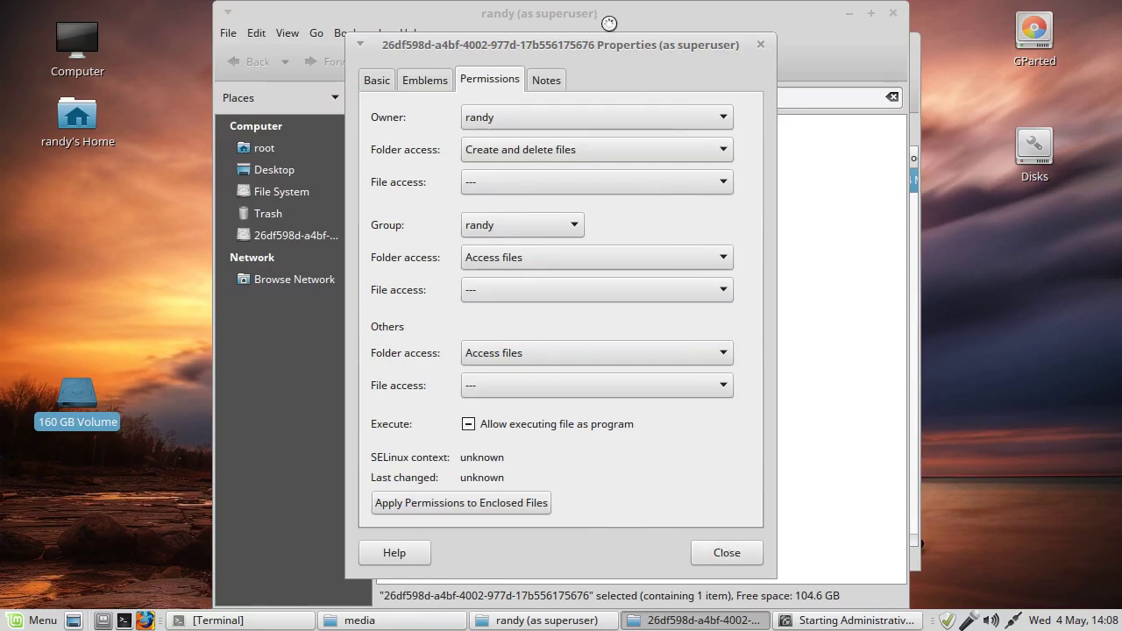
left_click(584, 118)
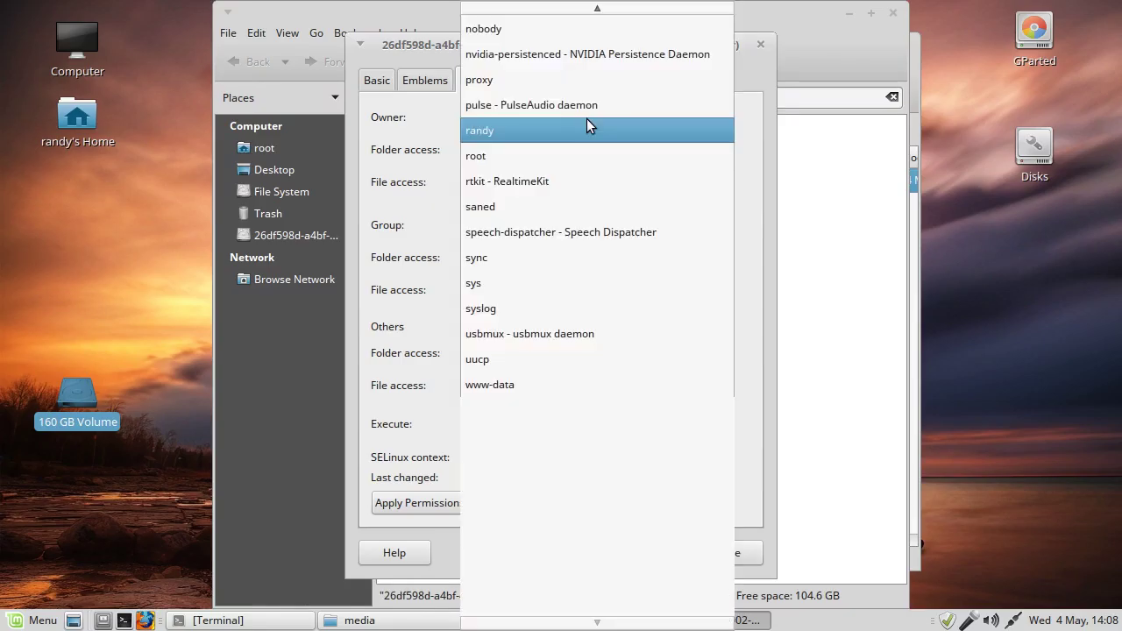
left_click(500, 132)
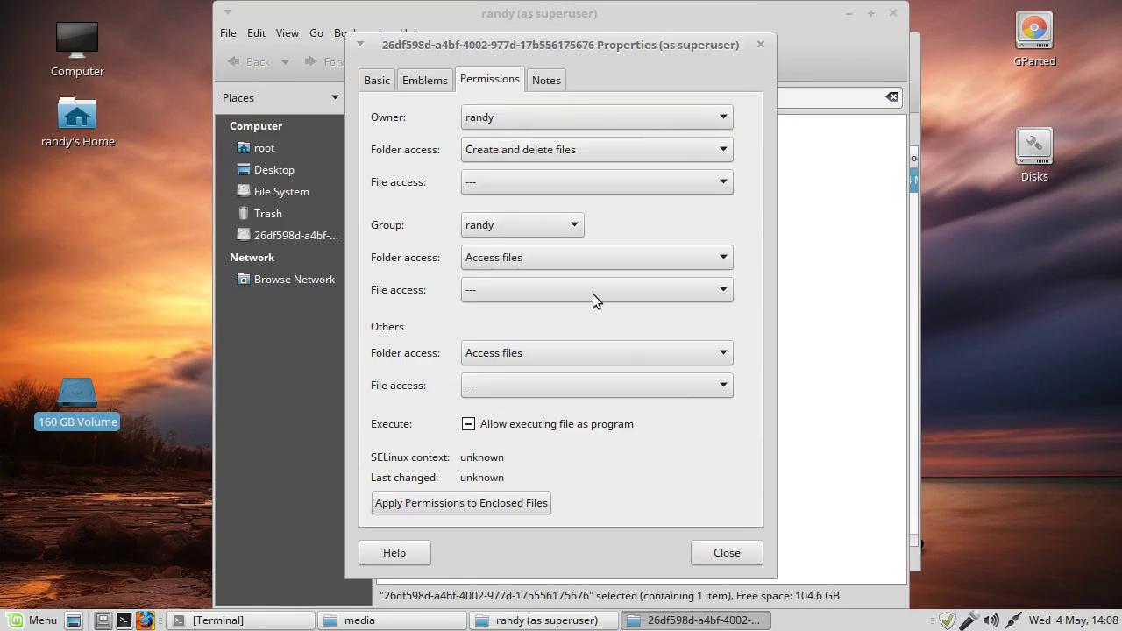
left_click(722, 554)
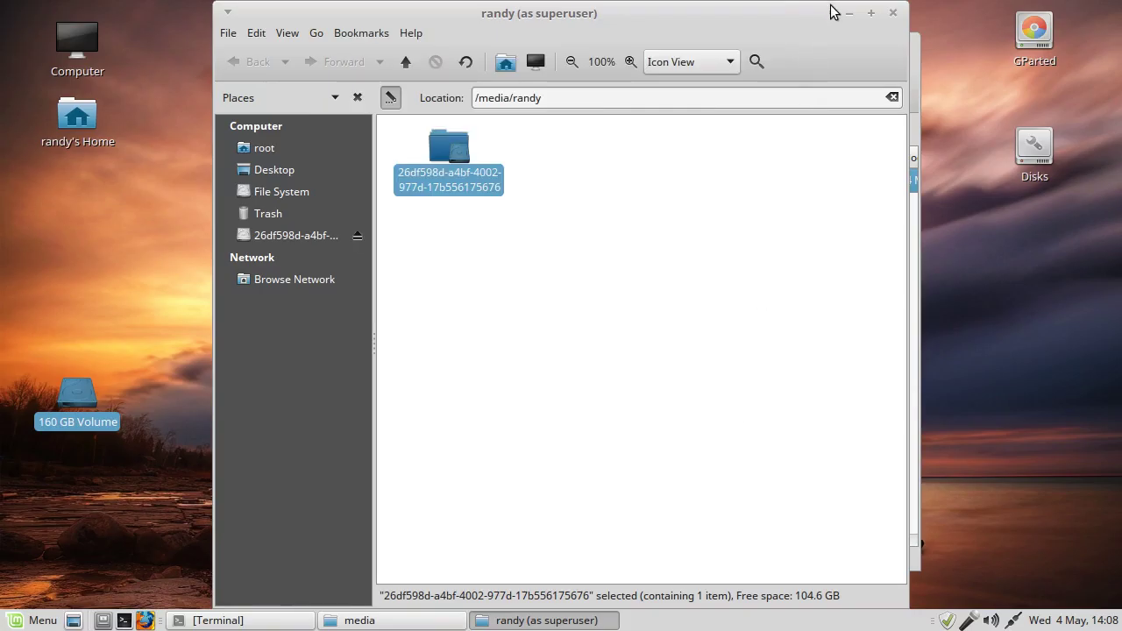
- Close the superuser and media folder windows and bring up the minimized terminal
left_click(892, 12)
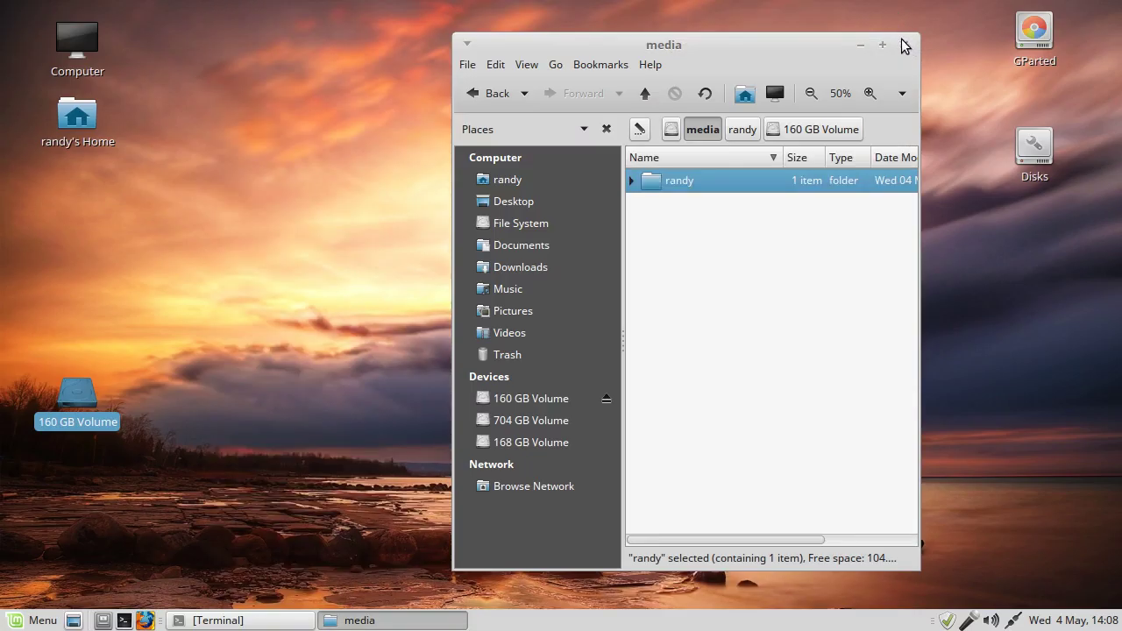
left_click(904, 44)
left_click(236, 621)
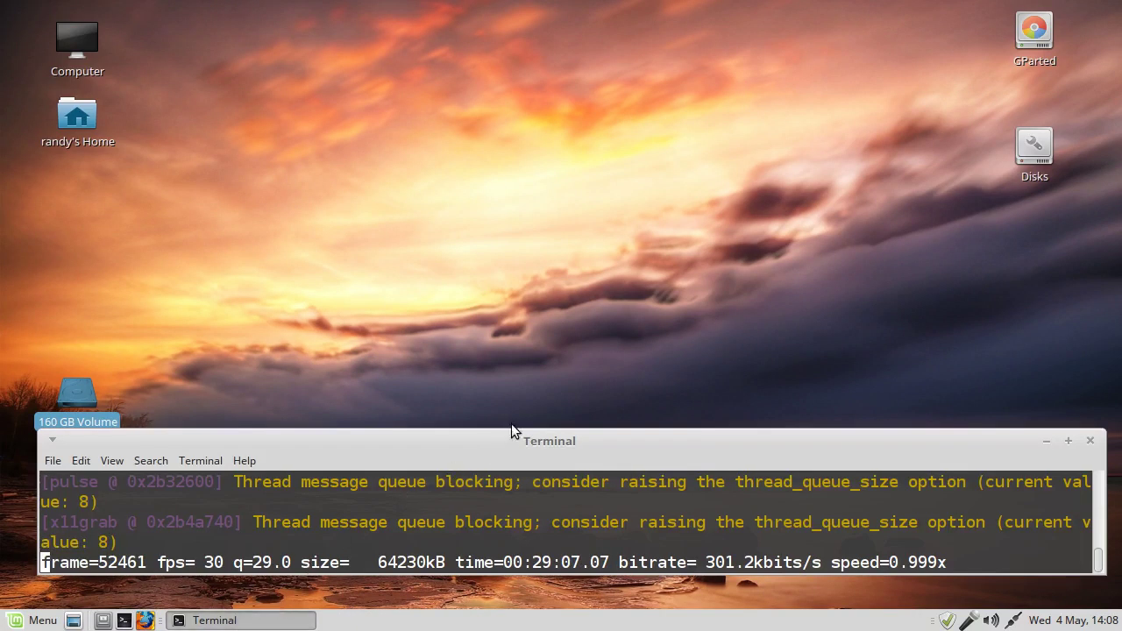